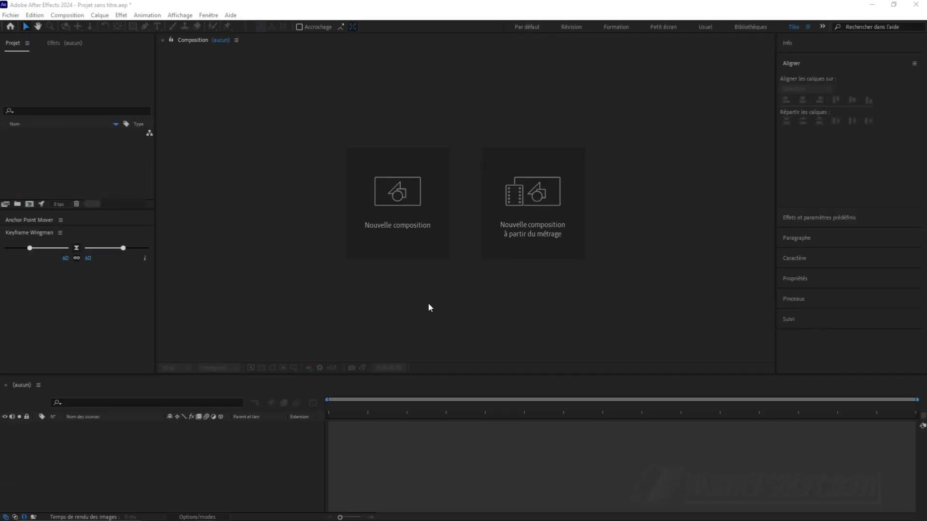
Step: Create a composition named Texte with a width of 2160 px and a height of 600 px
{"action": "left_click", "coordinate": [397, 195]}
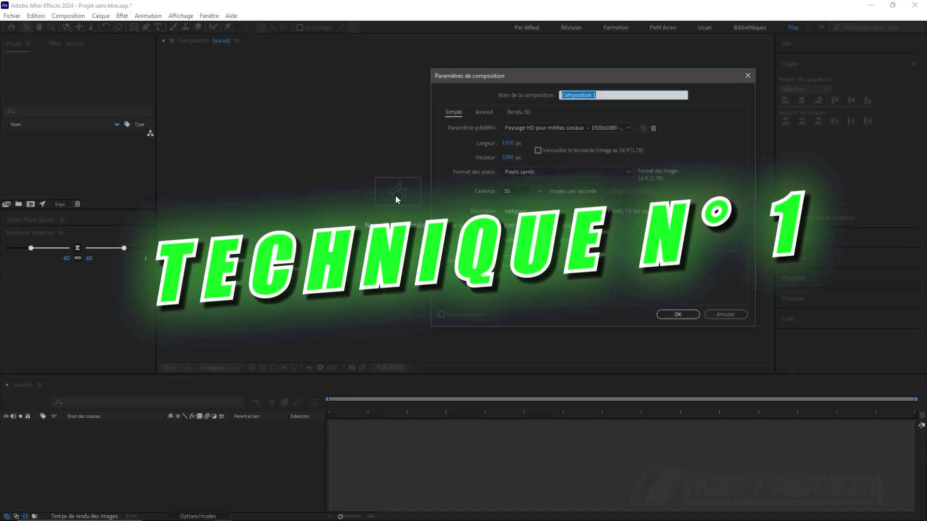
{"action": "left_click", "coordinate": [510, 142]}
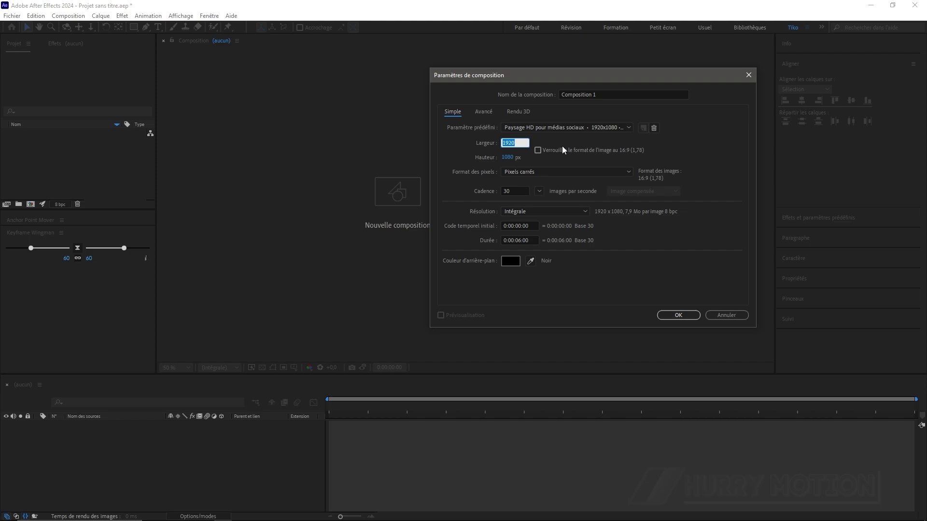
{"action": "type", "text": "2160"}
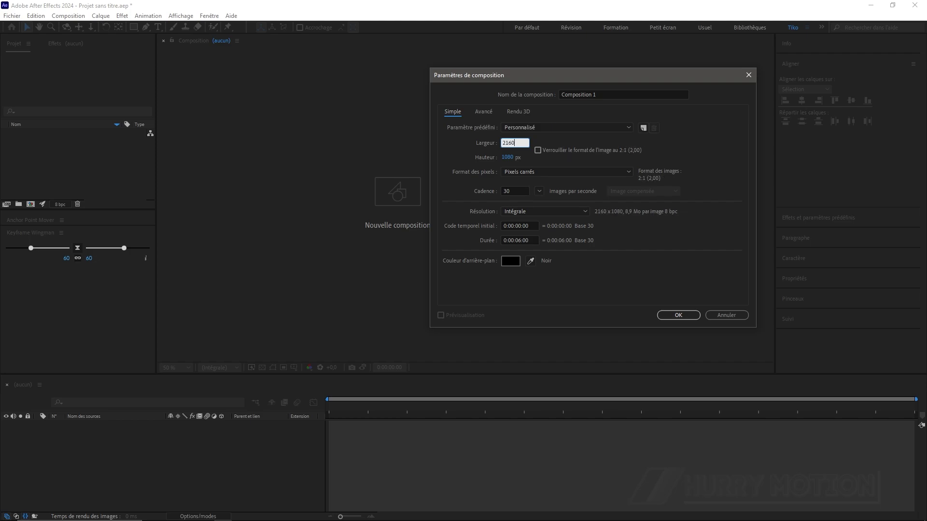
{"action": "key", "text": "Tab"}
{"action": "type", "text": "600"}
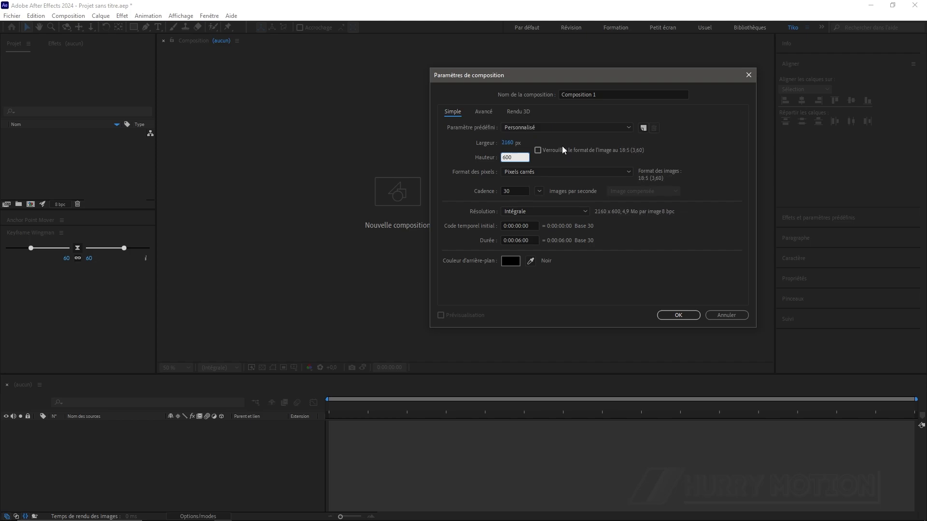
{"action": "key", "text": "Tab"}
{"action": "type", "text": "Text"}
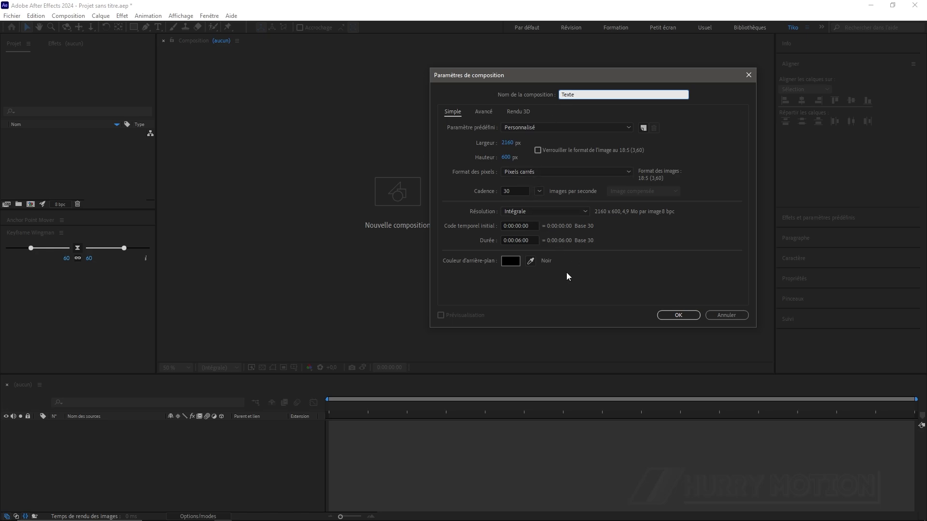
{"action": "key", "text": "Return"}
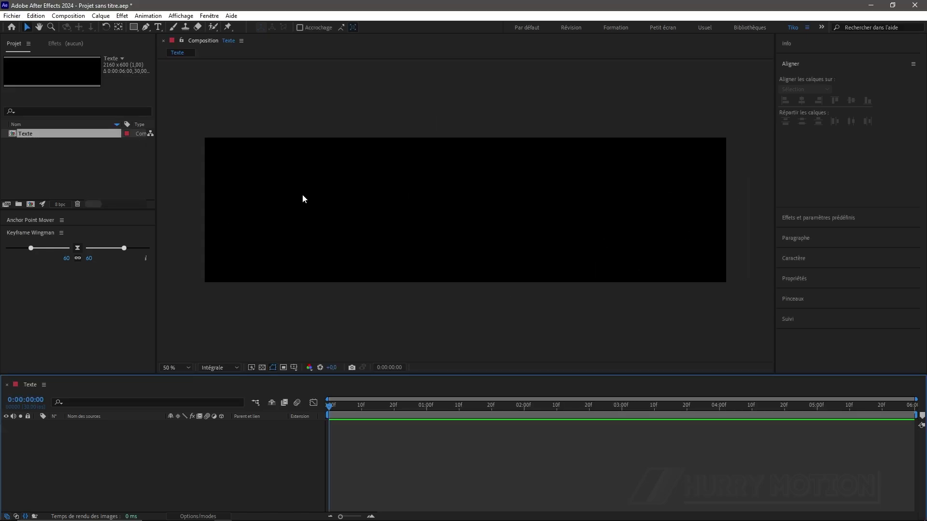
Step: Add a text layer reading HURRY near the upper-left corner of the Texte composition
{"action": "left_click", "coordinate": [159, 28]}
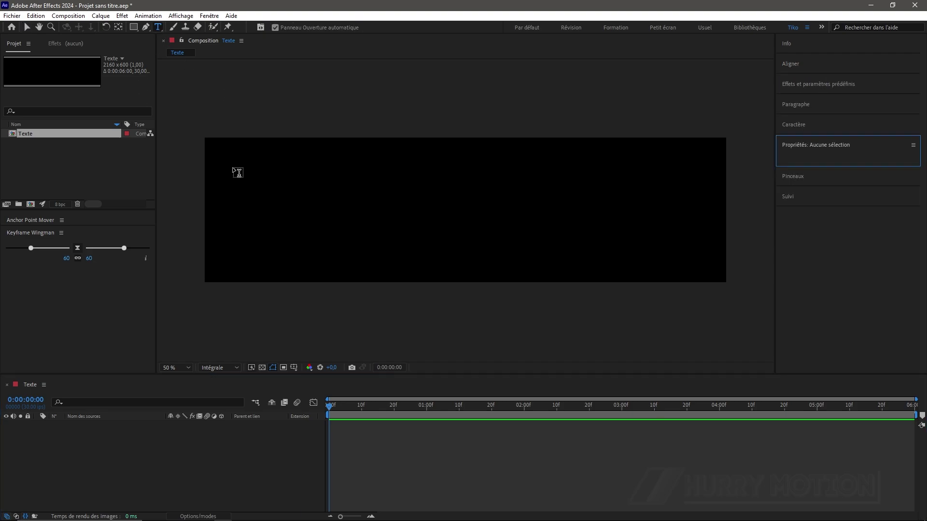
{"action": "left_click", "coordinate": [237, 173]}
{"action": "type", "text": "HURRY"}
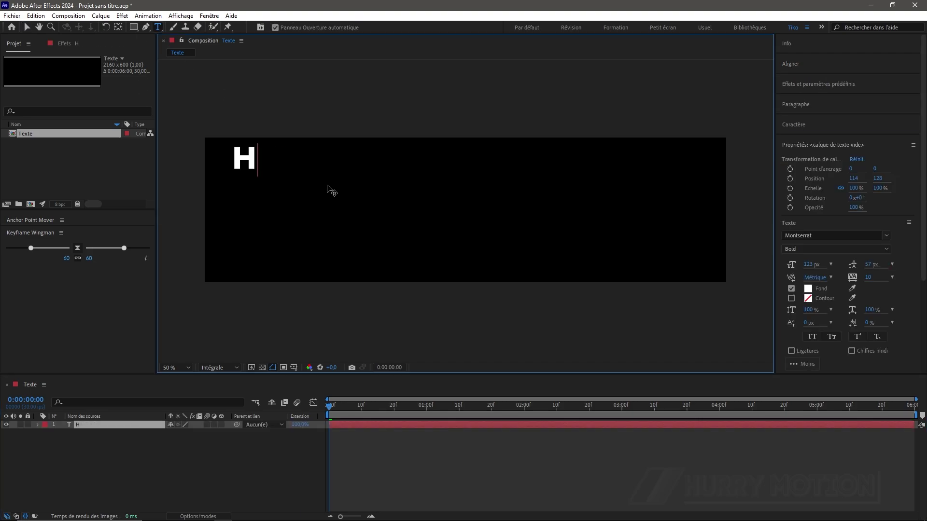
{"action": "key", "text": "Return"}
{"action": "type", "text": "MO"}
{"action": "key", "text": "BackSpace"}
{"action": "key", "text": "BackSpace"}
{"action": "key", "text": "BackSpace"}
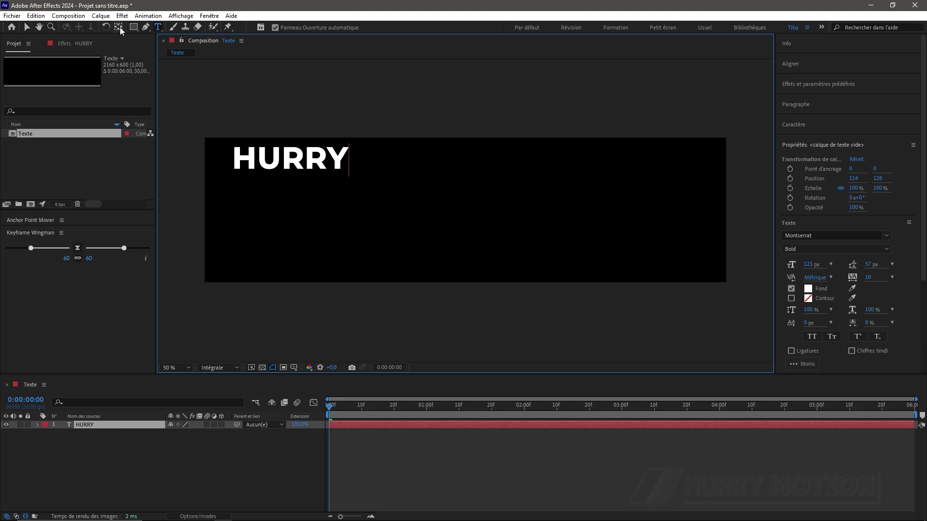
Step: Enlarge the HURRY text to about 223.5% wide and 300% high, filling the upper-left part of the frame
{"action": "left_click", "coordinate": [27, 27]}
{"action": "left_click_drag", "start_coordinate": [346, 170], "coordinate": [407, 211]}
{"action": "left_click_drag", "start_coordinate": [347, 182], "coordinate": [406, 197]}
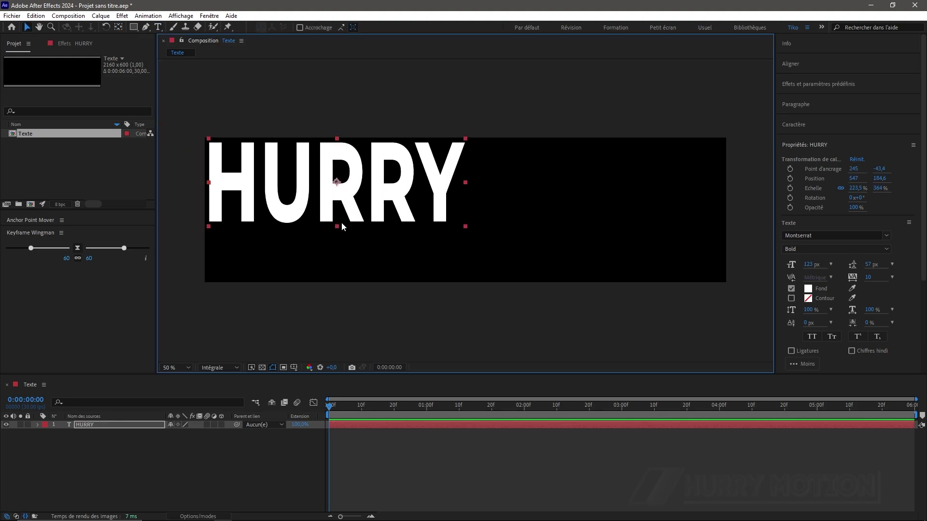
{"action": "left_click_drag", "start_coordinate": [338, 226], "coordinate": [339, 218]}
{"action": "left_click_drag", "start_coordinate": [341, 203], "coordinate": [340, 196]}
Step: Duplicate the HURRY layer, place the copy second in the layer stack and move it directly below the original text
{"action": "left_click", "coordinate": [136, 425]}
{"action": "key", "text": "ctrl+d"}
{"action": "left_click_drag", "start_coordinate": [137, 425], "coordinate": [137, 437]}
{"action": "left_click_drag", "start_coordinate": [318, 200], "coordinate": [319, 268]}
Step: Replace the duplicate's text with MOTION and narrow it to about 179.8% horizontal scale, aligned under HURRY
{"action": "double_click", "coordinate": [320, 267]}
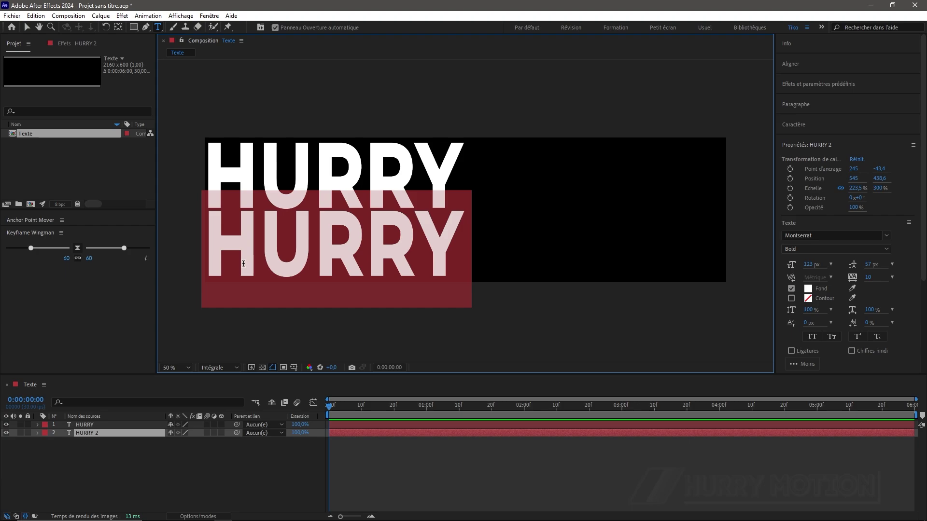
{"action": "type", "text": "MOTION"}
{"action": "key", "text": "Escape"}
{"action": "left_click_drag", "start_coordinate": [507, 245], "coordinate": [446, 245]}
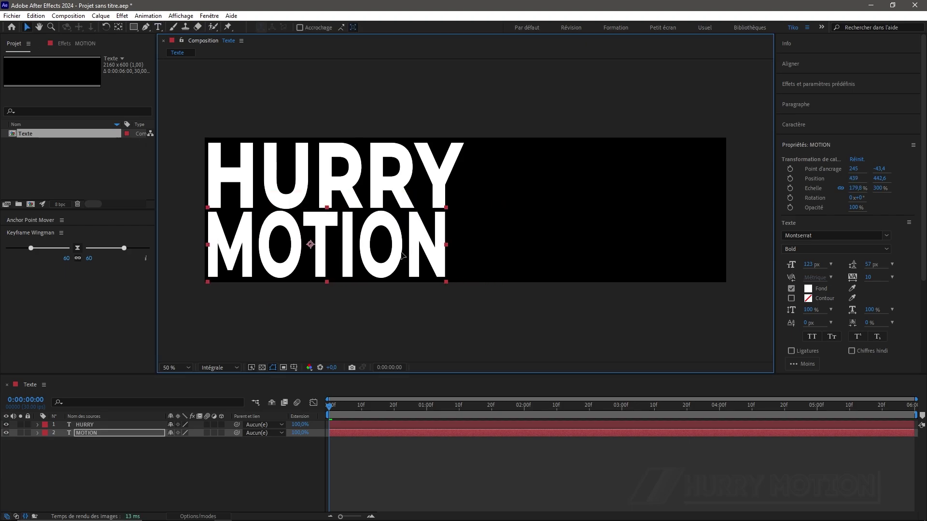
Step: Swap the fill and stroke of the MOTION text and set its stroke width to 2 px
{"action": "left_click", "coordinate": [795, 127]}
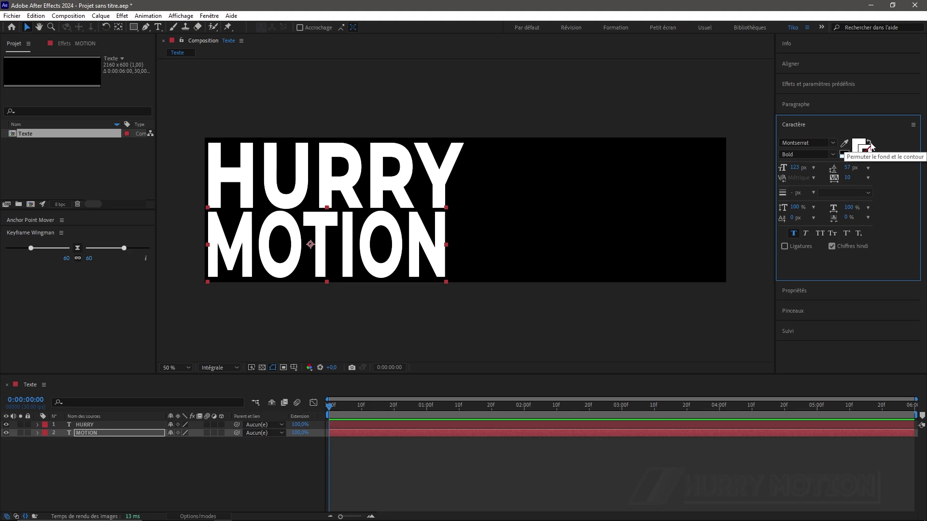
{"action": "left_click", "coordinate": [868, 143]}
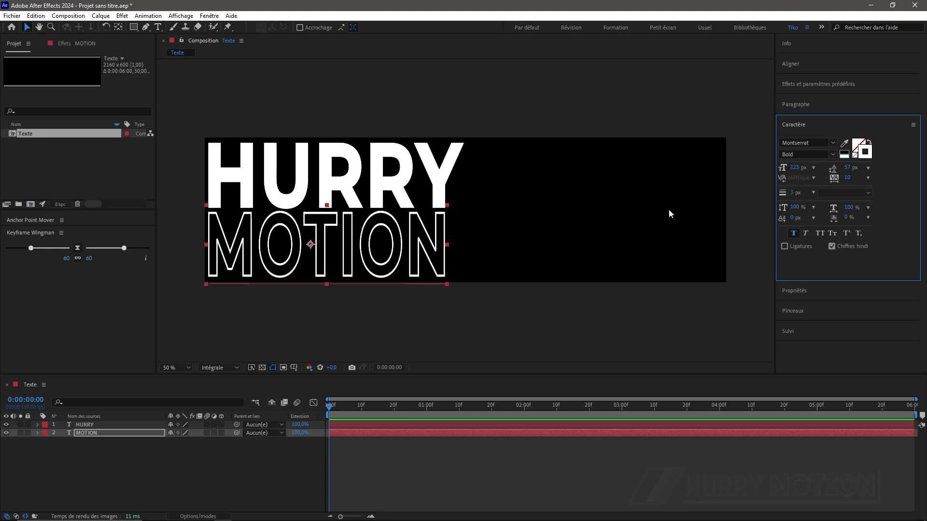
{"action": "type", "text": "2"}
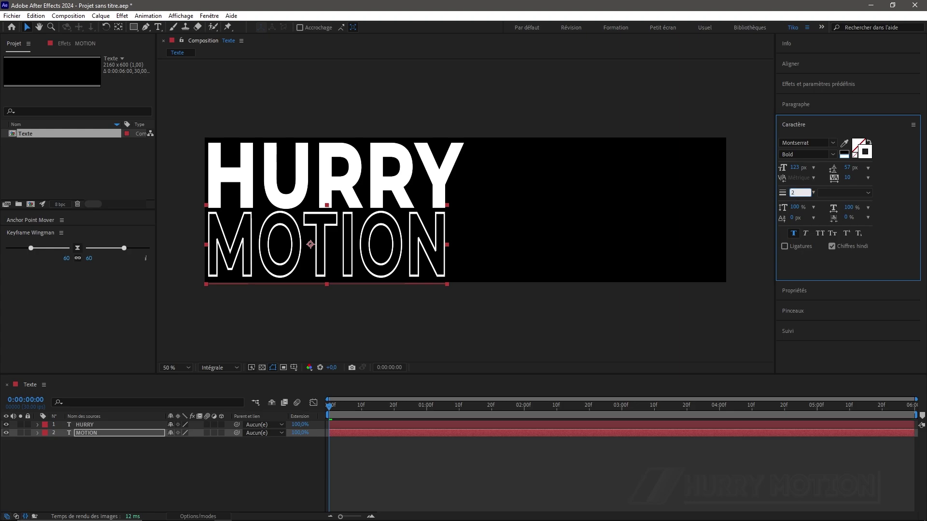
{"action": "key", "text": "Return"}
{"action": "left_click", "coordinate": [279, 466]}
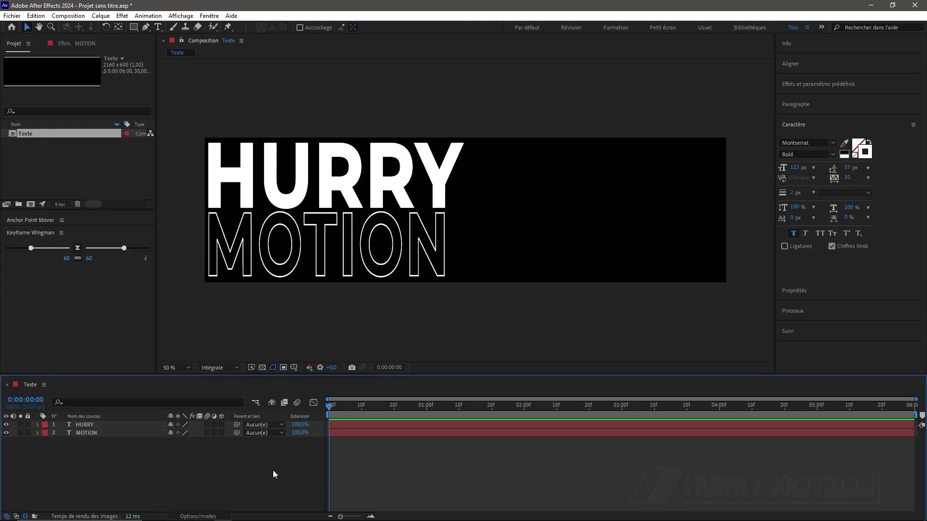
{"action": "left_click", "coordinate": [283, 279]}
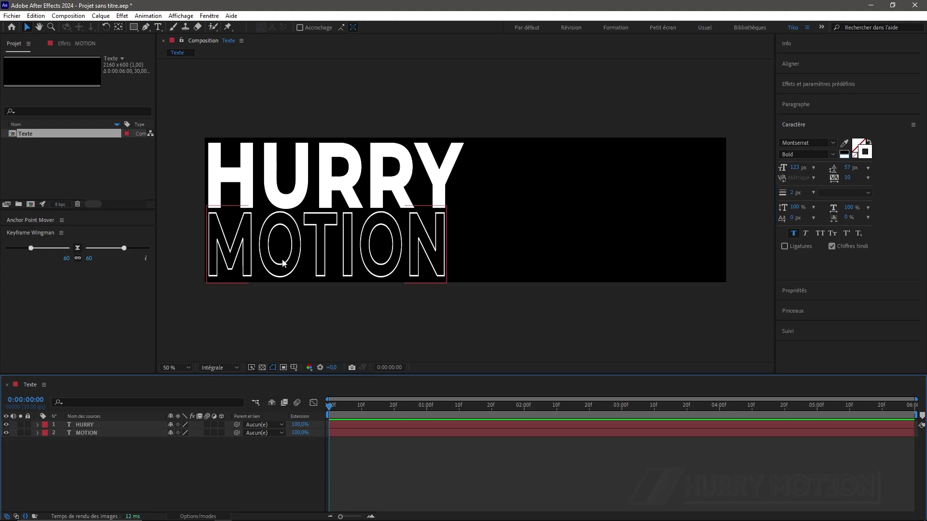
{"action": "left_click", "coordinate": [323, 201], "text": "shift"}
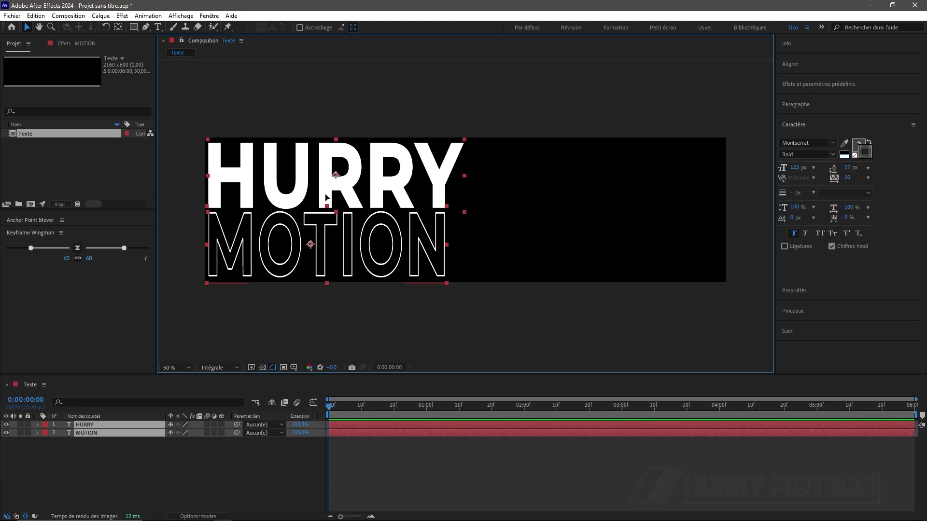
{"action": "left_click", "coordinate": [218, 475]}
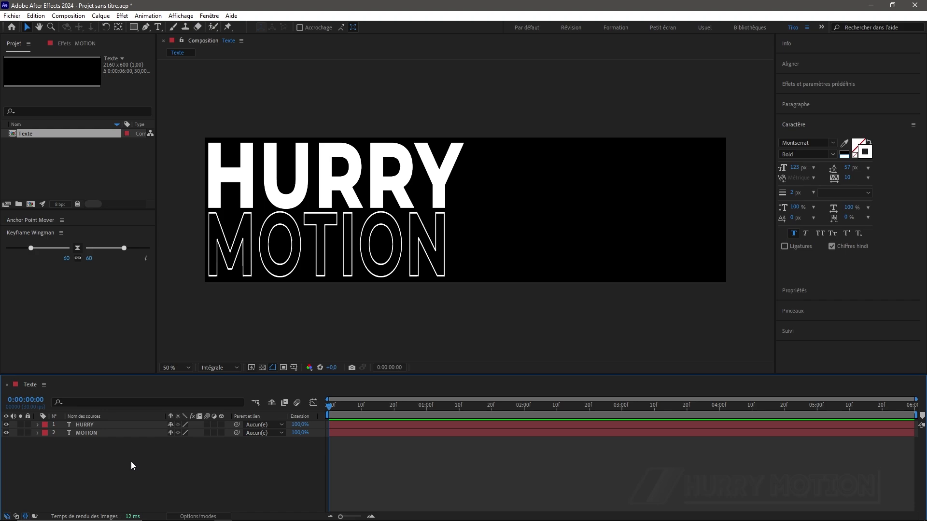
{"action": "left_click", "coordinate": [158, 26]}
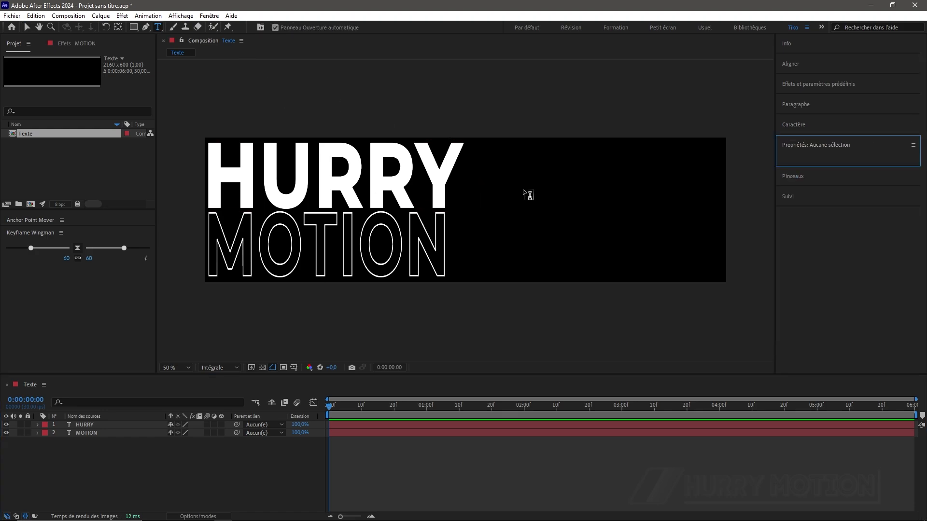
Step: Widen the HURRY and MOTION layers together at about 296% vertical scale and reposition them against the frame's left edge
{"action": "left_click", "coordinate": [24, 29]}
{"action": "left_click", "coordinate": [308, 232]}
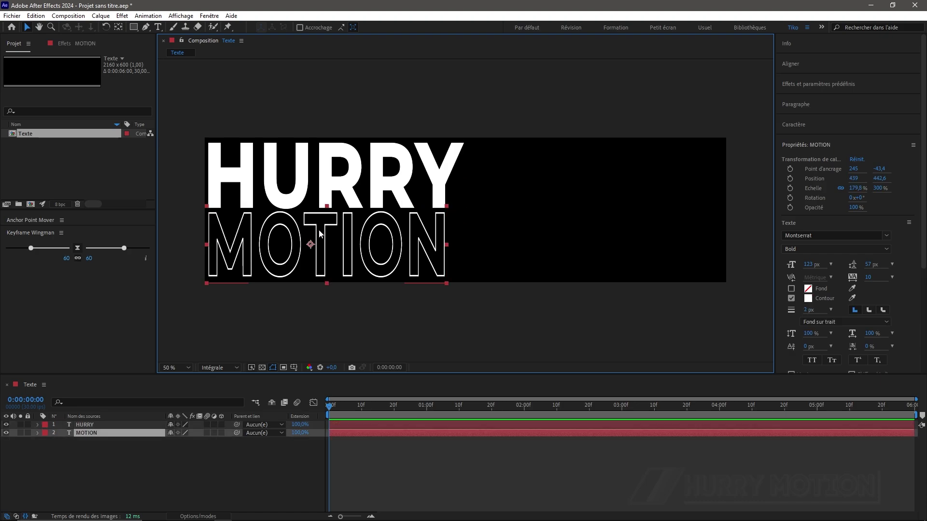
{"action": "left_click", "coordinate": [417, 199], "text": "shift"}
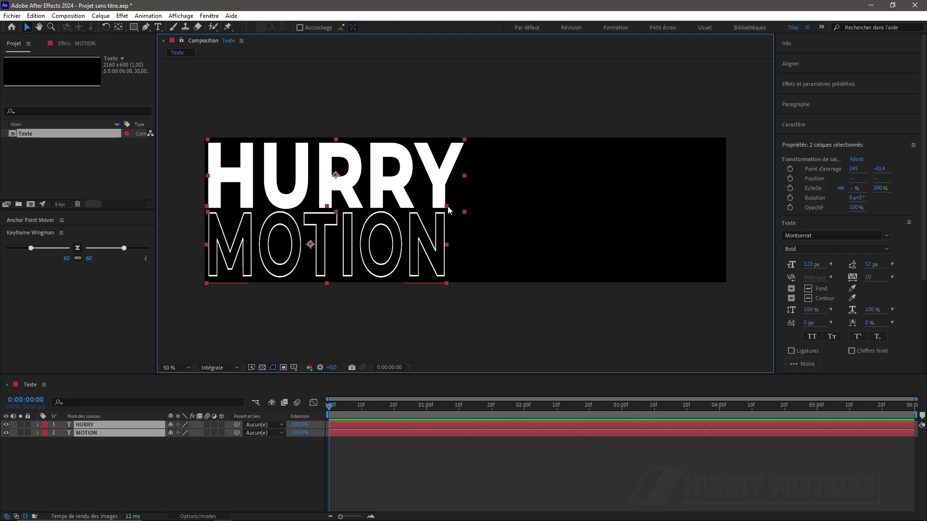
{"action": "left_click_drag", "start_coordinate": [464, 211], "coordinate": [493, 217]}
{"action": "left_click_drag", "start_coordinate": [422, 200], "coordinate": [458, 201]}
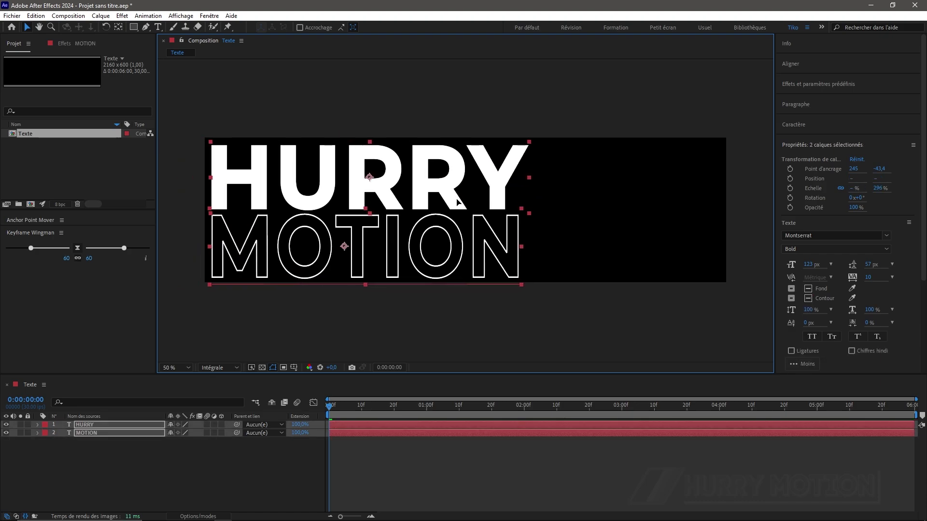
{"action": "left_click", "coordinate": [249, 475]}
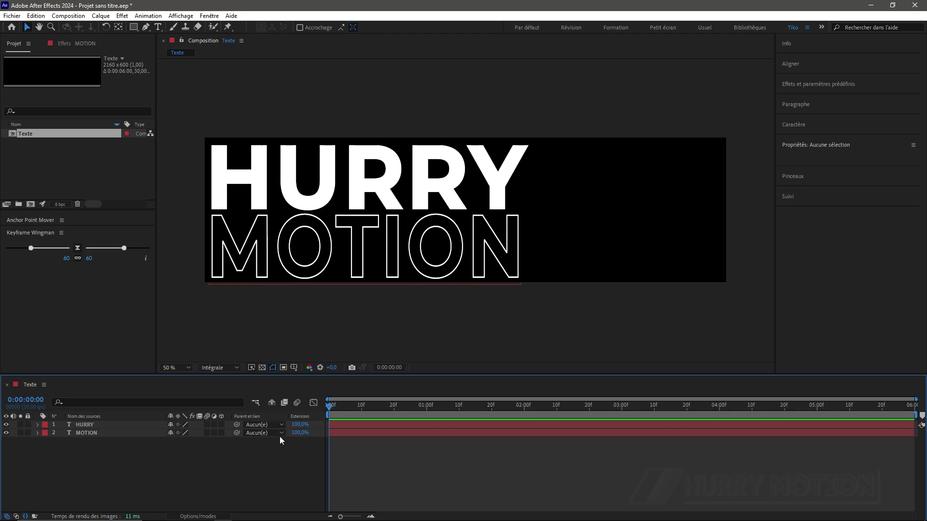
Step: Add a three-line text layer reading "Art du", "MOTION" and "DESIGN" in the empty area beside HURRY
{"action": "left_click", "coordinate": [159, 27]}
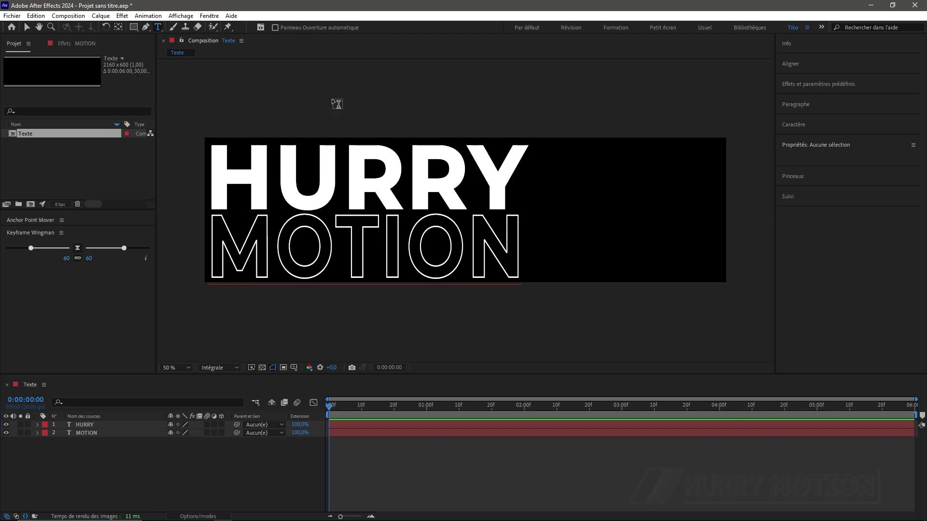
{"action": "left_click", "coordinate": [574, 172]}
{"action": "type", "text": "Art du"}
{"action": "key", "text": "Return"}
{"action": "type", "text": "MOTION"}
{"action": "key", "text": "Return"}
{"action": "type", "text": "DESIGN"}
Step: Style the new block's MOTION line as outlined Montserrat Medium, 112 px with a 2 px stroke, and centre the block vertically
{"action": "key", "text": "ctrl+a"}
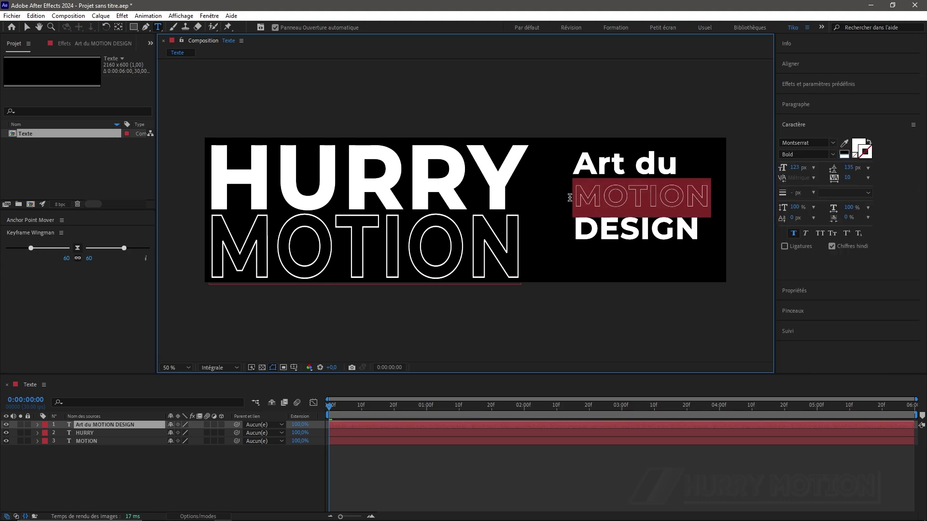
{"action": "left_click", "coordinate": [807, 154]}
{"action": "left_click", "coordinate": [807, 242]}
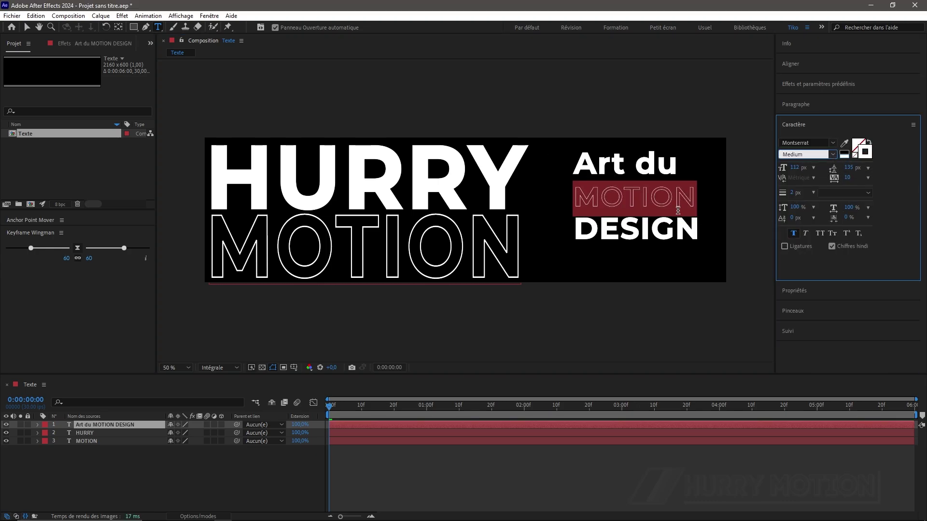
{"action": "left_click_drag", "start_coordinate": [677, 211], "coordinate": [672, 215]}
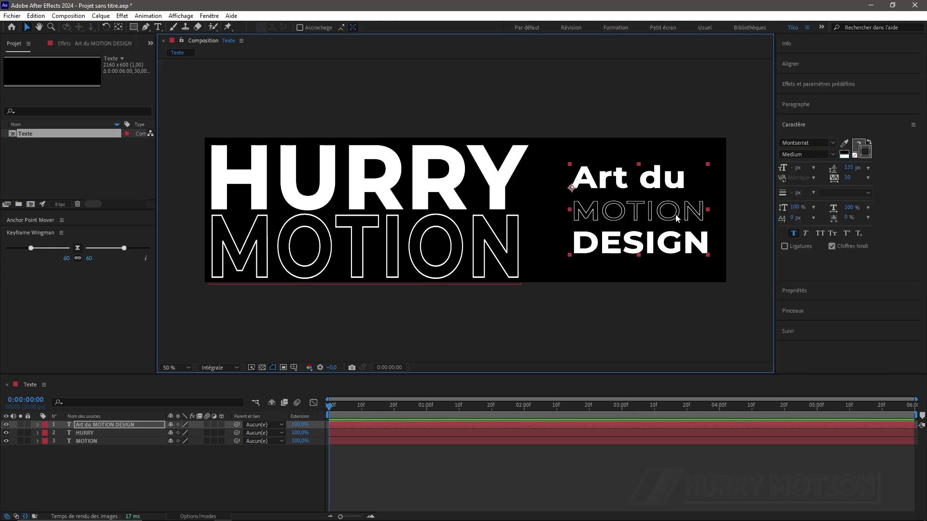
{"action": "left_click", "coordinate": [347, 458]}
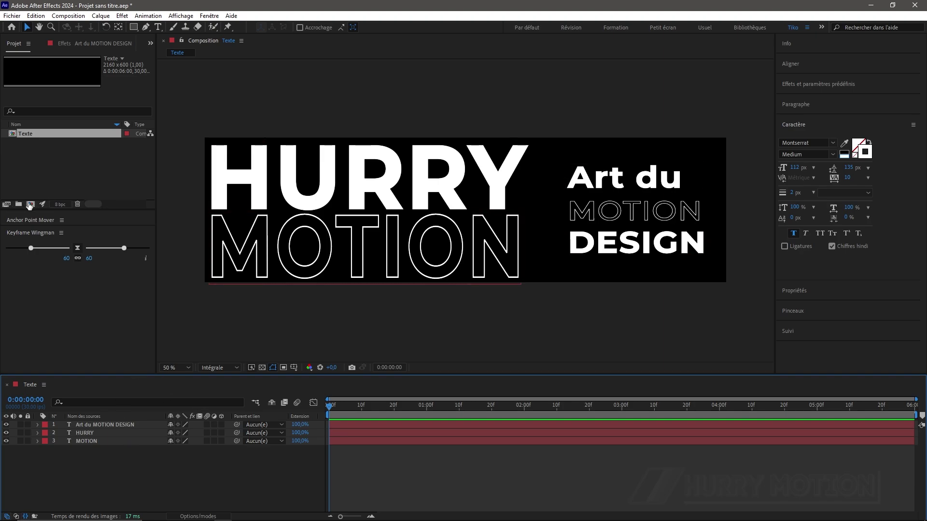
Step: Create a composition named Texte Animation with a width of 600 px and a height of 2160 px
{"action": "left_click", "coordinate": [30, 204]}
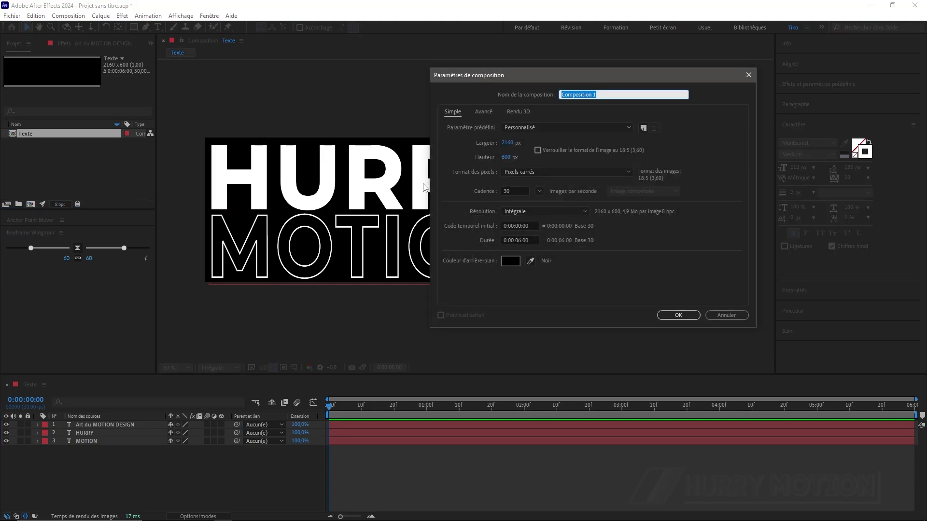
{"action": "type", "text": "Texte Animation"}
{"action": "left_click", "coordinate": [509, 143]}
{"action": "type", "text": "600"}
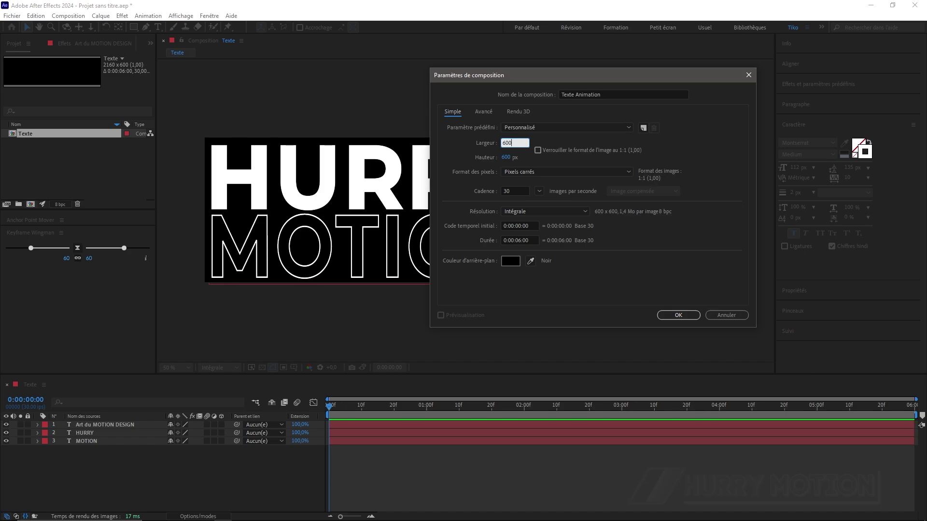
{"action": "key", "text": "Tab"}
{"action": "type", "text": "2160"}
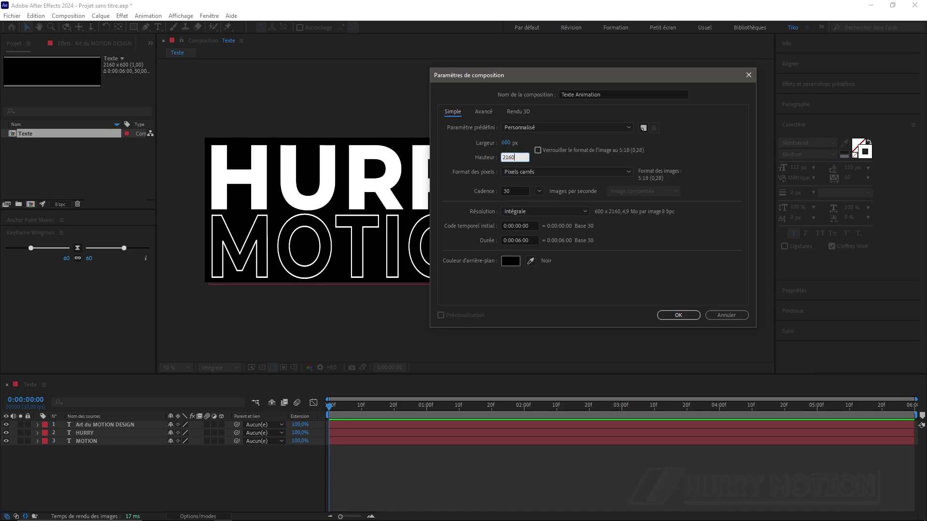
{"action": "left_click", "coordinate": [678, 315]}
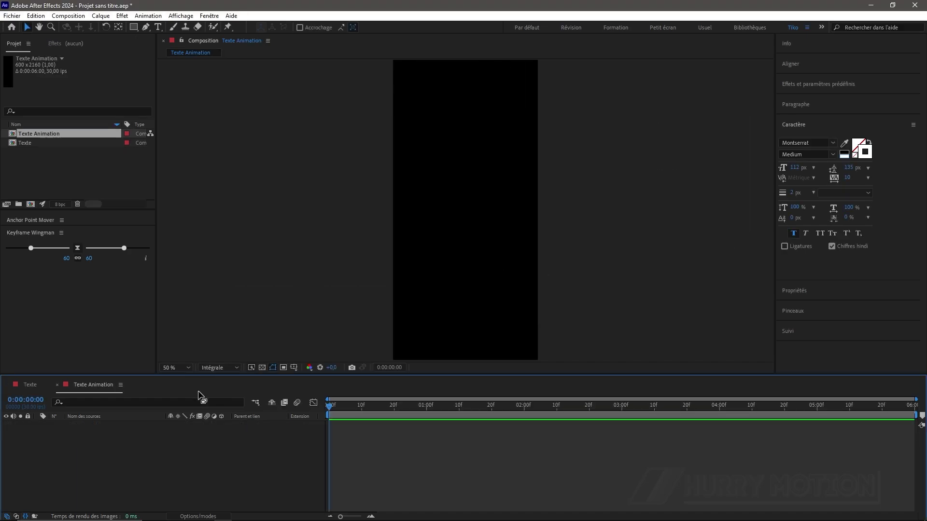
Step: Add the Texte composition as a layer in Texte Animation and set its rotation to -90°
{"action": "left_click_drag", "start_coordinate": [35, 145], "coordinate": [104, 429]}
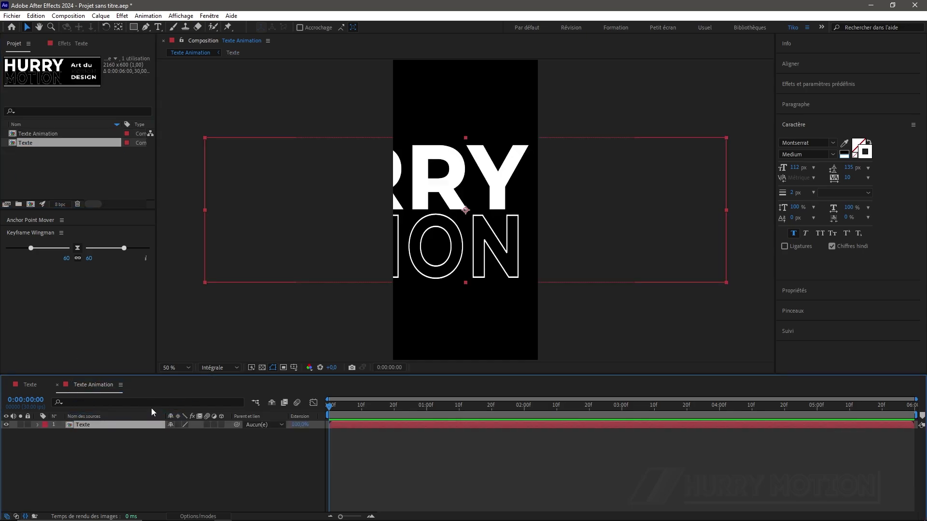
{"action": "key", "text": "r"}
{"action": "left_click", "coordinate": [181, 434]}
{"action": "type", "text": "-90"}
{"action": "key", "text": "Return"}
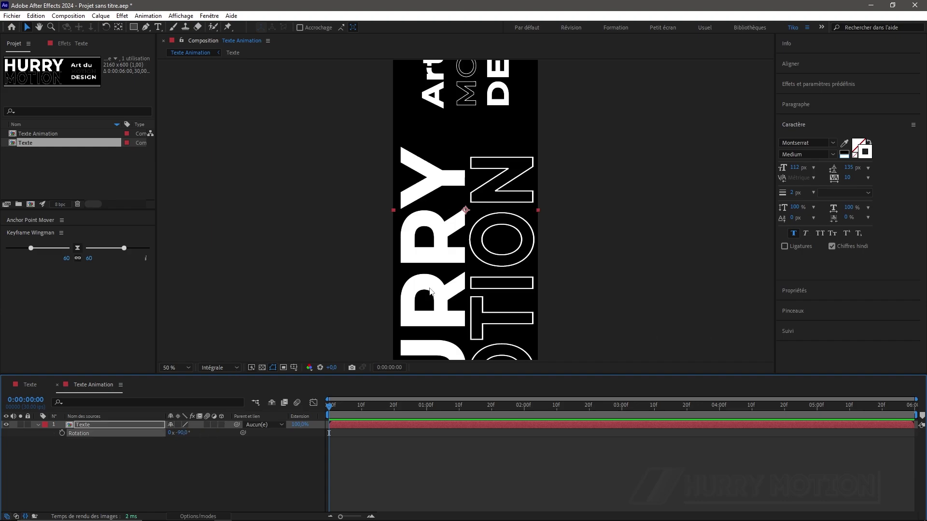
Step: Add a dark grey solid named BG, 2160 x 600 px, to the Texte composition and place it below the text layers
{"action": "key", "text": "comma"}
{"action": "key", "text": "F2"}
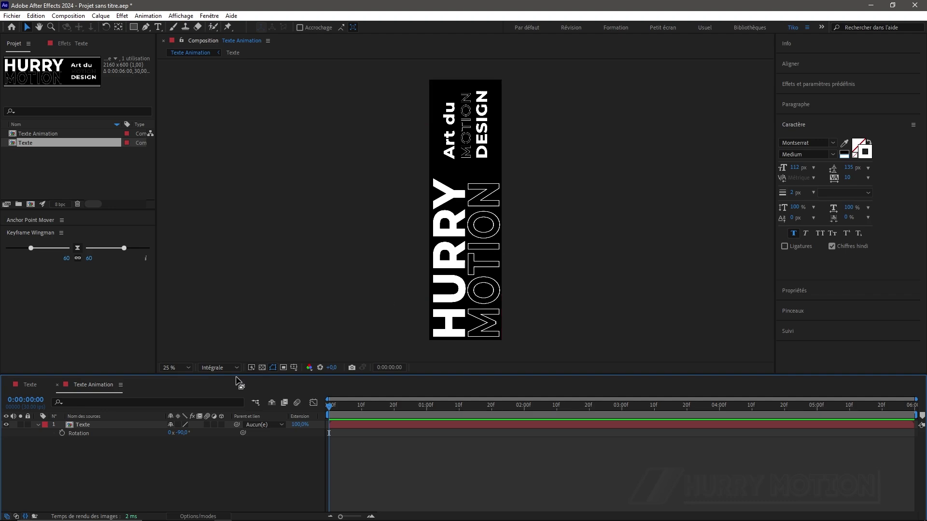
{"action": "left_click", "coordinate": [31, 384]}
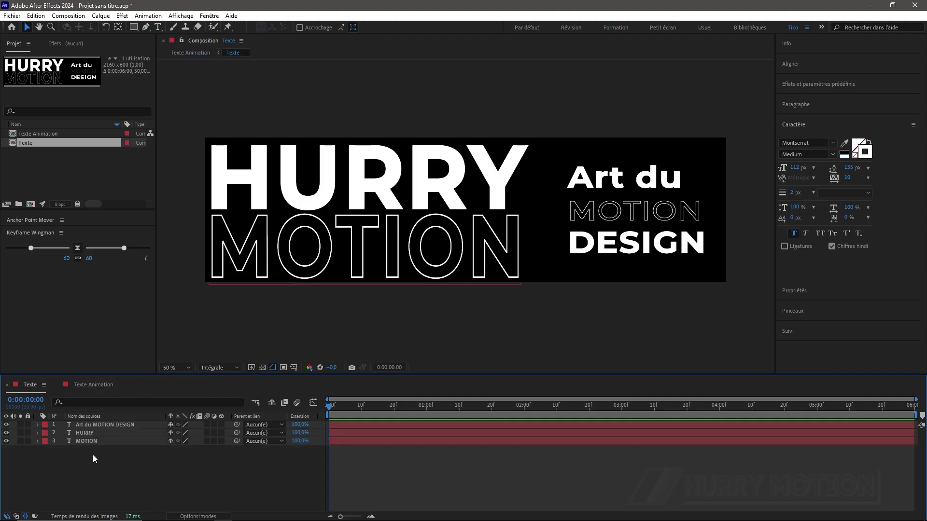
{"action": "key", "text": "ctrl+y"}
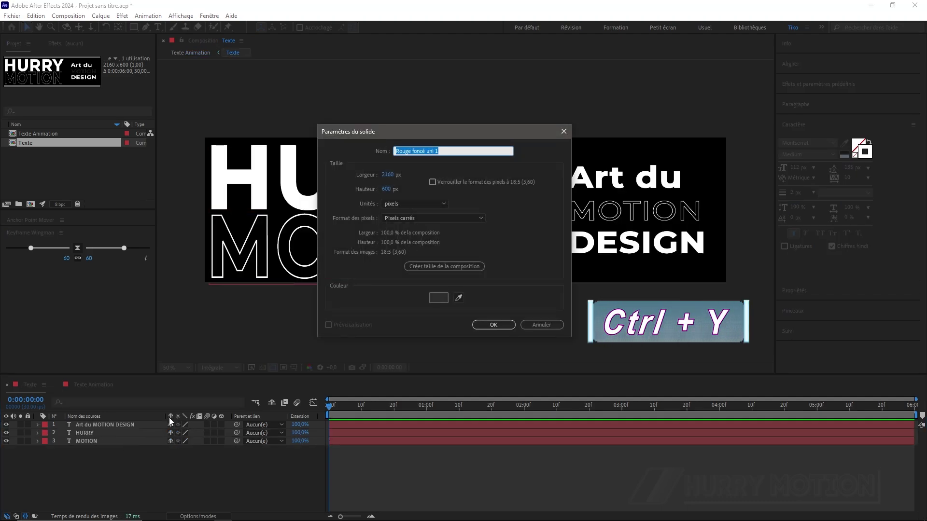
{"action": "type", "text": "BG"}
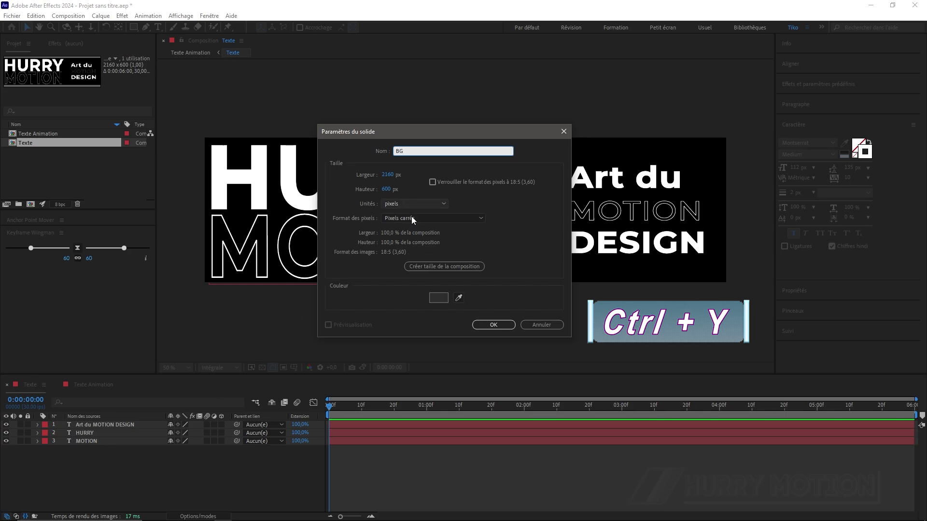
{"action": "left_click", "coordinate": [488, 325]}
{"action": "left_click_drag", "start_coordinate": [129, 440], "coordinate": [121, 455]}
{"action": "left_click", "coordinate": [384, 314]}
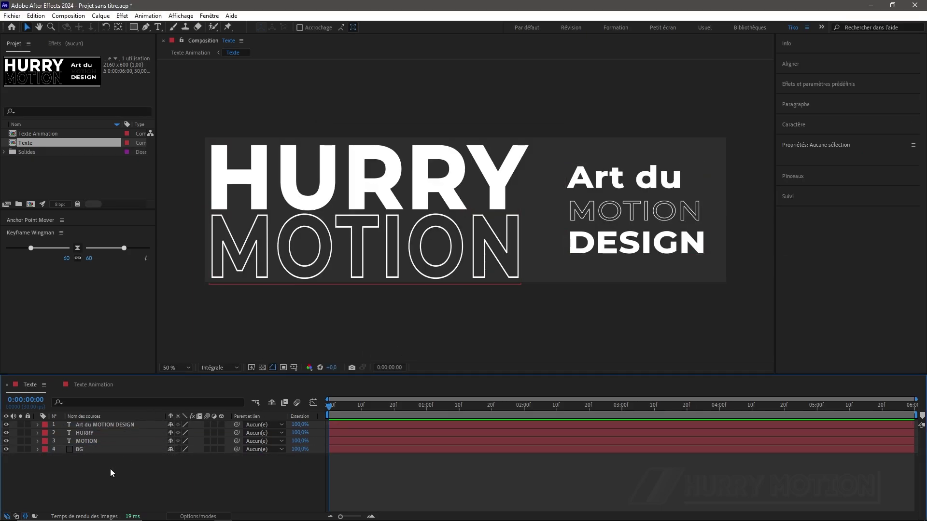
Step: Draw two straight white lines with a 15 px stroke across the full width of Texte, along its upper and lower edges, as separate shape layers
{"action": "left_click", "coordinate": [146, 28]}
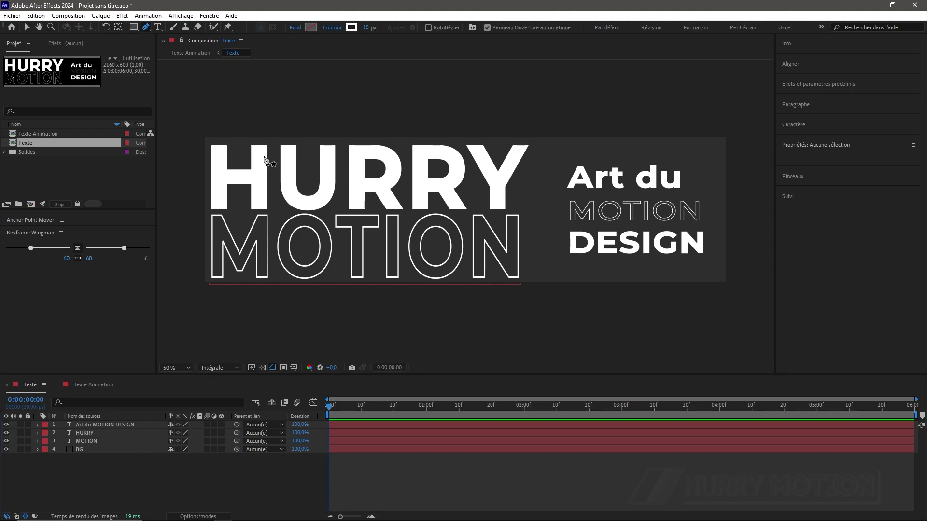
{"action": "left_click", "coordinate": [207, 140]}
{"action": "left_click", "coordinate": [726, 140]}
{"action": "key", "text": "F2"}
{"action": "left_click", "coordinate": [207, 282]}
{"action": "left_click", "coordinate": [727, 282]}
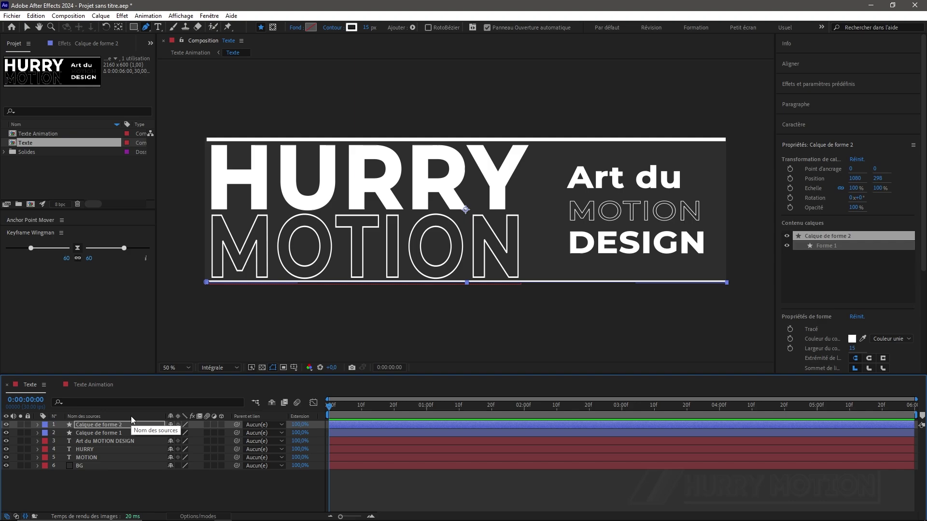
{"action": "key", "text": "F2"}
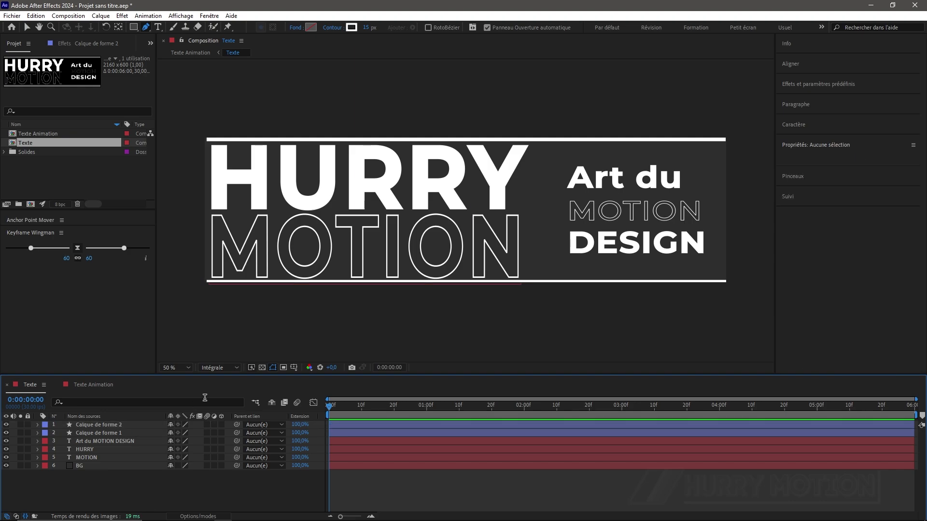
Step: Nudge the HURRY and large MOTION text layers up slightly together so they sit between the two lines
{"action": "left_click", "coordinate": [100, 448]}
{"action": "left_click", "coordinate": [100, 457], "text": "ctrl"}
{"action": "key", "text": "Up"}
{"action": "key", "text": "Up"}
{"action": "key", "text": "Up"}
{"action": "key", "text": "Up"}
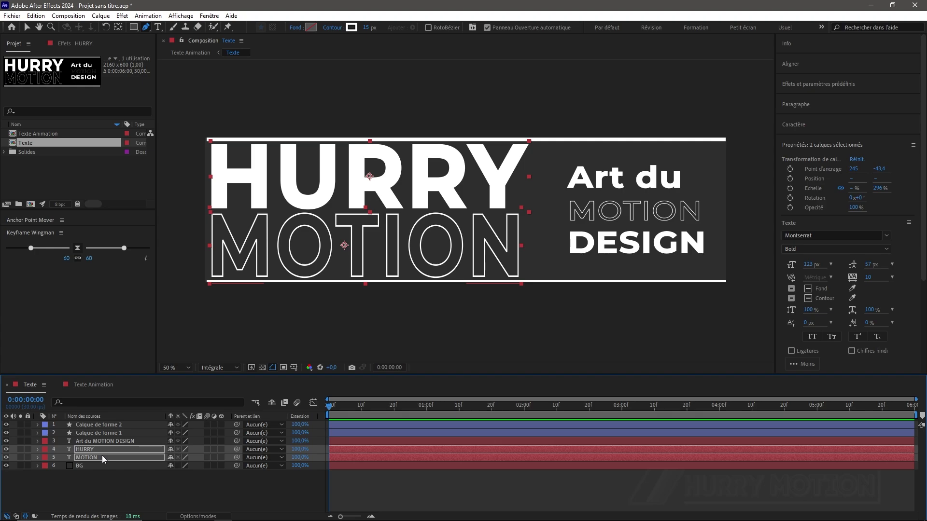
{"action": "left_click", "coordinate": [160, 485]}
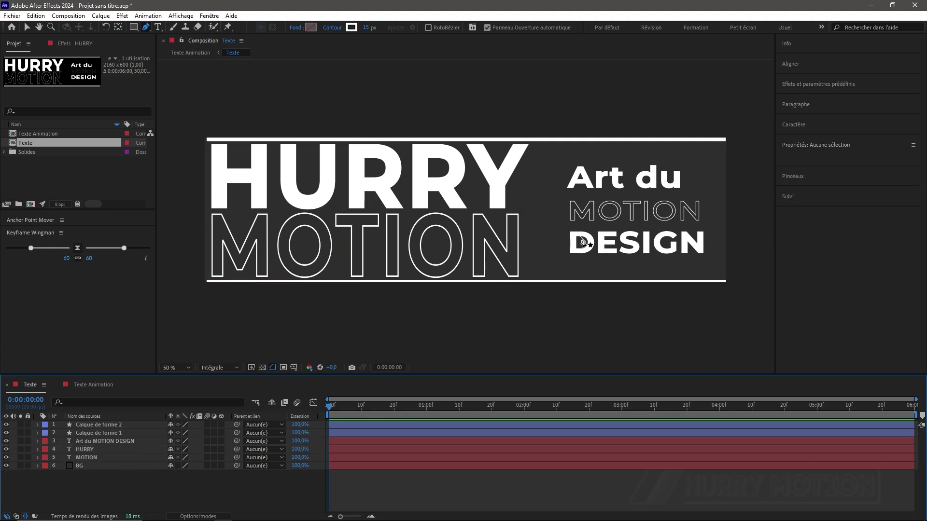
Step: Apply the Juxtaposition directionnelle effect to the Texte layer in the Texte Animation composition
{"action": "left_click", "coordinate": [77, 384]}
{"action": "key", "text": "v"}
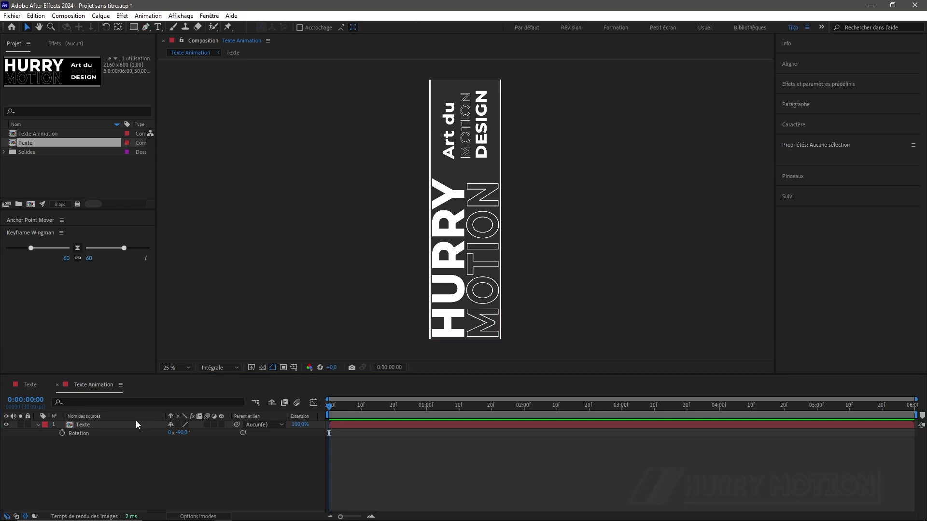
{"action": "left_click", "coordinate": [112, 419]}
{"action": "left_click", "coordinate": [57, 43]}
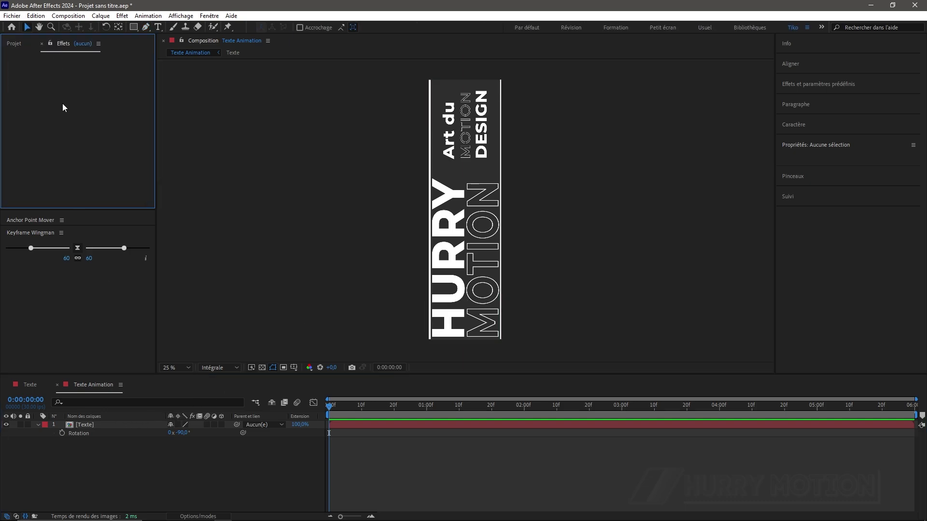
{"action": "left_click", "coordinate": [105, 425]}
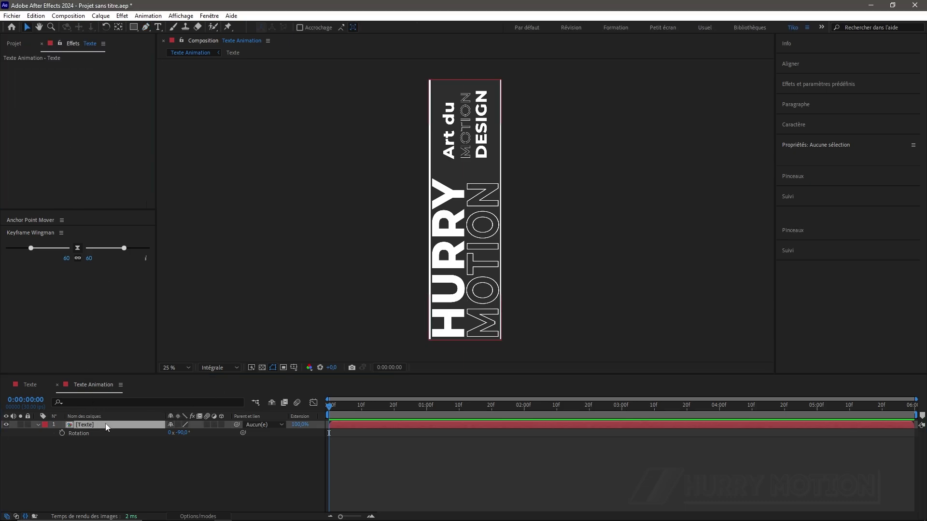
{"action": "key", "text": "ctrl+space"}
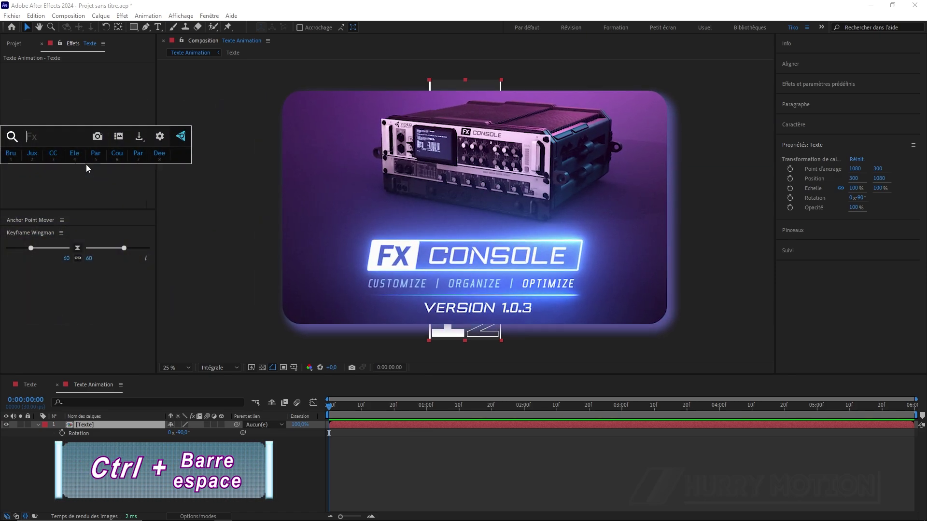
{"action": "left_click", "coordinate": [34, 153]}
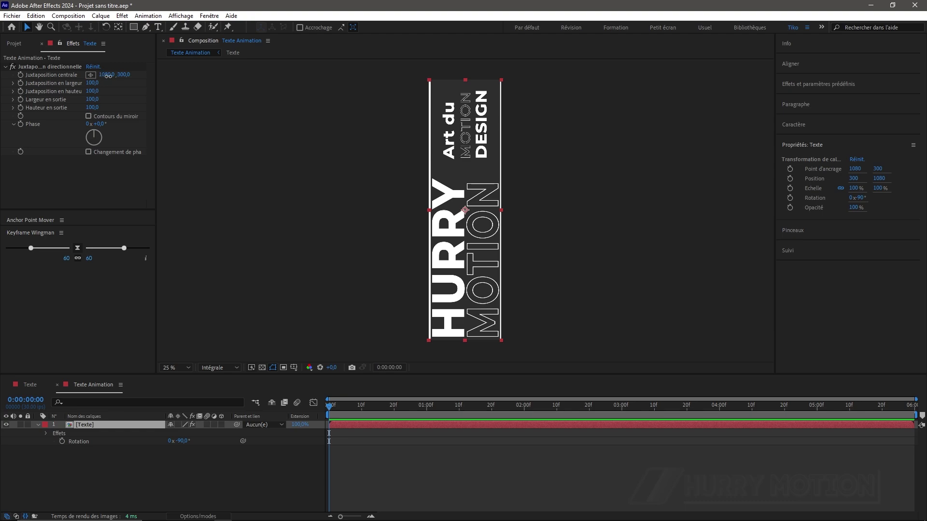
{"action": "left_click_drag", "start_coordinate": [108, 76], "coordinate": [381, 102]}
{"action": "key", "text": "ctrl+z"}
{"action": "key", "text": "ctrl+z"}
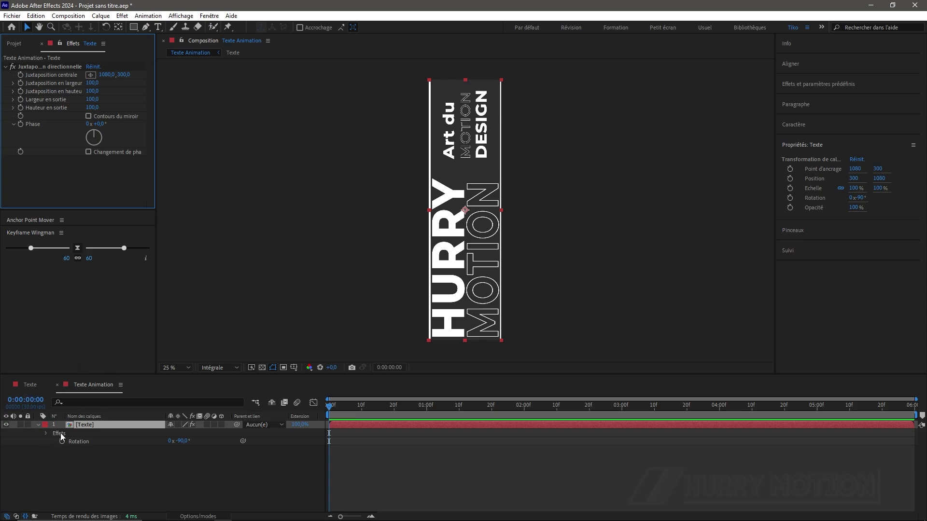
Step: Animate the effect's Juxtaposition centrale with a starting keyframe at 0:00 and a keyframe of 1080, 901 at 1:12
{"action": "left_click", "coordinate": [22, 72]}
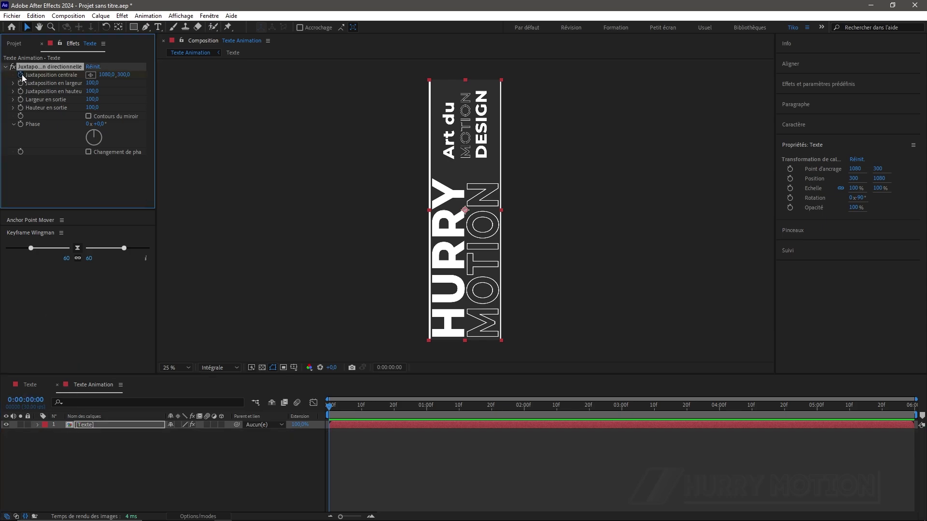
{"action": "left_click_drag", "start_coordinate": [332, 407], "coordinate": [465, 418]}
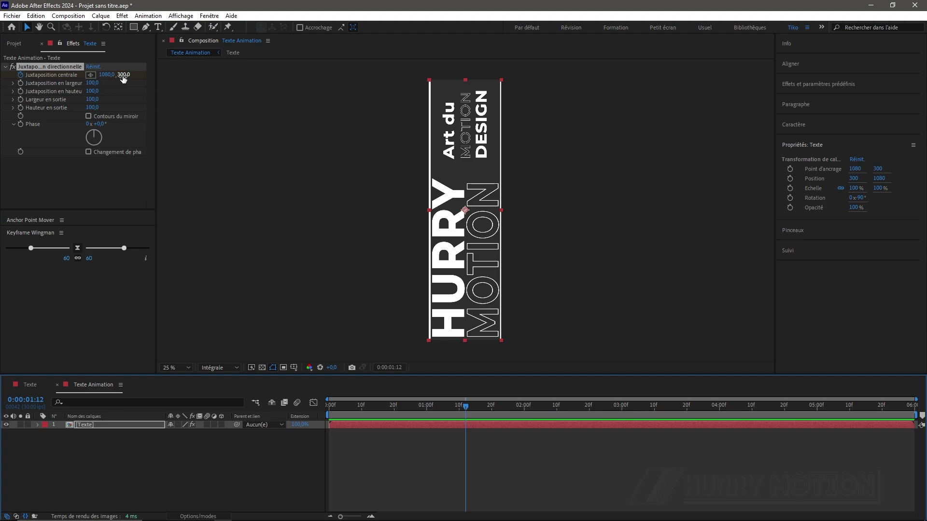
{"action": "left_click_drag", "start_coordinate": [123, 78], "coordinate": [375, 113]}
{"action": "key", "text": "u"}
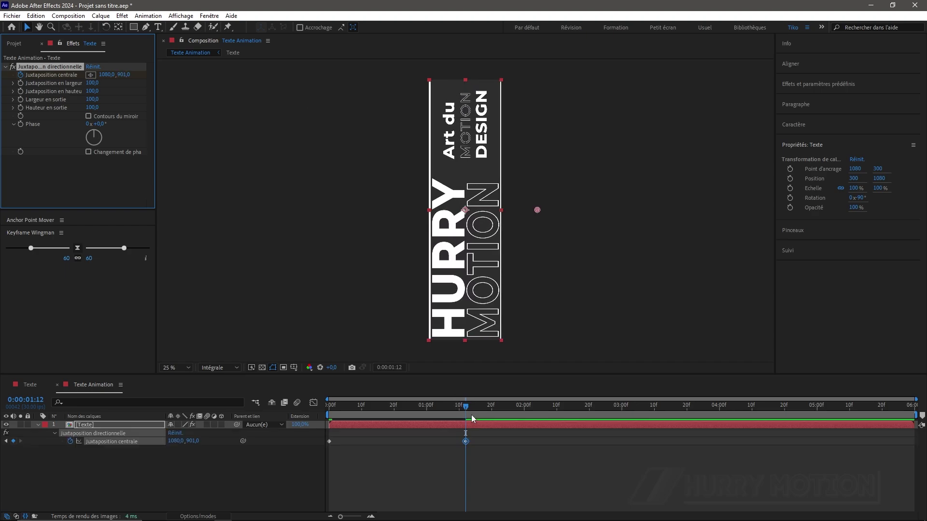
Step: Add Juxtaposition centrale keyframes at 3:00, about 4:13 and 5:29, raising the vertical value in similar increments up to 2699
{"action": "left_click_drag", "start_coordinate": [468, 408], "coordinate": [621, 421]}
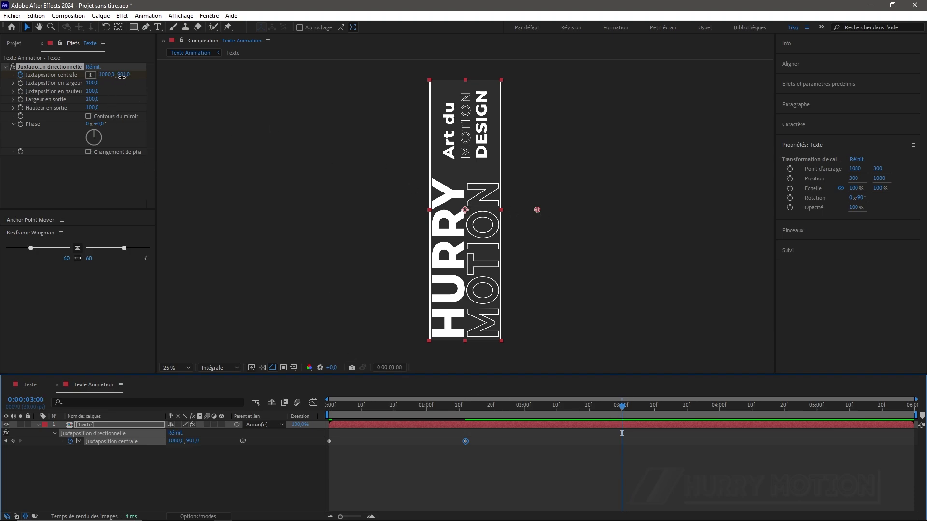
{"action": "left_click_drag", "start_coordinate": [124, 74], "coordinate": [373, 118]}
{"action": "left_click_drag", "start_coordinate": [623, 410], "coordinate": [762, 425]}
{"action": "left_click_drag", "start_coordinate": [124, 75], "coordinate": [394, 110]}
{"action": "left_click_drag", "start_coordinate": [761, 407], "coordinate": [913, 403]}
{"action": "left_click_drag", "start_coordinate": [124, 75], "coordinate": [380, 113]}
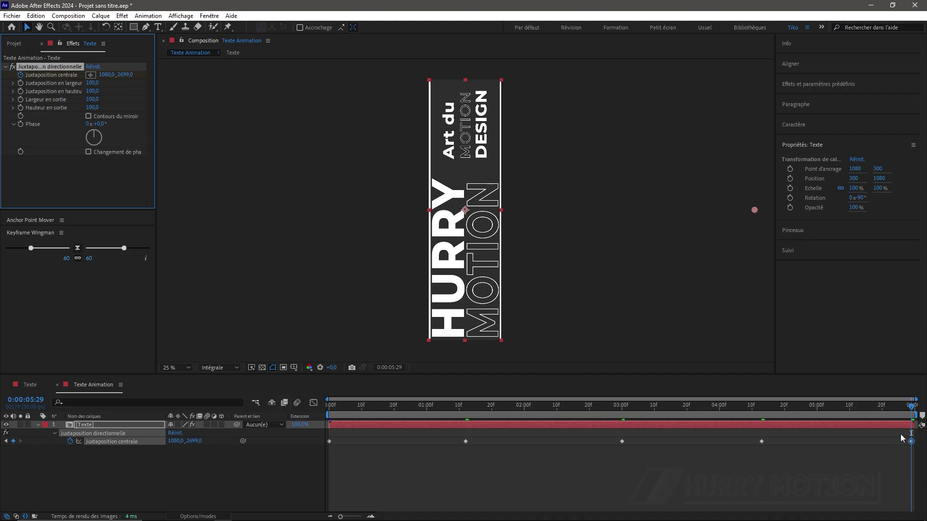
Step: Apply Easy Ease to all Juxtaposition centrale keyframes with lengthened speed-curve handles, and preview the animation
{"action": "left_click_drag", "start_coordinate": [899, 433], "coordinate": [310, 453]}
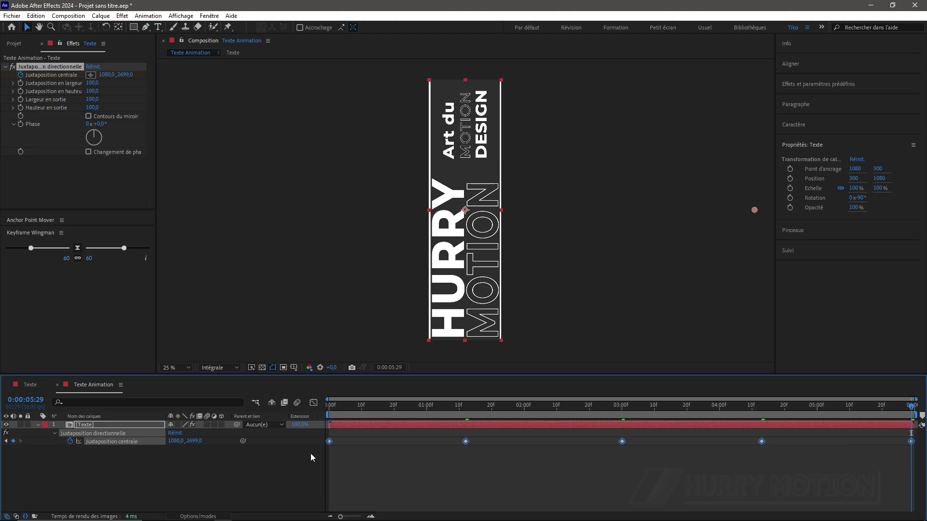
{"action": "key", "text": "F9"}
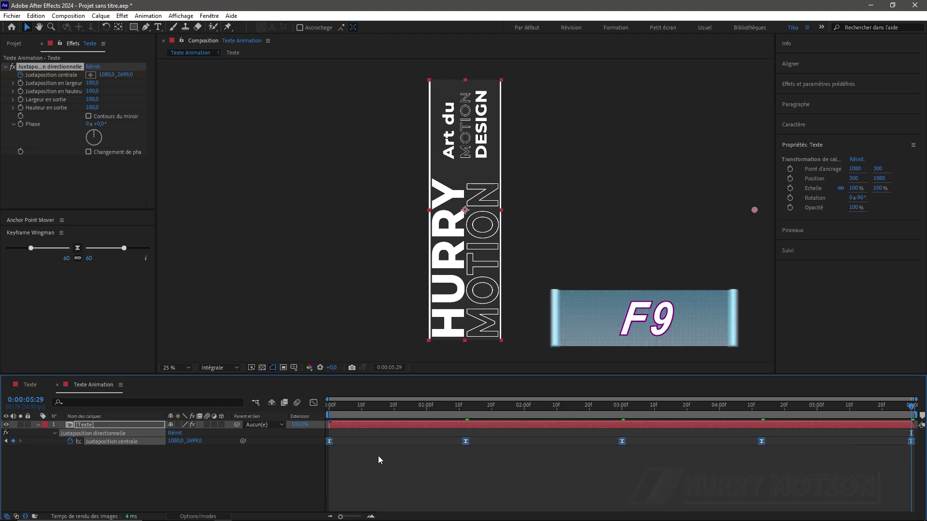
{"action": "left_click", "coordinate": [314, 403]}
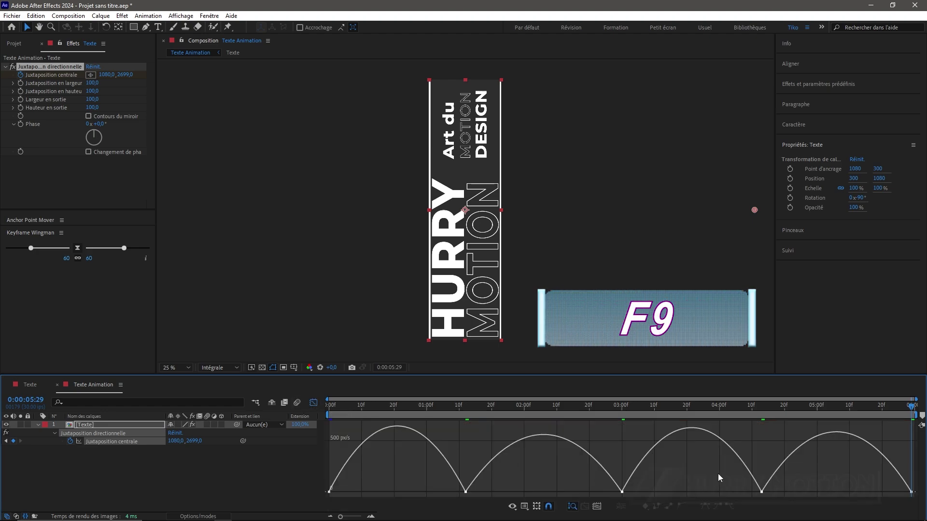
{"action": "left_click_drag", "start_coordinate": [720, 374], "coordinate": [719, 348]}
{"action": "left_click_drag", "start_coordinate": [916, 473], "coordinate": [384, 491]}
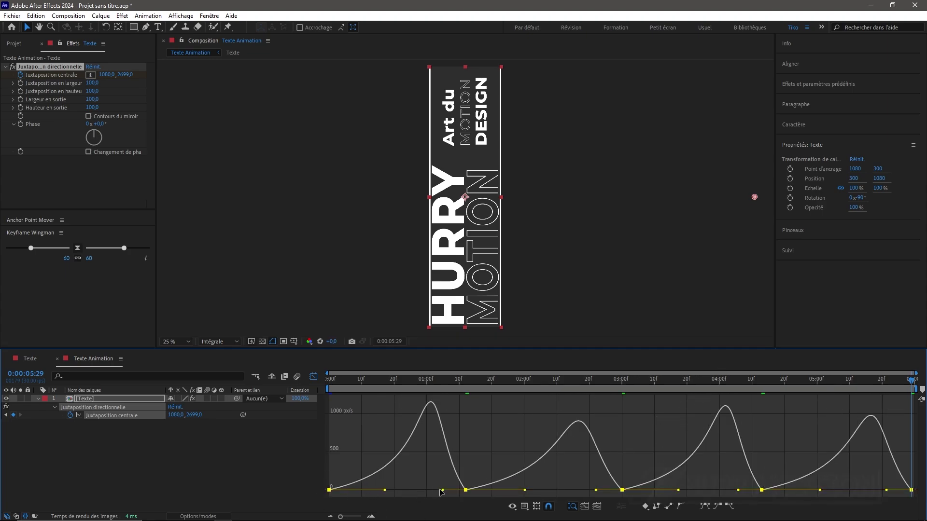
{"action": "left_click_drag", "start_coordinate": [440, 491], "coordinate": [405, 492]}
{"action": "left_click", "coordinate": [313, 376]}
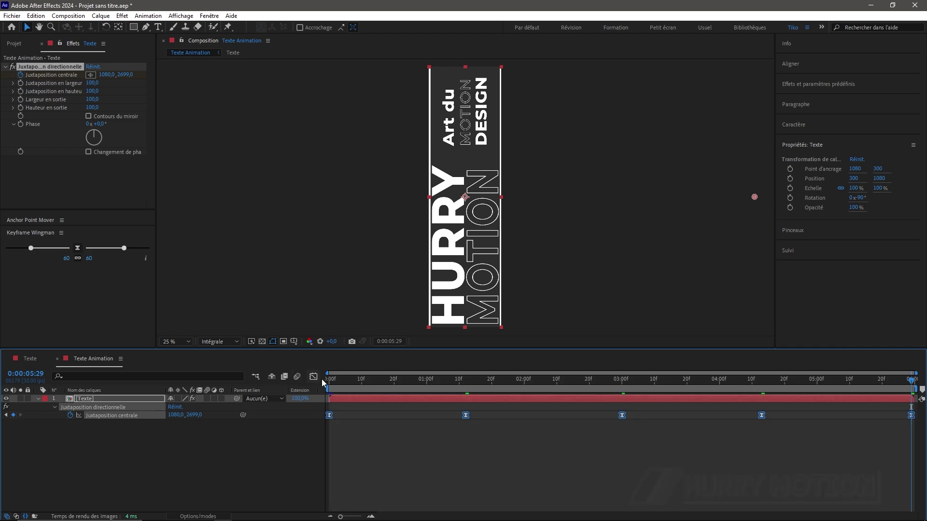
{"action": "key", "text": "space"}
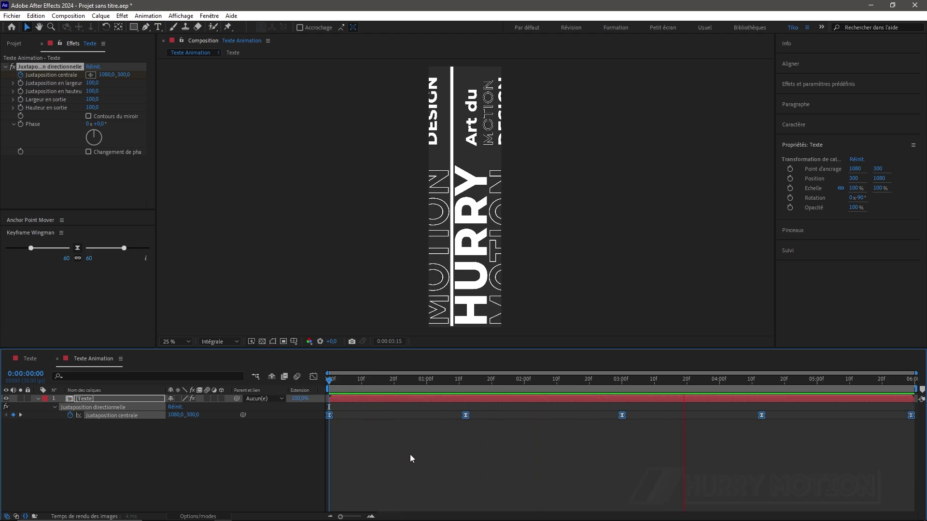
{"action": "key", "text": "space"}
Step: Create a composition named Rendu with a width of 1920 px and a height of 1080 px
{"action": "left_click", "coordinate": [14, 43]}
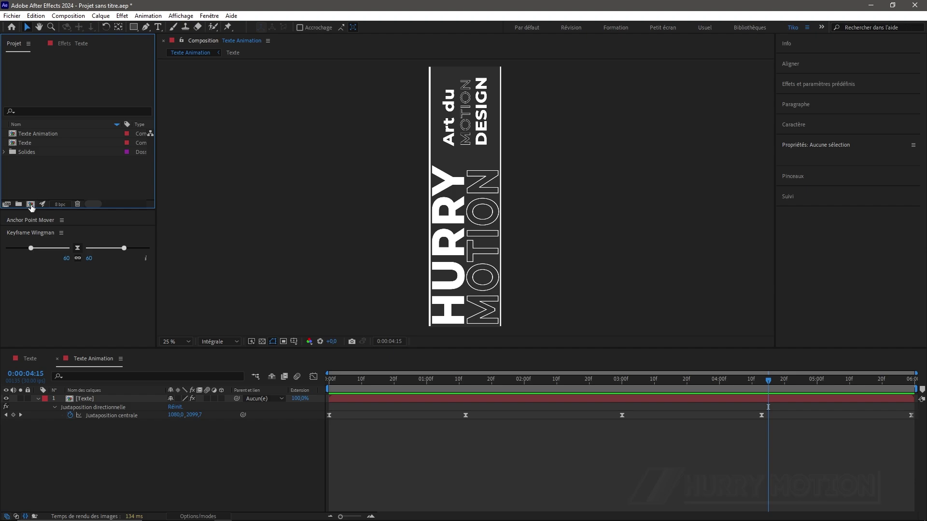
{"action": "left_click", "coordinate": [30, 204]}
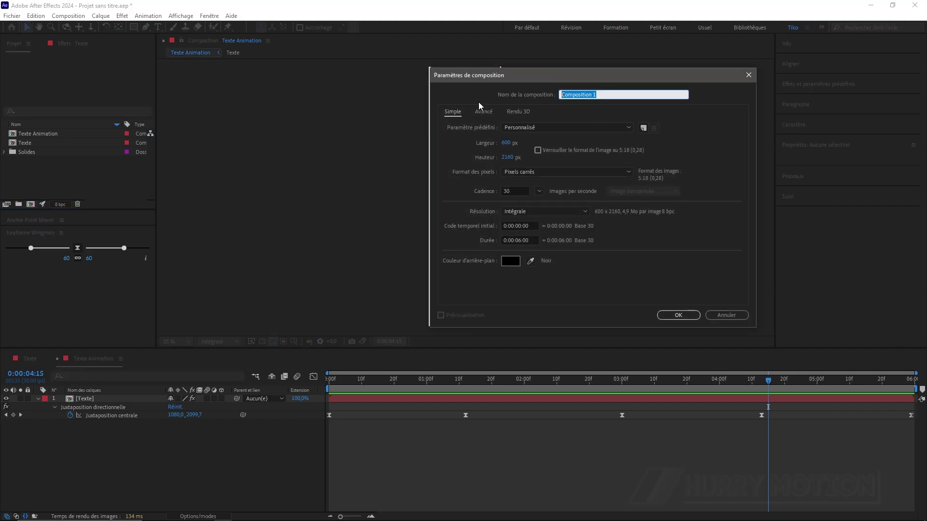
{"action": "type", "text": "Rendu"}
{"action": "left_click", "coordinate": [505, 143]}
{"action": "type", "text": "1920"}
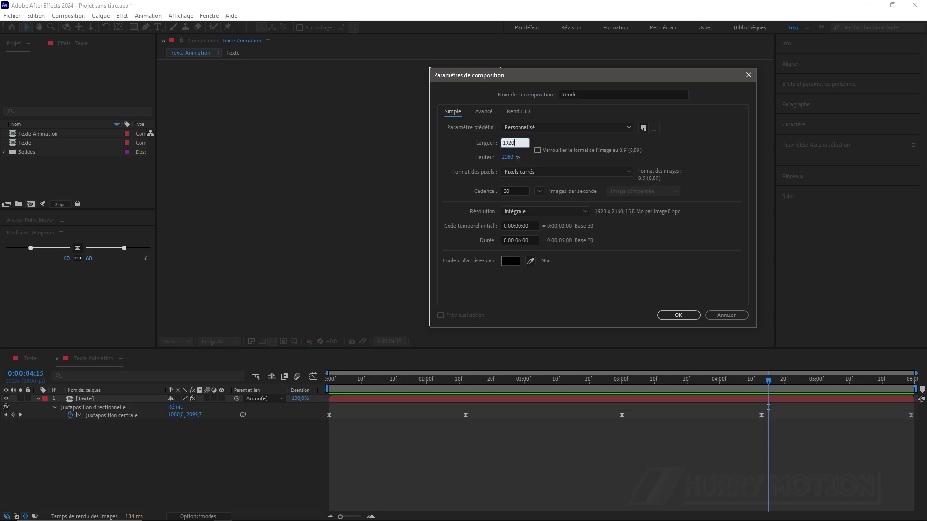
{"action": "key", "text": "Tab"}
{"action": "type", "text": "1080"}
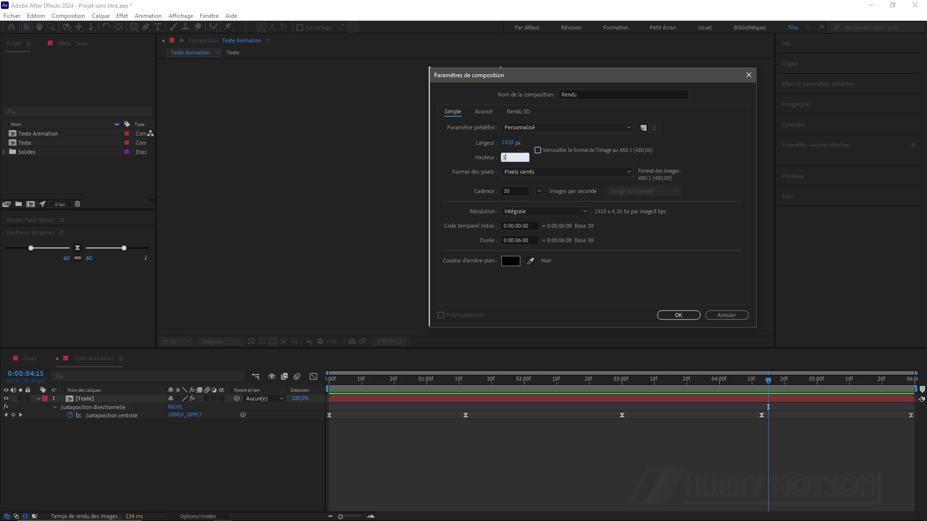
{"action": "left_click", "coordinate": [678, 315]}
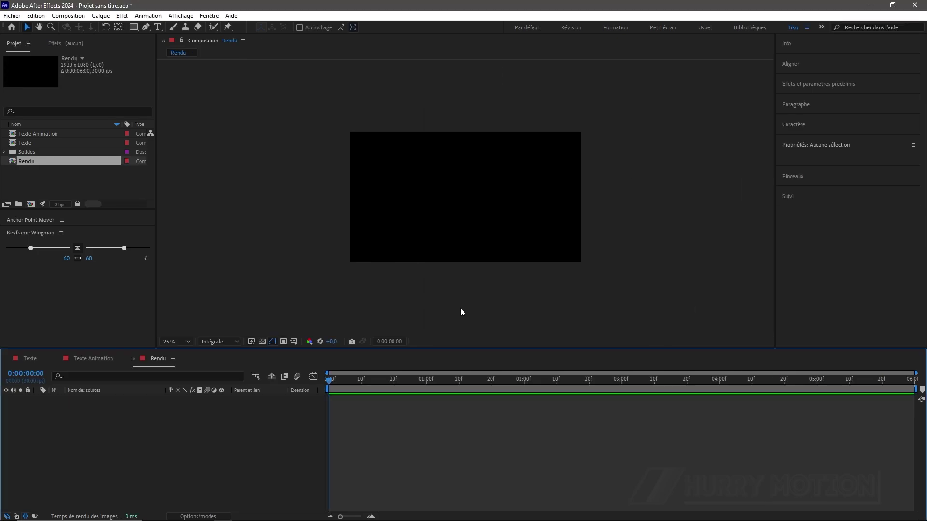
Step: Add the Texte Animation composition as a layer in Rendu and set its scale to 35%
{"action": "left_click_drag", "start_coordinate": [43, 134], "coordinate": [84, 430]}
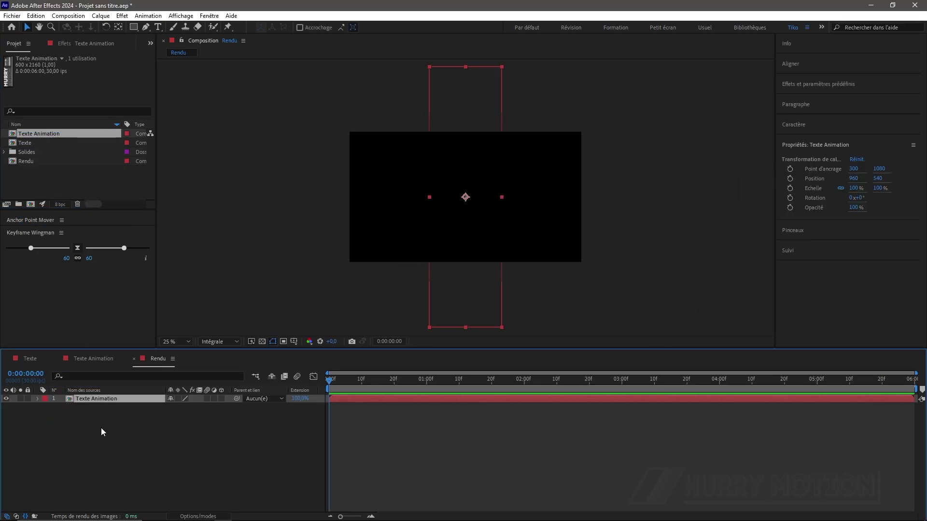
{"action": "key", "text": "s"}
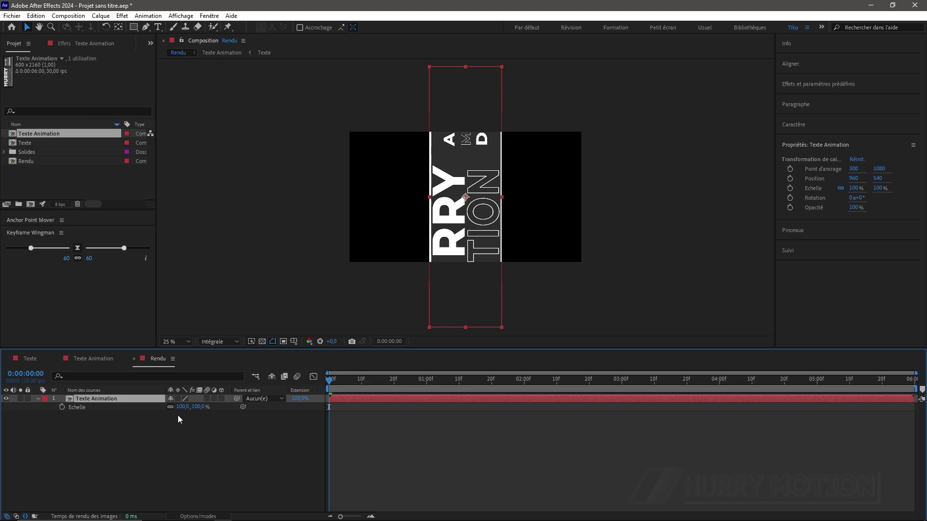
{"action": "left_click", "coordinate": [181, 407]}
{"action": "type", "text": "35"}
{"action": "key", "text": "Return"}
{"action": "key", "text": "period"}
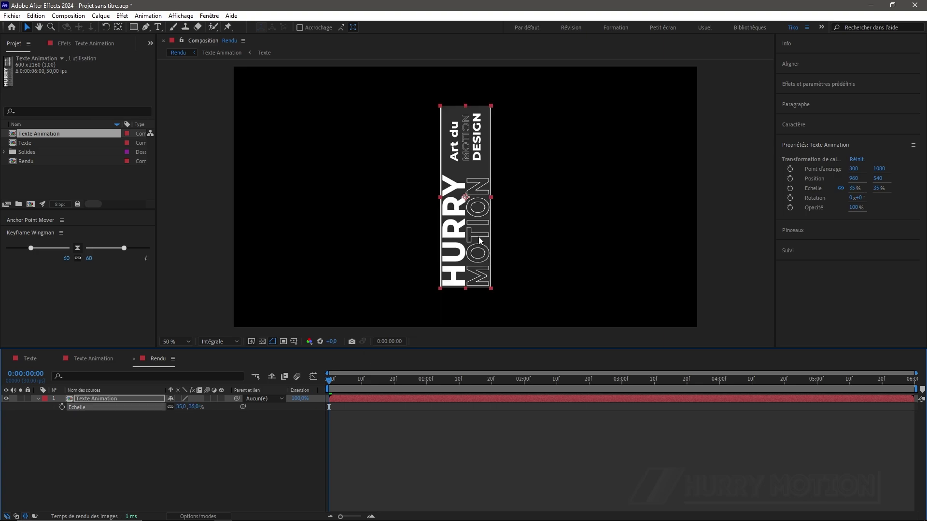
Step: Set the scale of the Texte Animation layer in Rendu to 30%
{"action": "left_click", "coordinate": [181, 407]}
{"action": "type", "text": "30"}
{"action": "key", "text": "Return"}
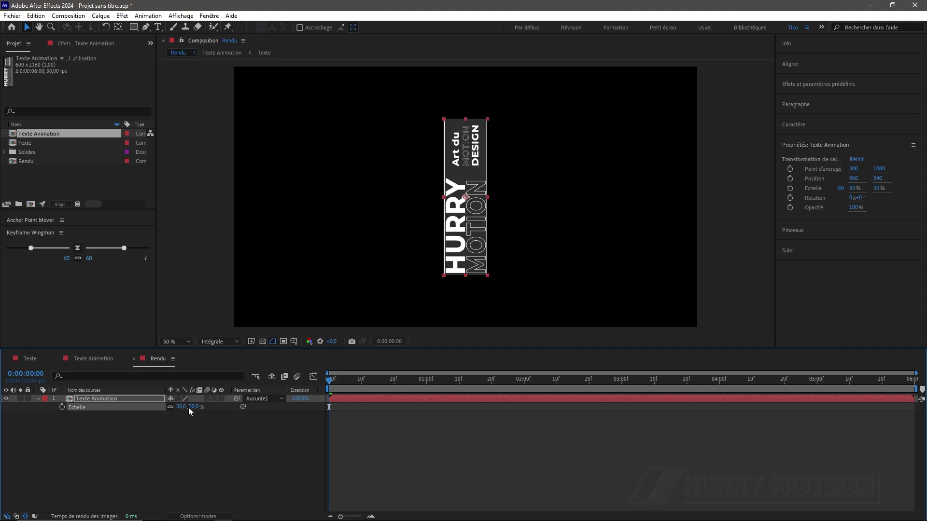
Step: Apply the Warping avec maillage effect to the Texte Animation layer
{"action": "key", "text": "F2"}
{"action": "left_click", "coordinate": [89, 399]}
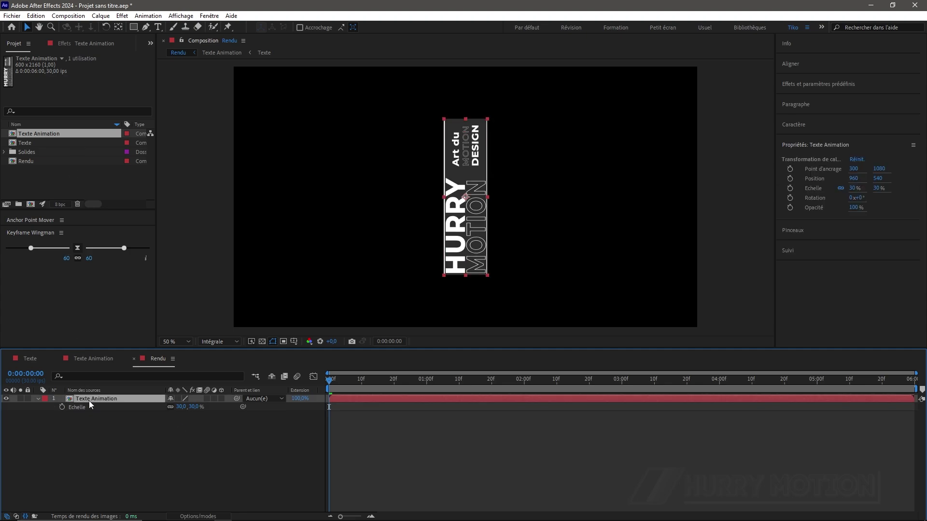
{"action": "left_click", "coordinate": [67, 44]}
{"action": "key", "text": "ctrl+space"}
{"action": "type", "text": "war"}
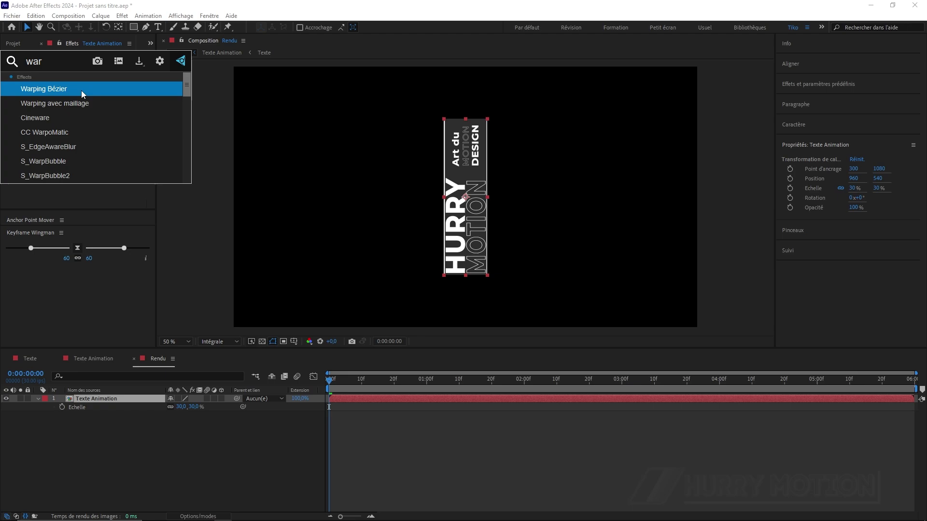
{"action": "left_click", "coordinate": [80, 103]}
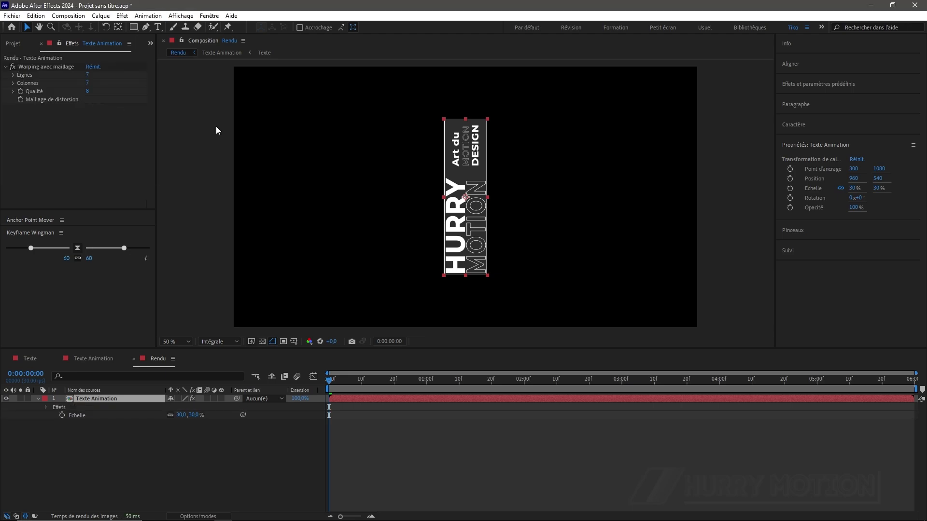
Step: Configure the warp mesh with 5 Lignes, 2 Colonnes and a Qualité of 10
{"action": "left_click", "coordinate": [51, 67]}
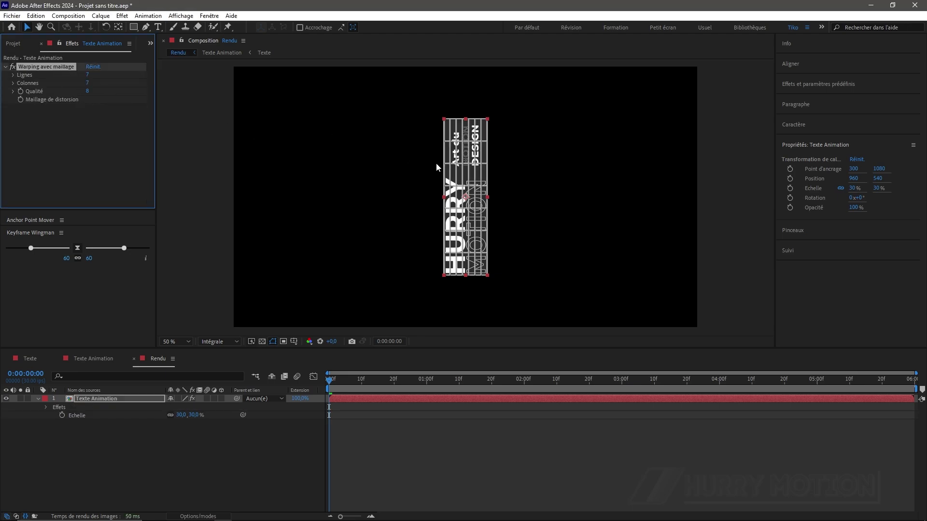
{"action": "key", "text": "slash"}
{"action": "scroll", "coordinate": [285, 141], "scroll_direction": "up", "scroll_amount": 3}
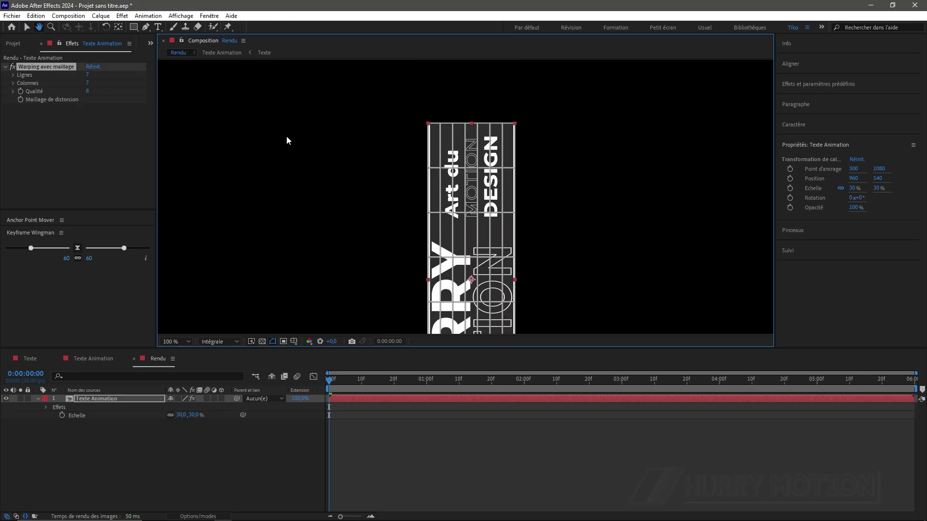
{"action": "left_click", "coordinate": [88, 75]}
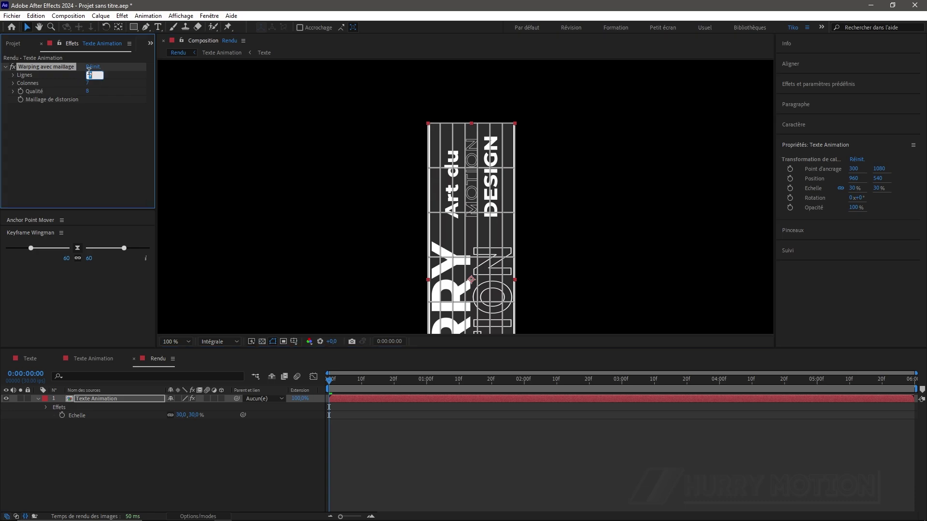
{"action": "key", "text": "Tab"}
{"action": "type", "text": "2"}
{"action": "key", "text": "Tab"}
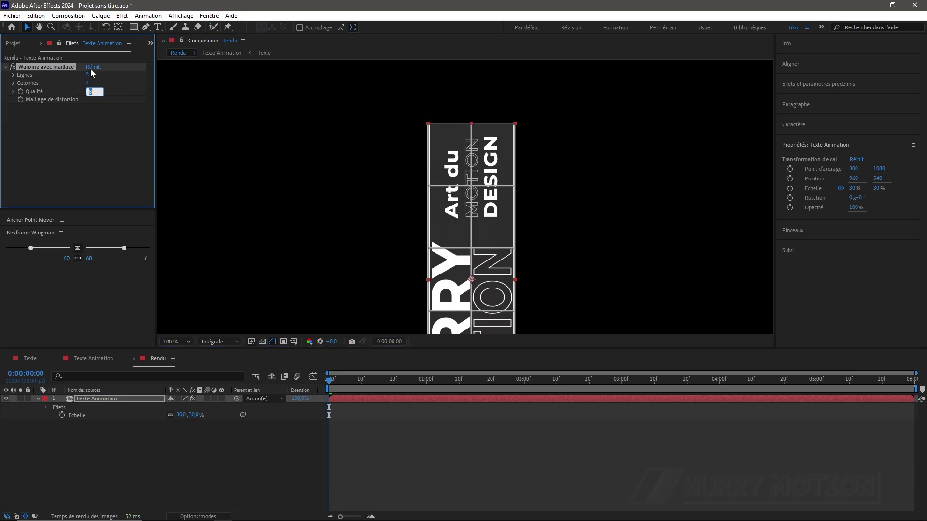
{"action": "type", "text": "10"}
{"action": "left_click", "coordinate": [75, 109]}
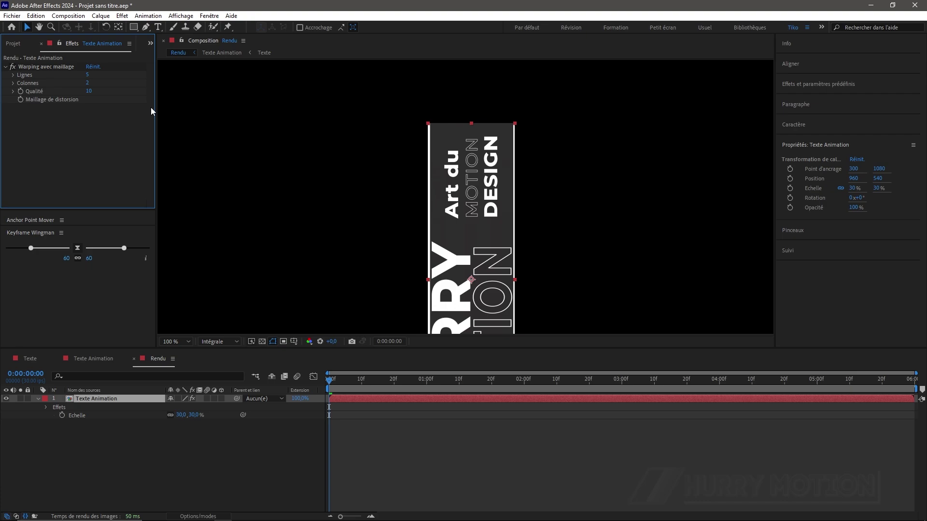
Step: Select all three points of the mesh's top row and shift them together about 38 px to the left, keeping the row below in place
{"action": "left_click", "coordinate": [51, 68]}
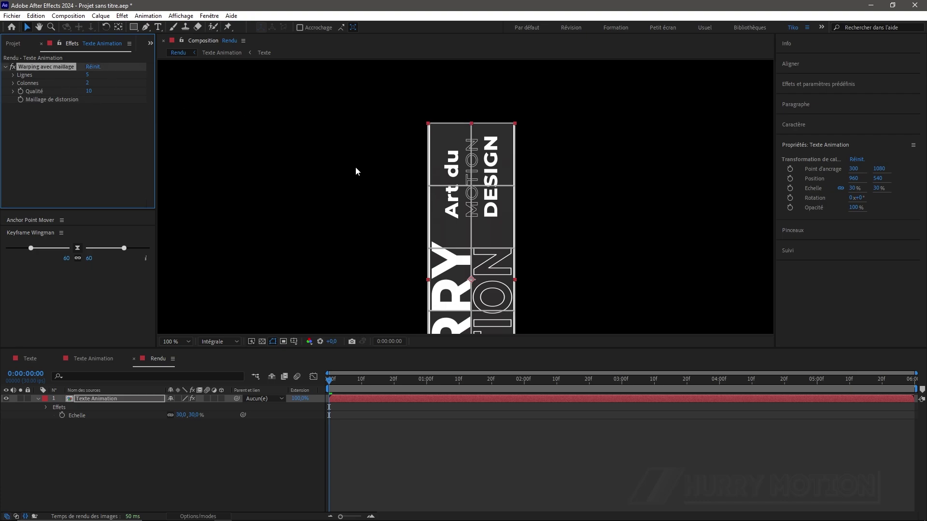
{"action": "key", "text": "period"}
{"action": "key", "text": "h"}
{"action": "left_click_drag", "start_coordinate": [476, 159], "coordinate": [476, 207]}
{"action": "key", "text": "v"}
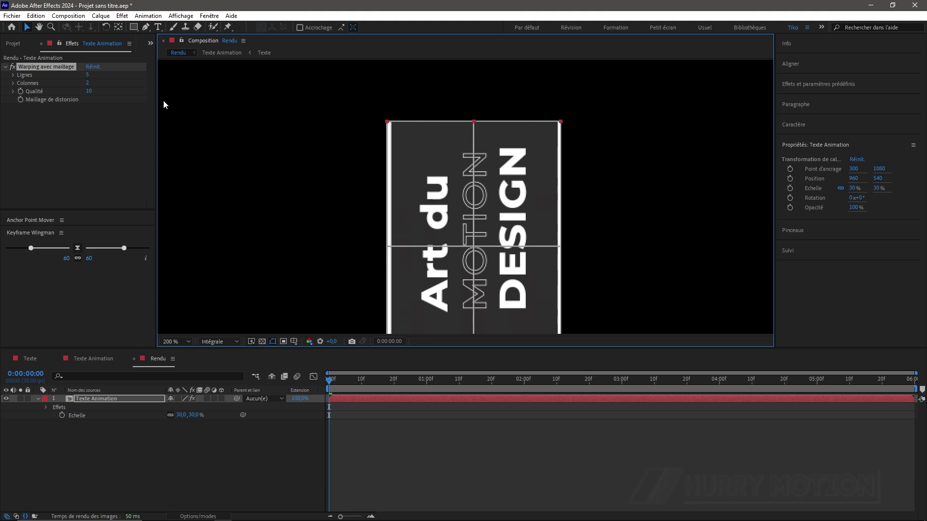
{"action": "left_click", "coordinate": [50, 66]}
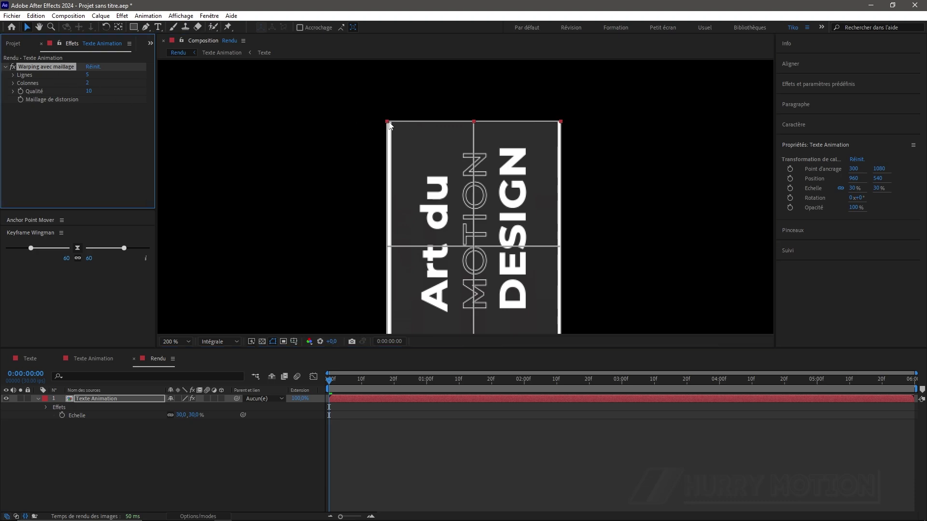
{"action": "left_click", "coordinate": [388, 123]}
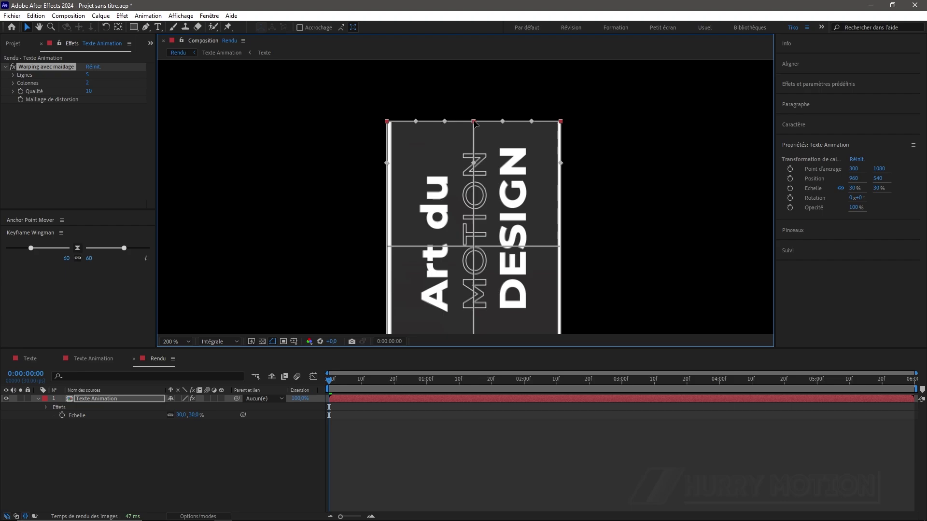
{"action": "left_click_drag", "start_coordinate": [475, 124], "coordinate": [439, 124]}
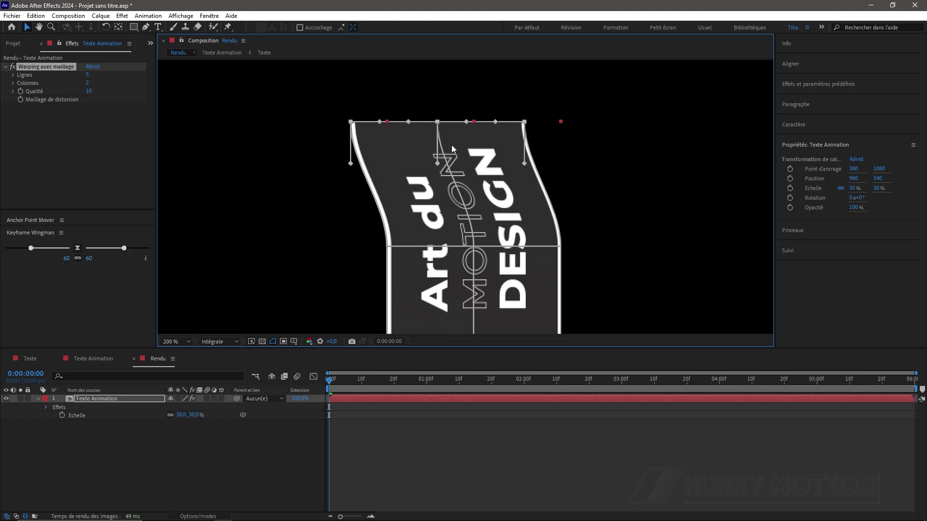
{"action": "left_click_drag", "start_coordinate": [473, 248], "coordinate": [525, 201]}
{"action": "key", "text": "ctrl+z"}
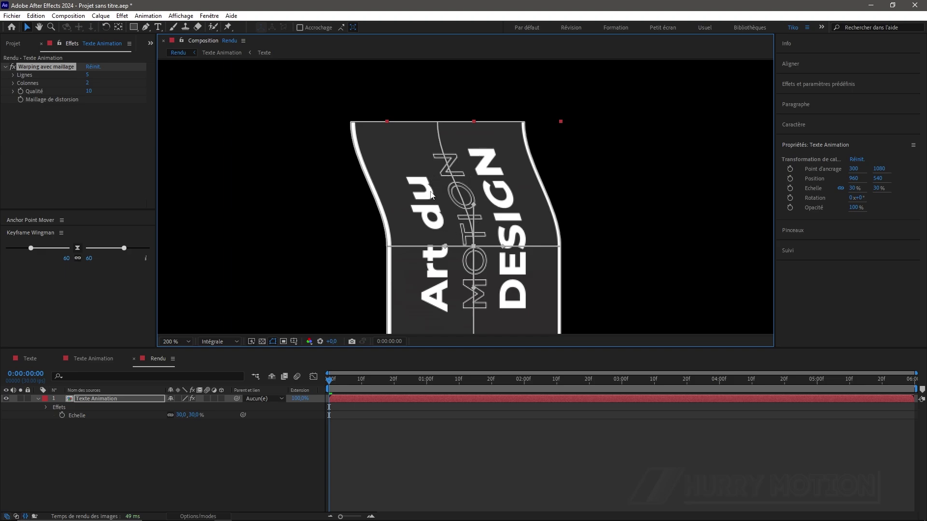
Step: Show the rulers and place a vertical and a horizontal guide beside the shifted upper-left corner of the mesh
{"action": "key", "text": "ctrl+r"}
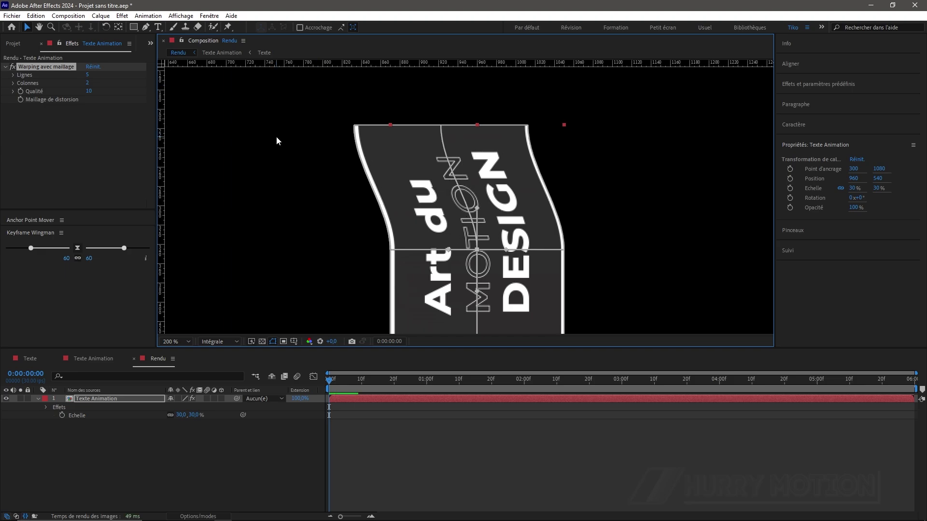
{"action": "left_click_drag", "start_coordinate": [162, 171], "coordinate": [350, 167]}
{"action": "left_click_drag", "start_coordinate": [385, 63], "coordinate": [384, 121]}
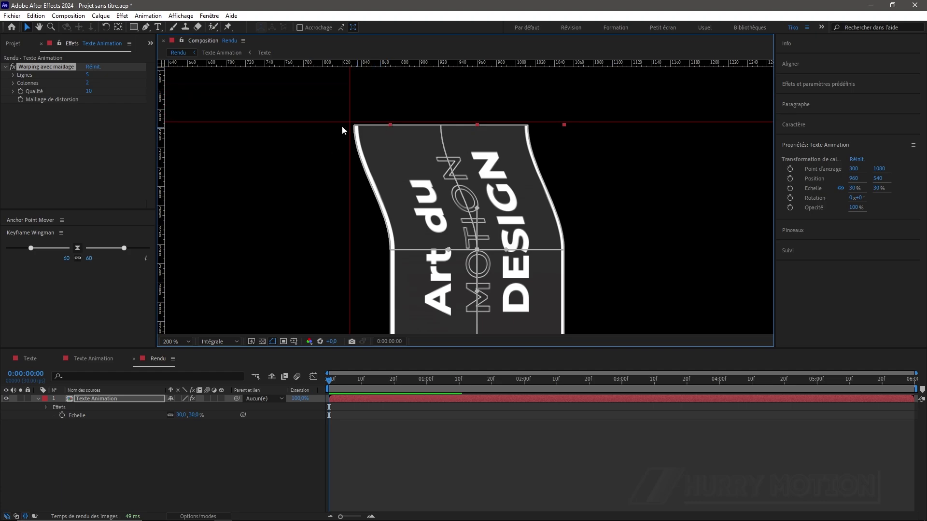
{"action": "left_click", "coordinate": [100, 140]}
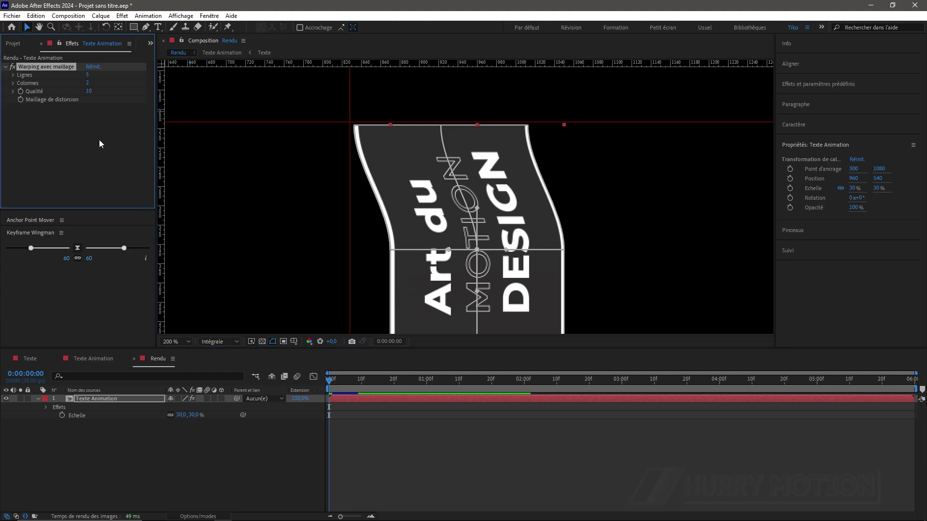
Step: Swing the vertical handles of the three top mesh points to horizontal, out to the layer's original edge points, so the strip curls
{"action": "left_click", "coordinate": [54, 66]}
{"action": "left_click_drag", "start_coordinate": [355, 128], "coordinate": [355, 163]}
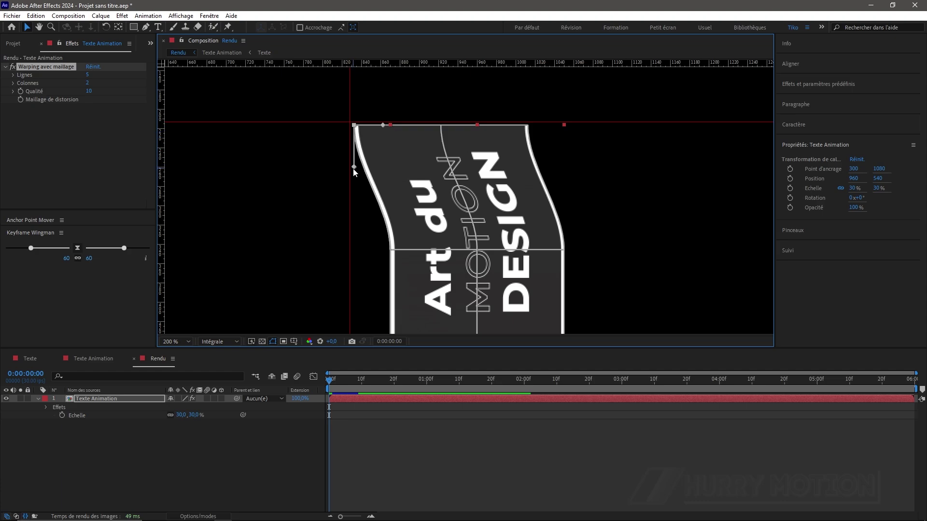
{"action": "left_click_drag", "start_coordinate": [354, 168], "coordinate": [392, 128]}
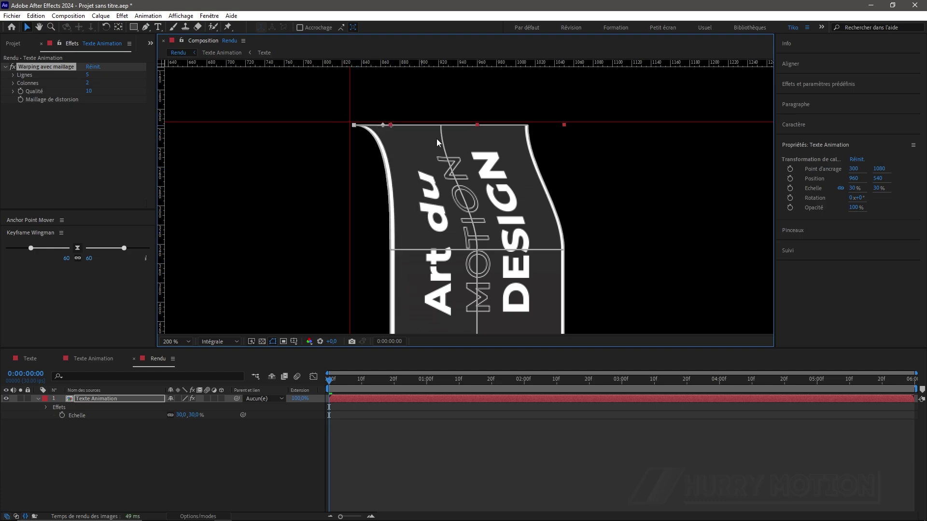
{"action": "left_click", "coordinate": [441, 125]}
{"action": "left_click_drag", "start_coordinate": [442, 169], "coordinate": [480, 128]}
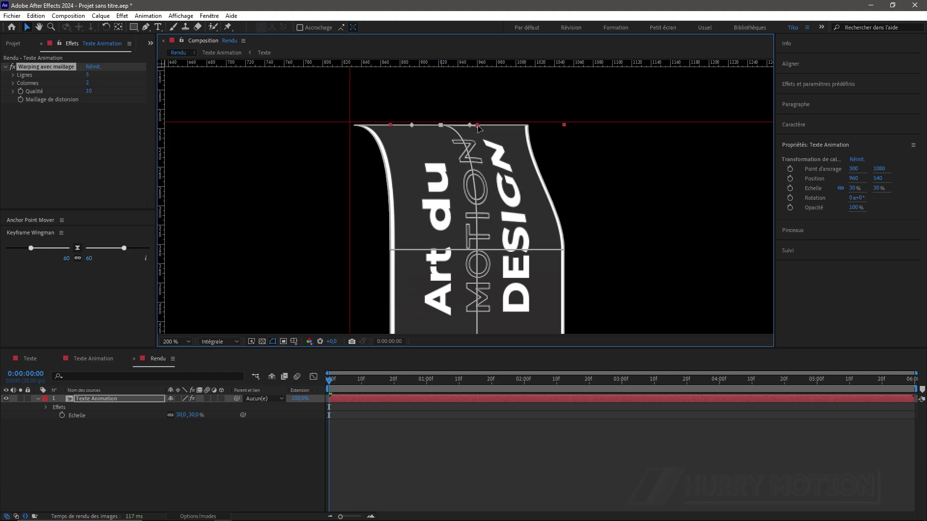
{"action": "left_click", "coordinate": [527, 127]}
{"action": "left_click_drag", "start_coordinate": [527, 168], "coordinate": [567, 126]}
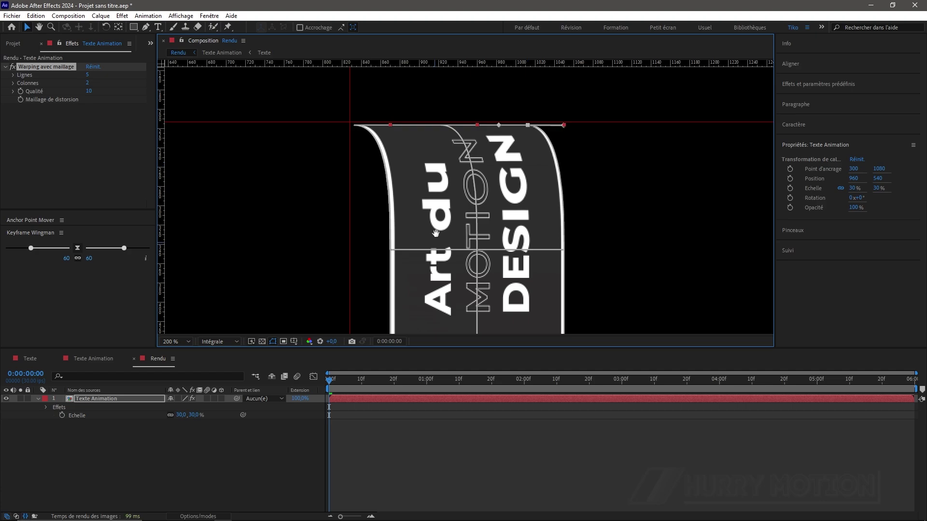
Step: Shift the bottom row of mesh points left and bend their handles to mirror the curl at the top
{"action": "left_click_drag", "start_coordinate": [449, 333], "coordinate": [467, 30]}
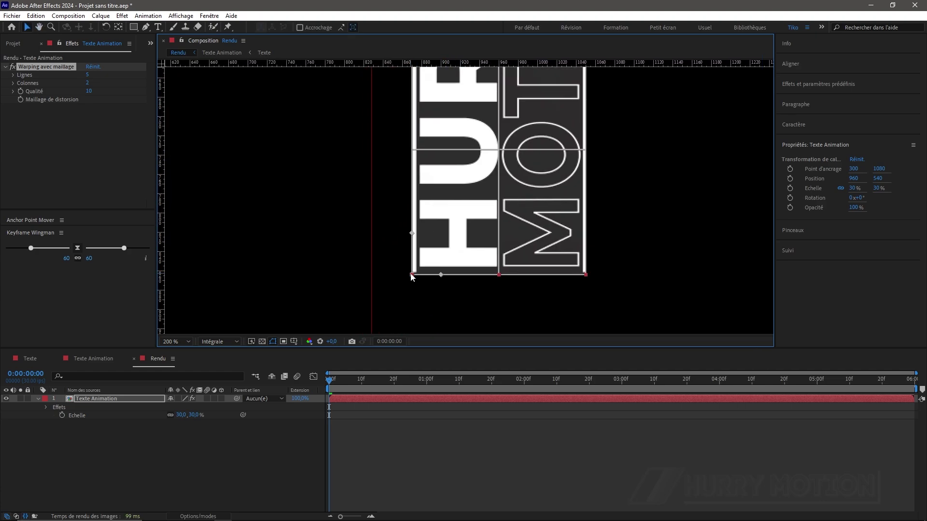
{"action": "left_click_drag", "start_coordinate": [412, 275], "coordinate": [491, 172]}
{"action": "scroll", "coordinate": [490, 173], "scroll_direction": "down", "scroll_amount": 4}
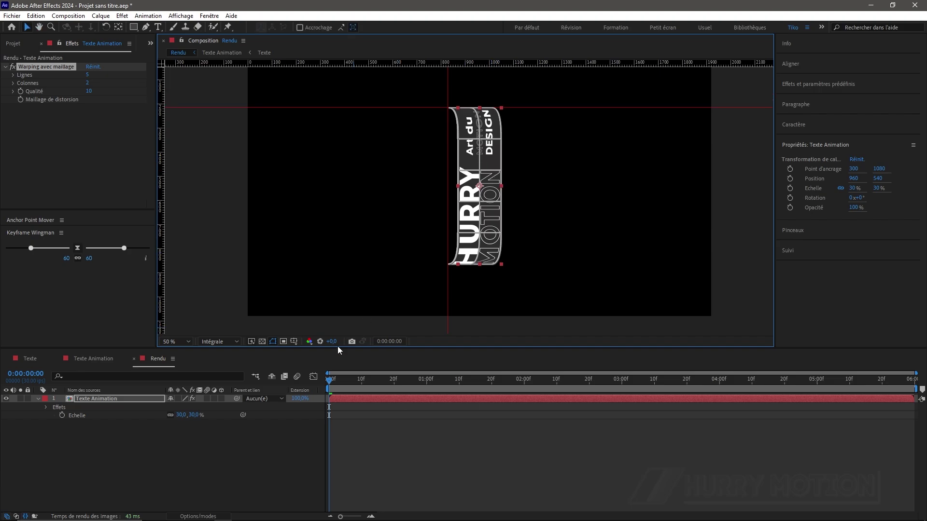
Step: Scrub through the start of the warped animation and remove both guides from the composition
{"action": "mouse_move", "coordinate": [332, 381]}
{"action": "left_mouse_down"}
{"action": "mouse_move", "coordinate": [678, 384]}
{"action": "mouse_move", "coordinate": [409, 381]}
{"action": "mouse_move", "coordinate": [479, 370]}
{"action": "mouse_move", "coordinate": [673, 369]}
{"action": "mouse_move", "coordinate": [447, 373]}
{"action": "mouse_move", "coordinate": [341, 363]}
{"action": "mouse_move", "coordinate": [514, 369]}
{"action": "mouse_move", "coordinate": [329, 372]}
{"action": "mouse_move", "coordinate": [676, 386]}
{"action": "mouse_move", "coordinate": [501, 382]}
{"action": "mouse_move", "coordinate": [378, 364]}
{"action": "mouse_move", "coordinate": [615, 369]}
{"action": "mouse_move", "coordinate": [328, 368]}
{"action": "left_mouse_up"}
{"action": "left_click", "coordinate": [95, 118]}
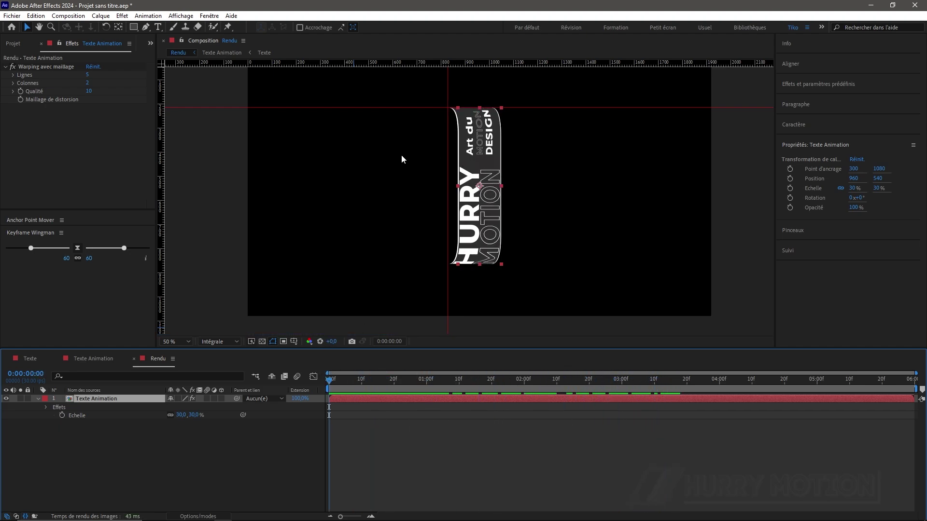
{"action": "left_click_drag", "start_coordinate": [368, 108], "coordinate": [369, 33]}
{"action": "left_click_drag", "start_coordinate": [448, 90], "coordinate": [155, 94]}
Step: Duplicate the Texte Animation layer and set the rotation of the lower copy to 180°
{"action": "left_click", "coordinate": [39, 399]}
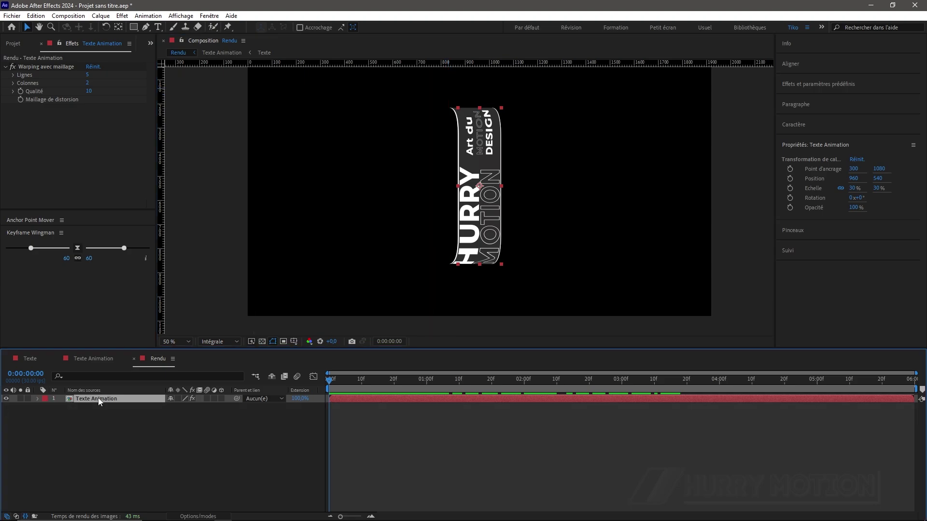
{"action": "key", "text": "ctrl+d"}
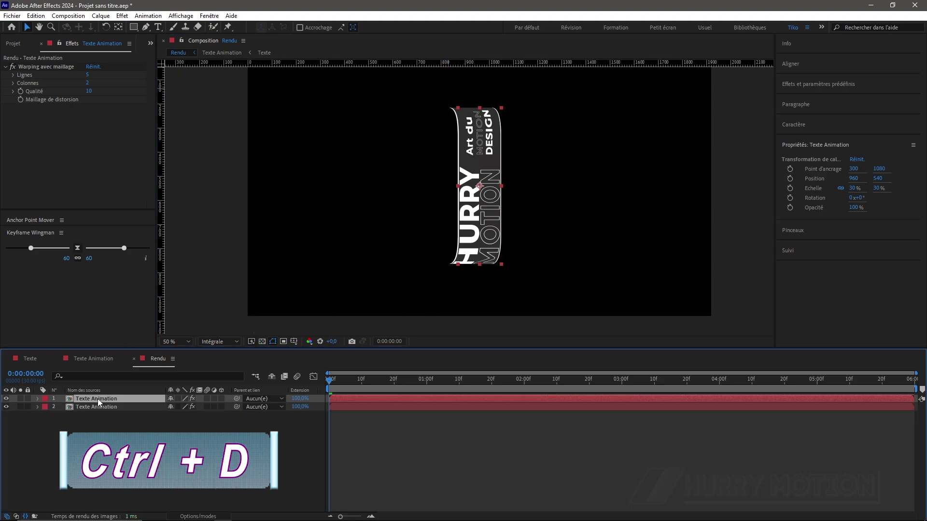
{"action": "left_click", "coordinate": [100, 407]}
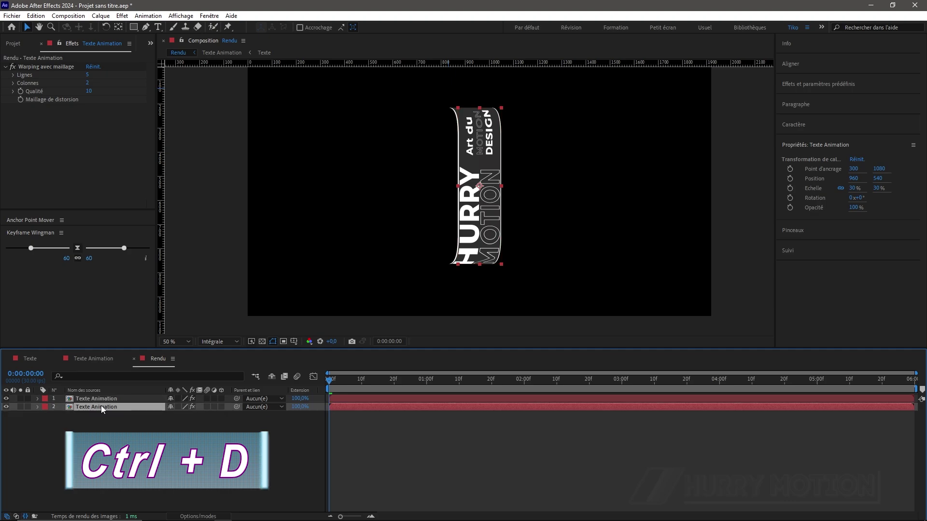
{"action": "key", "text": "r"}
{"action": "left_click", "coordinate": [183, 415]}
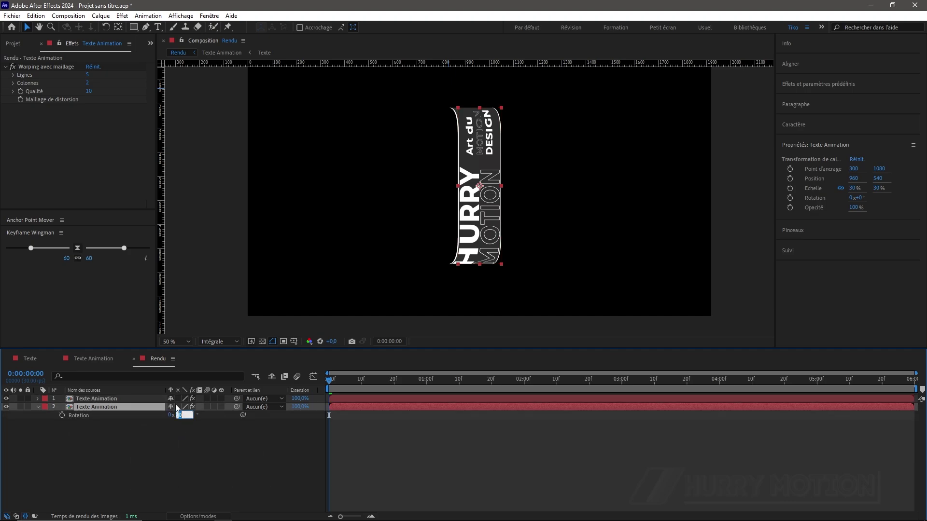
{"action": "type", "text": "180"}
{"action": "key", "text": "Return"}
Step: Move the rotated copy to position 900, 542 so its edges meet the front strip as a closed band, and preview the motion
{"action": "left_click_drag", "start_coordinate": [493, 175], "coordinate": [489, 222]}
{"action": "key", "text": "h"}
{"action": "key", "text": "period"}
{"action": "key", "text": "v"}
{"action": "key", "text": "comma"}
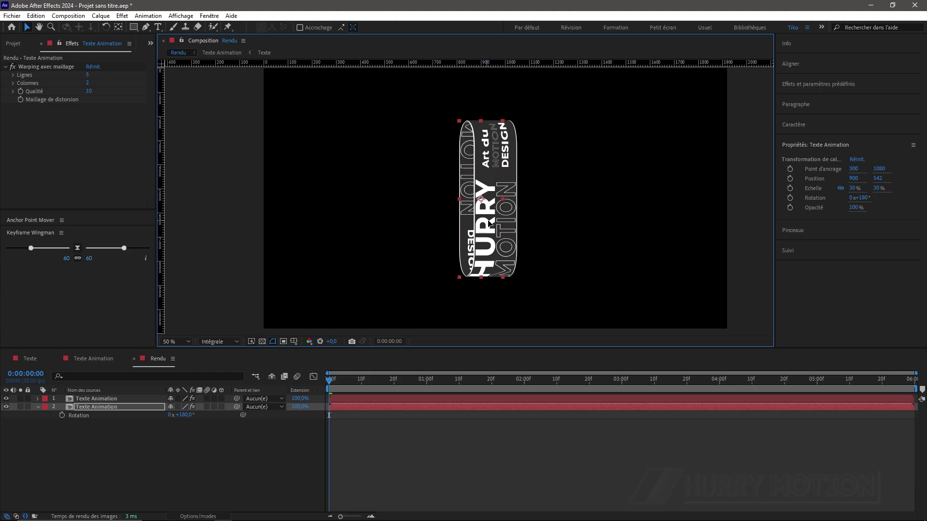
{"action": "left_click", "coordinate": [335, 378]}
{"action": "mouse_move", "coordinate": [337, 377]}
{"action": "left_mouse_down"}
{"action": "mouse_move", "coordinate": [510, 381]}
{"action": "mouse_move", "coordinate": [326, 393]}
{"action": "mouse_move", "coordinate": [342, 386]}
{"action": "left_mouse_up"}
Step: In Texte Animation, replace all Juxtaposition centrale keyframes with a single one at 0:00 and set its horizontal value to 2806
{"action": "left_click", "coordinate": [93, 359]}
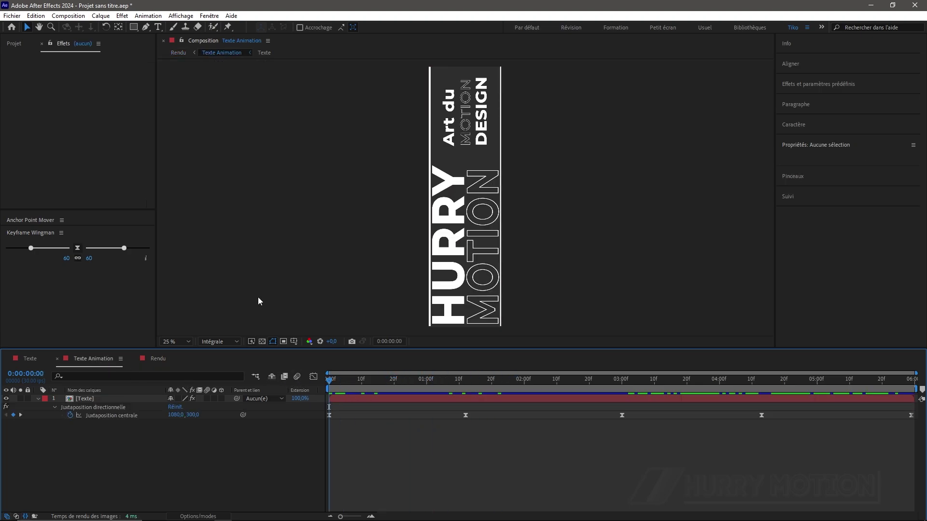
{"action": "left_click", "coordinate": [84, 399]}
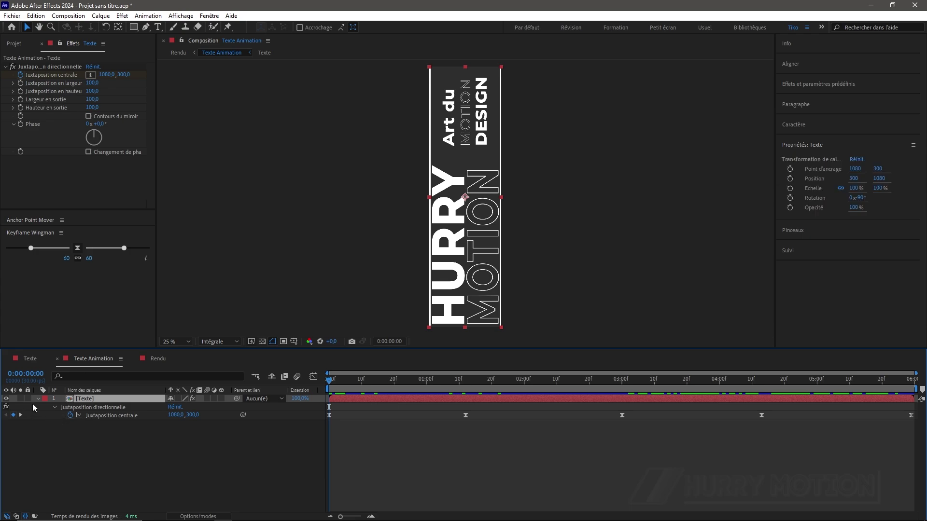
{"action": "left_click", "coordinate": [70, 416]}
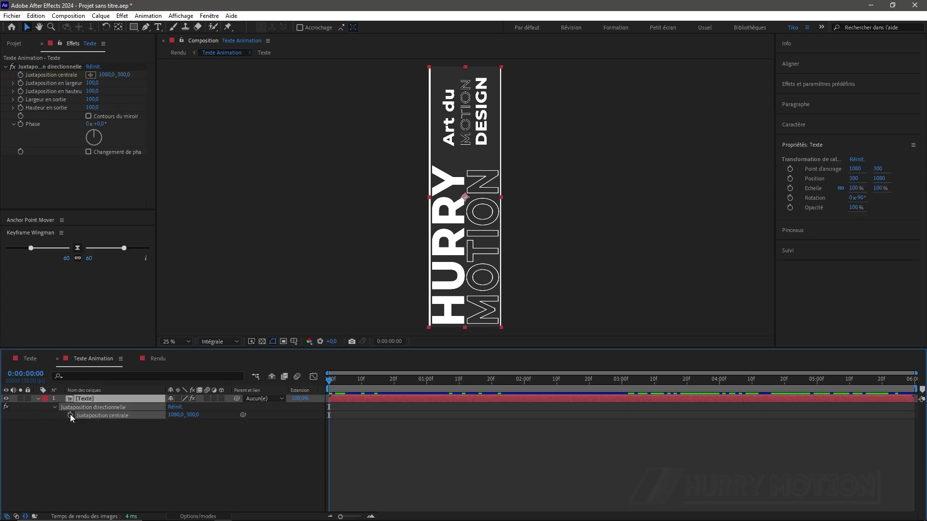
{"action": "left_click", "coordinate": [71, 416]}
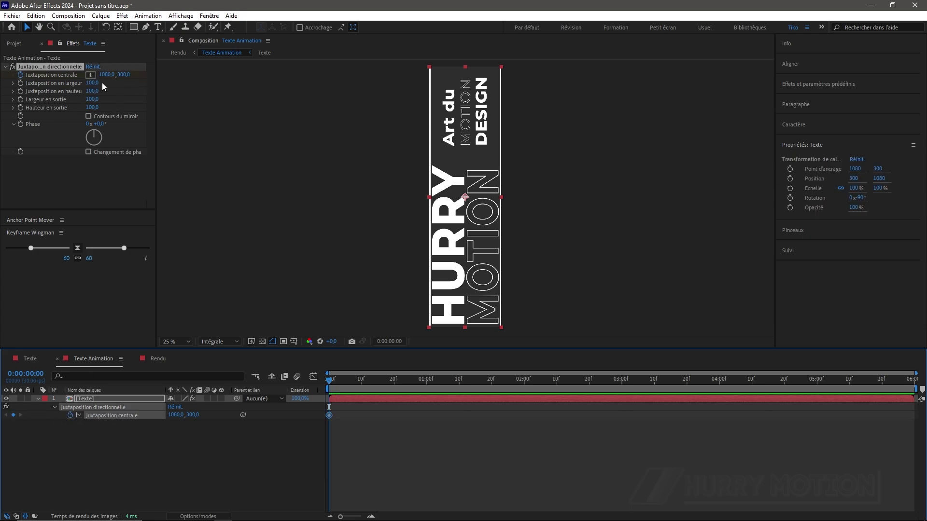
{"action": "left_click_drag", "start_coordinate": [104, 78], "coordinate": [908, 112]}
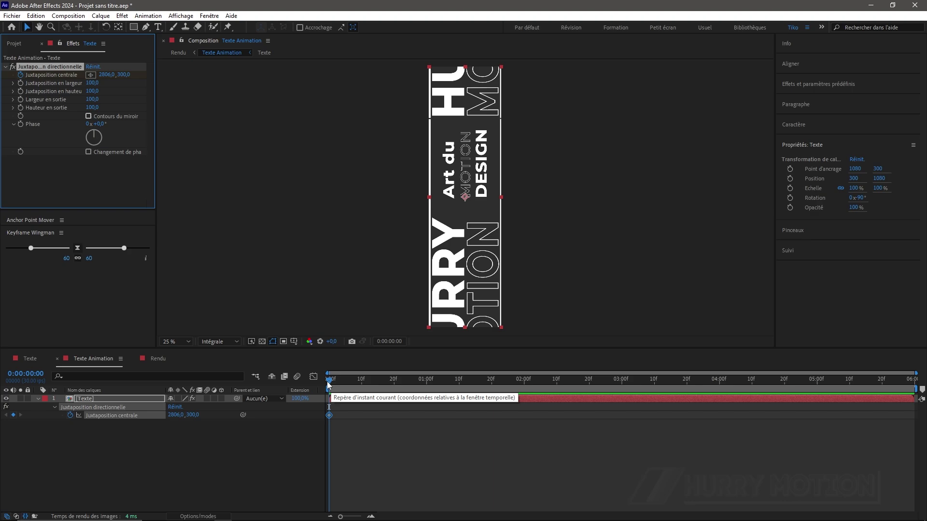
Step: Keyframe rising horizontal Juxtaposition centrale values at every second from 1:00, reaching 14098 at 5:00, and add a final 16223 keyframe at 5:29
{"action": "left_click_drag", "start_coordinate": [328, 382], "coordinate": [426, 383]}
{"action": "left_click_drag", "start_coordinate": [106, 76], "coordinate": [893, 116]}
{"action": "left_click_drag", "start_coordinate": [427, 382], "coordinate": [524, 382]}
{"action": "left_click_drag", "start_coordinate": [107, 75], "coordinate": [209, 77]}
{"action": "left_click_drag", "start_coordinate": [523, 382], "coordinate": [621, 384]}
{"action": "left_click_drag", "start_coordinate": [106, 75], "coordinate": [220, 82]}
{"action": "left_click_drag", "start_coordinate": [622, 381], "coordinate": [719, 384]}
{"action": "left_click_drag", "start_coordinate": [109, 75], "coordinate": [219, 87]}
{"action": "left_click_drag", "start_coordinate": [719, 381], "coordinate": [817, 383]}
{"action": "left_click_drag", "start_coordinate": [107, 75], "coordinate": [218, 82]}
{"action": "left_click_drag", "start_coordinate": [817, 382], "coordinate": [912, 383]}
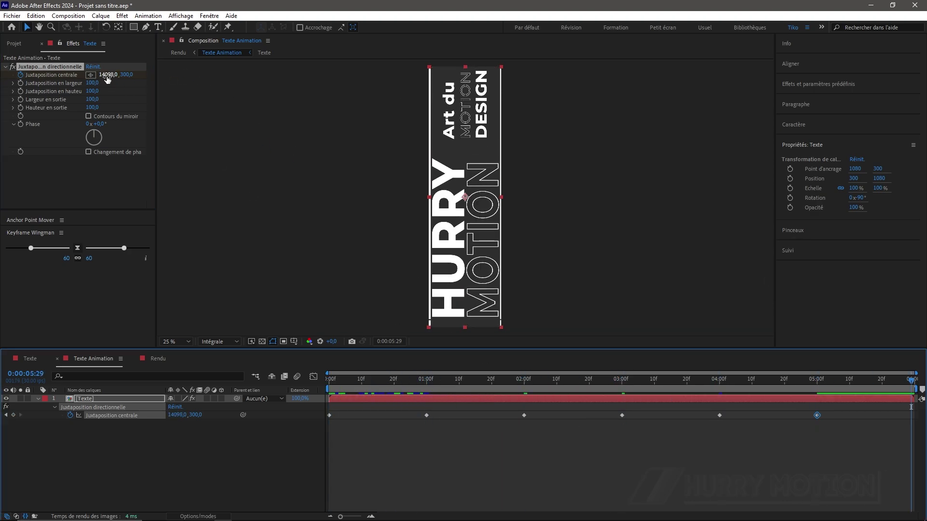
{"action": "left_click_drag", "start_coordinate": [108, 76], "coordinate": [256, 78]}
Step: Ease all Juxtaposition centrale keyframes and raise their influence to about 70% so the speed peaks sharply between keyframes
{"action": "left_click", "coordinate": [112, 416]}
{"action": "key", "text": "shift+F3"}
{"action": "key", "text": "F9"}
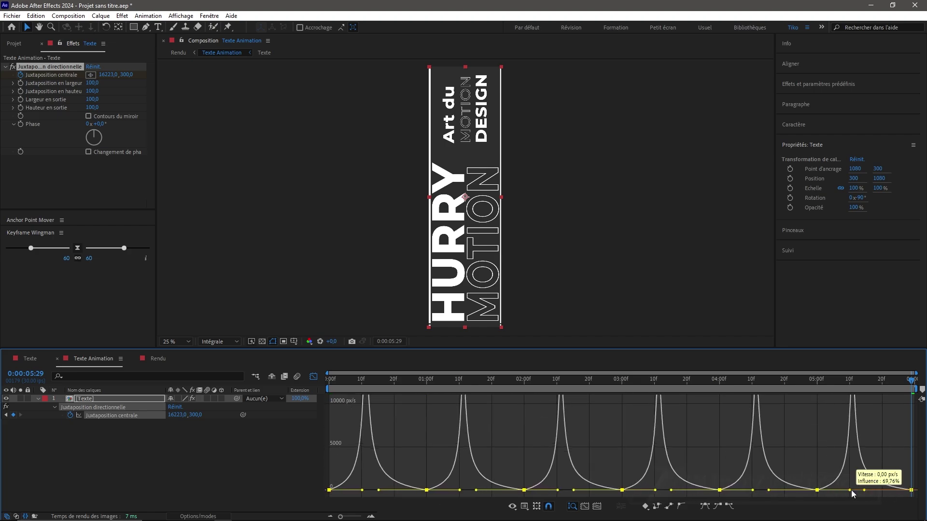
{"action": "key", "text": "shift+F3"}
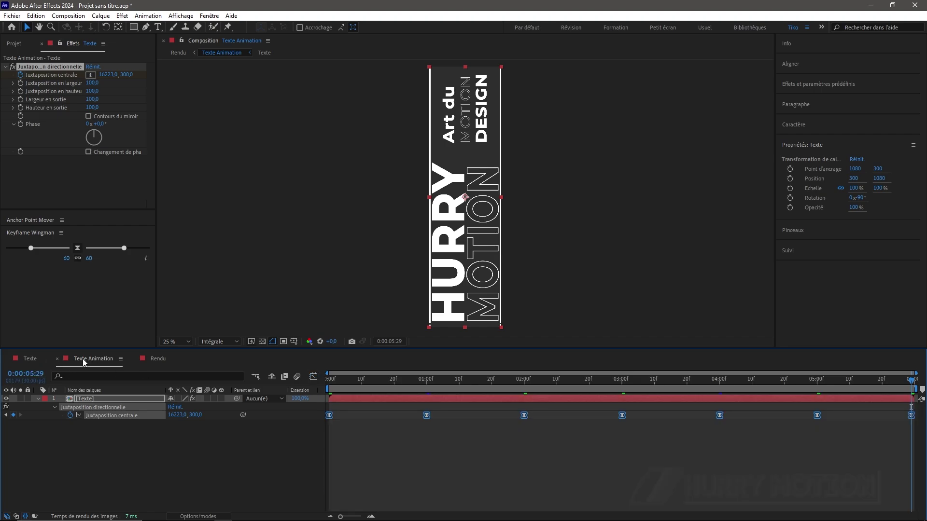
Step: Preview the eased scrolling on the band in the Rendu composition and return to the first frame
{"action": "left_click", "coordinate": [147, 361]}
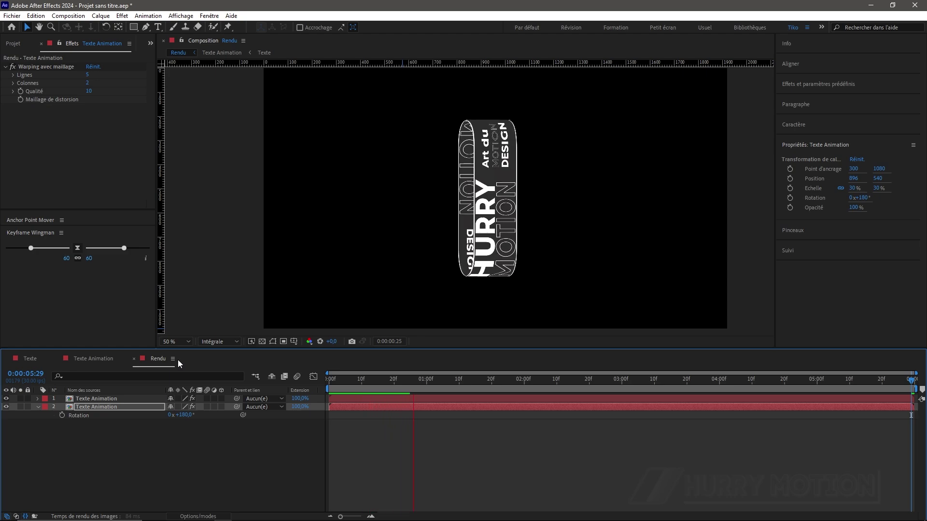
{"action": "key", "text": "space"}
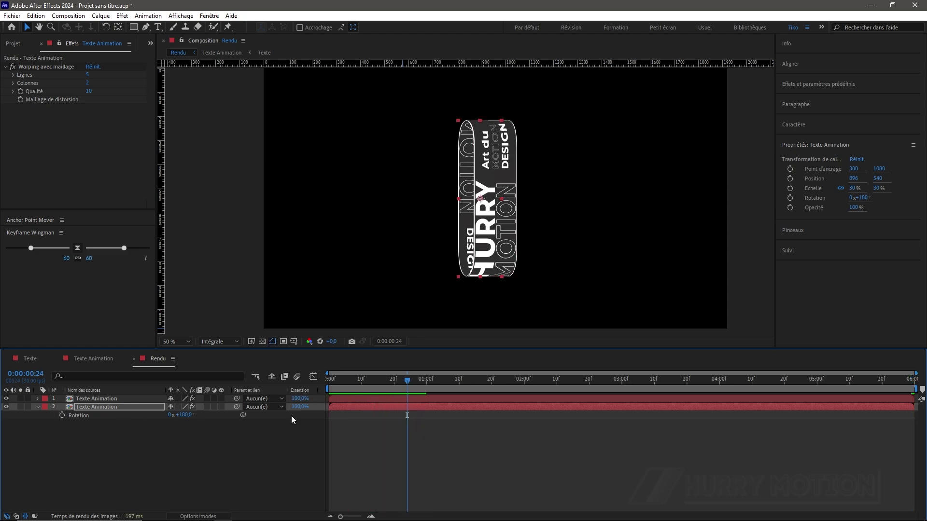
{"action": "key", "text": "Home"}
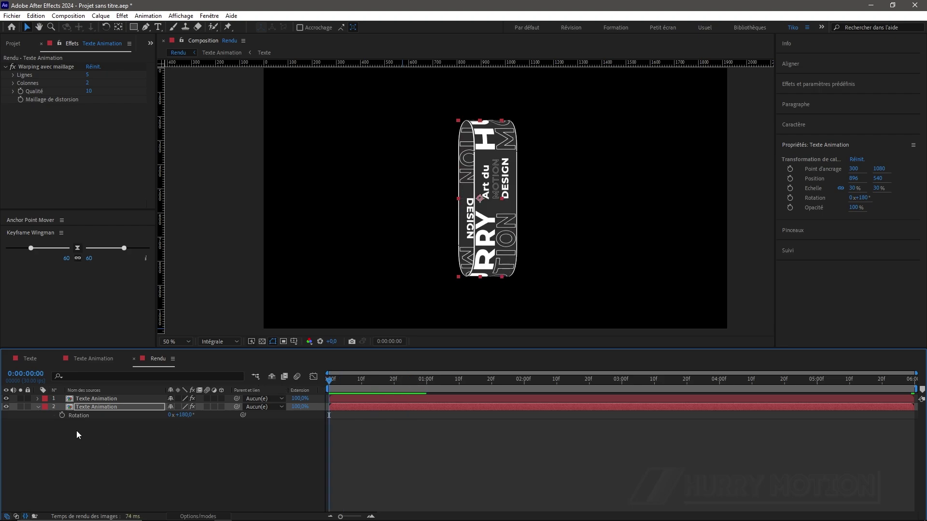
Step: Duplicate both Texte Animation layers, place one pair at the bottom of the layer stack, and label that pair Orange
{"action": "left_click", "coordinate": [39, 407]}
{"action": "left_click", "coordinate": [85, 395], "text": "shift"}
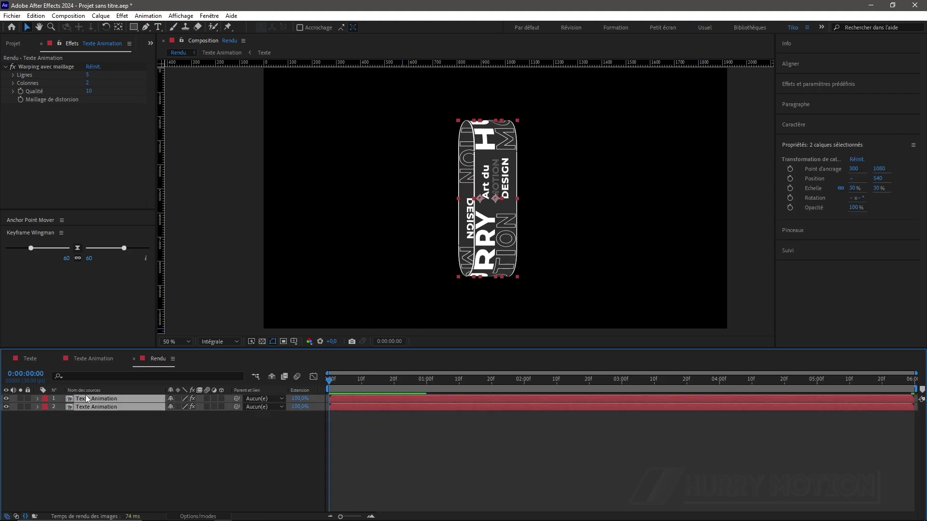
{"action": "key", "text": "ctrl+d"}
{"action": "left_click_drag", "start_coordinate": [90, 400], "coordinate": [82, 434]}
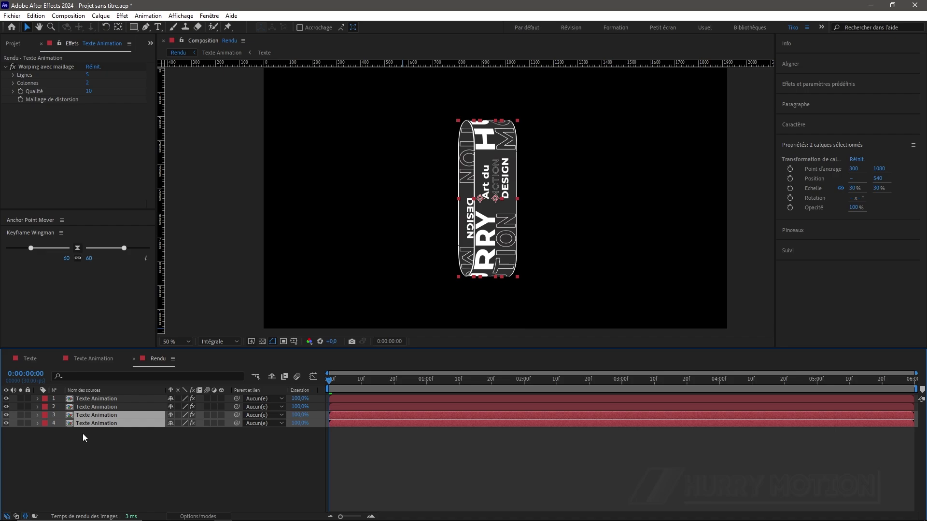
{"action": "left_click", "coordinate": [45, 423]}
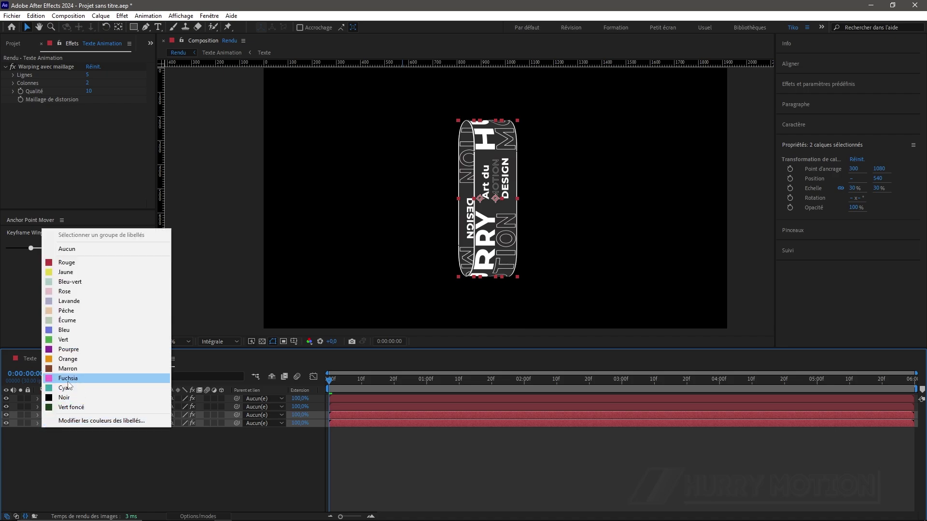
{"action": "left_click", "coordinate": [68, 358]}
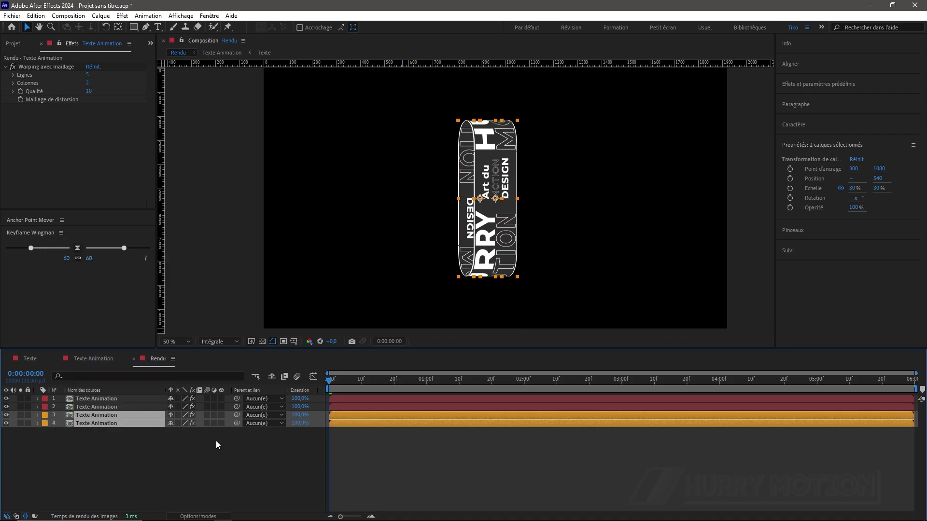
Step: Add a null object to Rendu and centre its anchor point within it
{"action": "left_click", "coordinate": [113, 454]}
{"action": "right_click", "coordinate": [113, 454]}
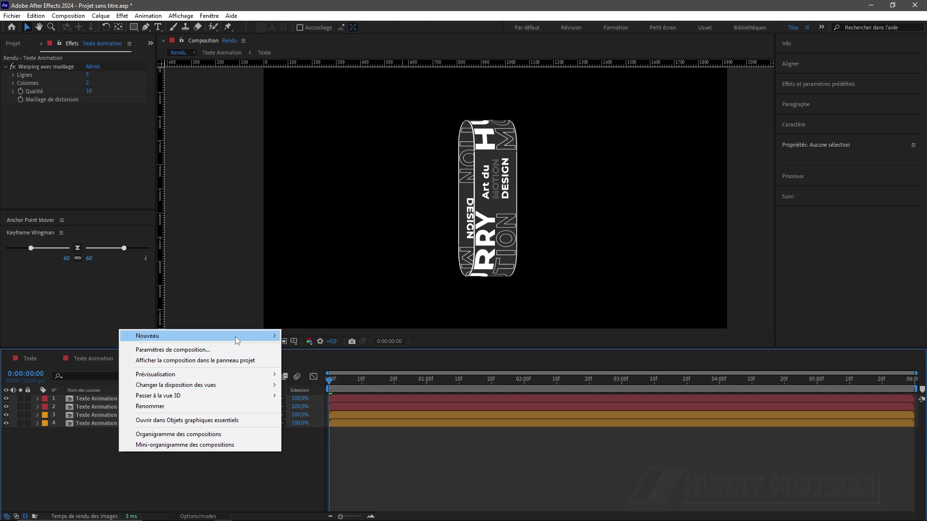
{"action": "mouse_move", "coordinate": [261, 339]}
{"action": "left_click", "coordinate": [349, 393]}
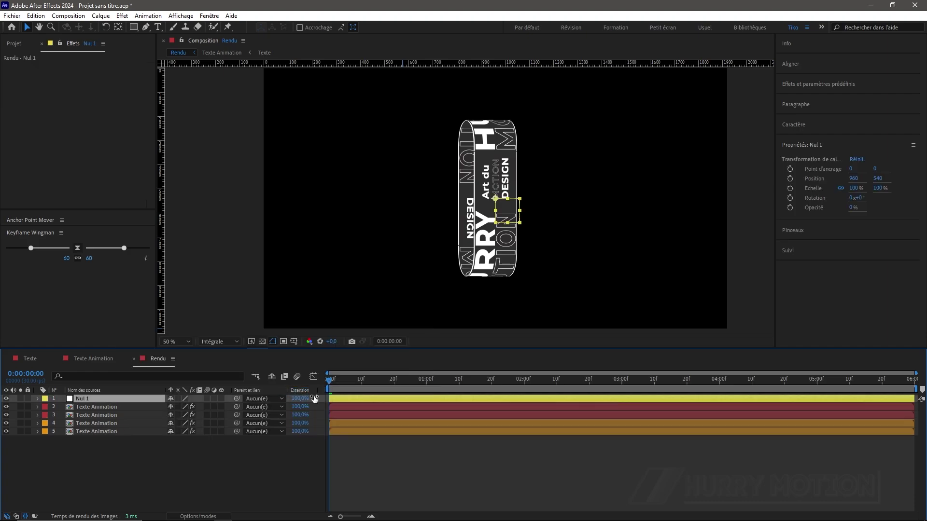
{"action": "double_click", "coordinate": [118, 28]}
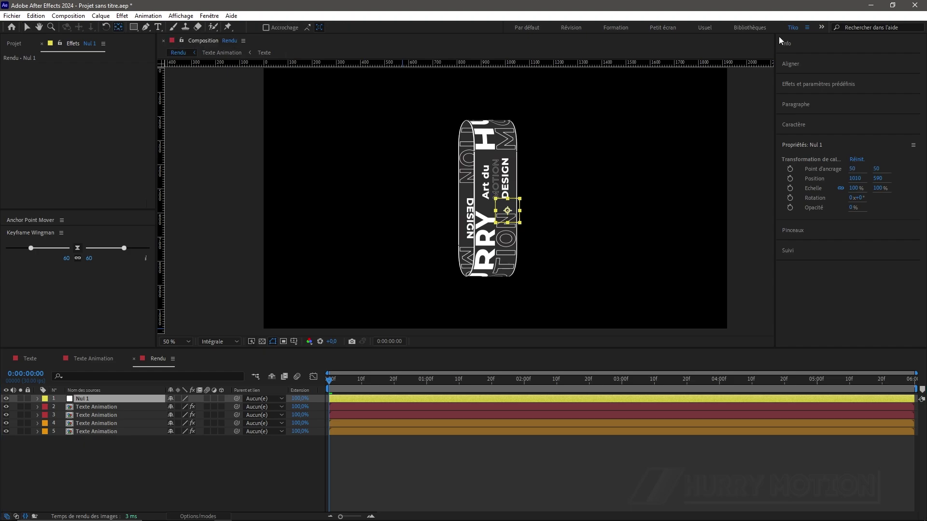
Step: Align Nul 1 horizontally and vertically to the centre of the composition and return to the Selection tool
{"action": "left_click", "coordinate": [810, 66]}
{"action": "left_click", "coordinate": [802, 101]}
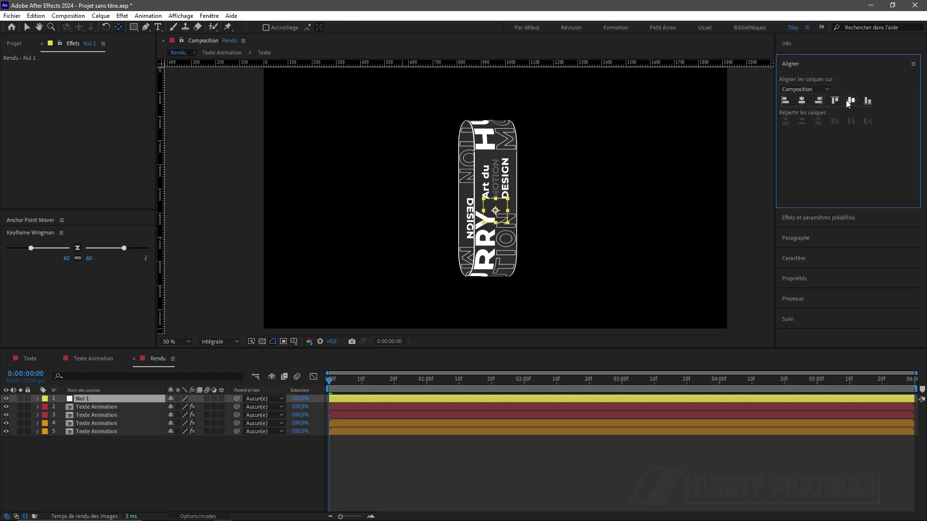
{"action": "left_click", "coordinate": [845, 102]}
{"action": "left_click", "coordinate": [27, 28]}
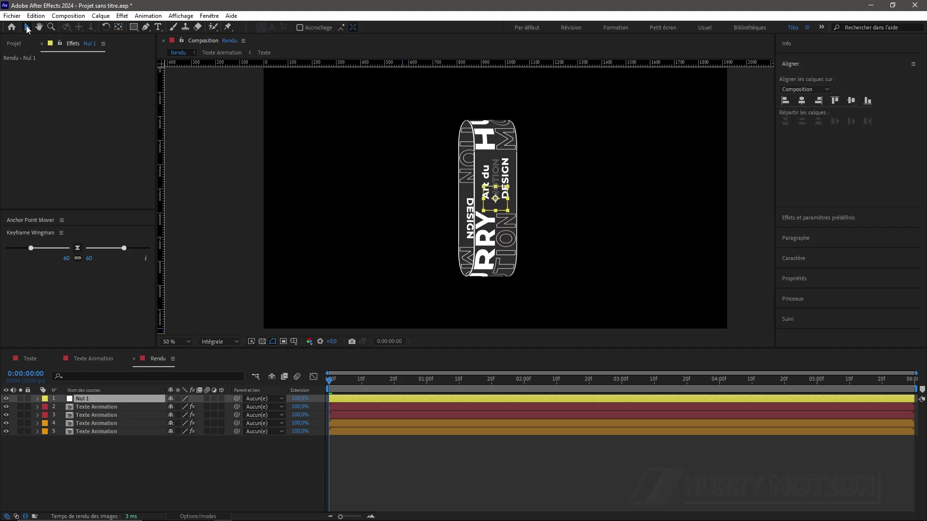
Step: Parent the two orange Texte Animation layers to Nul 1
{"action": "left_click", "coordinate": [100, 431]}
{"action": "left_click", "coordinate": [102, 423], "text": "shift"}
{"action": "left_click_drag", "start_coordinate": [236, 432], "coordinate": [112, 399]}
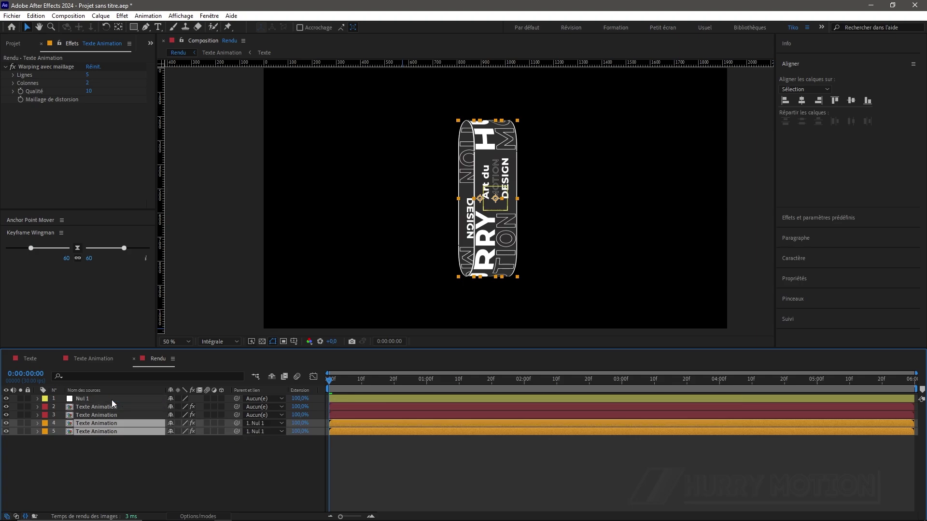
Step: Set the rotation of Nul 1 to 90° so the orange band lies horizontally
{"action": "left_click", "coordinate": [111, 400]}
{"action": "key", "text": "r"}
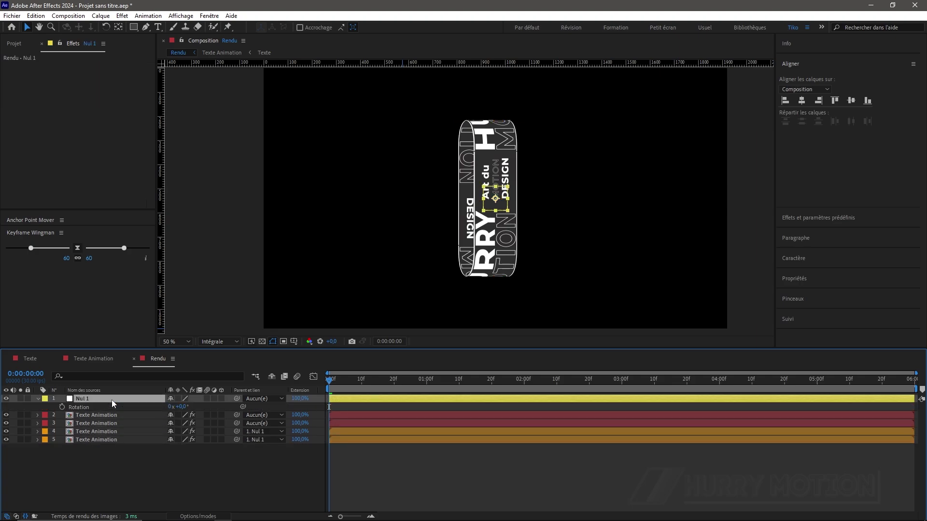
{"action": "left_click", "coordinate": [182, 407]}
{"action": "key", "text": "Return"}
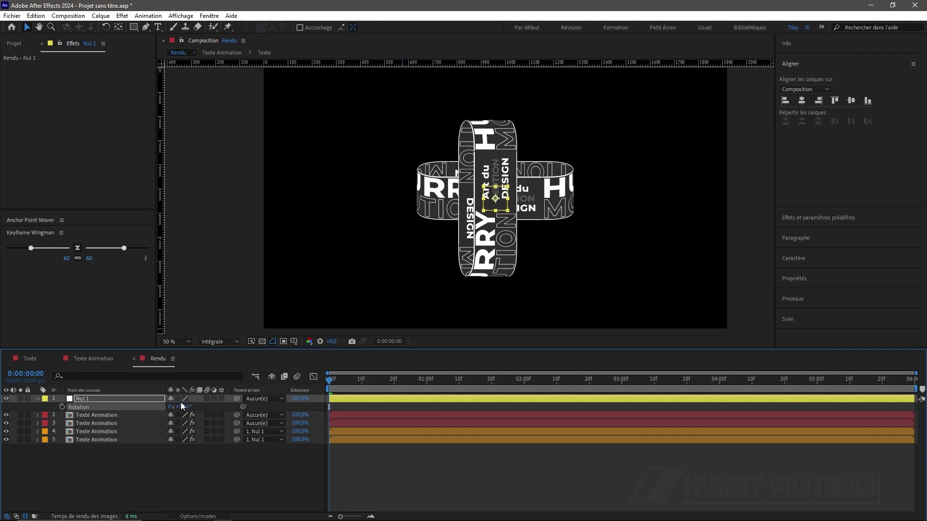
{"action": "left_click", "coordinate": [198, 468]}
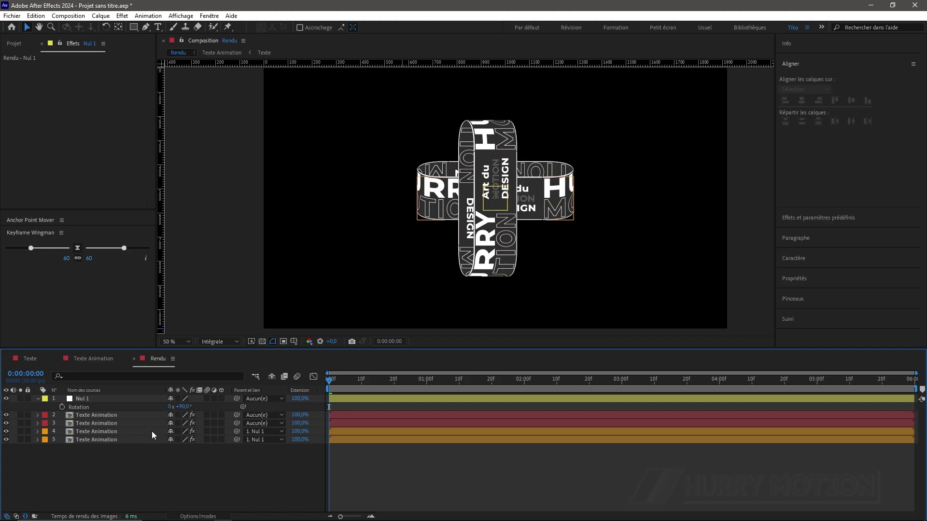
Step: Place the front orange layer between the two red layers and shift Nul 1 to position 937, 546
{"action": "left_click_drag", "start_coordinate": [90, 433], "coordinate": [90, 420]}
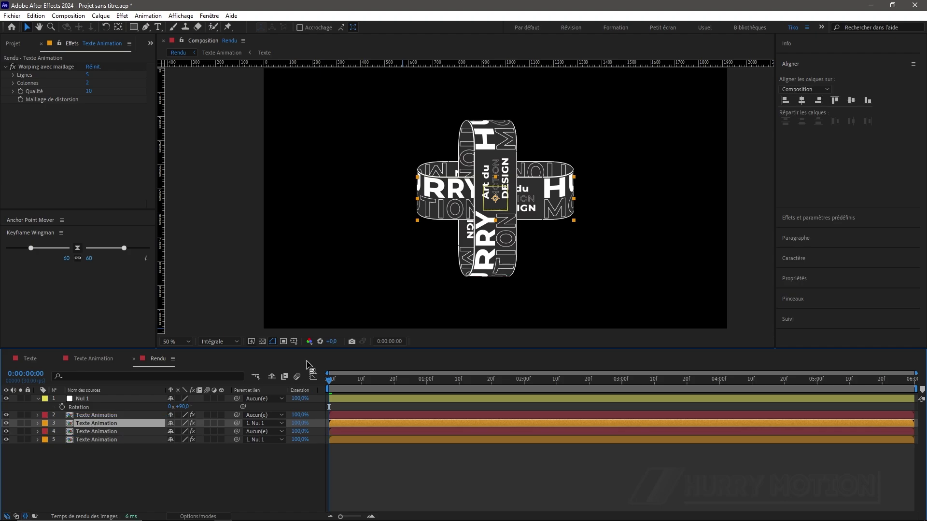
{"action": "left_click", "coordinate": [120, 398]}
{"action": "key", "text": "p"}
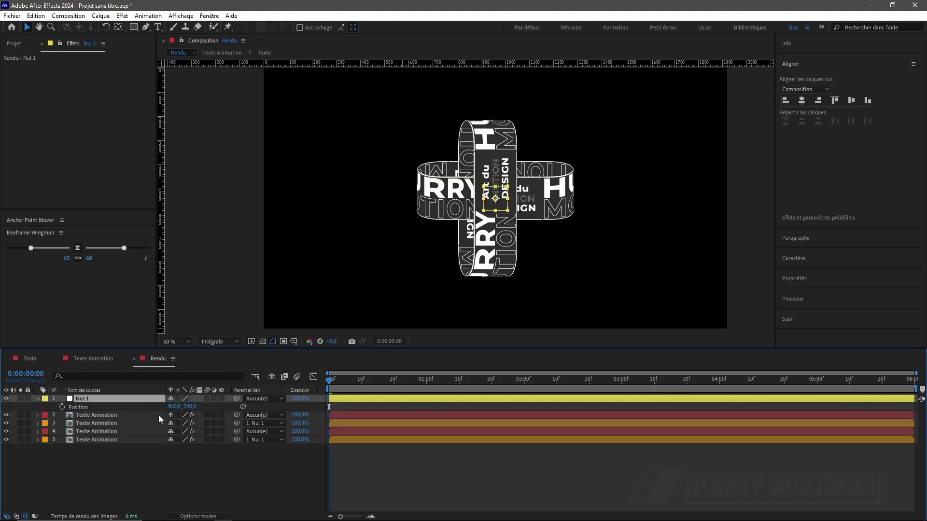
{"action": "left_click_drag", "start_coordinate": [174, 406], "coordinate": [195, 406]}
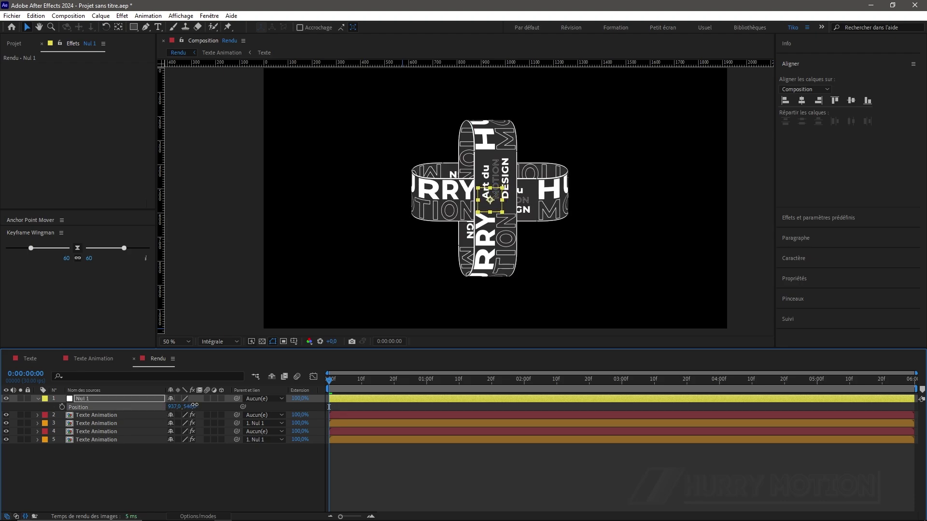
{"action": "left_click", "coordinate": [160, 485]}
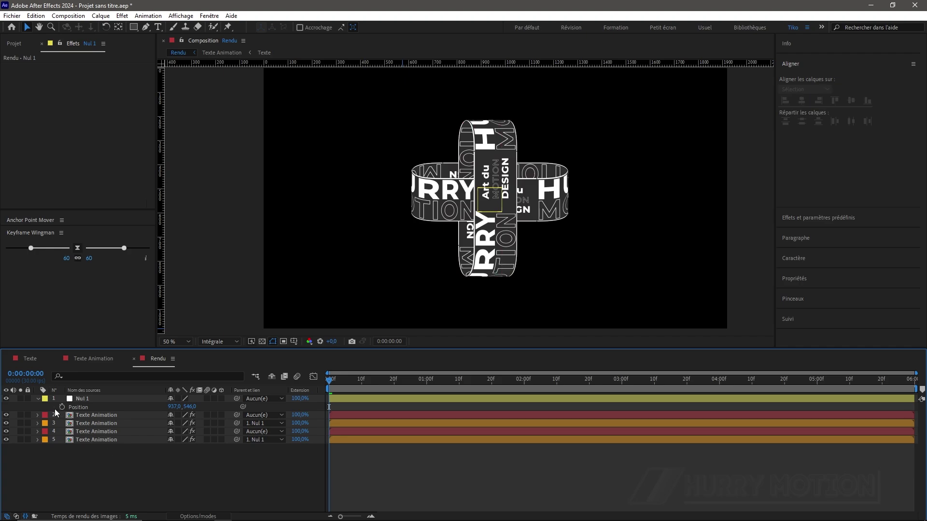
Step: Detach both orange Texte Animation layers from Nul 1 by setting their parent to Aucun(e)
{"action": "left_click", "coordinate": [86, 423]}
{"action": "left_click", "coordinate": [90, 439], "text": "ctrl"}
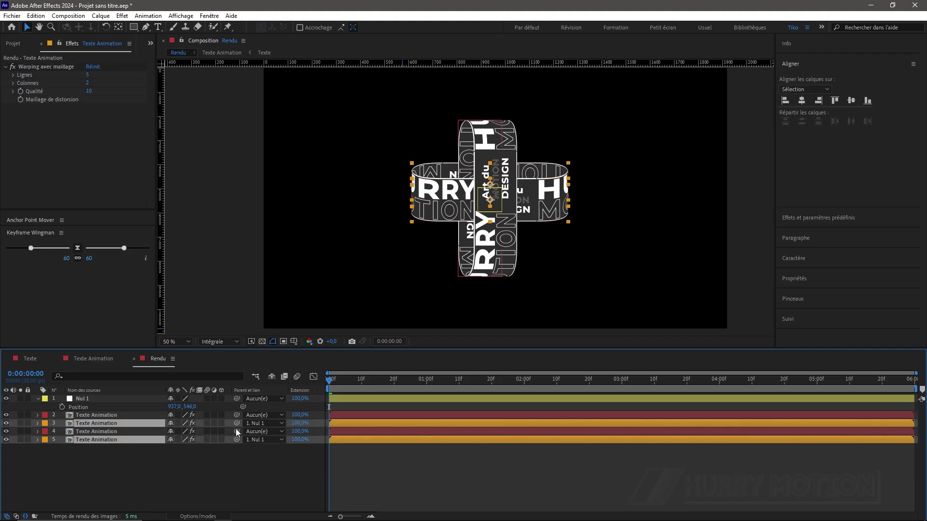
{"action": "left_click", "coordinate": [263, 424]}
{"action": "left_click", "coordinate": [258, 434]}
Step: Reset the rotation of Nul 1 to 0° and centre it in the composition again
{"action": "left_click", "coordinate": [86, 399]}
{"action": "key", "text": "r"}
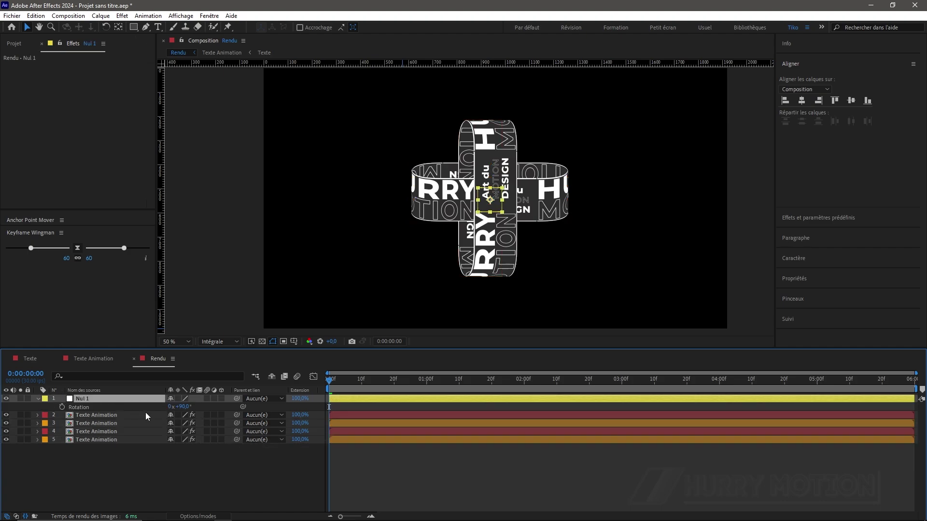
{"action": "left_click", "coordinate": [183, 407]}
{"action": "type", "text": "0"}
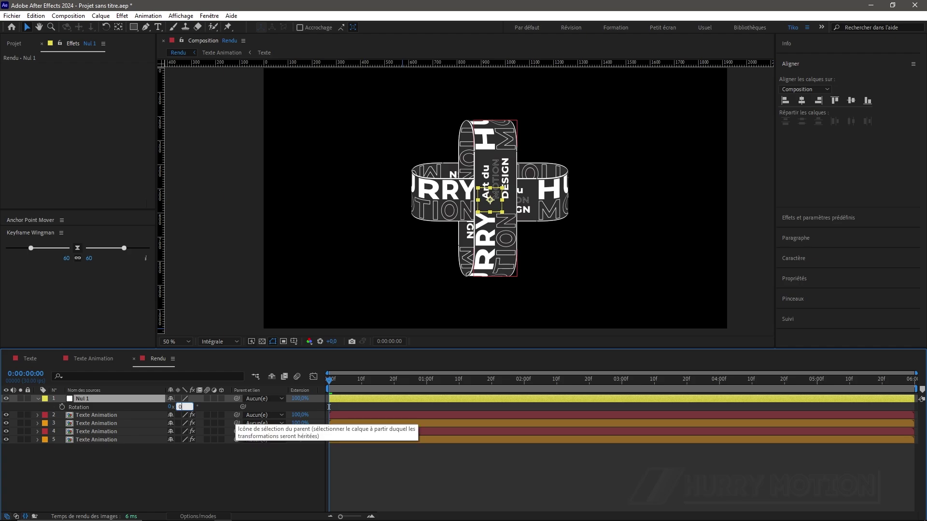
{"action": "key", "text": "Return"}
{"action": "left_click", "coordinate": [801, 100]}
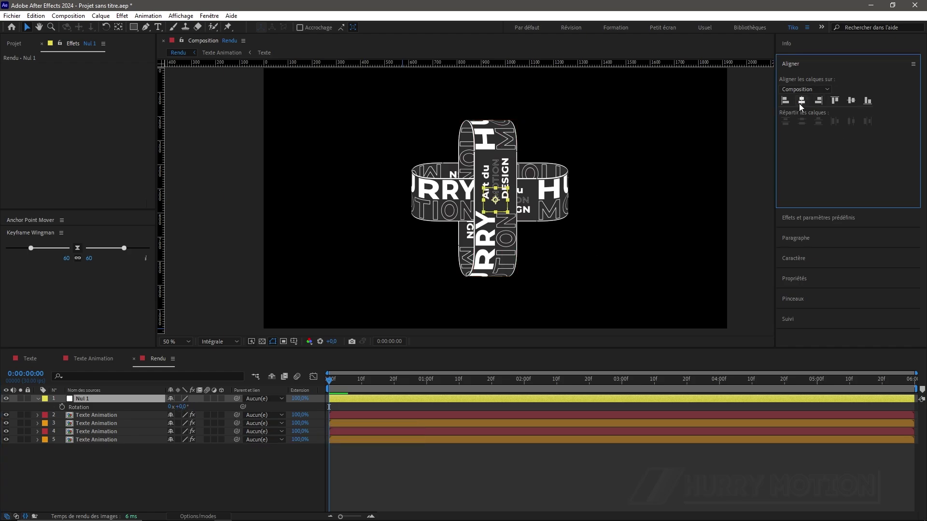
Step: Parent all four Texte Animation layers to Nul 1
{"action": "left_click", "coordinate": [88, 441]}
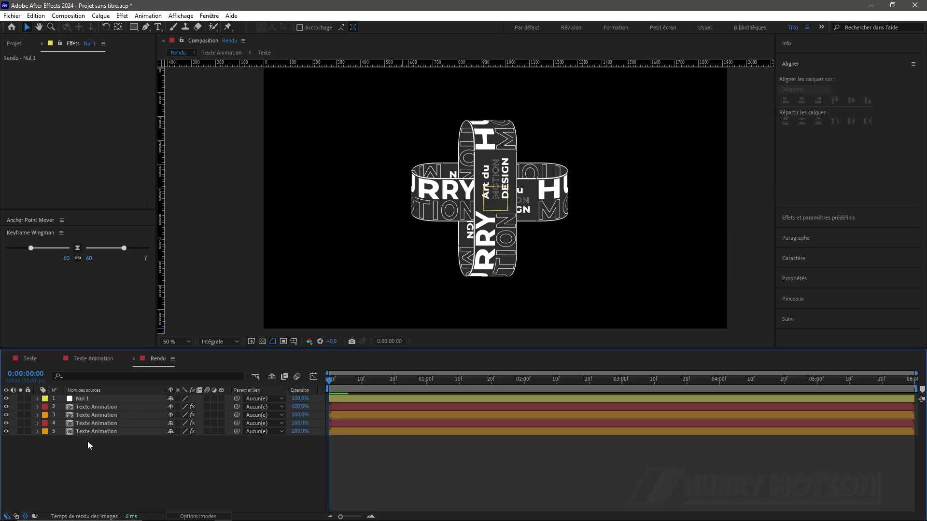
{"action": "left_click_drag", "start_coordinate": [89, 437], "coordinate": [91, 407]}
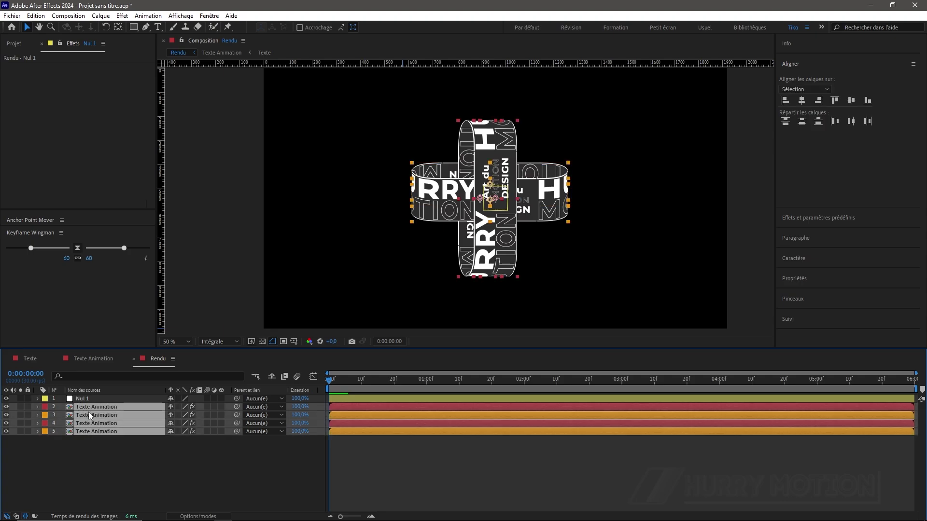
{"action": "left_click_drag", "start_coordinate": [236, 431], "coordinate": [121, 402]}
Step: Keyframe the rotation of Nul 1 at 0° at 0:00 and 90° at 1:00
{"action": "left_click", "coordinate": [121, 400]}
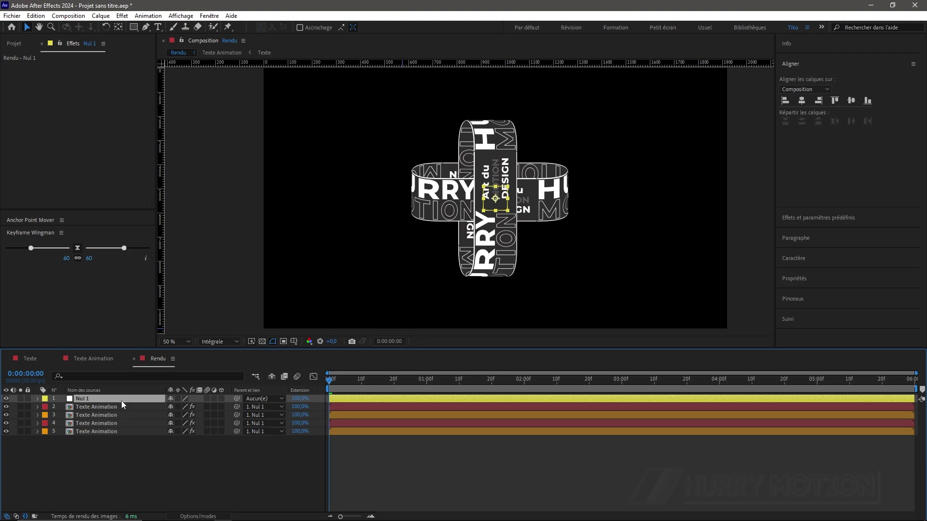
{"action": "key", "text": "r"}
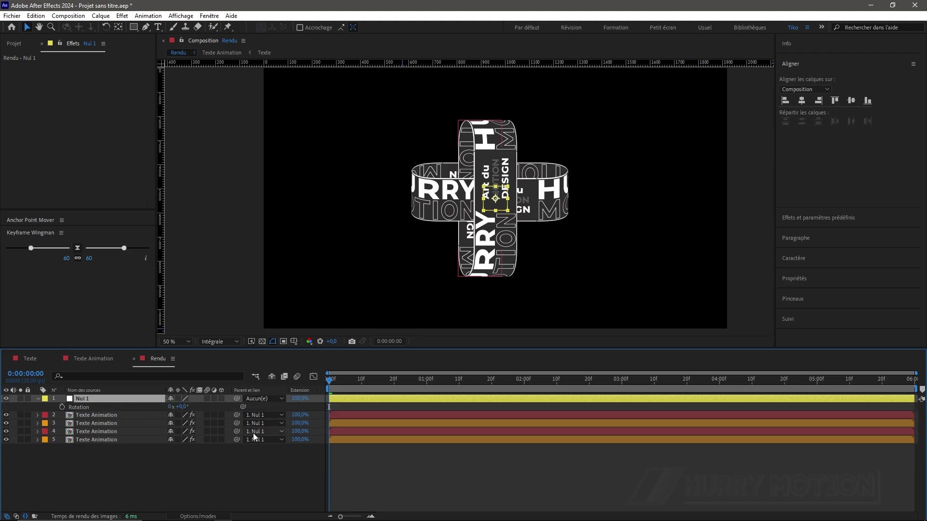
{"action": "left_click", "coordinate": [62, 407]}
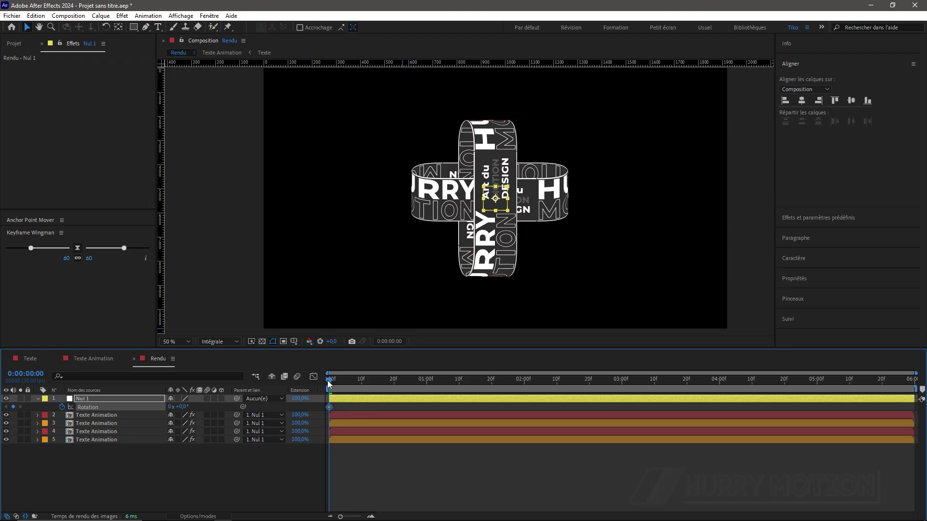
{"action": "left_click_drag", "start_coordinate": [328, 384], "coordinate": [425, 391]}
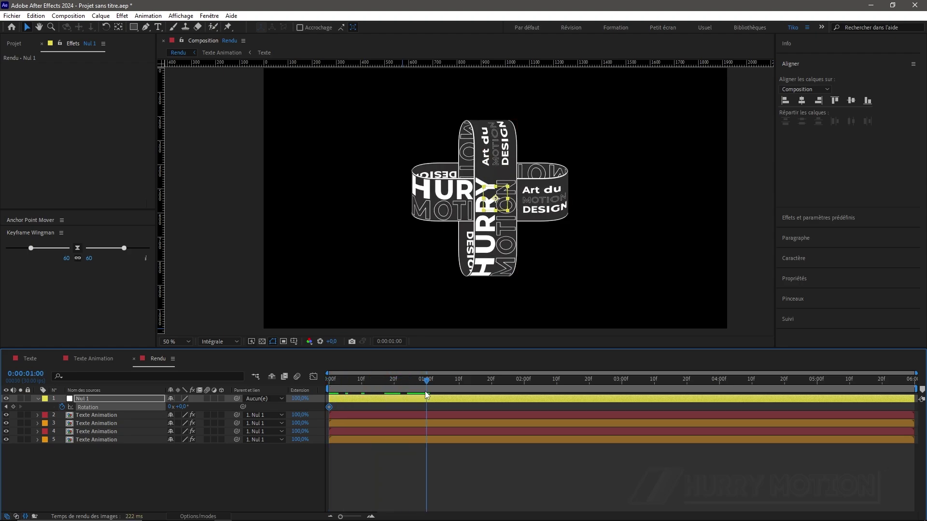
{"action": "left_click", "coordinate": [184, 407]}
{"action": "key", "text": "Return"}
Step: Keyframe the rotation of Nul 1 at 180° at 2:00 and 270° at 3:00
{"action": "left_click", "coordinate": [526, 386]}
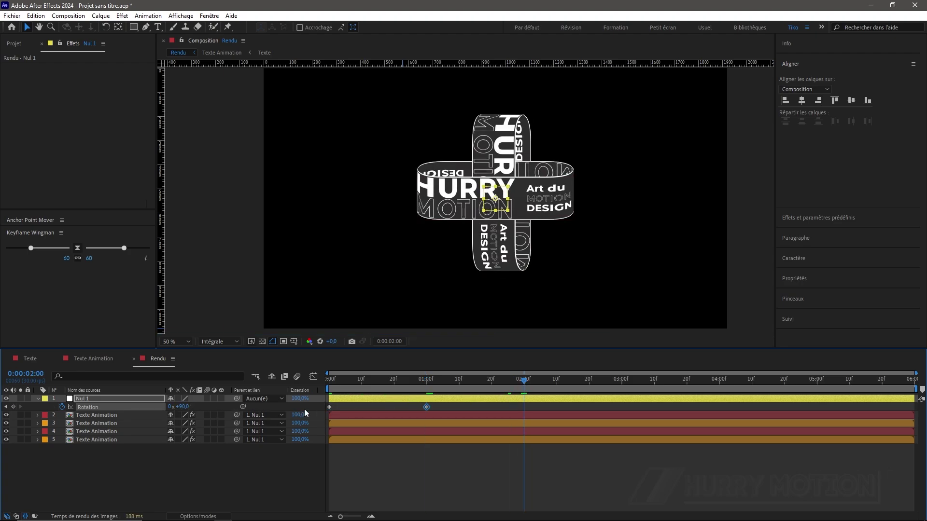
{"action": "left_click", "coordinate": [186, 407]}
{"action": "type", "text": "180"}
{"action": "key", "text": "Return"}
{"action": "left_click_drag", "start_coordinate": [524, 380], "coordinate": [622, 396]}
{"action": "left_click", "coordinate": [185, 407]}
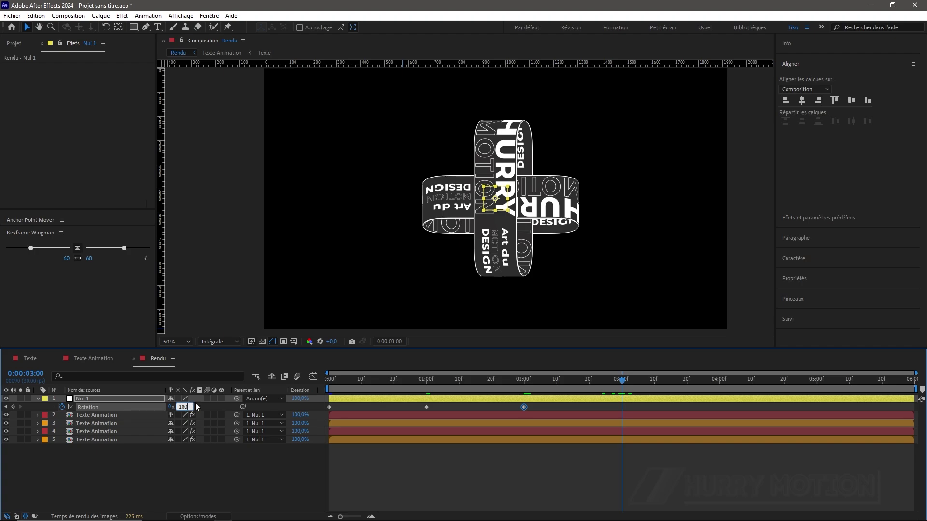
{"action": "type", "text": "270"}
{"action": "key", "text": "Return"}
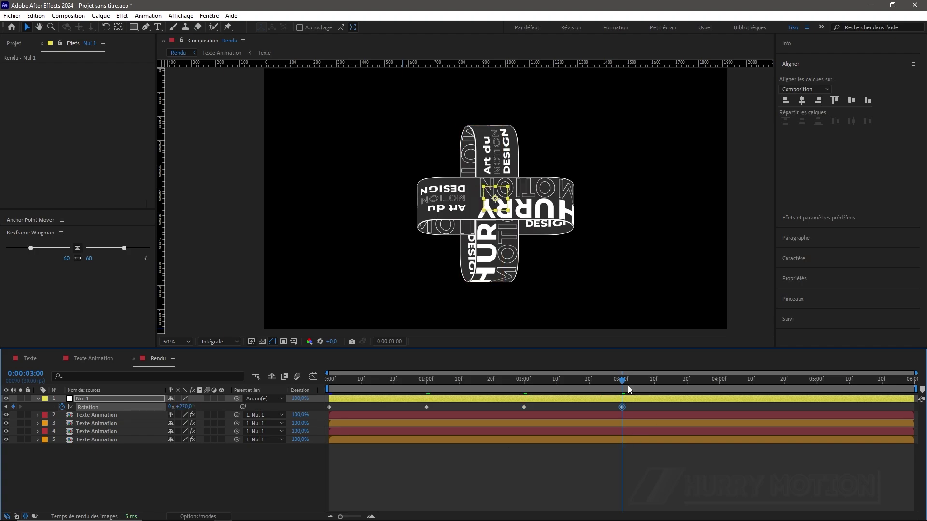
Step: Keyframe the rotation of Nul 1 at 360° at 4:00 and 1x+90° at 5:00
{"action": "left_click_drag", "start_coordinate": [622, 383], "coordinate": [720, 381]}
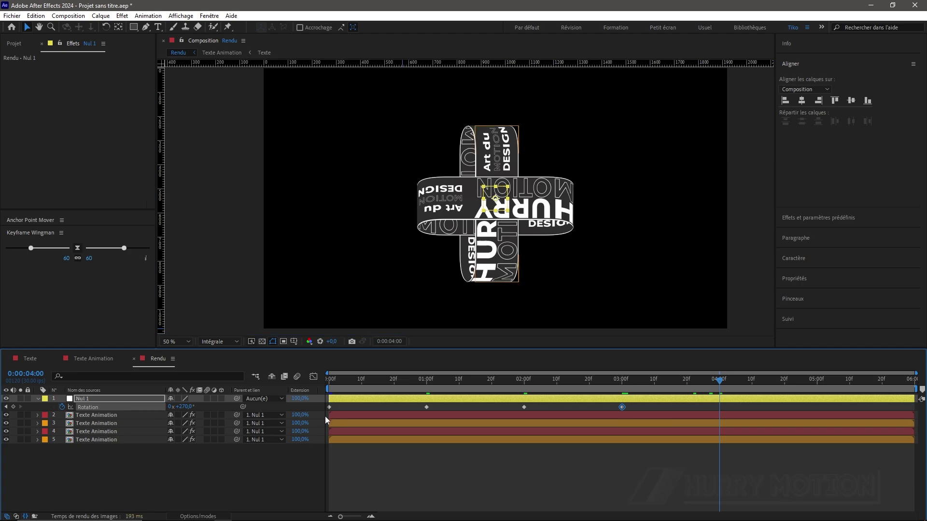
{"action": "left_click", "coordinate": [186, 408]}
{"action": "type", "text": "3"}
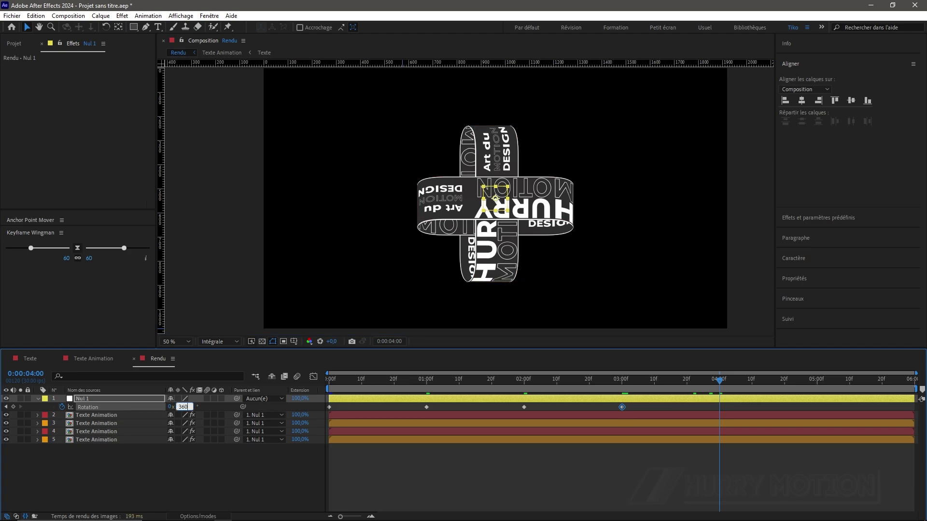
{"action": "type", "text": "60"}
{"action": "key", "text": "Return"}
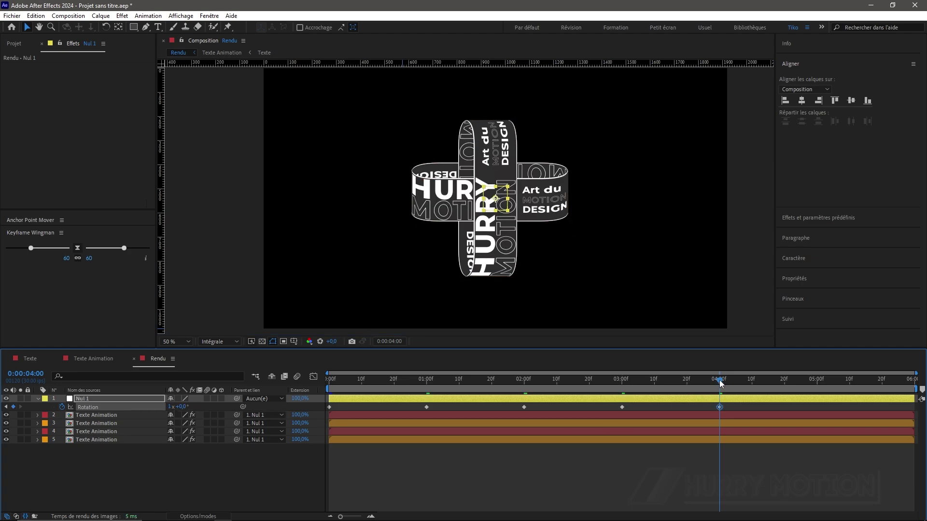
{"action": "left_click_drag", "start_coordinate": [720, 383], "coordinate": [817, 383]}
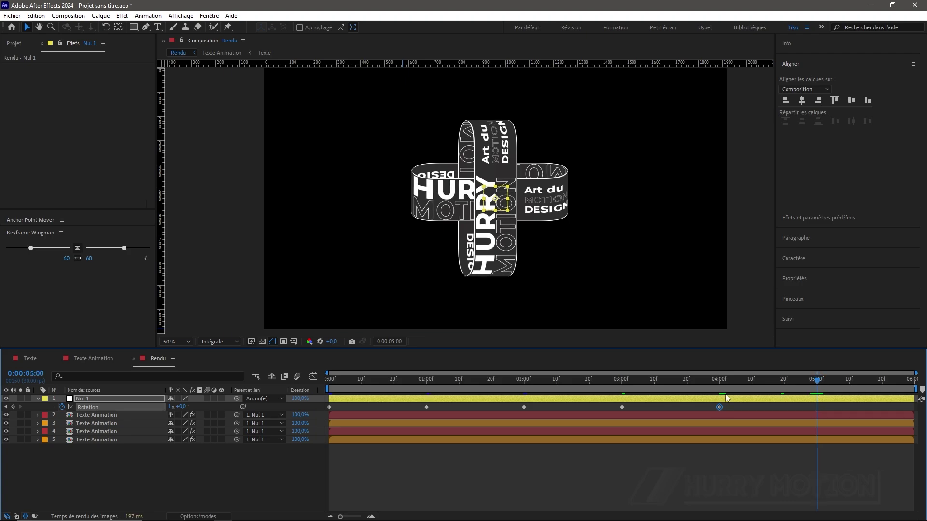
{"action": "left_click", "coordinate": [182, 407]}
{"action": "type", "text": "90"}
{"action": "key", "text": "Return"}
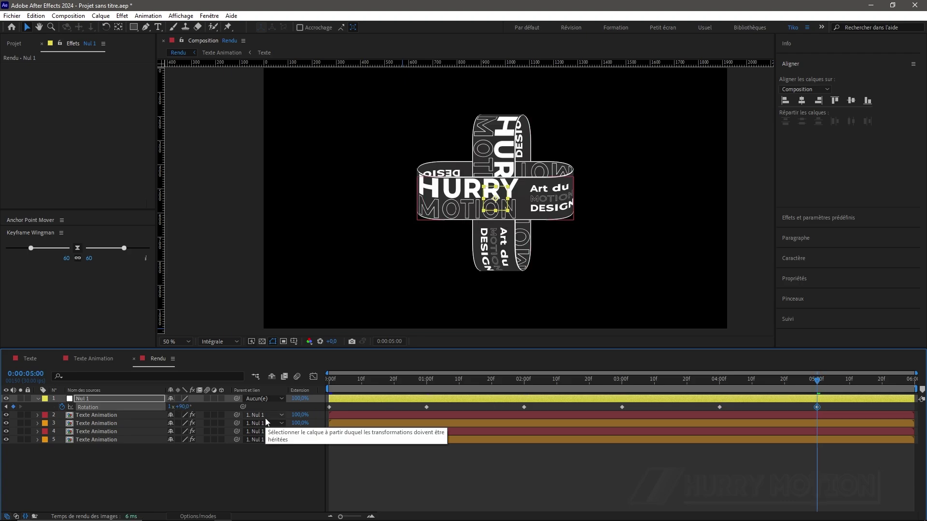
Step: Keyframe the rotation of Nul 1 at 1x+180° on the composition's last frame, 0:00:05:29
{"action": "key", "text": "End"}
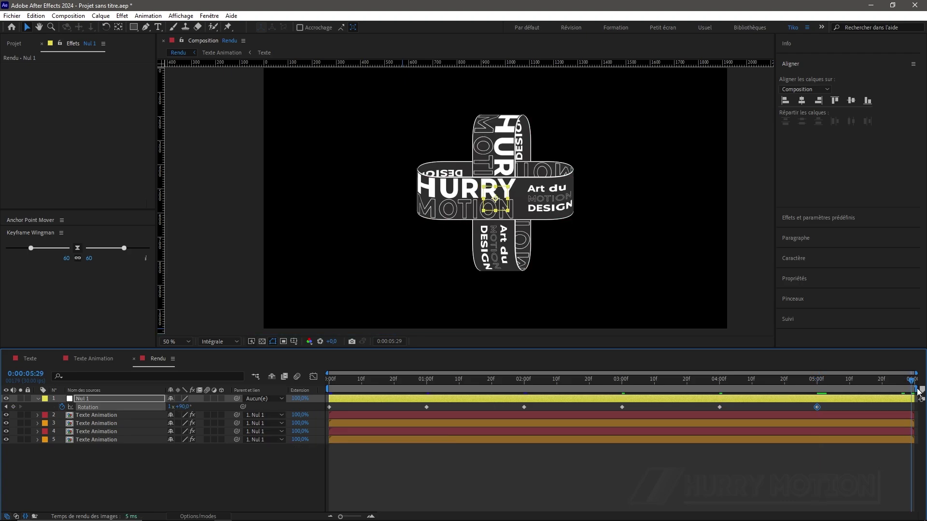
{"action": "left_click", "coordinate": [182, 407]}
{"action": "type", "text": "180"}
{"action": "key", "text": "Return"}
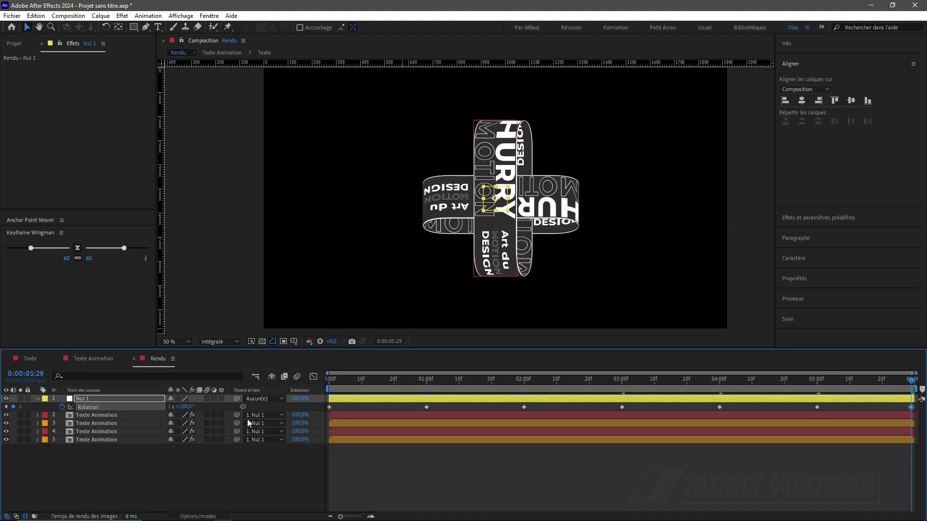
Step: Easy-ease all rotation keyframes of Nul 1 and shape their speed curves into sharp peaks midway between keyframes
{"action": "left_click_drag", "start_coordinate": [859, 403], "coordinate": [315, 418]}
{"action": "key", "text": "F9"}
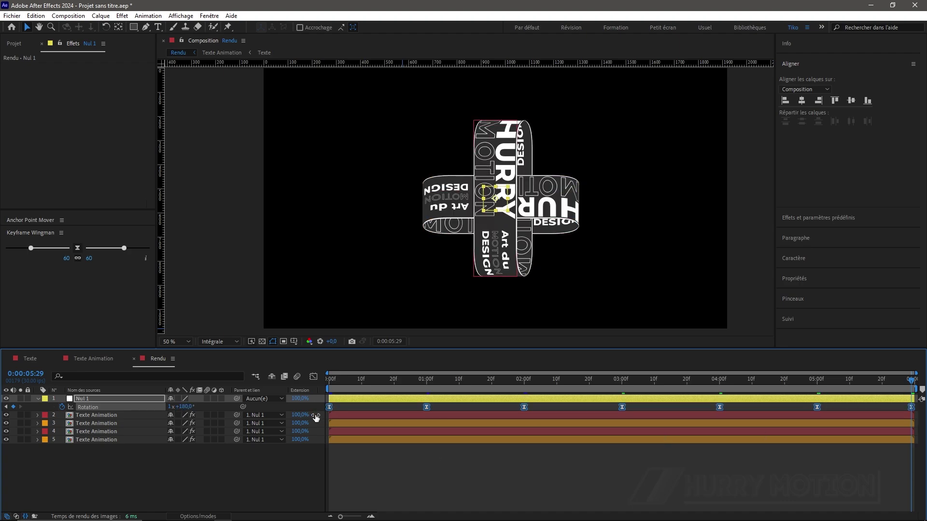
{"action": "left_click", "coordinate": [313, 377]}
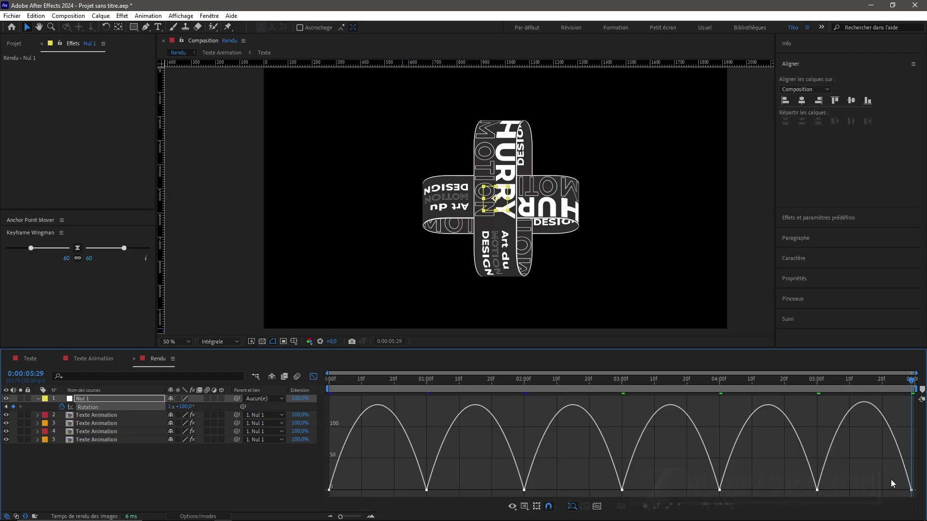
{"action": "left_click", "coordinate": [911, 490]}
{"action": "left_click_drag", "start_coordinate": [850, 479], "coordinate": [391, 490]}
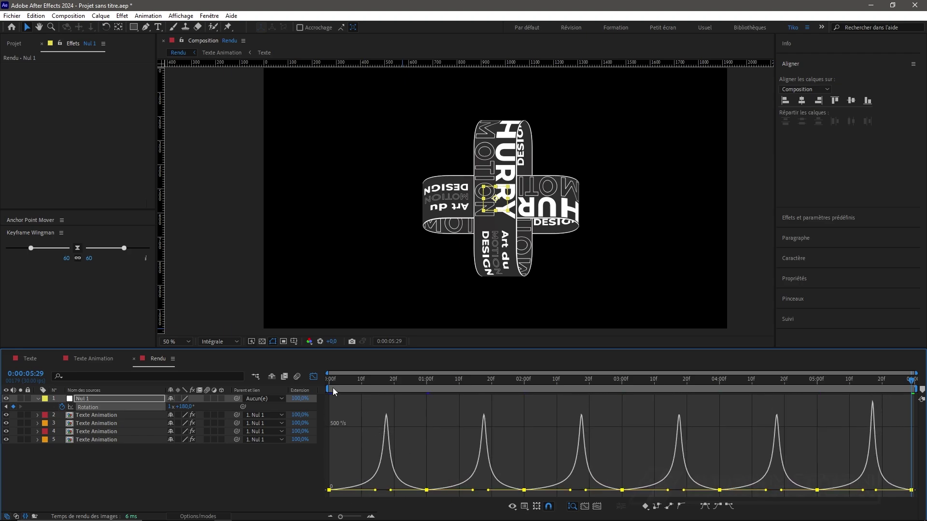
{"action": "left_click", "coordinate": [311, 378]}
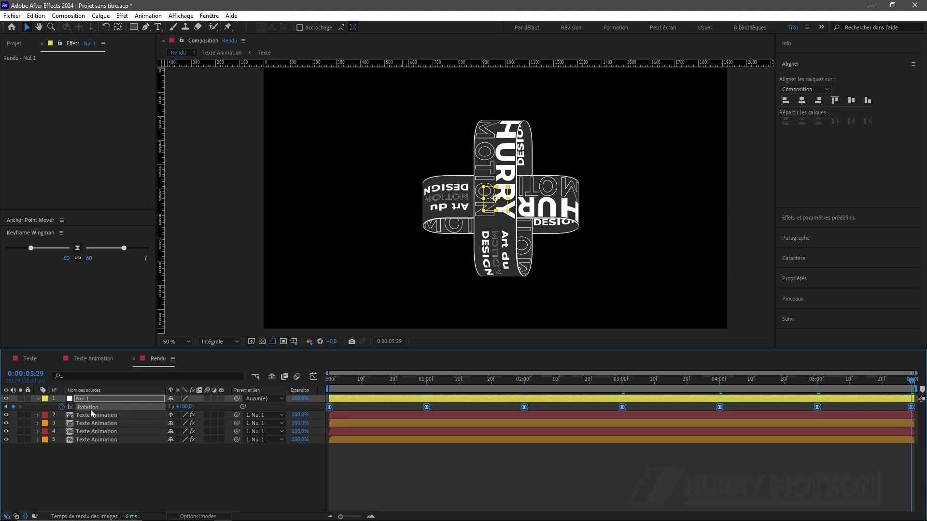
{"action": "left_click", "coordinate": [38, 398]}
{"action": "key", "text": "space"}
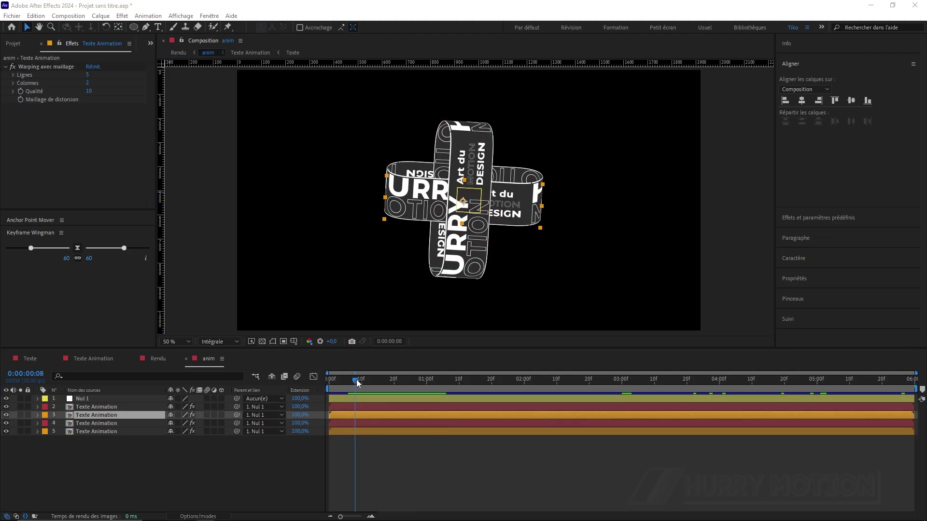
Step: Add an Ombre portée effect to the upper red Texte Animation layer in the anim composition
{"action": "mouse_move", "coordinate": [356, 380]}
{"action": "left_mouse_down"}
{"action": "mouse_move", "coordinate": [396, 385]}
{"action": "mouse_move", "coordinate": [346, 388]}
{"action": "left_mouse_up"}
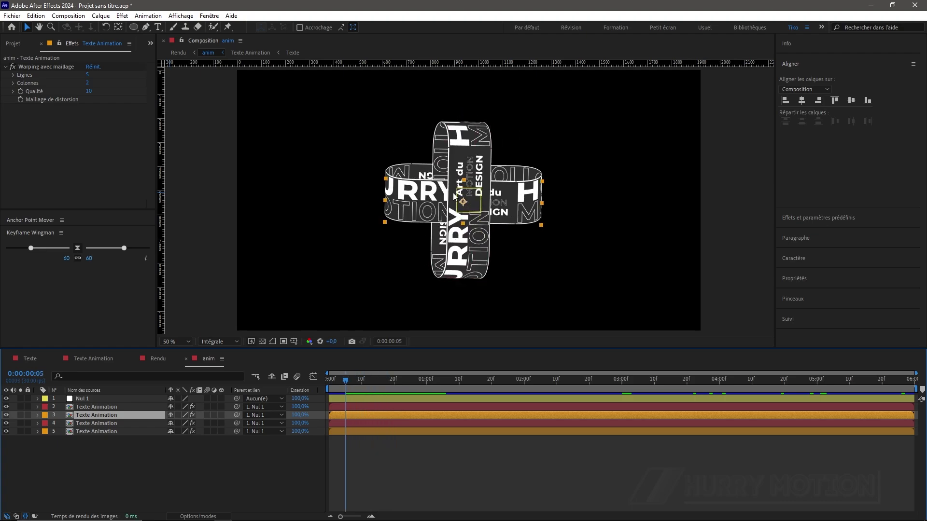
{"action": "left_click", "coordinate": [83, 407]}
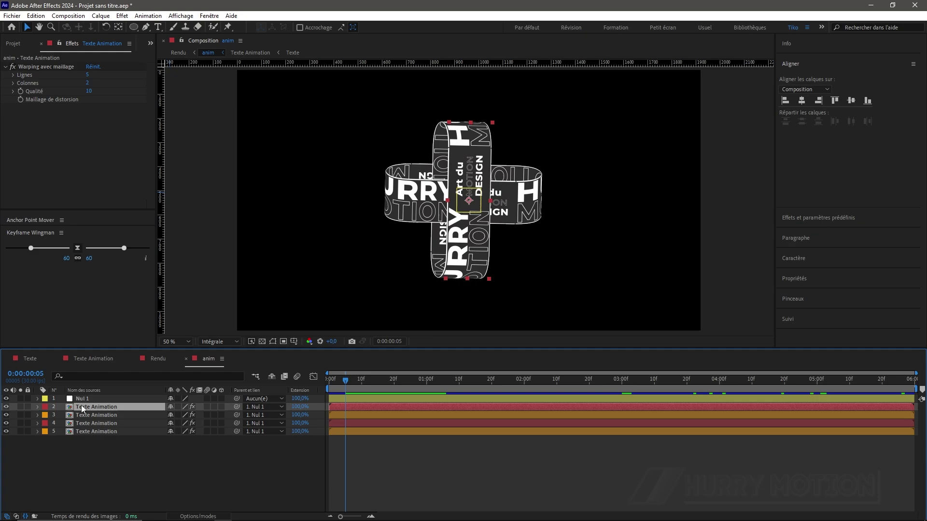
{"action": "left_click", "coordinate": [7, 407]}
{"action": "left_click", "coordinate": [7, 407]}
{"action": "key", "text": "ctrl+space"}
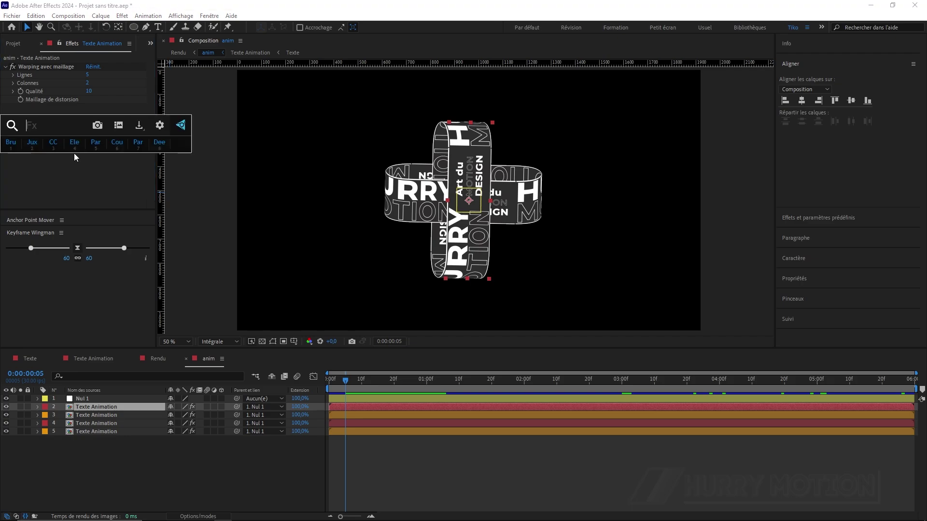
{"action": "type", "text": "ombre"}
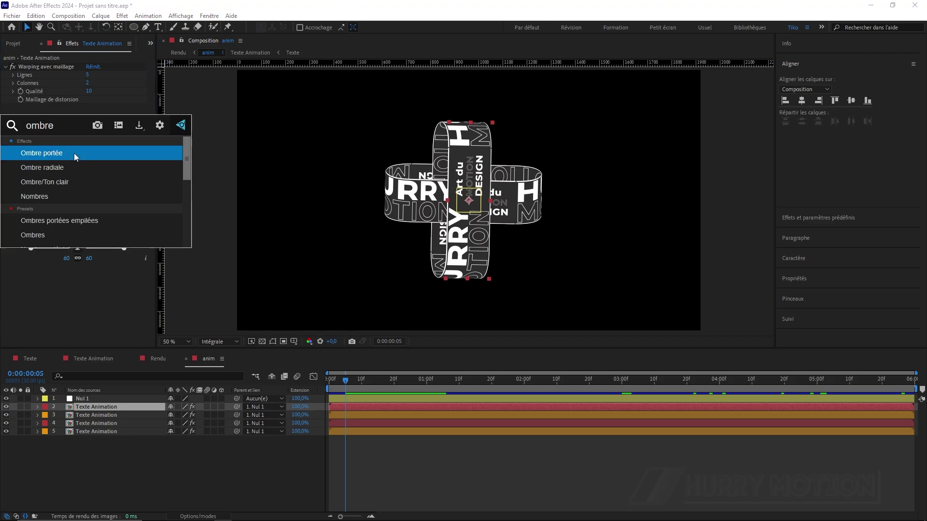
{"action": "key", "text": "Return"}
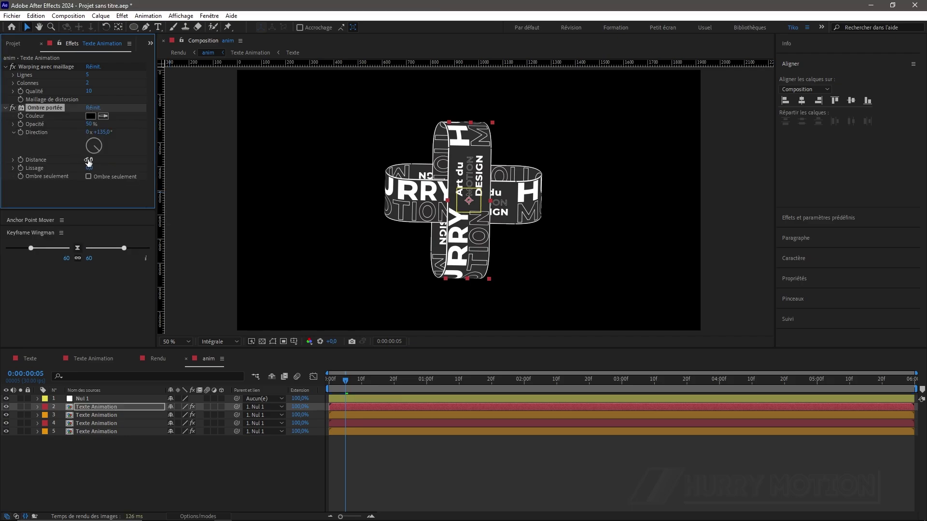
Step: Set the Ombre portée distance to 0, opacity to 75% and Lissage to 656
{"action": "left_click_drag", "start_coordinate": [88, 163], "coordinate": [2, 164]}
{"action": "left_click_drag", "start_coordinate": [92, 126], "coordinate": [108, 125]}
{"action": "left_click_drag", "start_coordinate": [90, 167], "coordinate": [448, 165]}
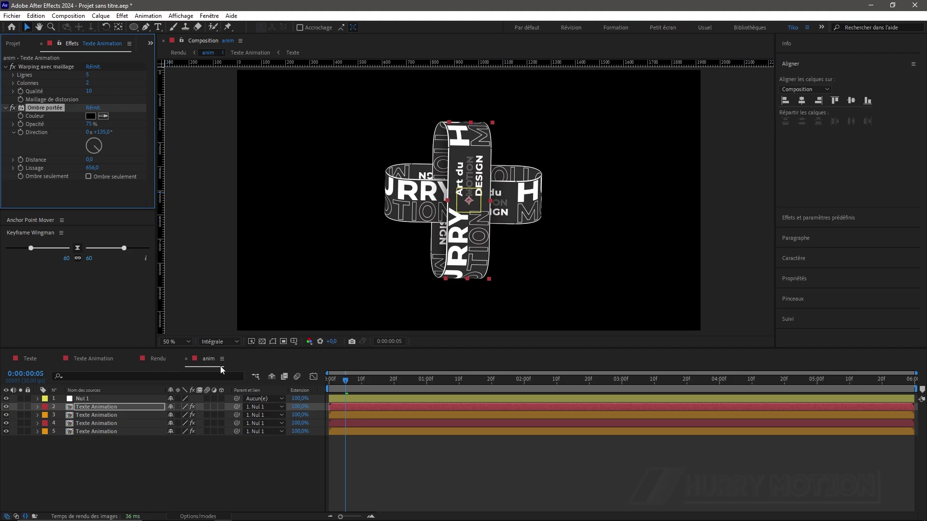
Step: Inspect the shaded bands up close in the Rendu composition and preview the rotation animation
{"action": "left_click", "coordinate": [159, 360]}
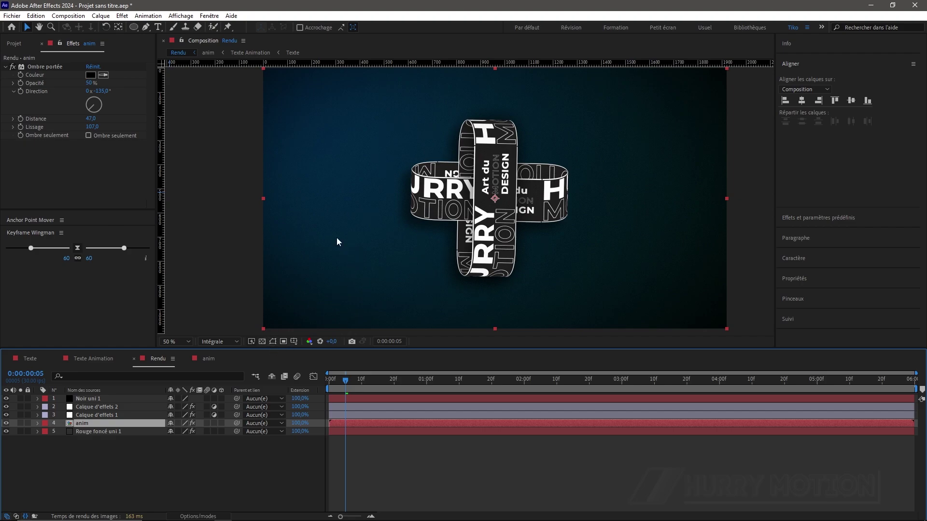
{"action": "scroll", "coordinate": [467, 228], "scroll_direction": "up", "scroll_amount": 2}
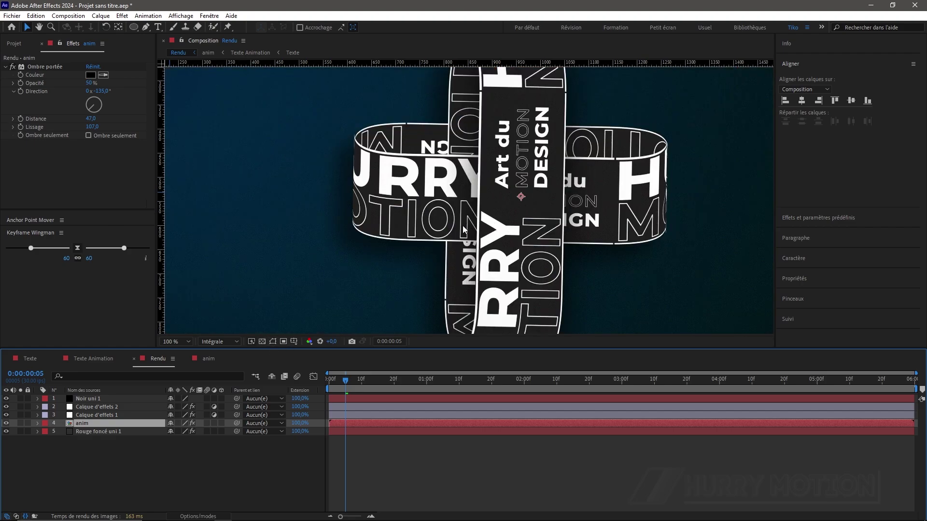
{"action": "scroll", "coordinate": [463, 229], "scroll_direction": "down", "scroll_amount": 2}
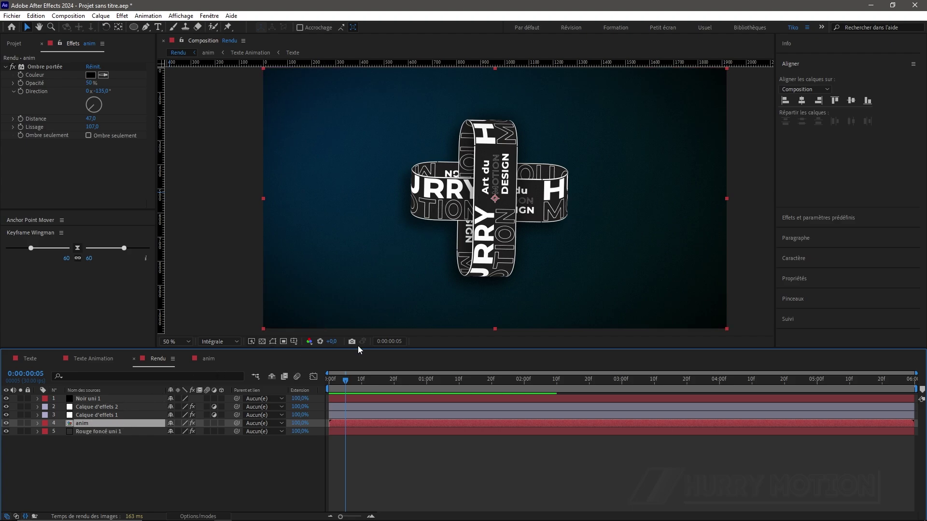
{"action": "left_click", "coordinate": [366, 380]}
{"action": "key", "text": "space"}
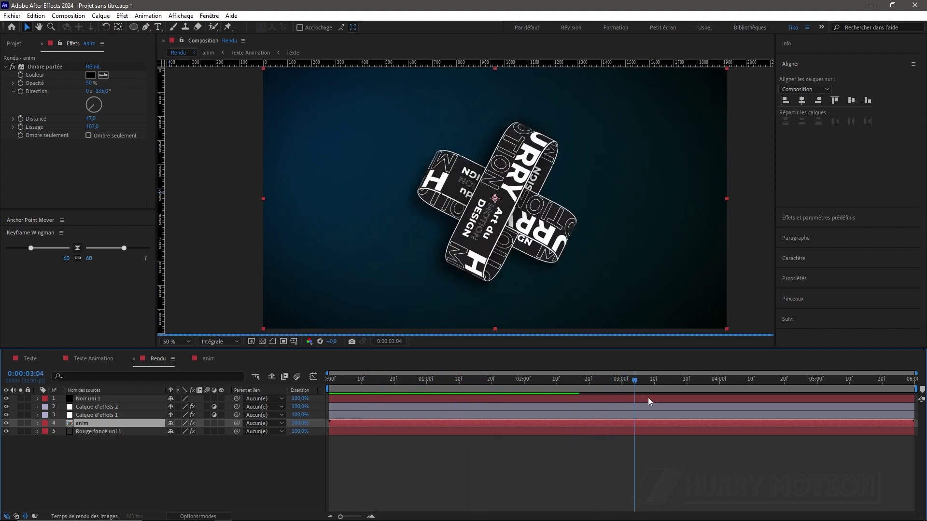
Step: Disable the Ombre portée effect on the upper red Texte Animation layer in the anim composition
{"action": "left_click", "coordinate": [210, 359]}
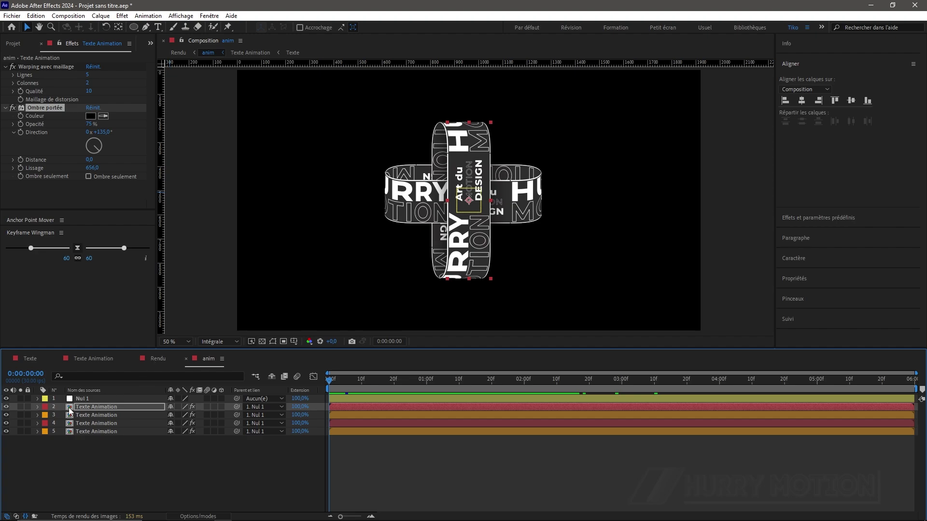
{"action": "left_click", "coordinate": [81, 406]}
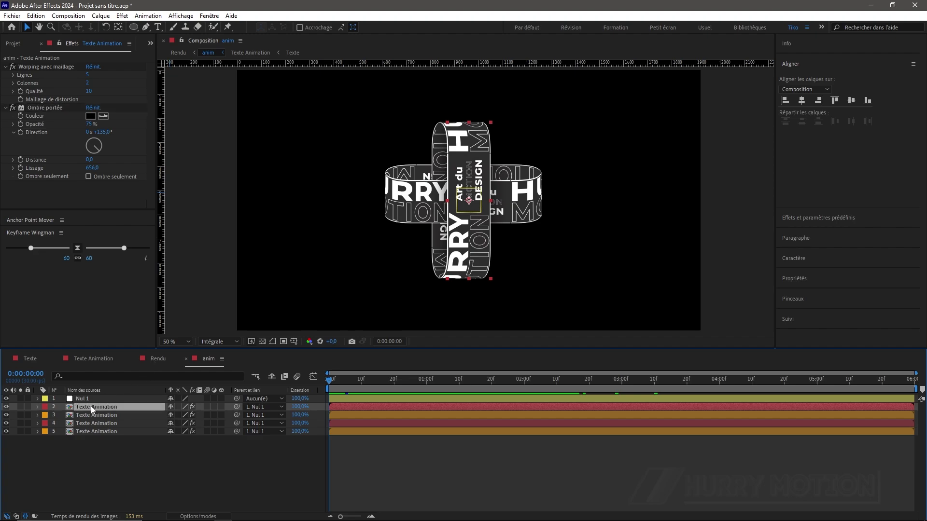
{"action": "left_click", "coordinate": [6, 107]}
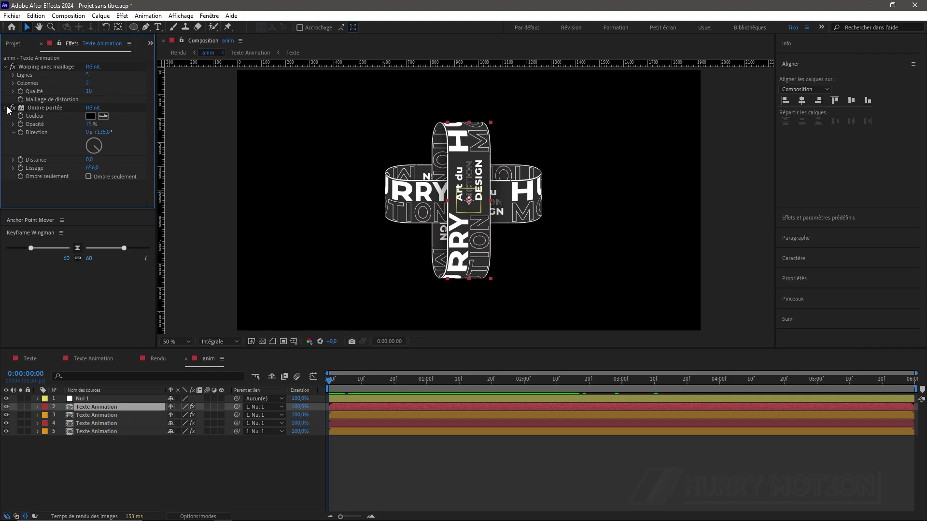
{"action": "left_click", "coordinate": [12, 107]}
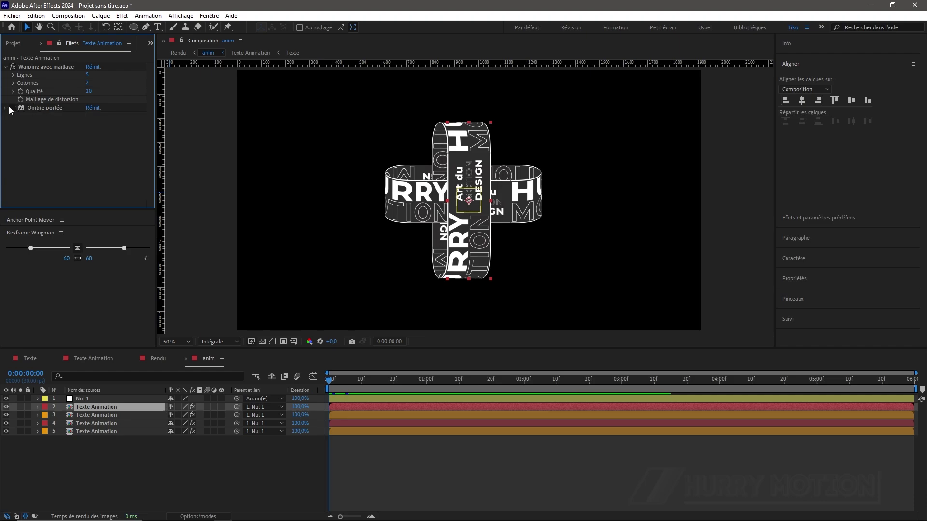
{"action": "left_click", "coordinate": [5, 67]}
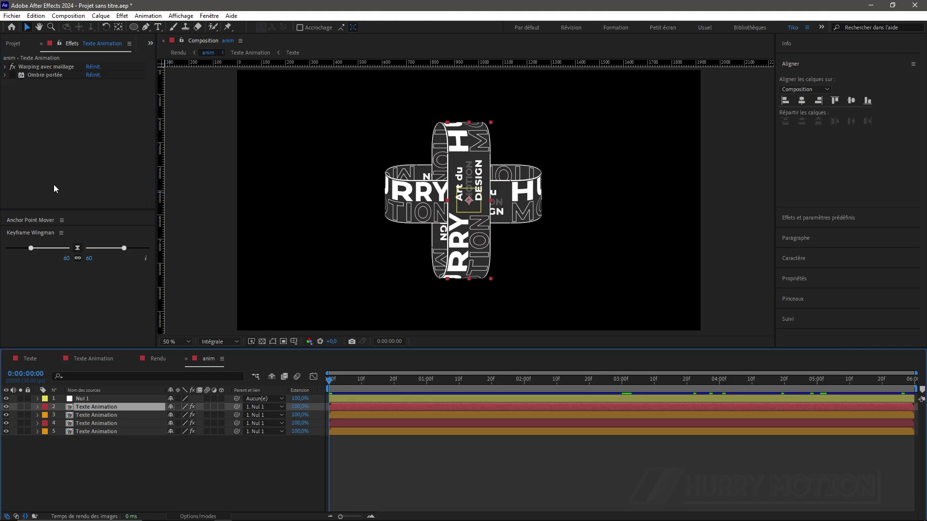
Step: Add a Teinte effect to the upper red Texte Animation layer and set its Claire colour to bright blue
{"action": "key", "text": "ctrl+space"}
{"action": "type", "text": "tein"}
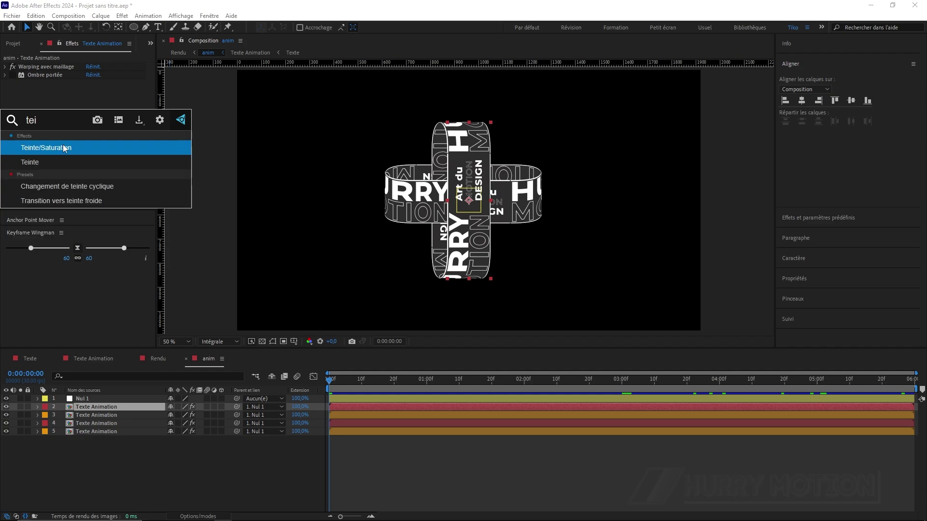
{"action": "left_click", "coordinate": [66, 162]}
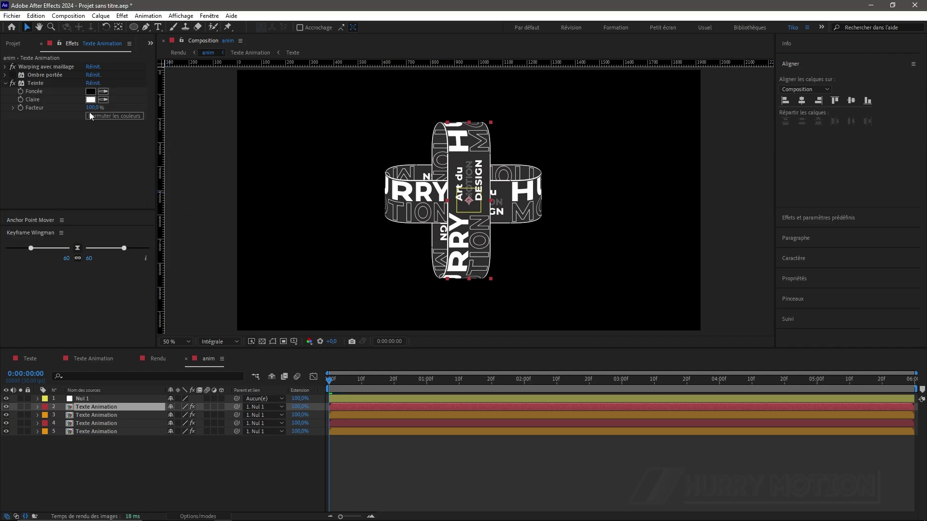
{"action": "left_click", "coordinate": [92, 100]}
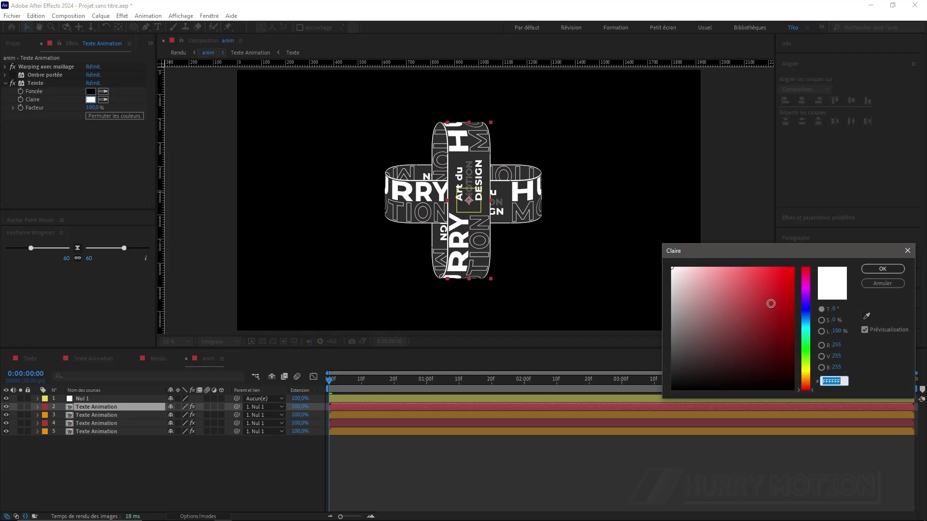
{"action": "left_click_drag", "start_coordinate": [806, 347], "coordinate": [792, 271]}
{"action": "left_click_drag", "start_coordinate": [801, 324], "coordinate": [804, 323]}
{"action": "left_click", "coordinate": [890, 272]}
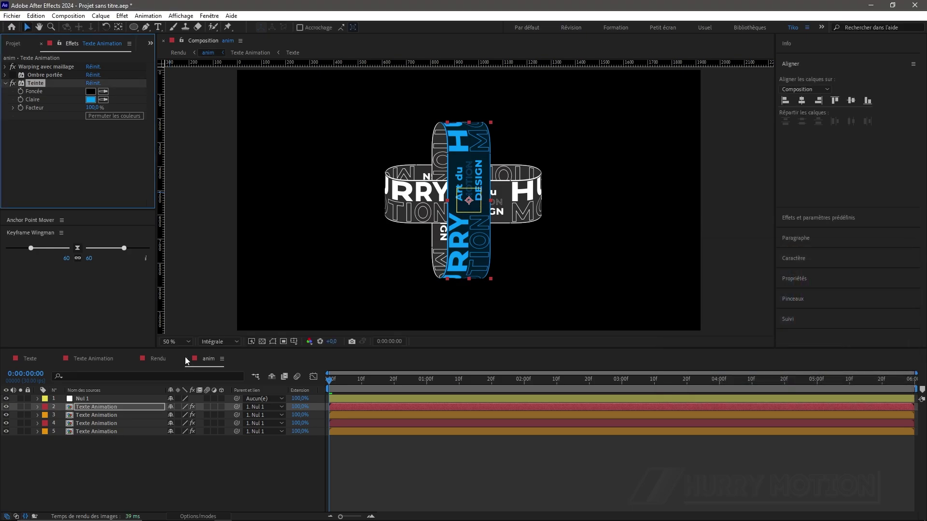
Step: Add a Teinte effect to the lower red Texte Animation layer and set its Claire colour to yellow
{"action": "left_click", "coordinate": [85, 423]}
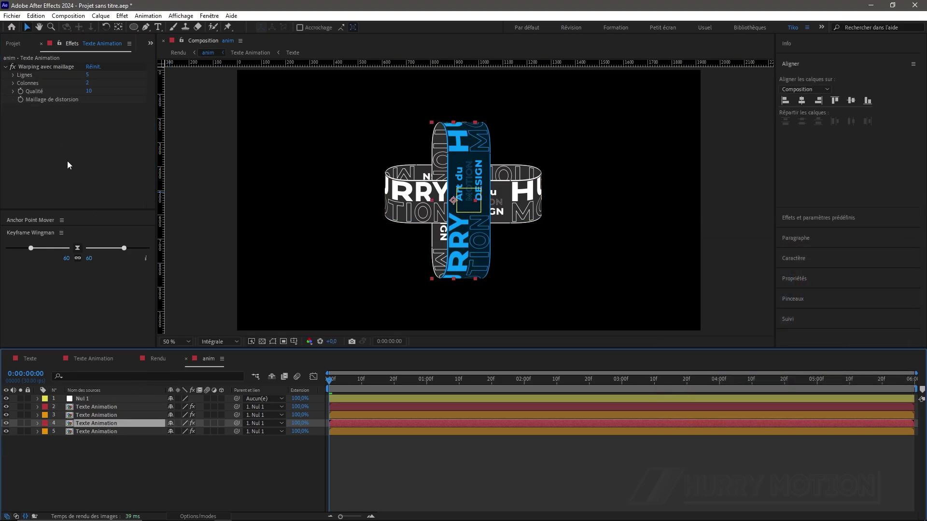
{"action": "key", "text": "ctrl+space"}
{"action": "type", "text": "tei"}
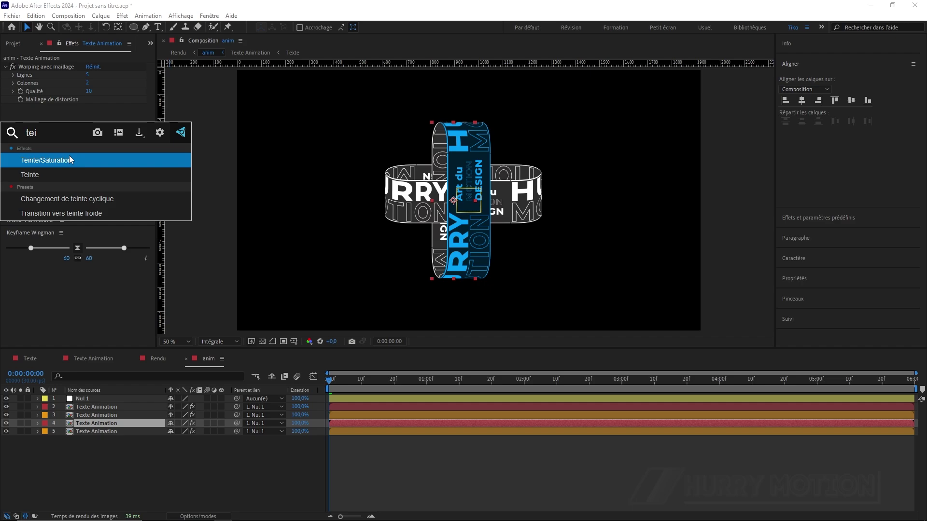
{"action": "left_click", "coordinate": [68, 173]}
{"action": "left_click", "coordinate": [91, 124]}
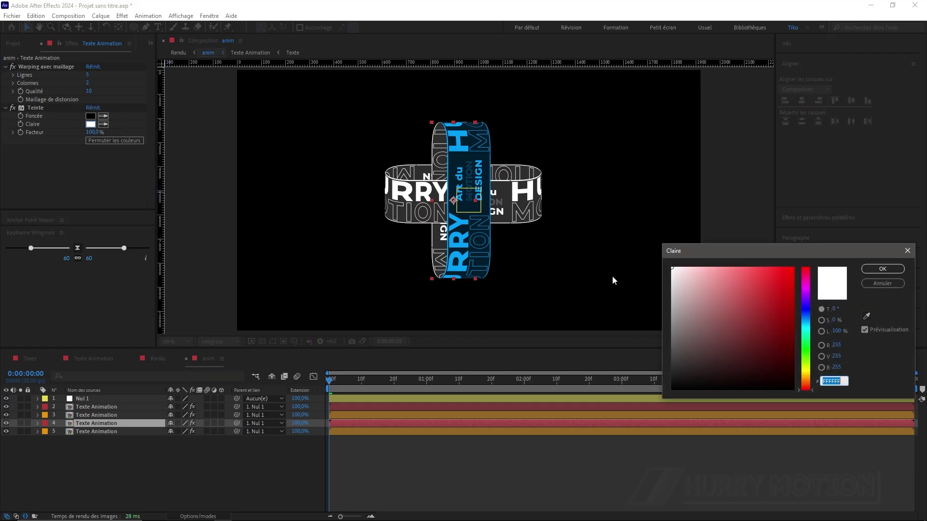
{"action": "left_click_drag", "start_coordinate": [806, 384], "coordinate": [806, 372]}
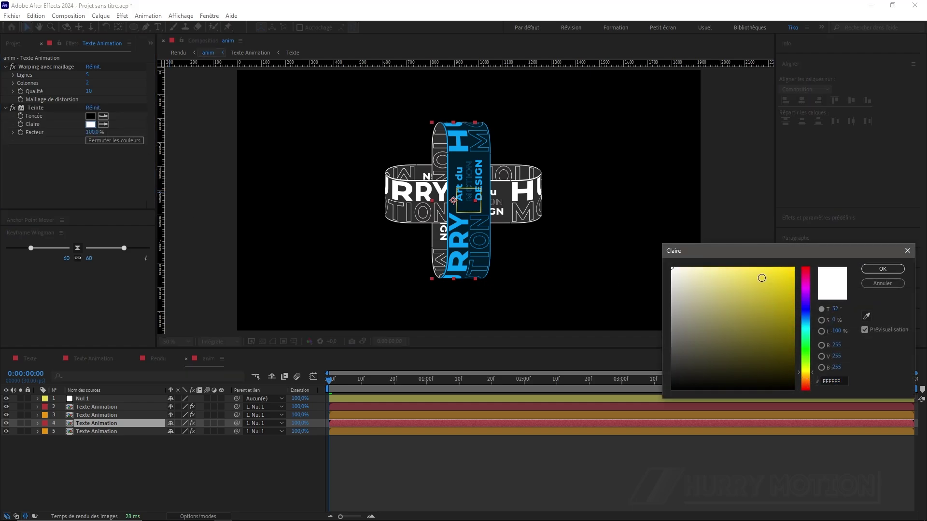
{"action": "left_click_drag", "start_coordinate": [762, 278], "coordinate": [752, 272]}
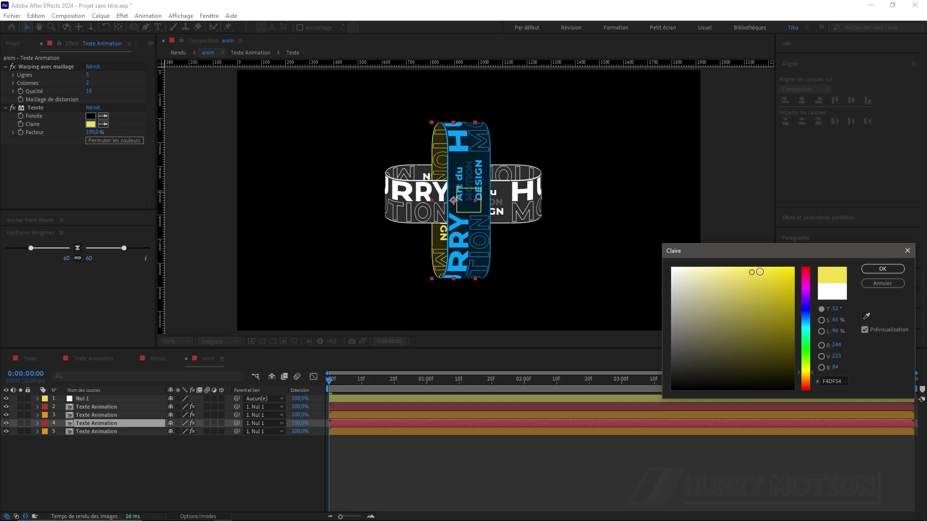
{"action": "left_click", "coordinate": [871, 275]}
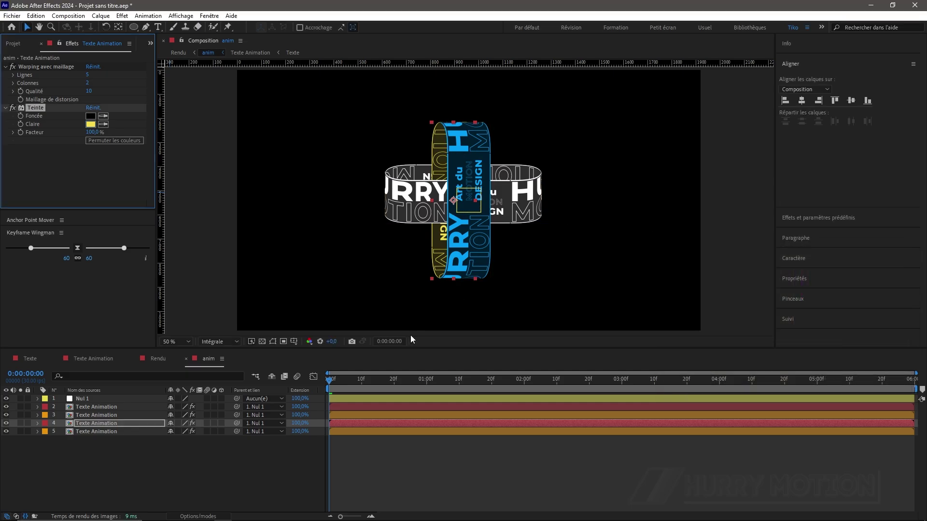
Step: Add a Teinte effect to the upper orange Texte Animation layer and set its Claire colour to red E10707
{"action": "left_click", "coordinate": [85, 415]}
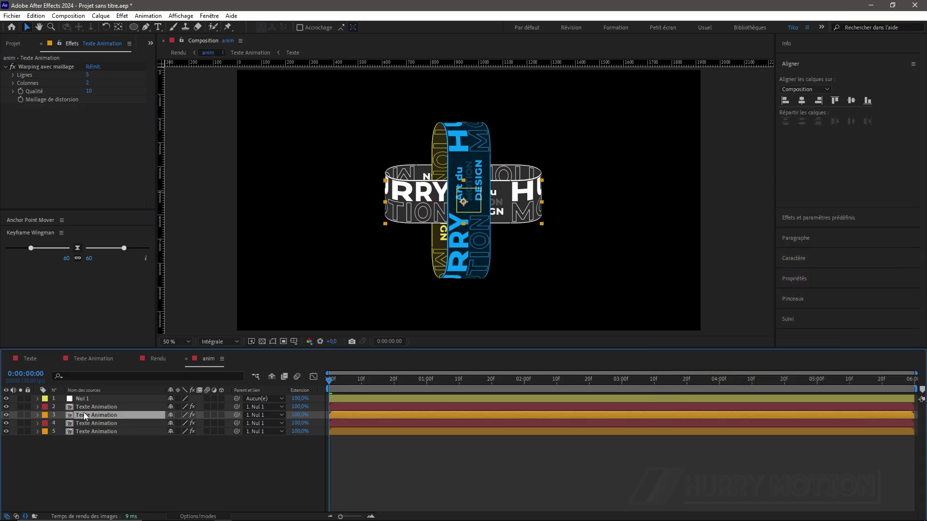
{"action": "key", "text": "ctrl+space"}
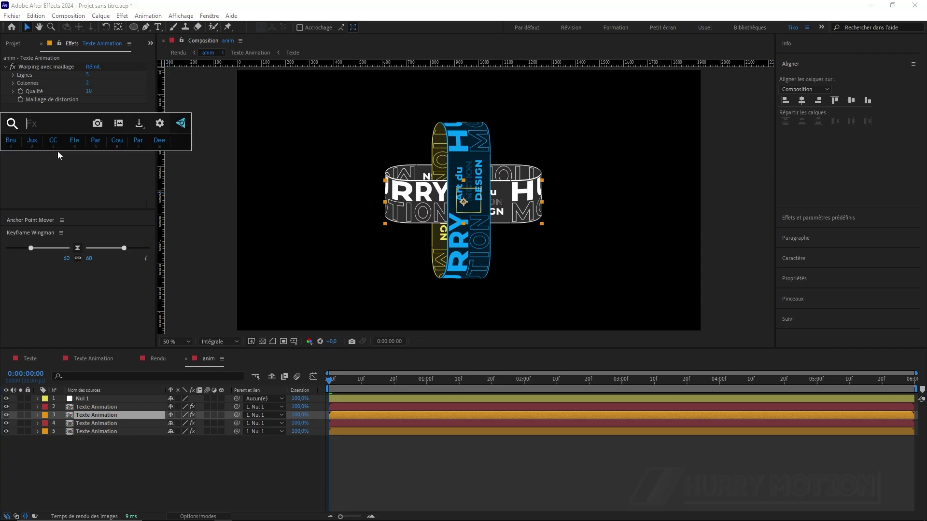
{"action": "type", "text": "tein"}
{"action": "left_click", "coordinate": [61, 164]}
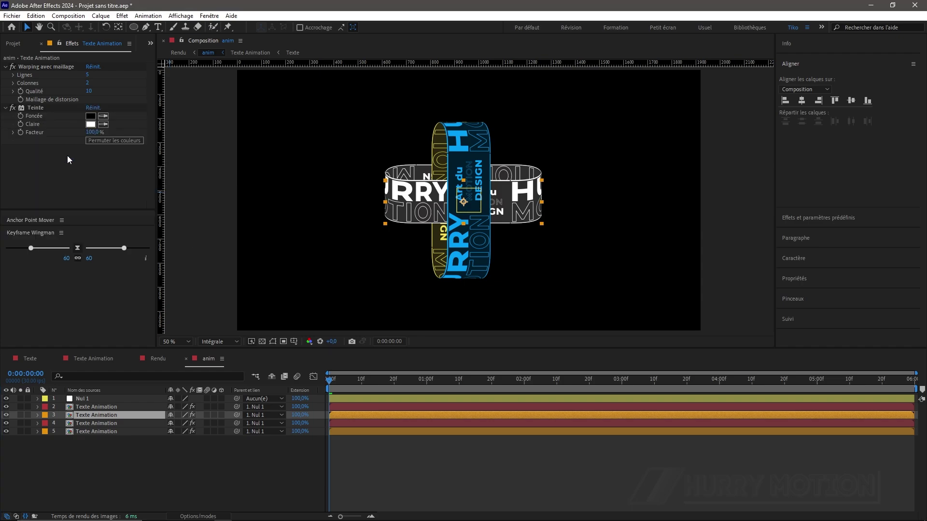
{"action": "left_click", "coordinate": [91, 124]}
{"action": "left_click", "coordinate": [790, 277]}
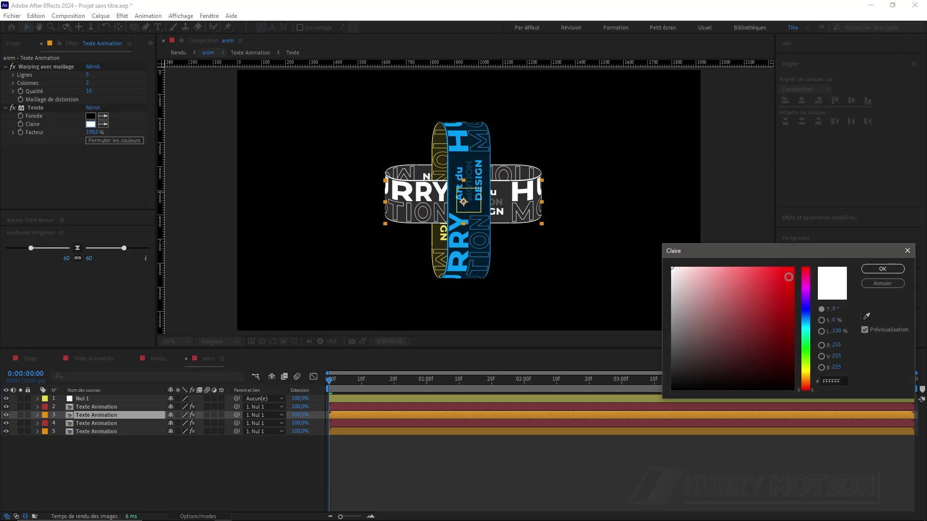
{"action": "left_click", "coordinate": [882, 269]}
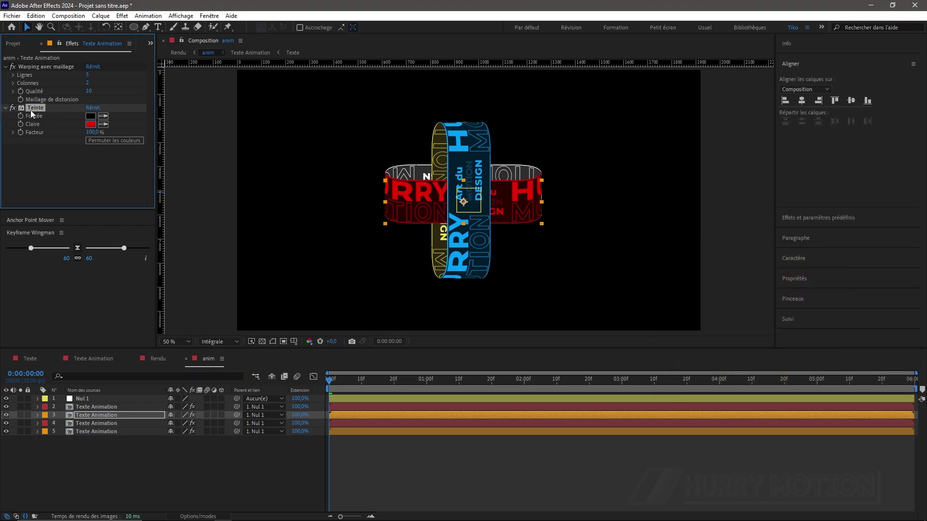
Step: Paste the red Teinte effect onto the lower orange Texte Animation layer and choose a green hue for its Claire colour
{"action": "left_click", "coordinate": [83, 432]}
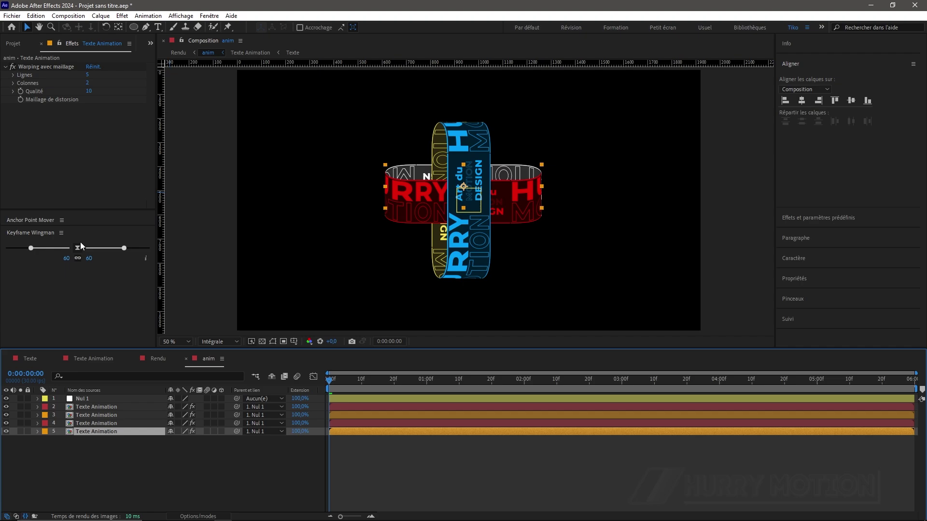
{"action": "key", "text": "ctrl+v"}
{"action": "left_click", "coordinate": [90, 124]}
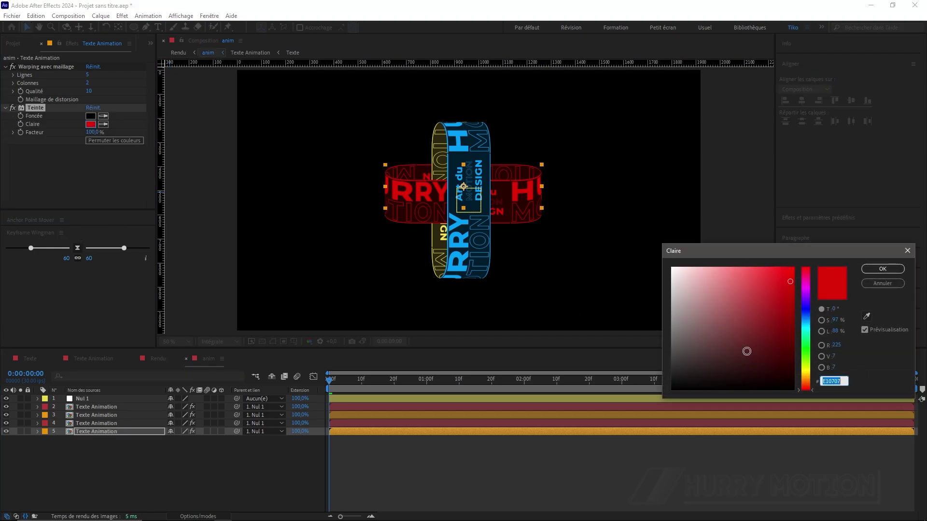
{"action": "left_click", "coordinate": [809, 357]}
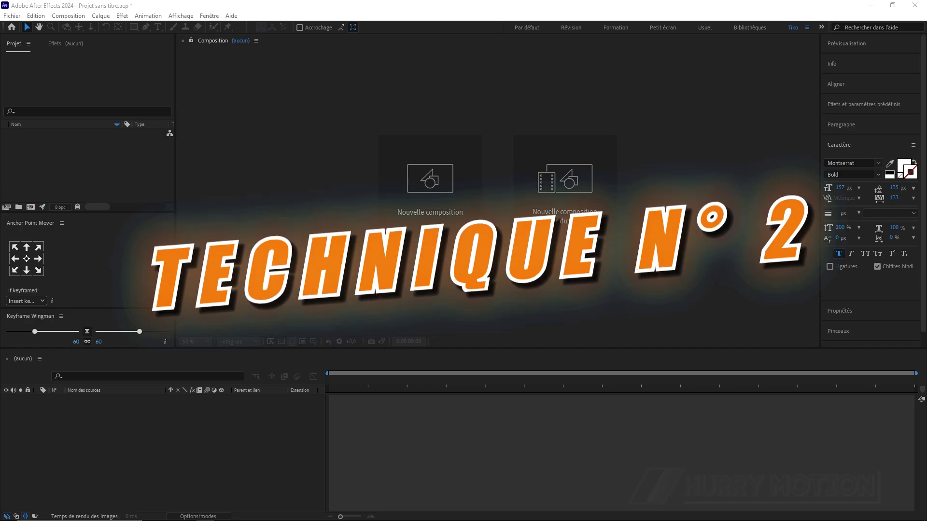
Step: Create a new composition named Texte, 2500 px wide and 200 px high
{"action": "left_click", "coordinate": [430, 179]}
{"action": "left_click", "coordinate": [525, 94]}
{"action": "key", "text": "ctrl+a"}
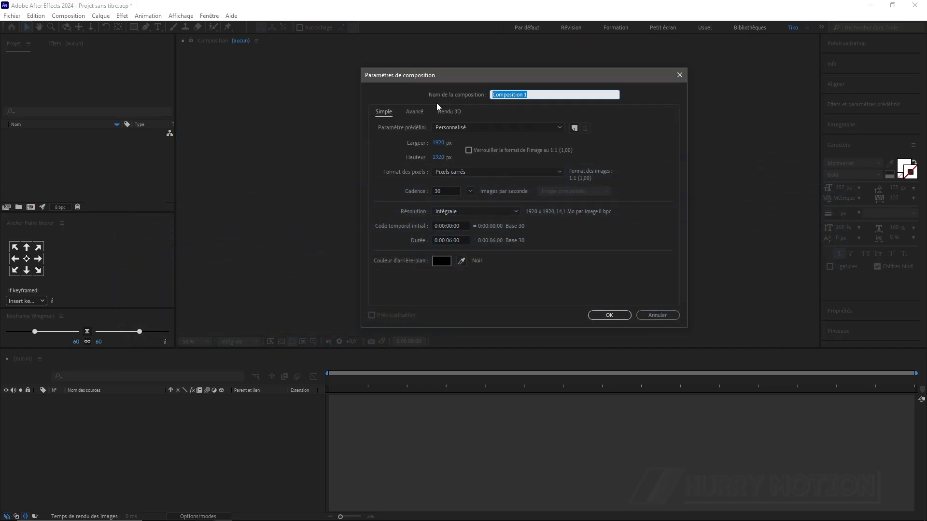
{"action": "type", "text": "Texte"}
{"action": "left_click", "coordinate": [438, 143]}
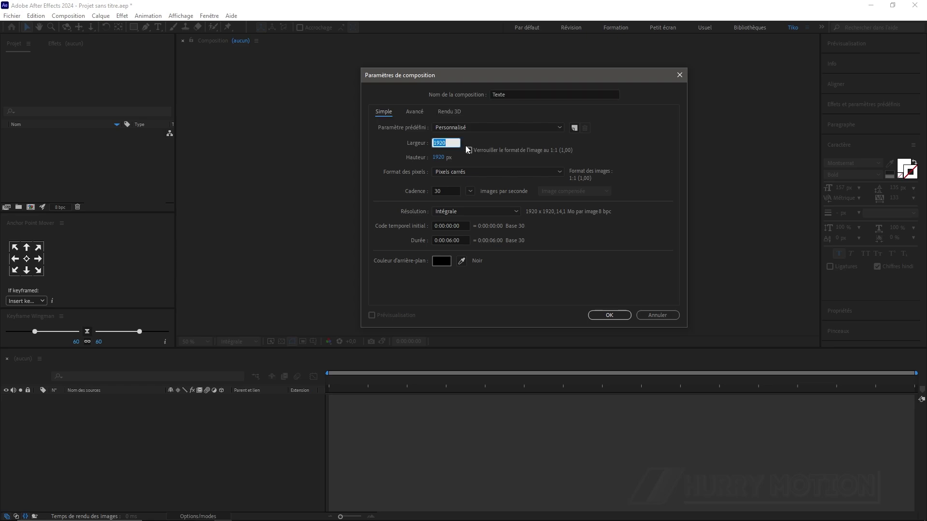
{"action": "type", "text": "2"}
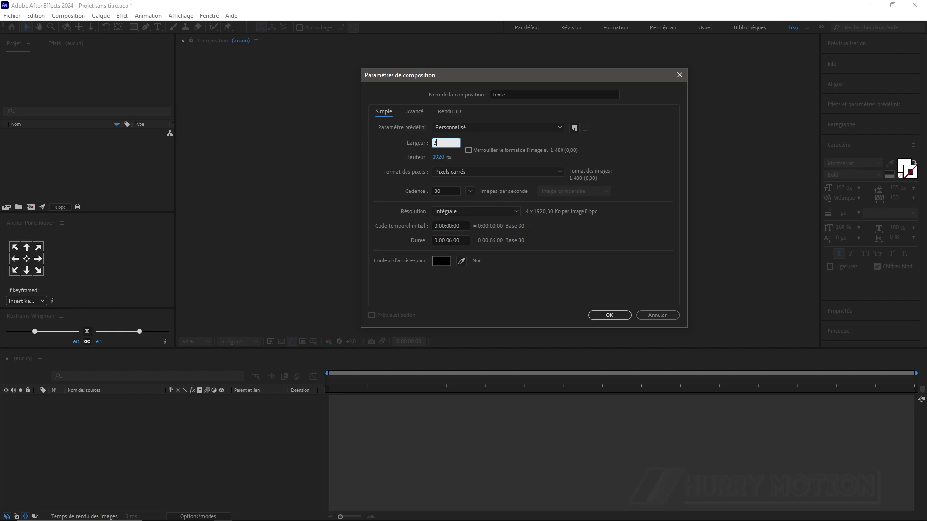
{"action": "type", "text": "500"}
{"action": "left_click", "coordinate": [439, 157]}
{"action": "type", "text": "200"}
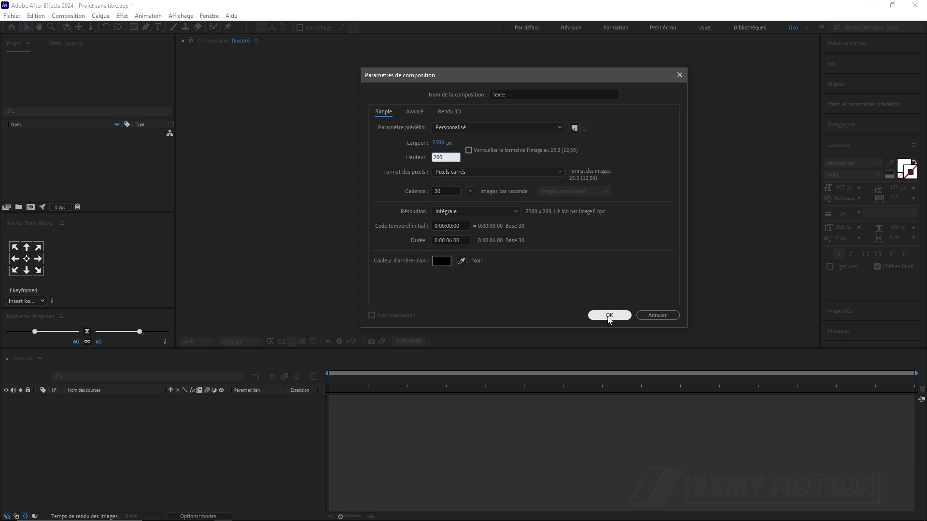
{"action": "left_click", "coordinate": [607, 316]}
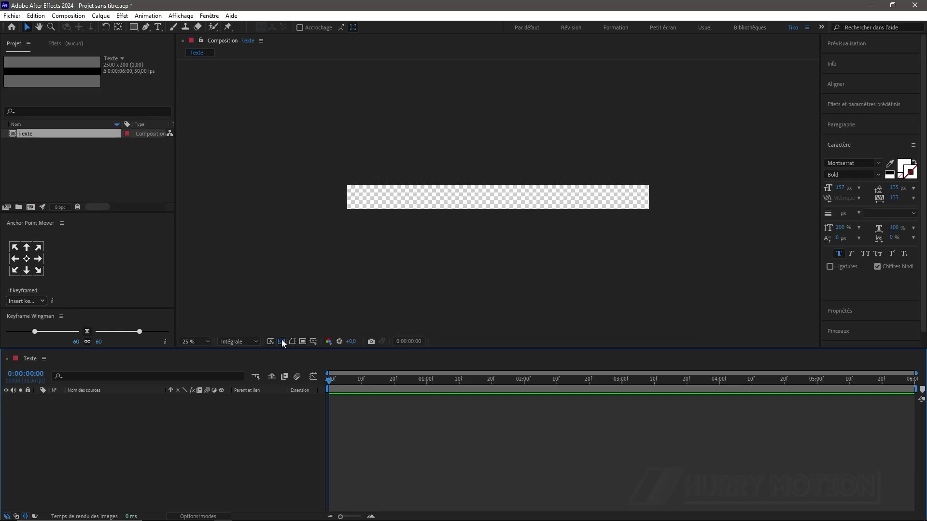
Step: Turn off the transparency grid and add a HURRY MOTION DESIGN text layer spanning the Texte composition
{"action": "left_click", "coordinate": [282, 341]}
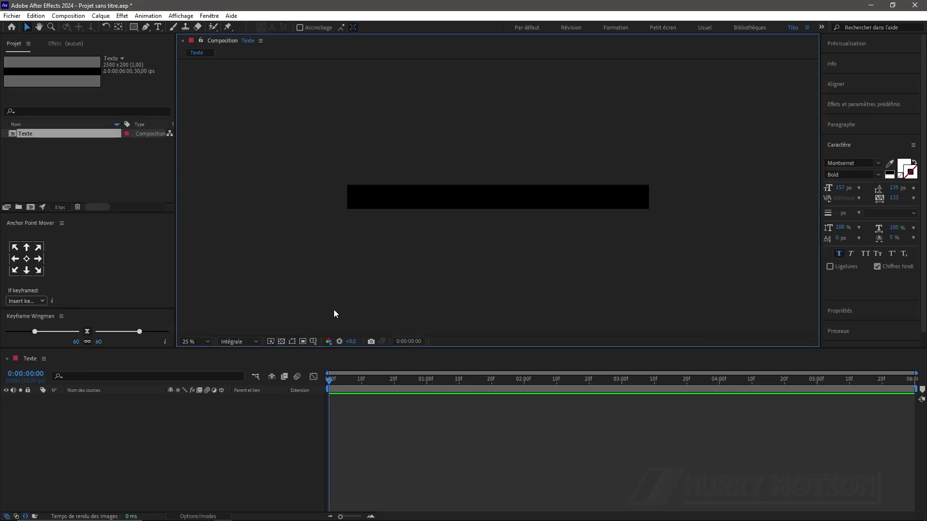
{"action": "left_click", "coordinate": [157, 26]}
{"action": "left_click", "coordinate": [356, 194]}
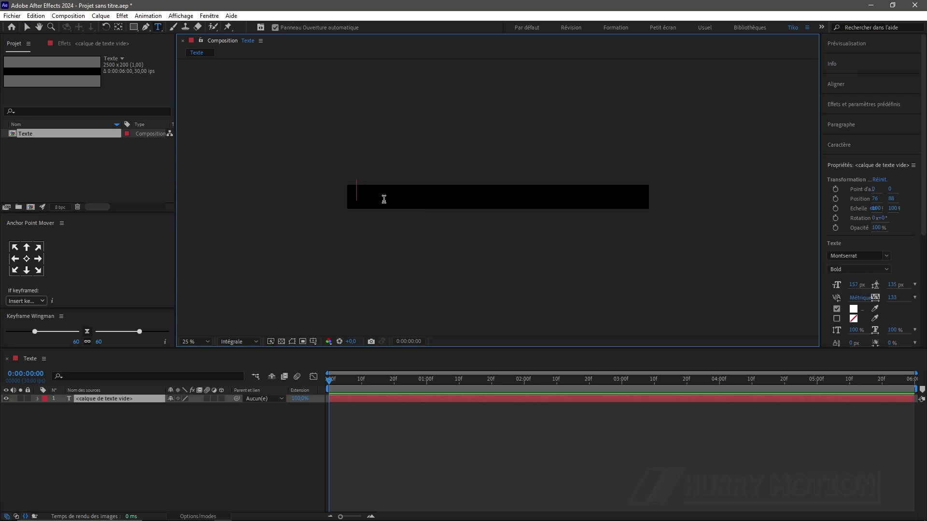
{"action": "type", "text": "HURRY MOTION DESIGN"}
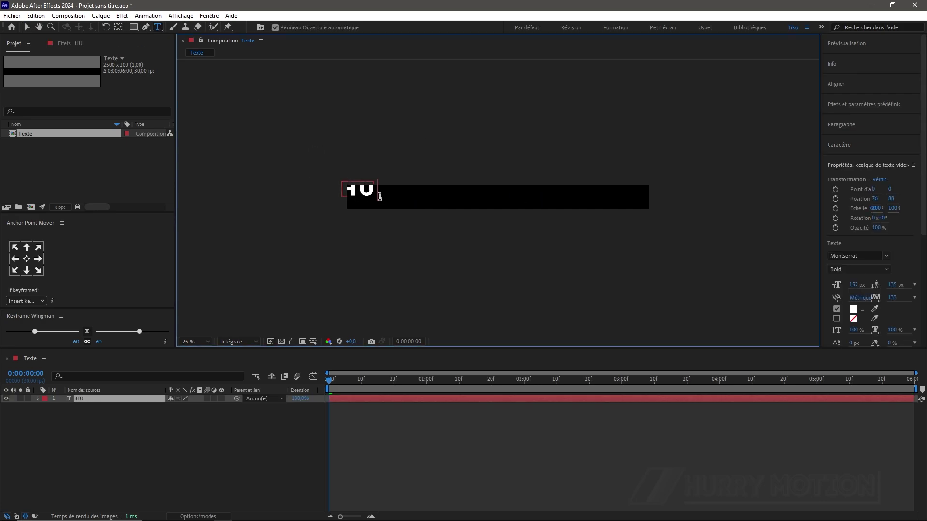
{"action": "key", "text": "Escape"}
{"action": "key", "text": "v"}
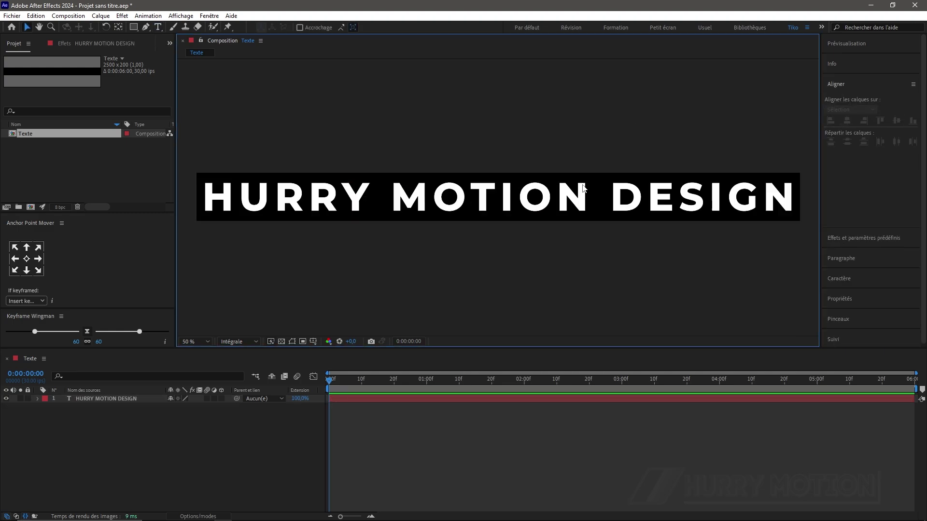
{"action": "key", "text": "period"}
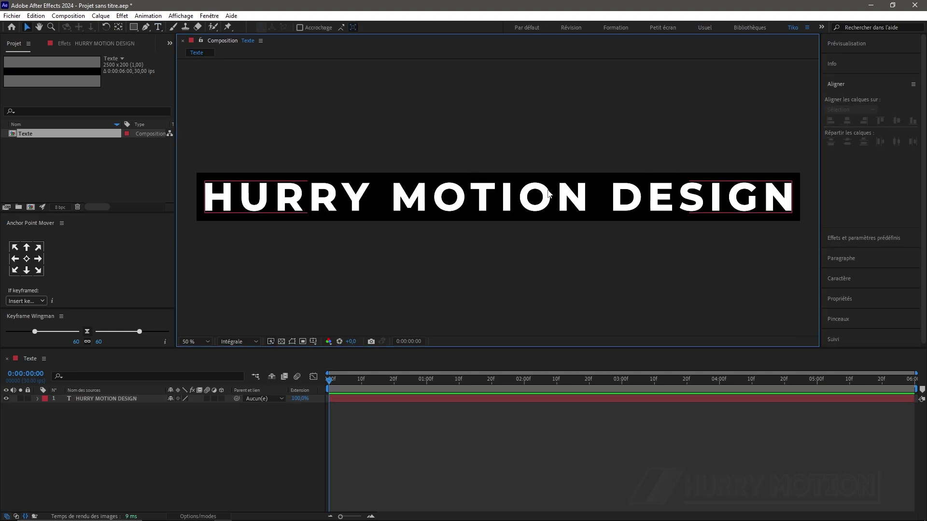
{"action": "key", "text": "comma"}
{"action": "left_click", "coordinate": [92, 398]}
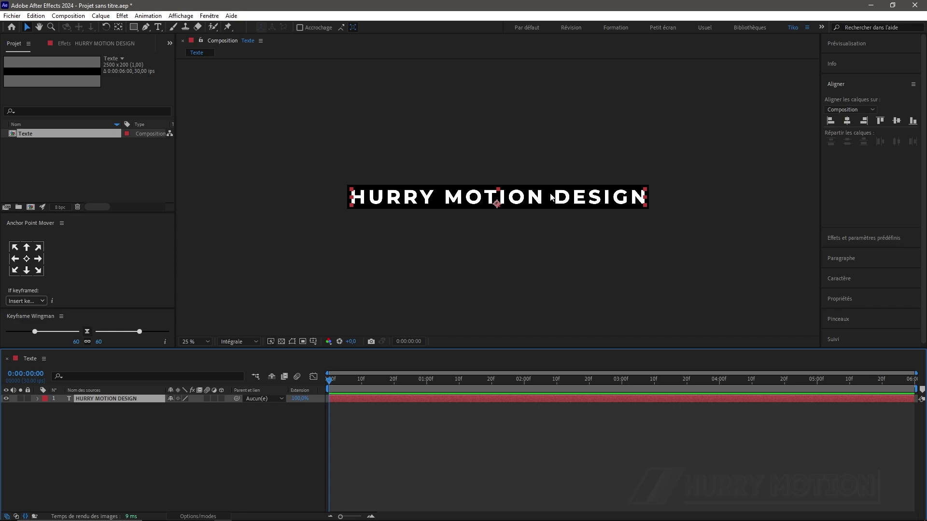
Step: Create a second composition named Bandeau Noir, 200 px wide and 2500 px high
{"action": "key", "text": "ctrl+n"}
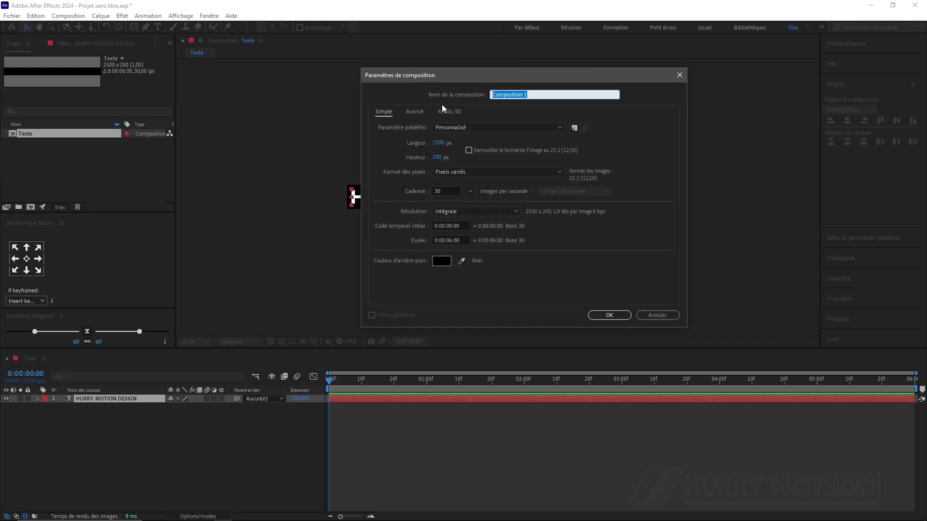
{"action": "type", "text": "Bandeau Noir"}
{"action": "left_click", "coordinate": [439, 143]}
{"action": "type", "text": "200"}
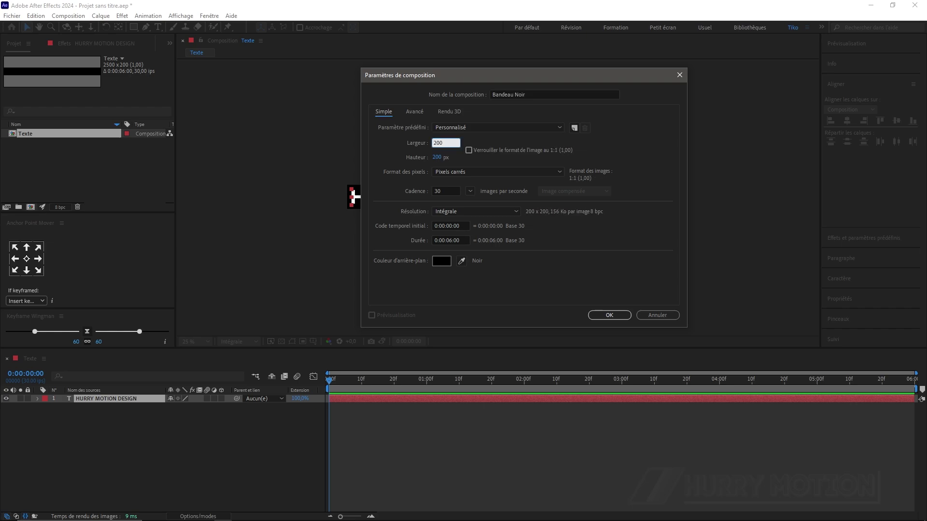
{"action": "left_click", "coordinate": [435, 157]}
{"action": "type", "text": "2500"}
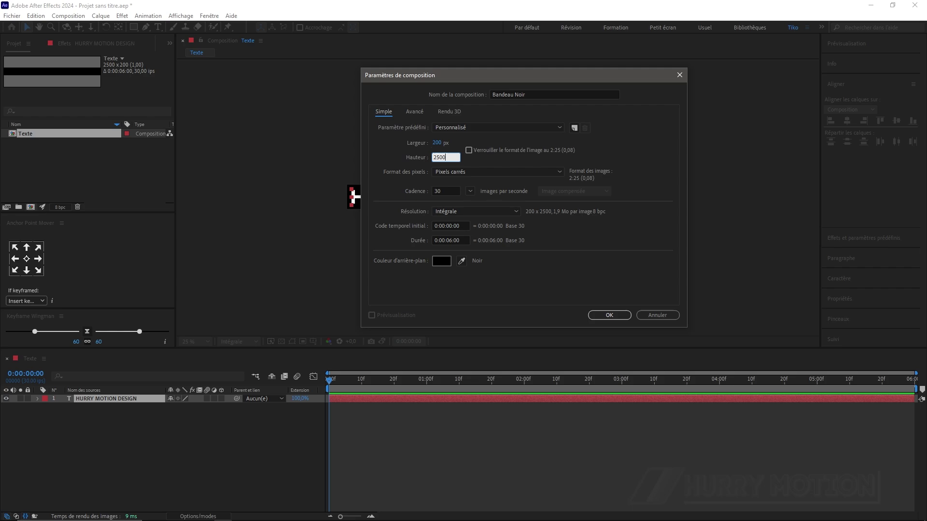
{"action": "left_click", "coordinate": [607, 316]}
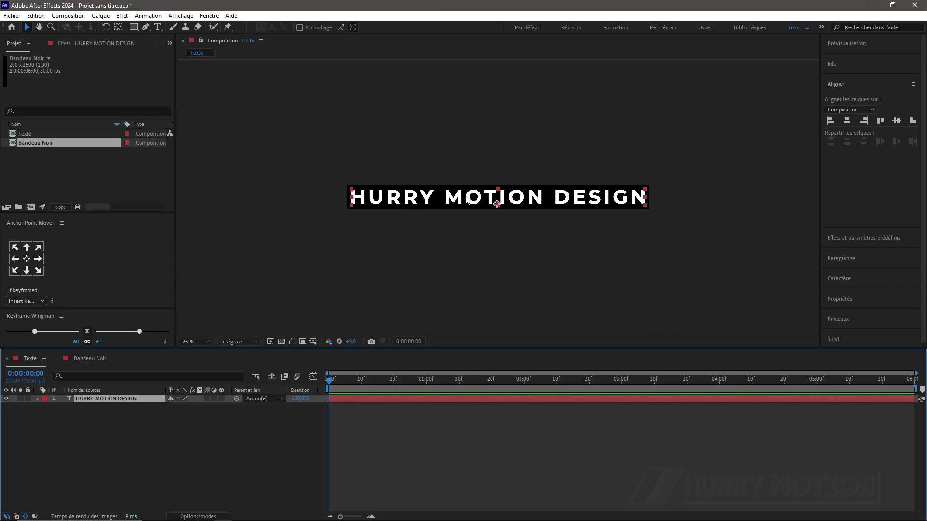
Step: Add a solid named BG in near-black 0E0E0E to the Texte composition and place it below the text layer
{"action": "left_click", "coordinate": [95, 408]}
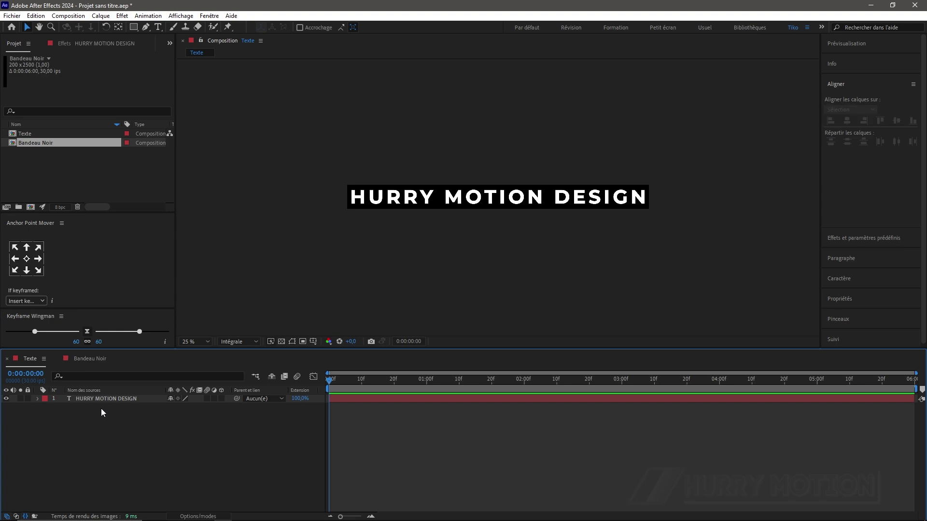
{"action": "key", "text": "ctrl+y"}
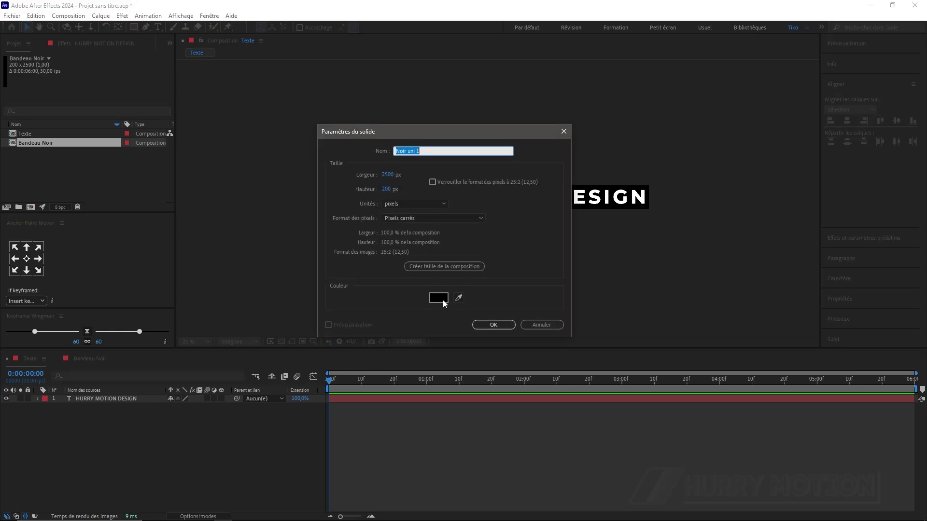
{"action": "type", "text": "BG"}
{"action": "left_click", "coordinate": [444, 300]}
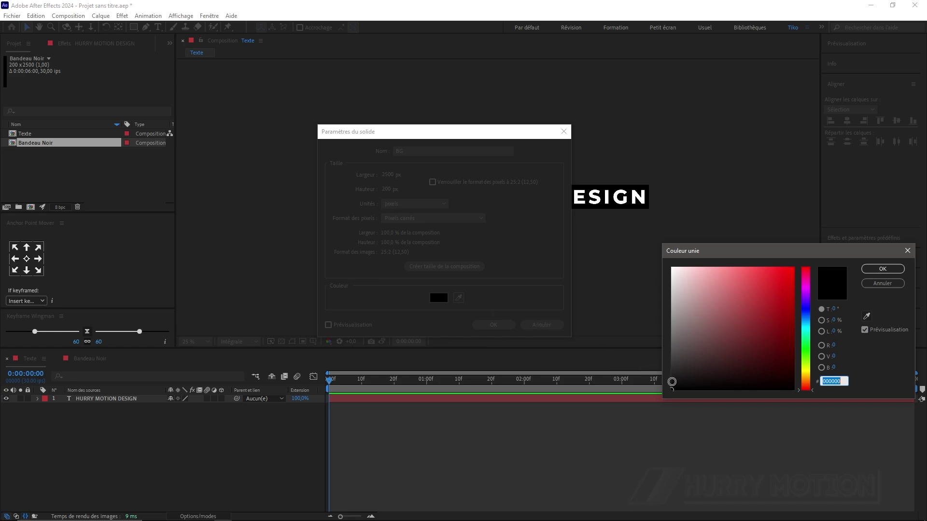
{"action": "left_click", "coordinate": [673, 383]}
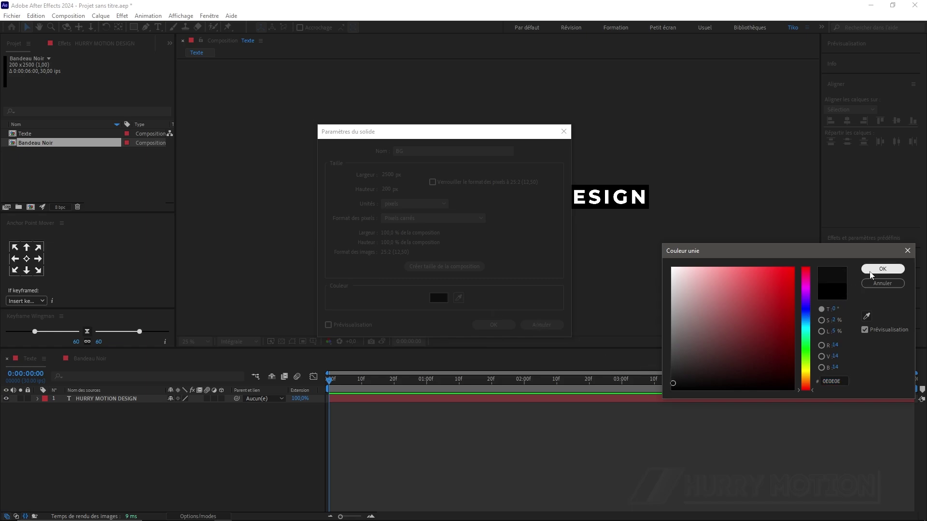
{"action": "left_click", "coordinate": [882, 269]}
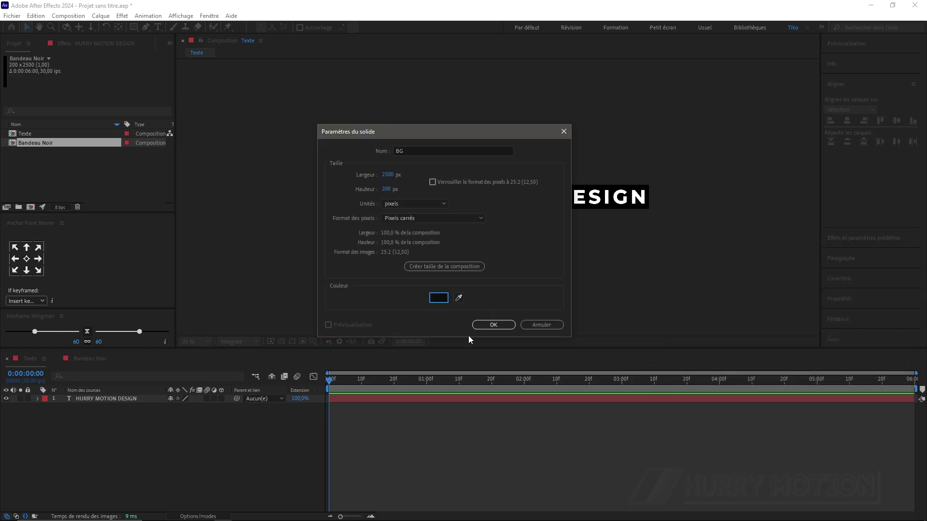
{"action": "left_click", "coordinate": [481, 324]}
{"action": "left_click_drag", "start_coordinate": [155, 398], "coordinate": [152, 409]}
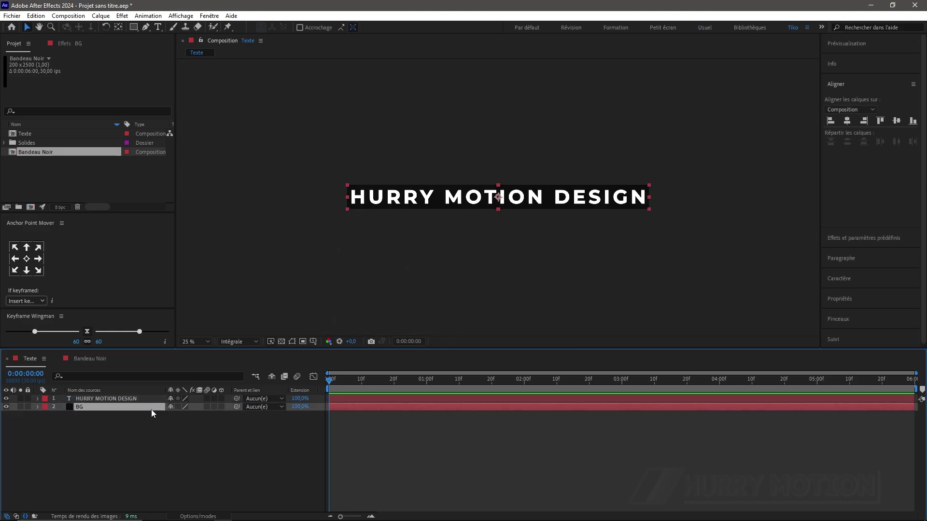
Step: Add the Texte composition as a layer in Bandeau Noir and rotate it 90° so the text runs vertically
{"action": "left_click", "coordinate": [86, 359]}
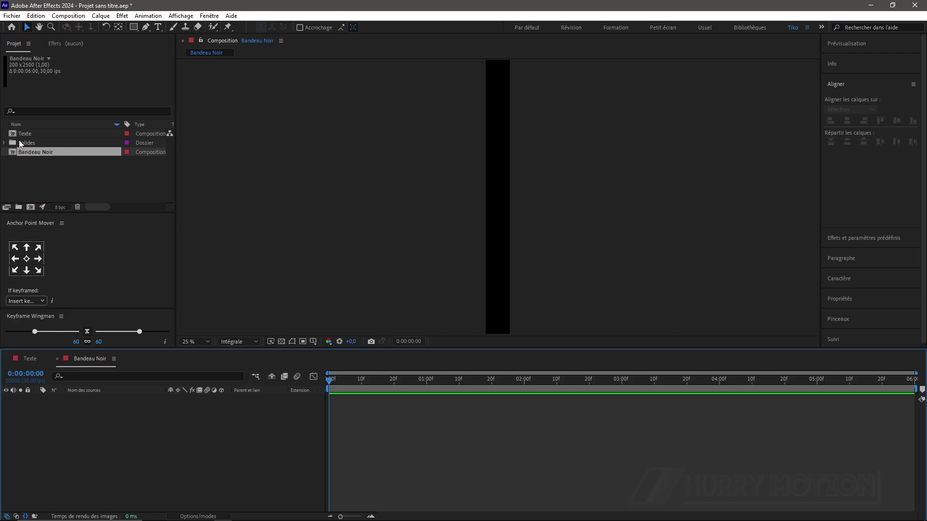
{"action": "left_click_drag", "start_coordinate": [25, 134], "coordinate": [112, 409]}
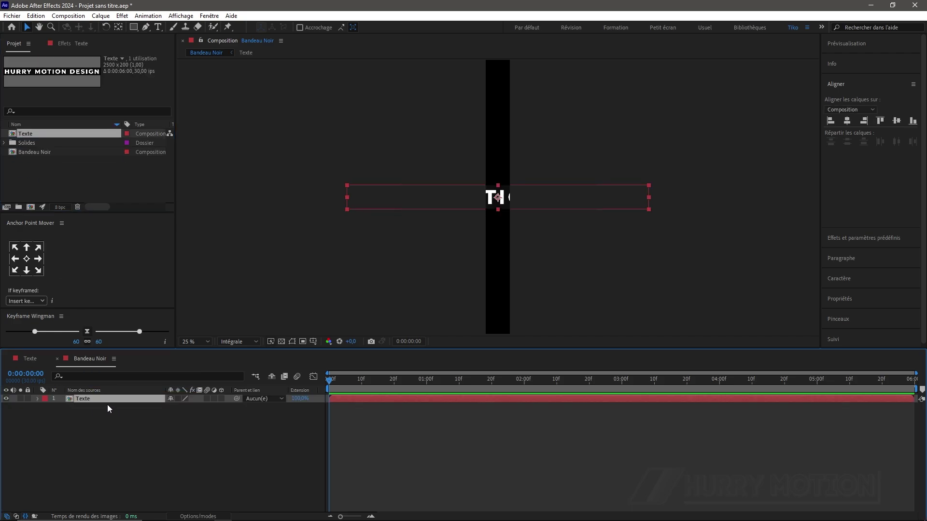
{"action": "key", "text": "r"}
{"action": "left_click", "coordinate": [184, 407]}
{"action": "type", "text": "90"}
{"action": "key", "text": "Return"}
{"action": "scroll", "coordinate": [567, 287], "scroll_direction": "down", "scroll_amount": 1}
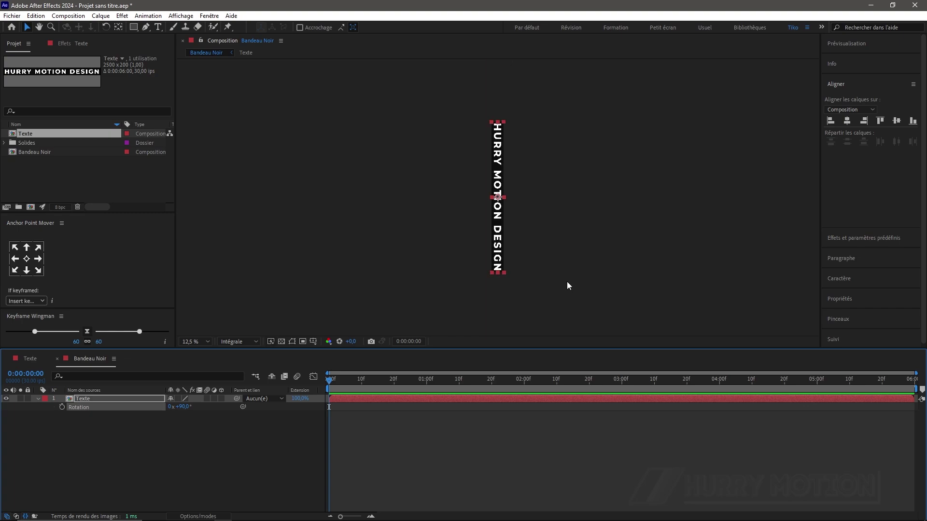
{"action": "scroll", "coordinate": [541, 258], "scroll_direction": "up", "scroll_amount": 1}
{"action": "left_click", "coordinate": [202, 423]}
{"action": "left_click", "coordinate": [97, 396]}
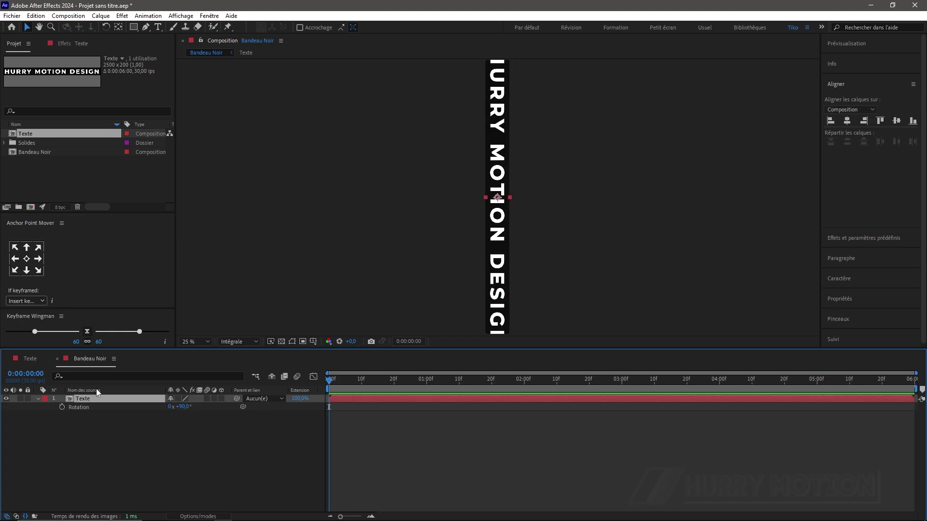
Step: Apply the Juxtaposition directionnelle effect to the Texte layer in Bandeau Noir and test shifting its Juxtaposition centrale
{"action": "left_click", "coordinate": [62, 43]}
{"action": "key", "text": "ctrl+space"}
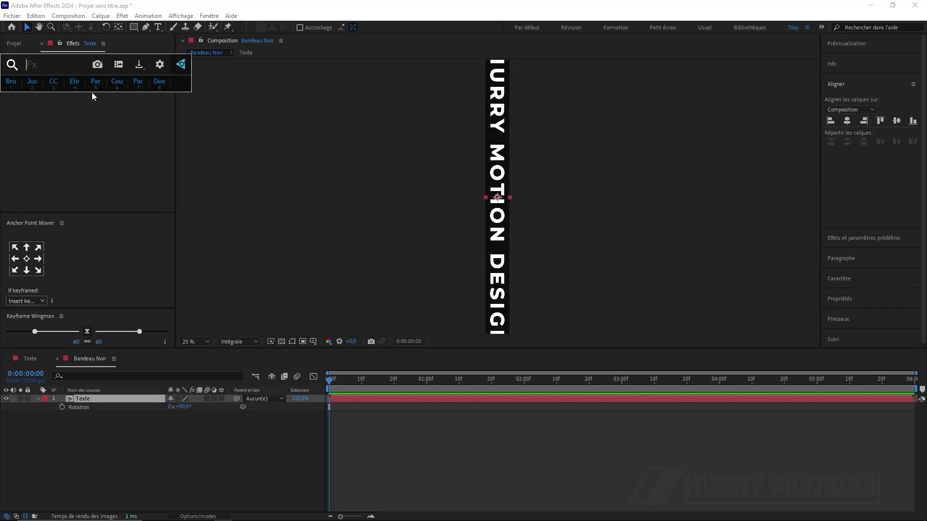
{"action": "left_click", "coordinate": [31, 85]}
{"action": "left_click", "coordinate": [68, 96]}
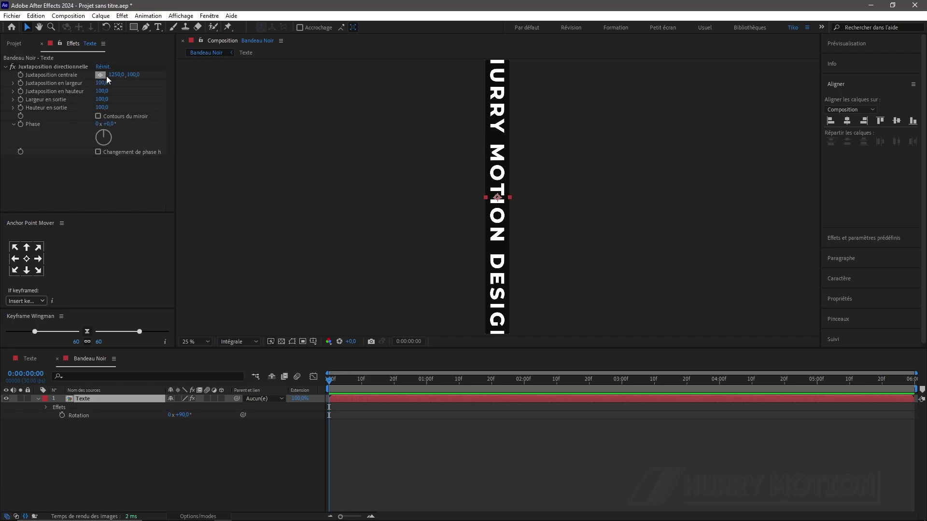
{"action": "left_click_drag", "start_coordinate": [112, 76], "coordinate": [91, 80]}
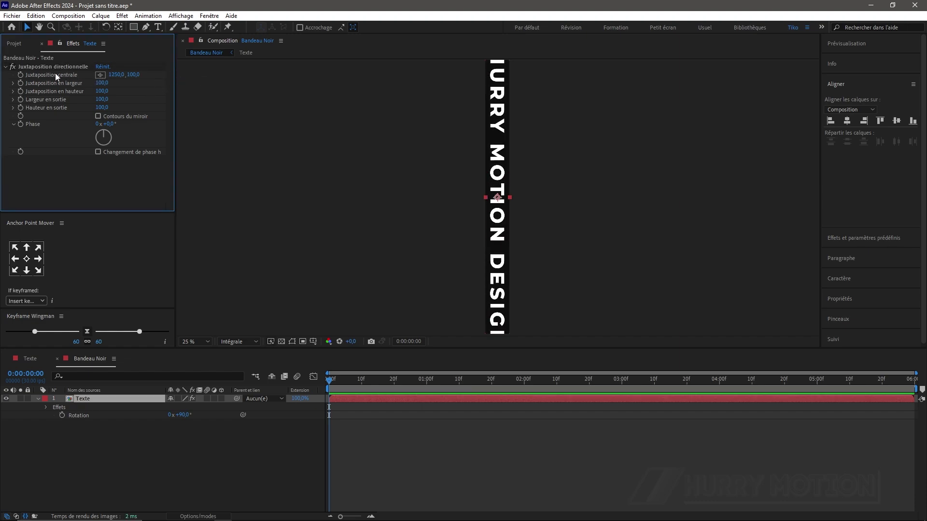
Step: Keyframe Juxtaposition centrale from its default at the first frame to 6346 horizontally at 0:00:05:29, and preview the scrolling text
{"action": "left_click", "coordinate": [22, 67]}
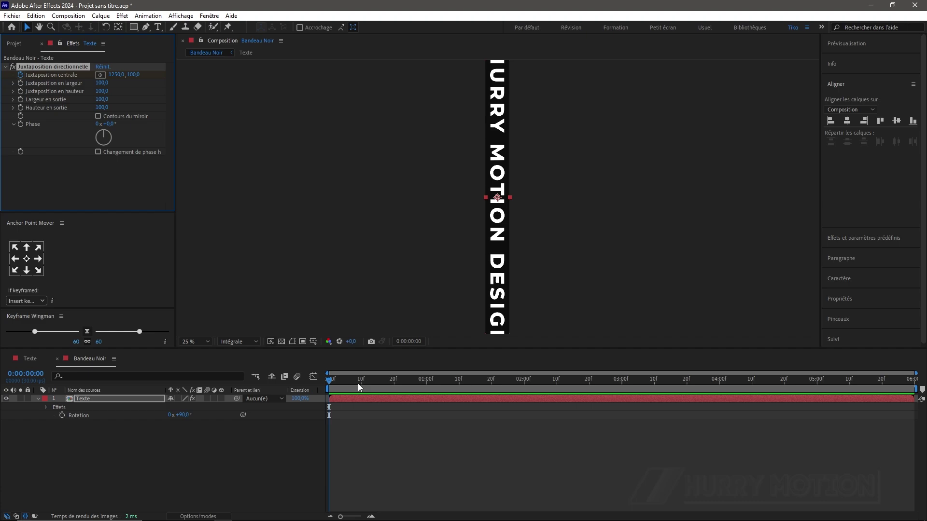
{"action": "left_click_drag", "start_coordinate": [327, 380], "coordinate": [911, 380]}
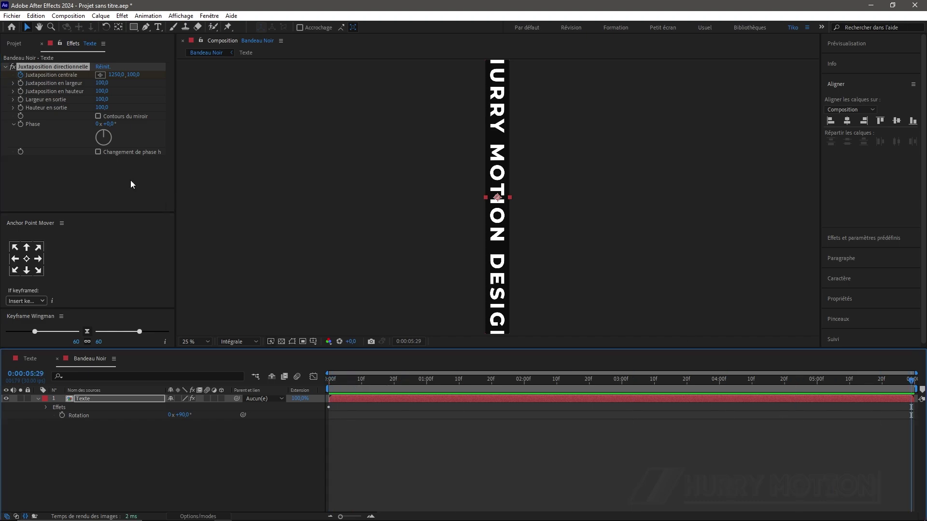
{"action": "left_click_drag", "start_coordinate": [116, 75], "coordinate": [432, 109]}
{"action": "left_click", "coordinate": [419, 222]}
{"action": "key", "text": "comma"}
{"action": "key", "text": "space"}
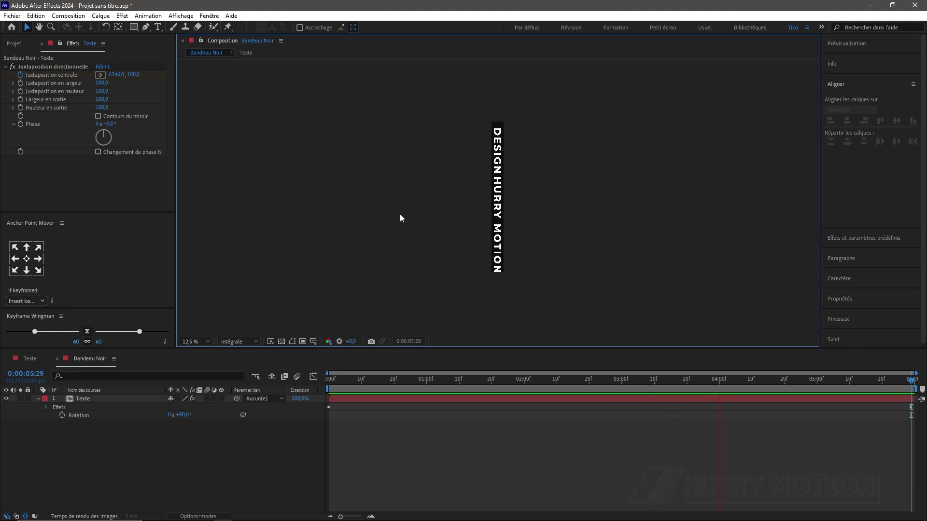
{"action": "key", "text": "space"}
{"action": "key", "text": "period"}
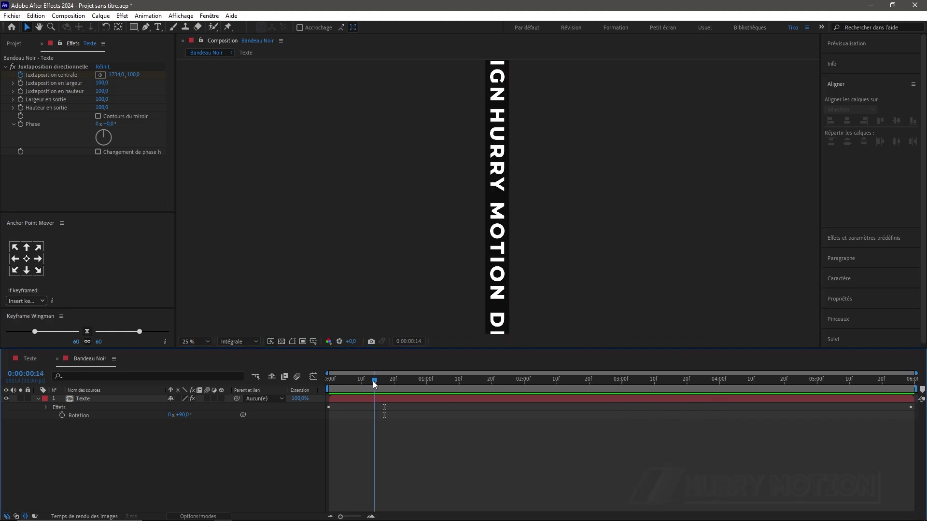
{"action": "left_click_drag", "start_coordinate": [384, 383], "coordinate": [328, 381]}
{"action": "left_click", "coordinate": [38, 399]}
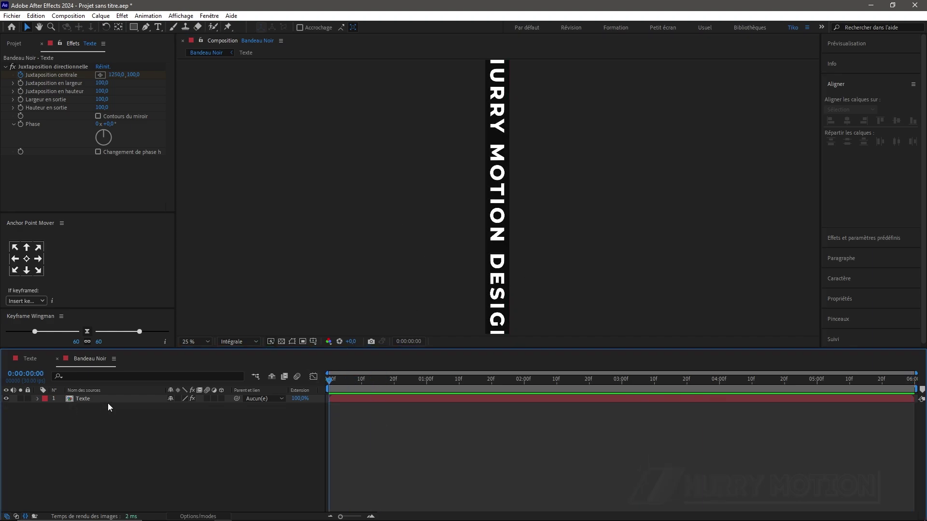
{"action": "left_click", "coordinate": [5, 67]}
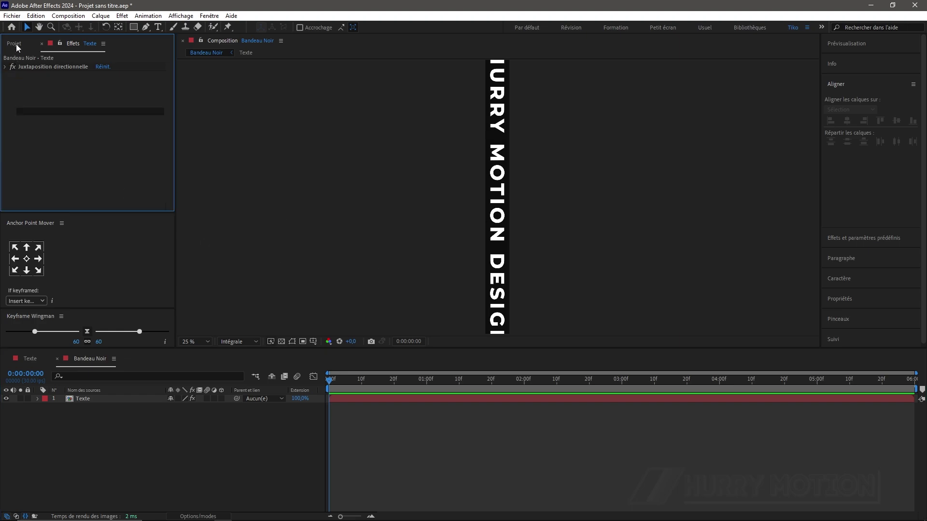
Step: Duplicate the Bandeau Noir composition and rename the copy Bandeau Blanc
{"action": "left_click", "coordinate": [14, 43]}
{"action": "left_click", "coordinate": [31, 153]}
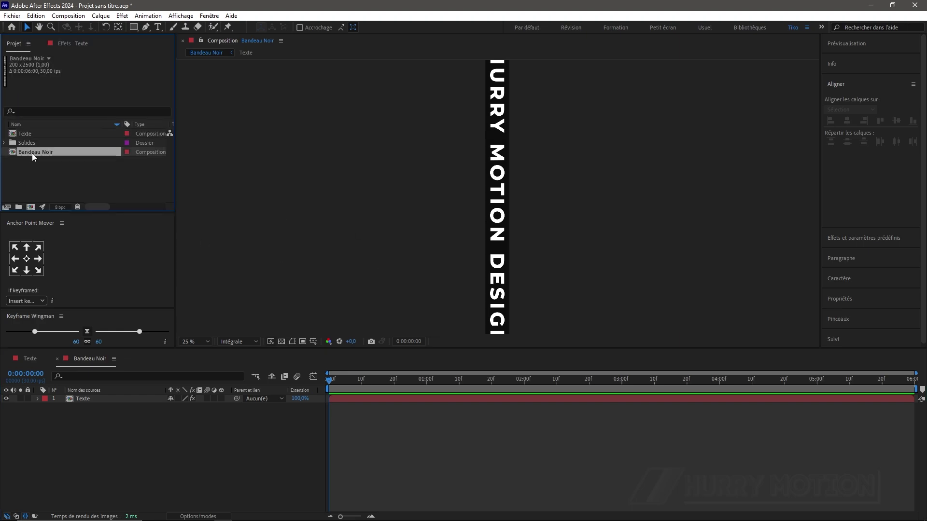
{"action": "key", "text": "ctrl+d"}
{"action": "key", "text": "Return"}
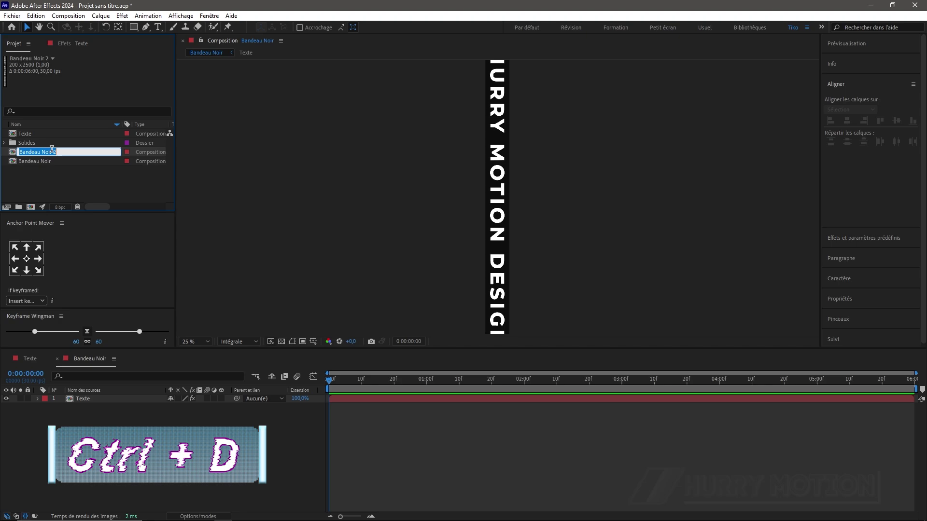
{"action": "left_click", "coordinate": [59, 152]}
{"action": "left_click_drag", "start_coordinate": [59, 152], "coordinate": [40, 152]}
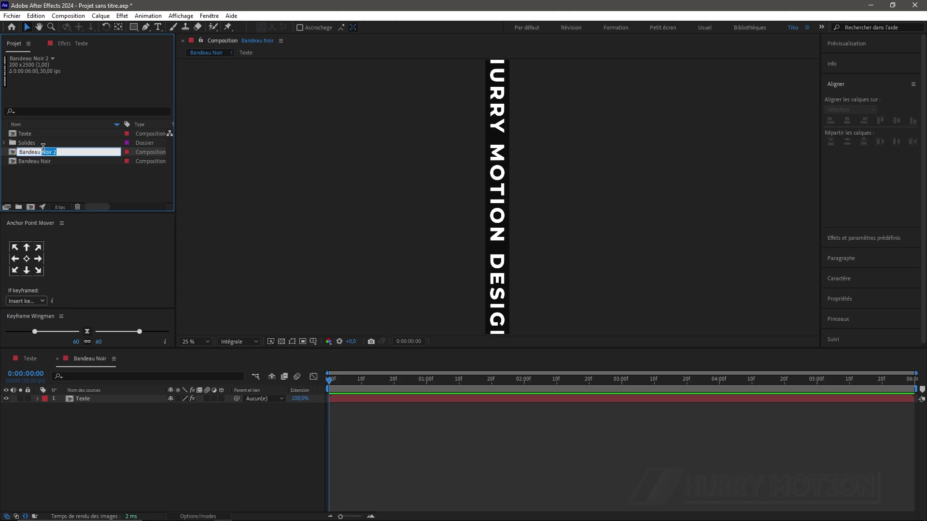
{"action": "type", "text": "Blanc"}
{"action": "key", "text": "Return"}
Step: Apply the Teinte effect to the Texte layer in Bandeau Blanc, with Foncée white and Claire black, and preview the band
{"action": "double_click", "coordinate": [14, 161]}
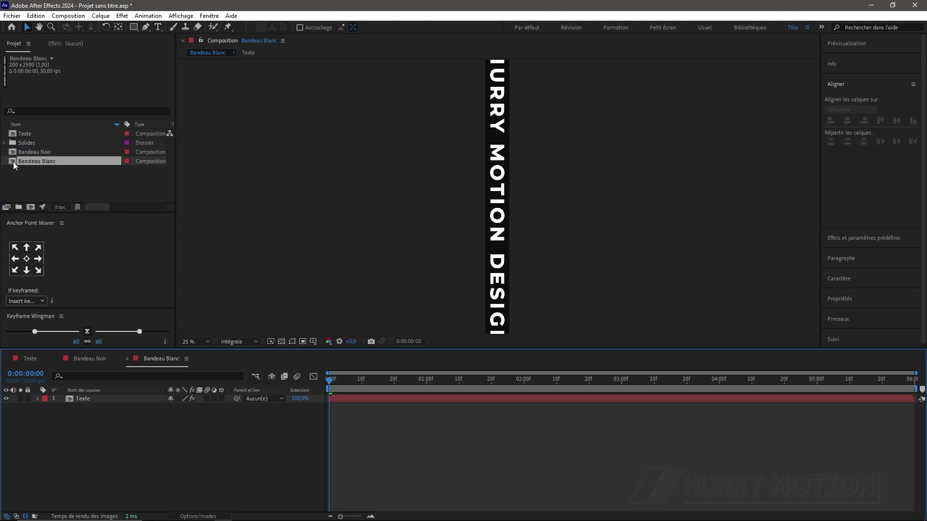
{"action": "left_click", "coordinate": [83, 399]}
{"action": "left_click", "coordinate": [66, 47]}
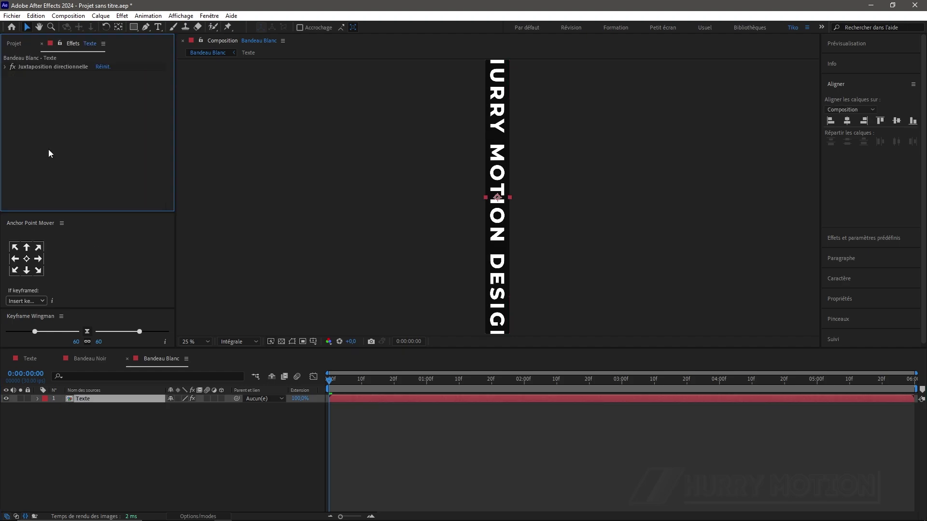
{"action": "key", "text": "ctrl+space"}
{"action": "type", "text": "teinte"}
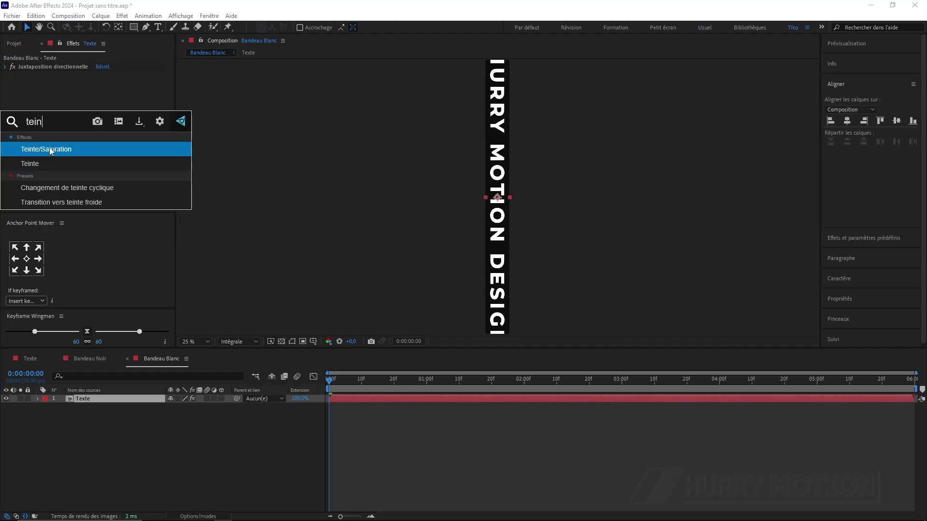
{"action": "key", "text": "Return"}
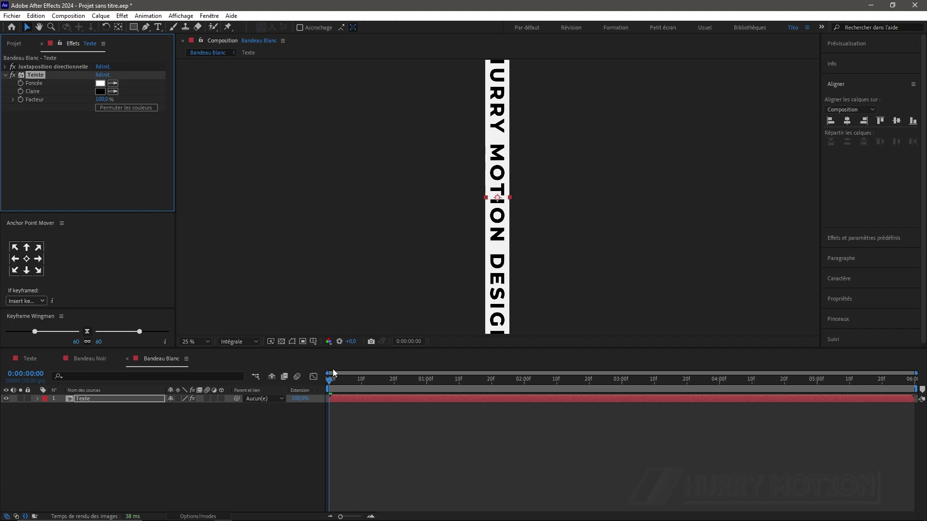
{"action": "left_click_drag", "start_coordinate": [329, 380], "coordinate": [525, 342]}
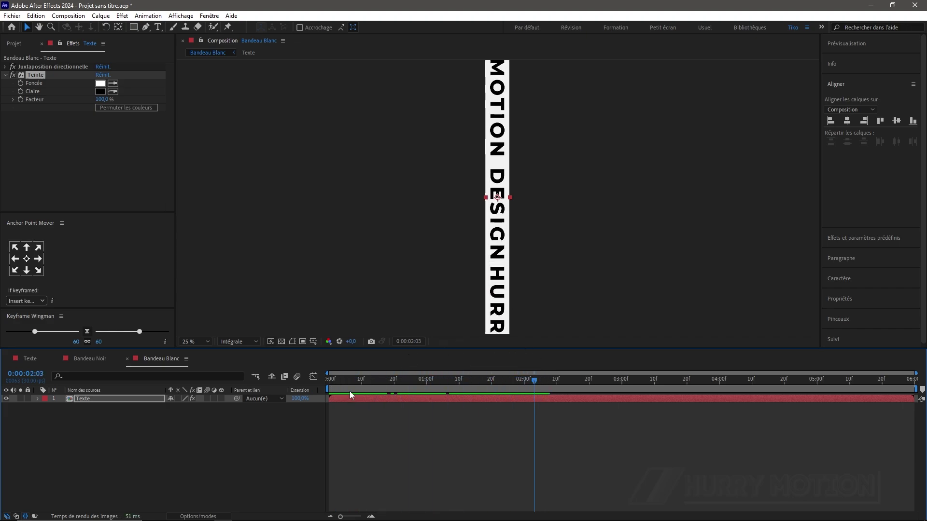
Step: Reverse the Juxtaposition centrale keyframes in Bandeau Blanc so the text scrolls in the opposite direction
{"action": "key", "text": "u"}
{"action": "left_click_drag", "start_coordinate": [350, 409], "coordinate": [328, 417]}
{"action": "left_click_drag", "start_coordinate": [903, 412], "coordinate": [913, 419]}
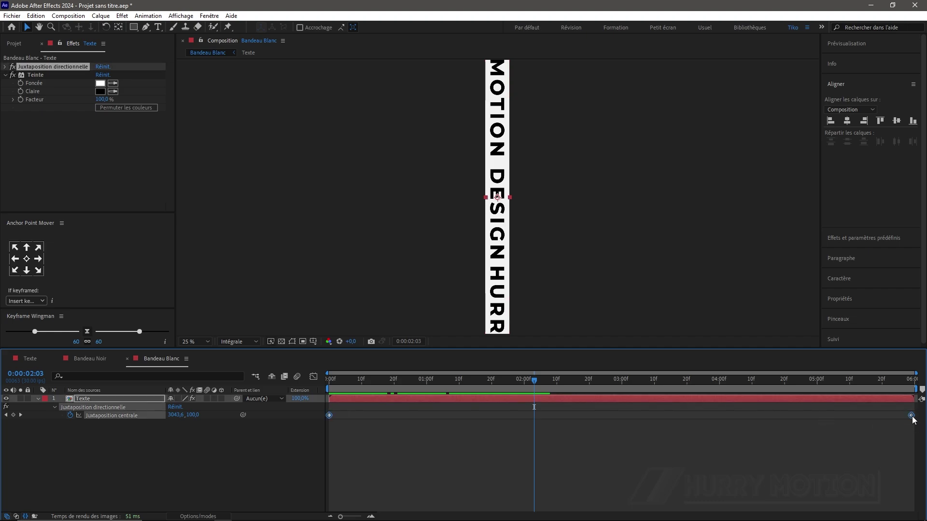
{"action": "right_click", "coordinate": [912, 416]}
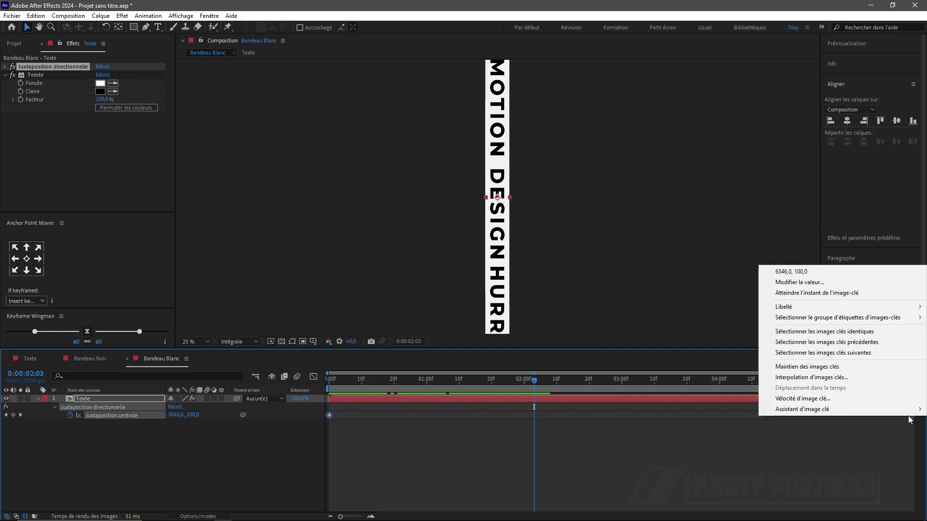
{"action": "mouse_move", "coordinate": [907, 409]}
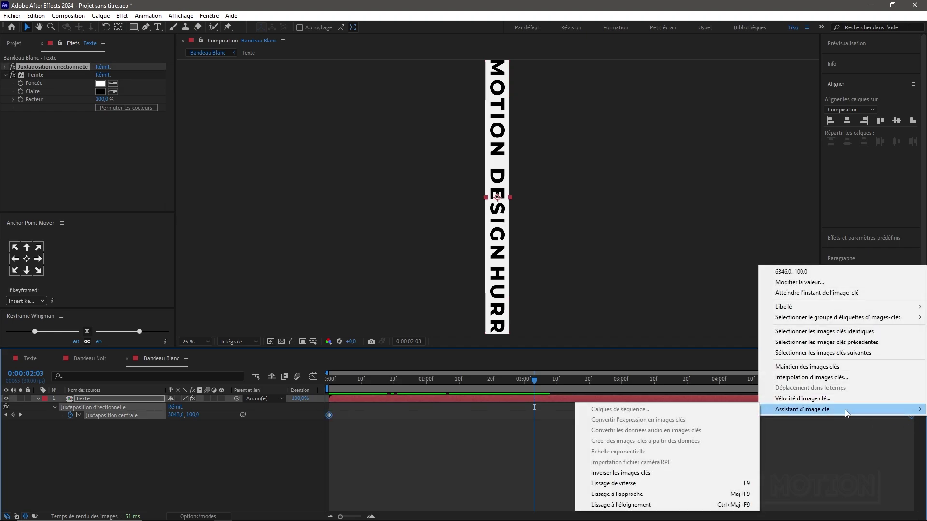
{"action": "left_click", "coordinate": [660, 471]}
{"action": "left_click_drag", "start_coordinate": [534, 384], "coordinate": [307, 369]}
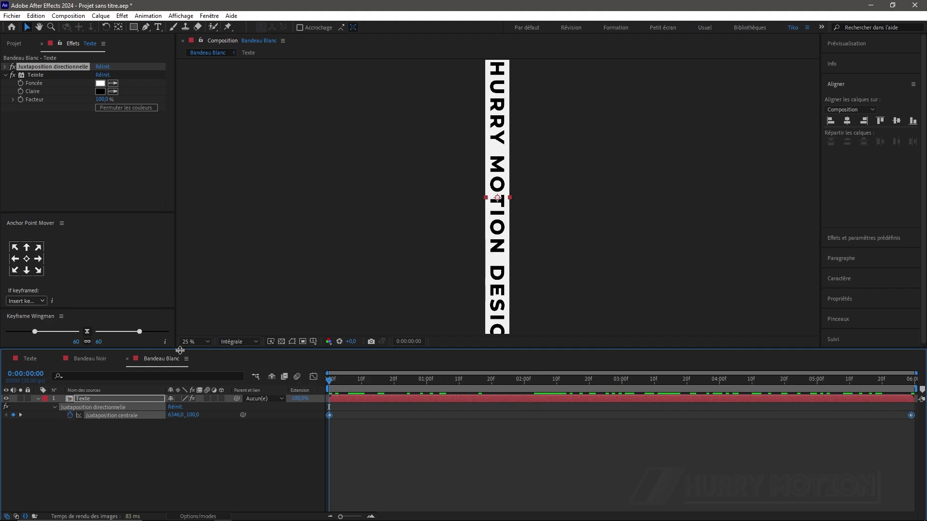
{"action": "left_click", "coordinate": [37, 399]}
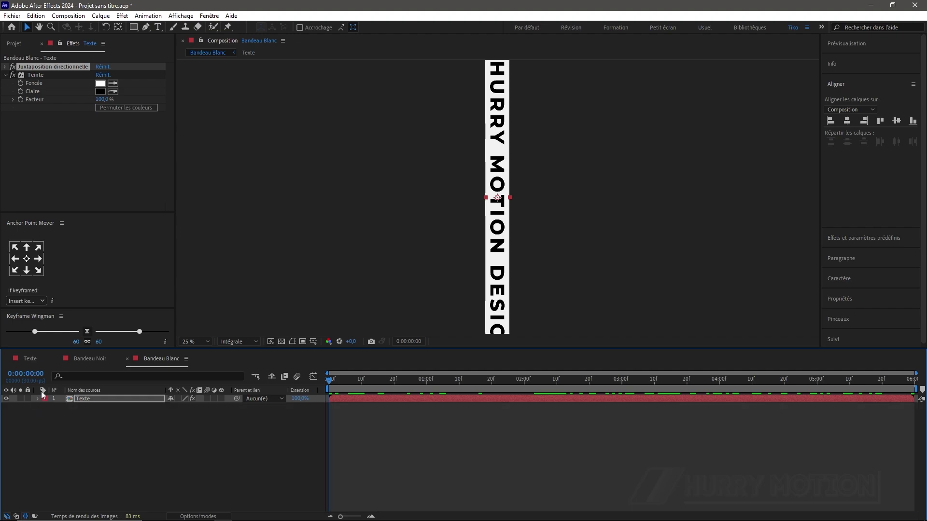
Step: Create a new composition named Animation Texte, 1920 px wide and 1920 px high
{"action": "left_click", "coordinate": [82, 357]}
{"action": "left_click", "coordinate": [144, 360]}
{"action": "left_click", "coordinate": [30, 358]}
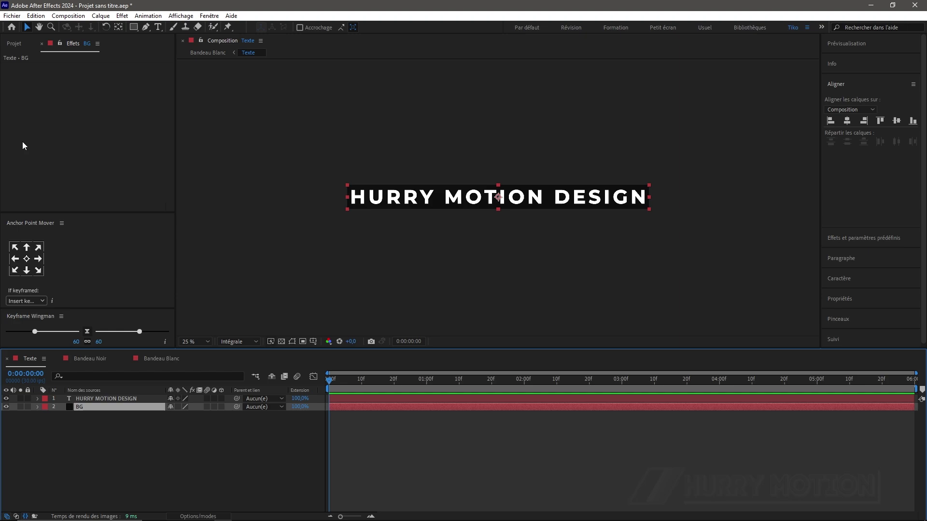
{"action": "left_click", "coordinate": [14, 44]}
{"action": "left_click", "coordinate": [31, 208]}
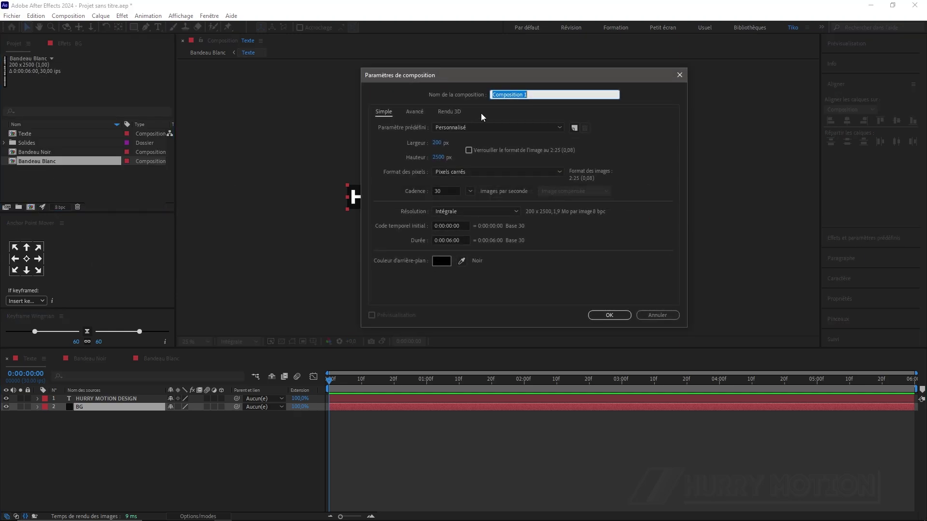
{"action": "type", "text": "Animation Texte"}
{"action": "key", "text": "Tab"}
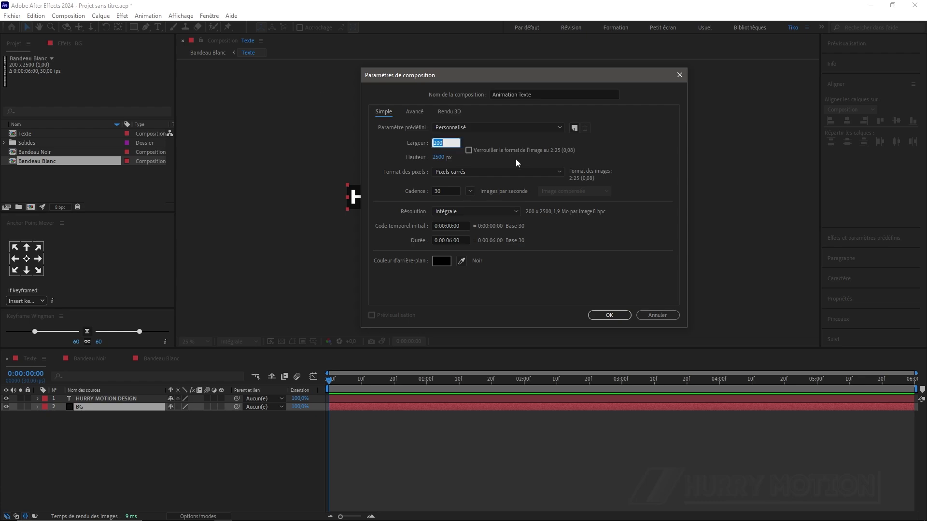
{"action": "type", "text": "1920"}
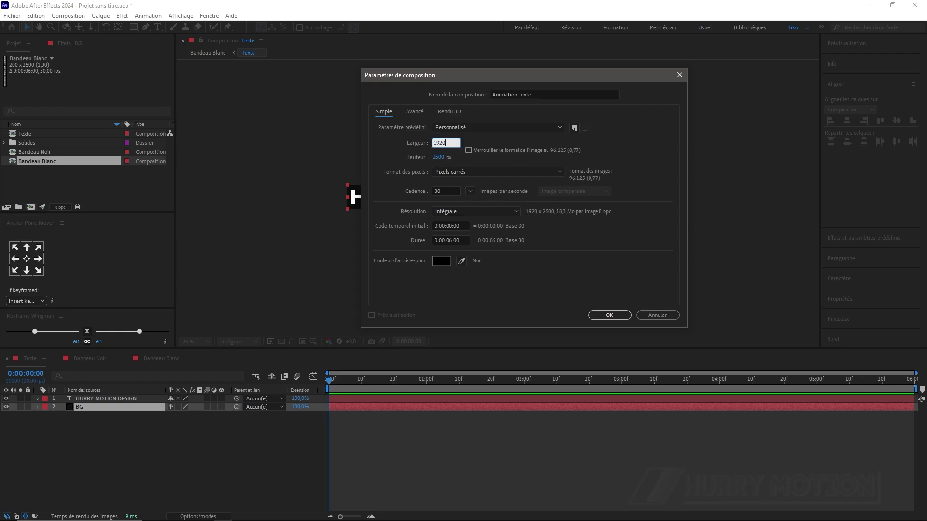
{"action": "key", "text": "Tab"}
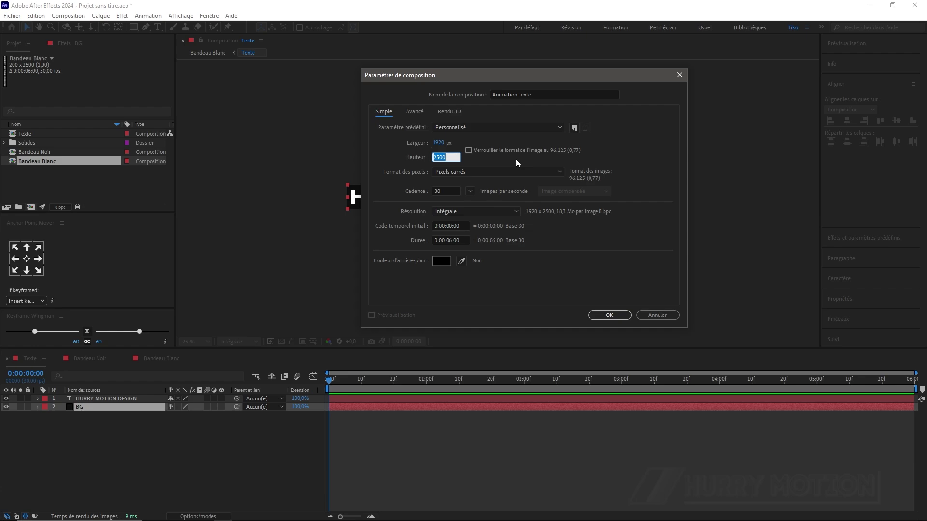
{"action": "type", "text": "1920"}
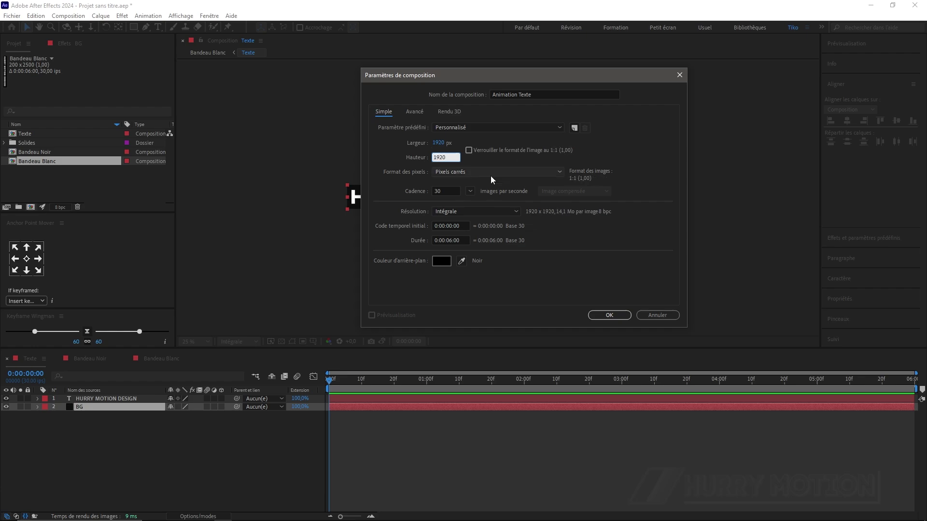
{"action": "key", "text": "Return"}
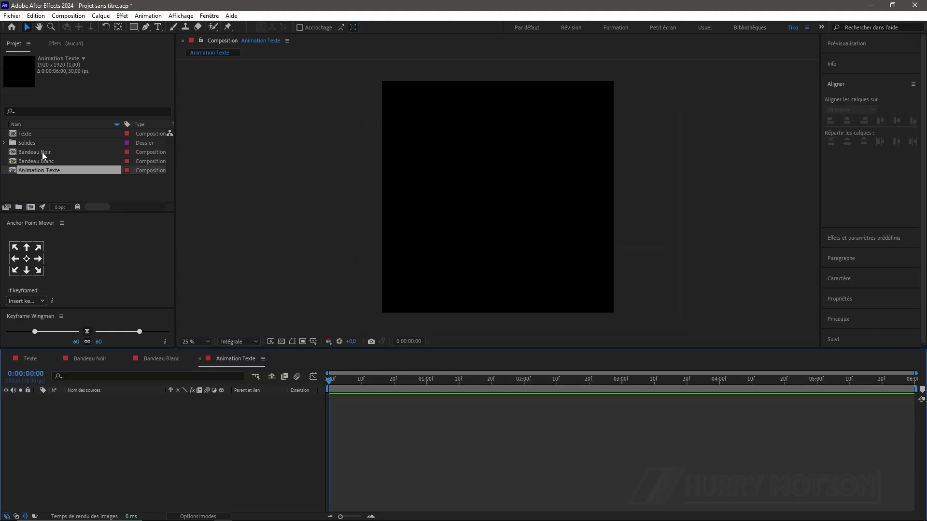
Step: Add Bandeau Noir as a layer in the Animation Texte composition and set its scale to 60%
{"action": "left_click_drag", "start_coordinate": [44, 155], "coordinate": [117, 418]}
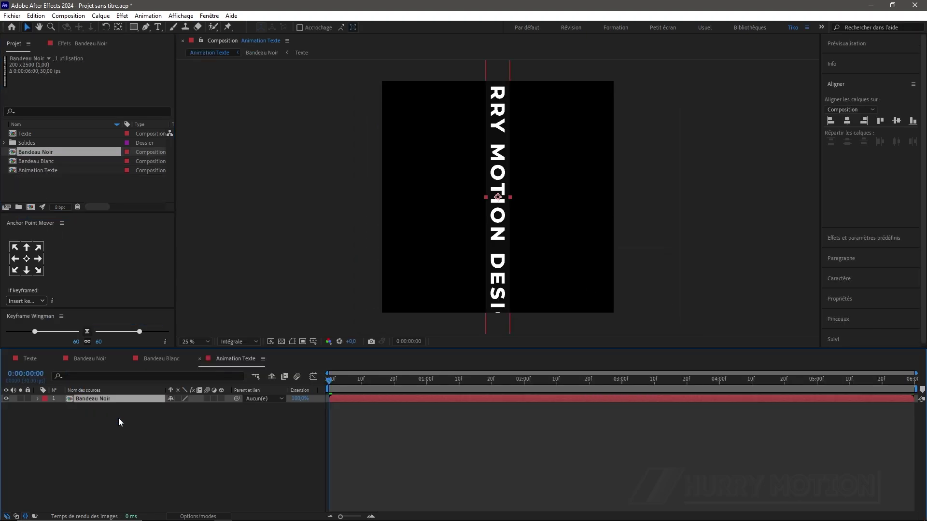
{"action": "key", "text": "s"}
{"action": "left_click_drag", "start_coordinate": [200, 406], "coordinate": [180, 407]}
{"action": "left_click", "coordinate": [181, 407]}
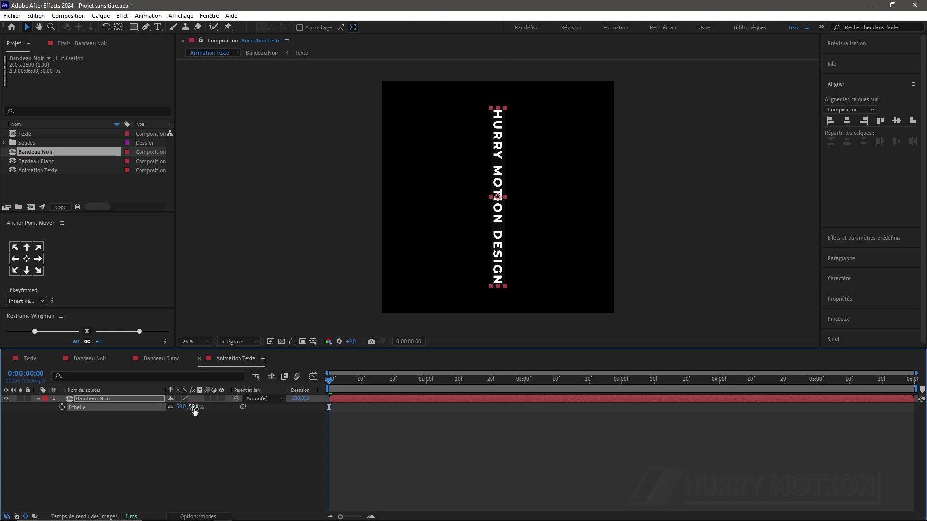
{"action": "type", "text": "60"}
{"action": "key", "text": "Return"}
Step: Rotate the Bandeau Noir layer to -98° so the band runs almost horizontally with a slight tilt
{"action": "left_click", "coordinate": [101, 398]}
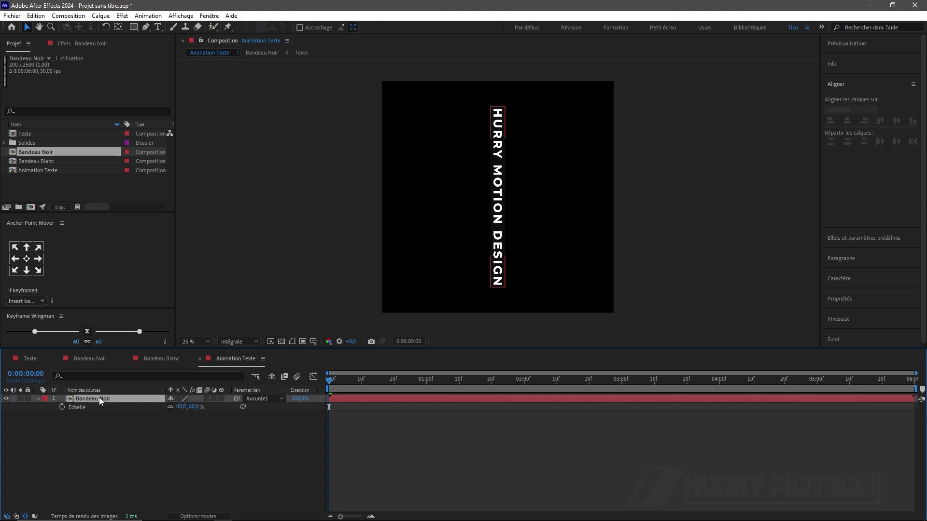
{"action": "key", "text": "r"}
{"action": "left_click_drag", "start_coordinate": [182, 408], "coordinate": [137, 425]}
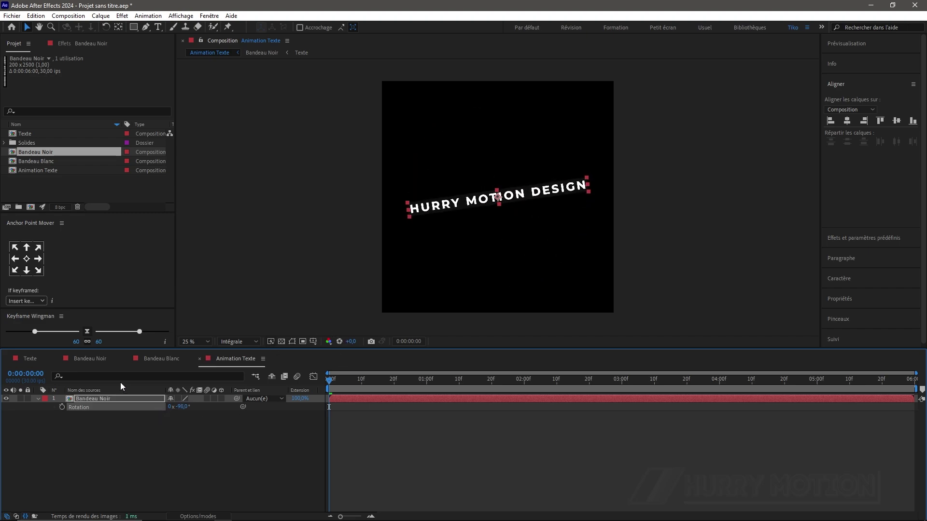
Step: Apply the CC Cylinder effect to the Bandeau Noir layer, collapse the layer's transformations, and preview the scrolling band up to 0:00:01:22
{"action": "left_click", "coordinate": [65, 45]}
{"action": "key", "text": "ctrl+space"}
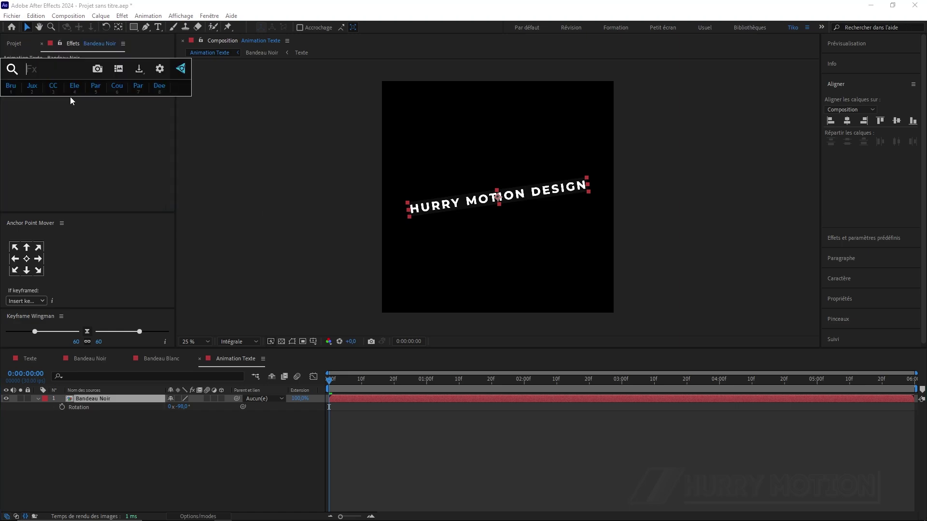
{"action": "type", "text": "cc c"}
{"action": "left_click", "coordinate": [55, 154]}
{"action": "scroll", "coordinate": [419, 211], "scroll_direction": "up", "scroll_amount": 2}
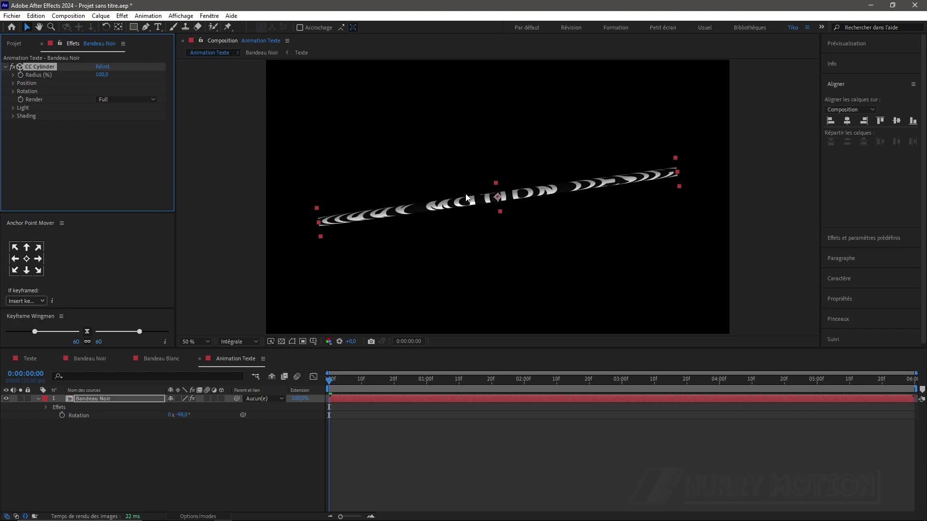
{"action": "left_click", "coordinate": [177, 399]}
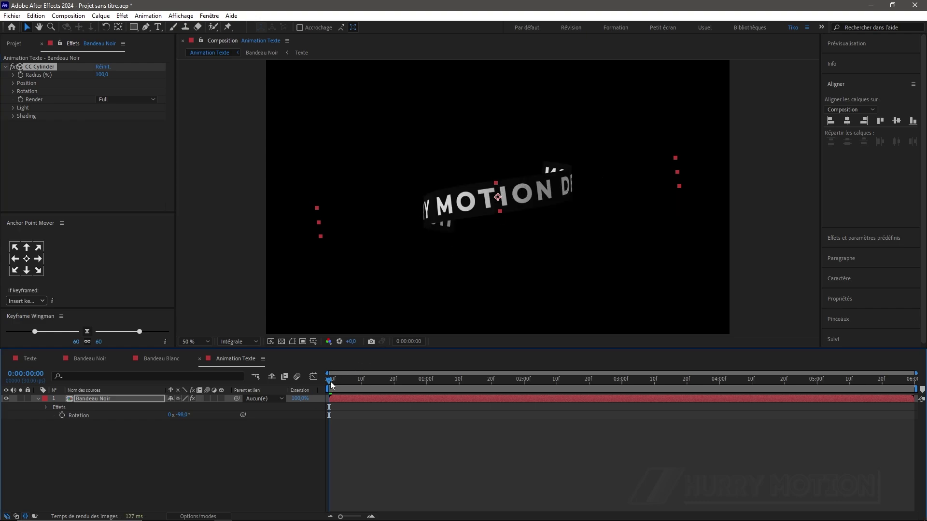
{"action": "left_click_drag", "start_coordinate": [331, 381], "coordinate": [498, 381]}
{"action": "left_click_drag", "start_coordinate": [182, 418], "coordinate": [186, 423]}
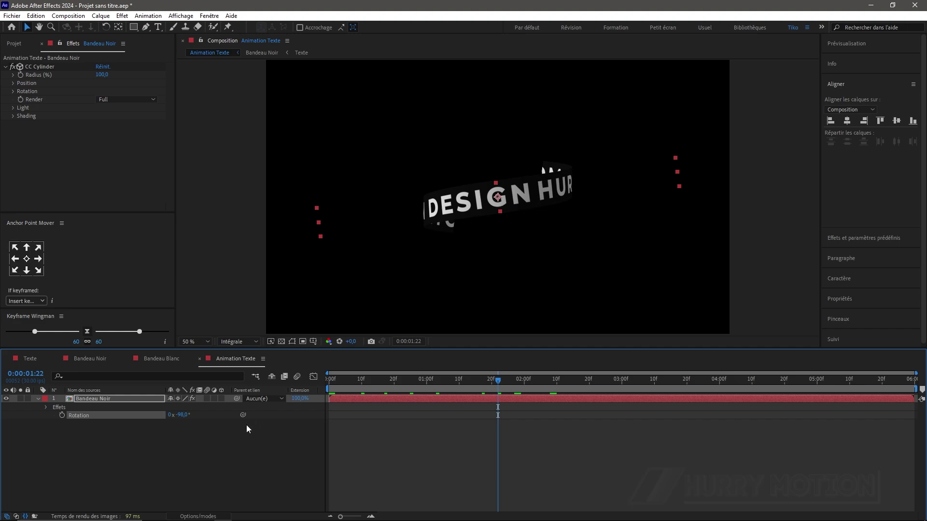
{"action": "left_click", "coordinate": [244, 446]}
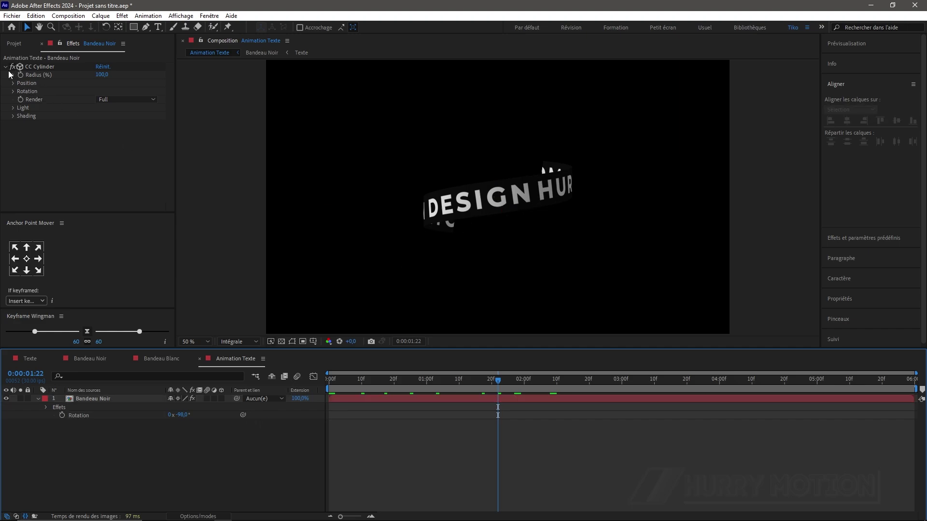
Step: Adjust the CC Cylinder light settings to brighten the band's text more evenly
{"action": "left_click", "coordinate": [12, 107]}
{"action": "left_click", "coordinate": [135, 138]}
{"action": "left_click_drag", "start_coordinate": [135, 138], "coordinate": [164, 141]}
{"action": "left_click", "coordinate": [13, 108]}
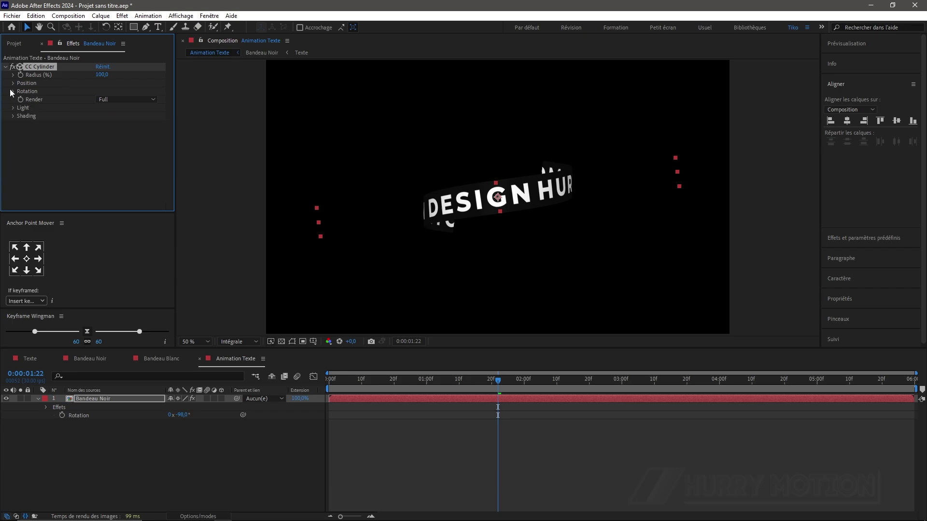
Step: Set the CC Cylinder Position Z to -800 to enlarge the band in the composition
{"action": "left_click", "coordinate": [11, 82]}
{"action": "key", "text": "comma"}
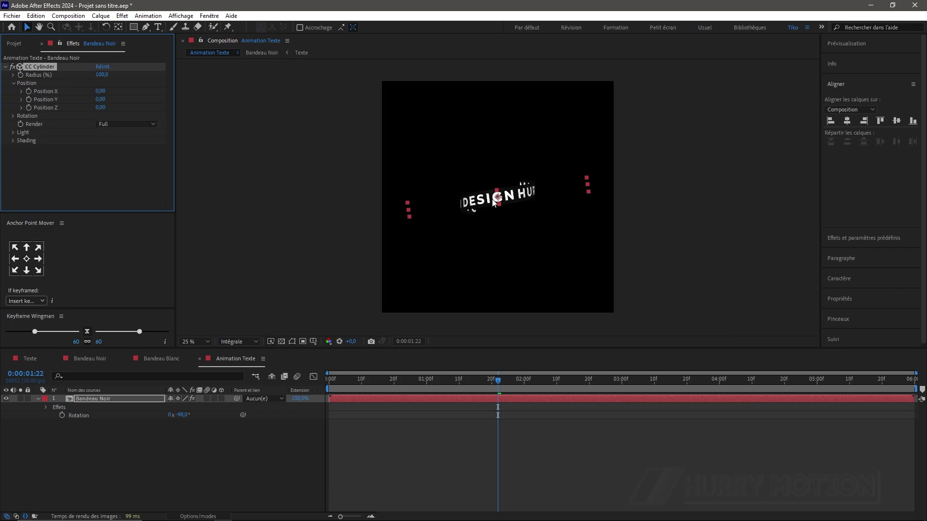
{"action": "left_click_drag", "start_coordinate": [100, 108], "coordinate": [70, 120]}
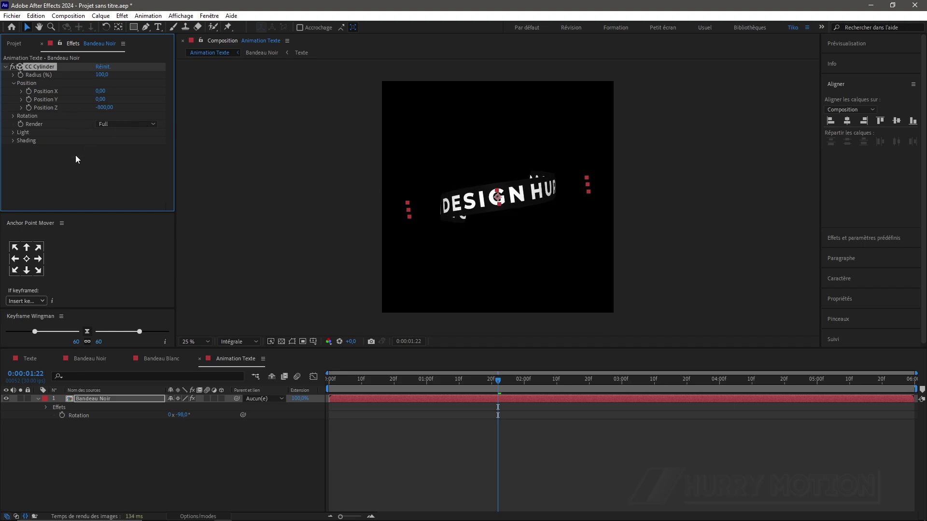
{"action": "left_click", "coordinate": [13, 83]}
Step: Set the CC Cylinder rotation to -5° on X, 80° on Y and 9° on Z
{"action": "left_click", "coordinate": [13, 91]}
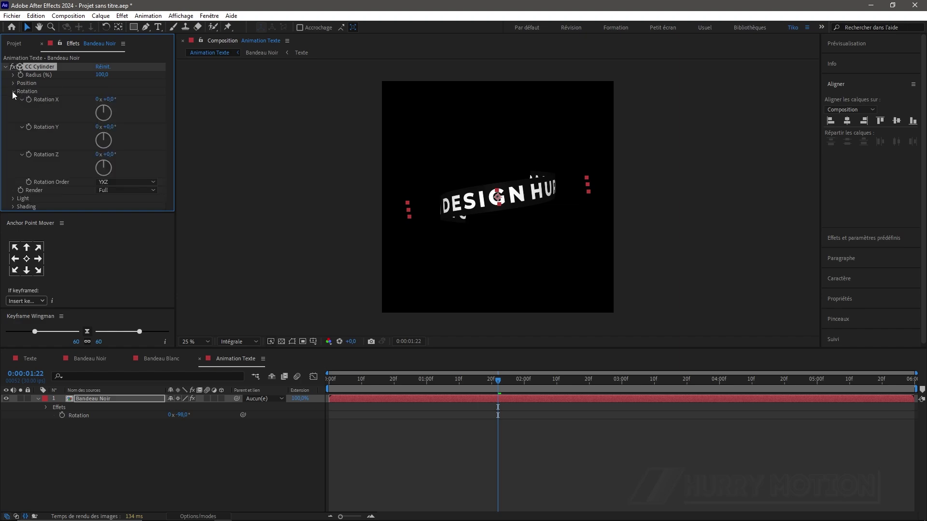
{"action": "left_click_drag", "start_coordinate": [108, 100], "coordinate": [109, 102]}
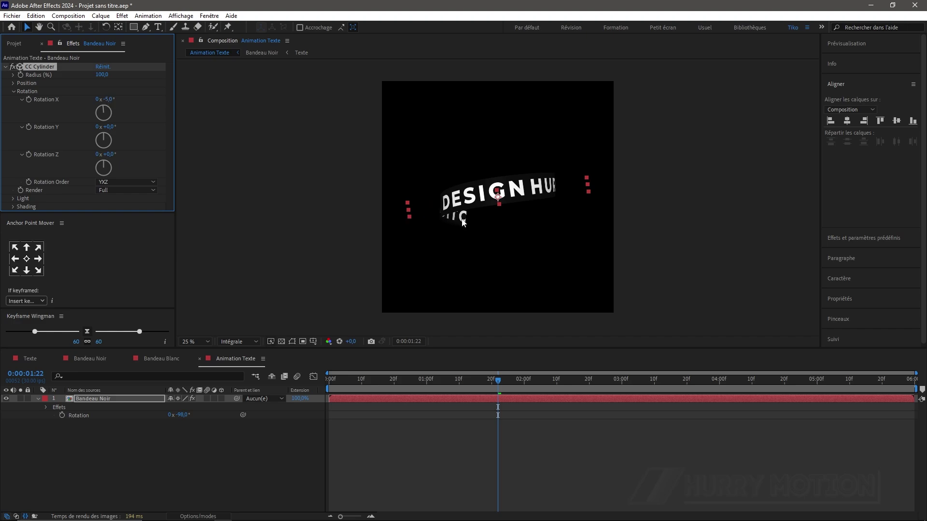
{"action": "left_click_drag", "start_coordinate": [111, 131], "coordinate": [154, 133]}
{"action": "left_click", "coordinate": [111, 127]}
{"action": "type", "text": "80"}
{"action": "key", "text": "Return"}
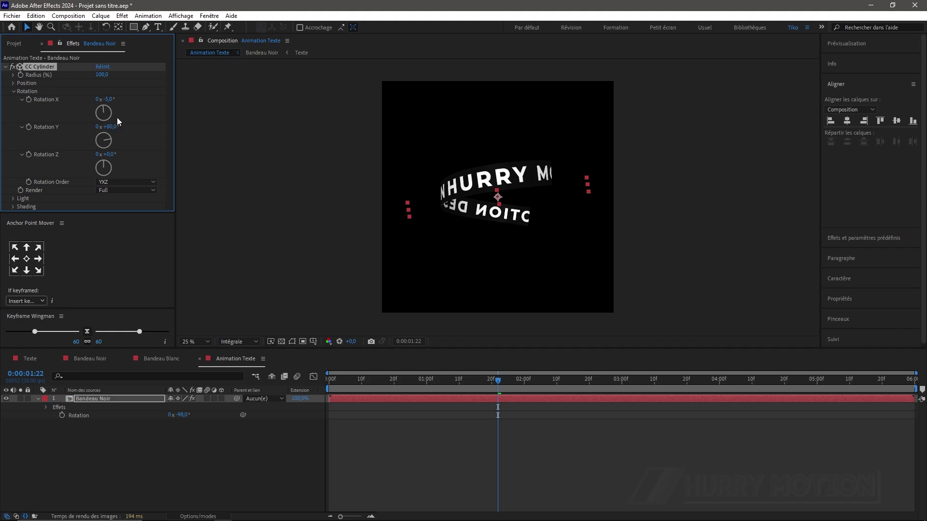
{"action": "left_click", "coordinate": [109, 155]}
{"action": "type", "text": "9"}
{"action": "key", "text": "Return"}
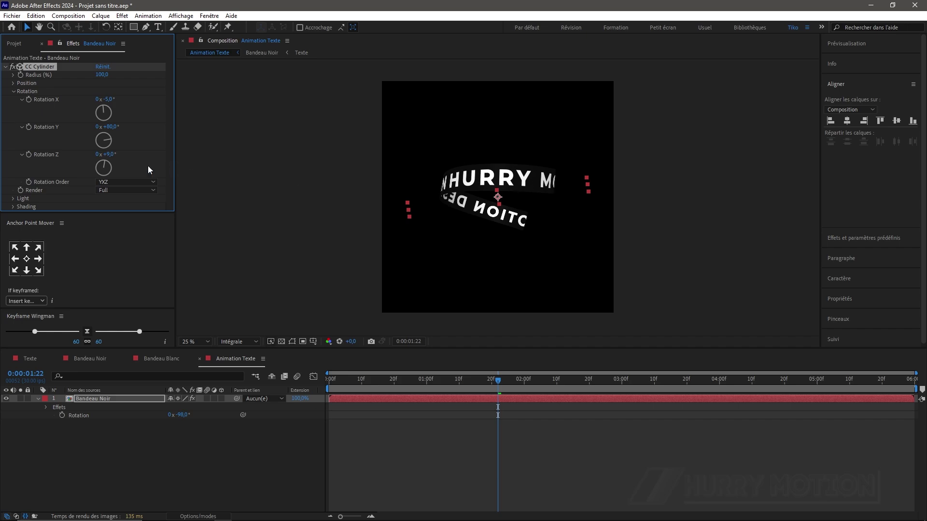
{"action": "left_click_drag", "start_coordinate": [113, 157], "coordinate": [113, 157]}
Step: Preview the curved band back to 0:00:01:14 and set the CC Cylinder Render option to Outside
{"action": "key", "text": "period"}
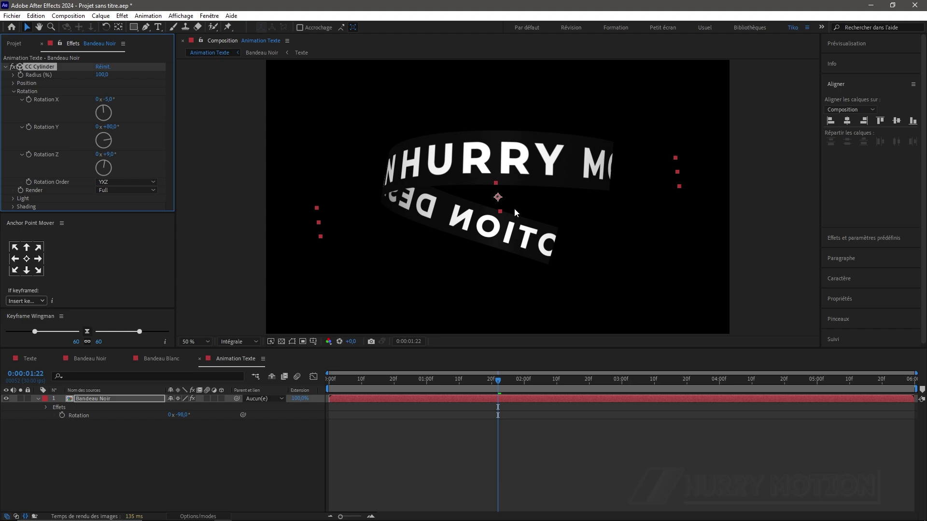
{"action": "left_click_drag", "start_coordinate": [502, 384], "coordinate": [472, 372]}
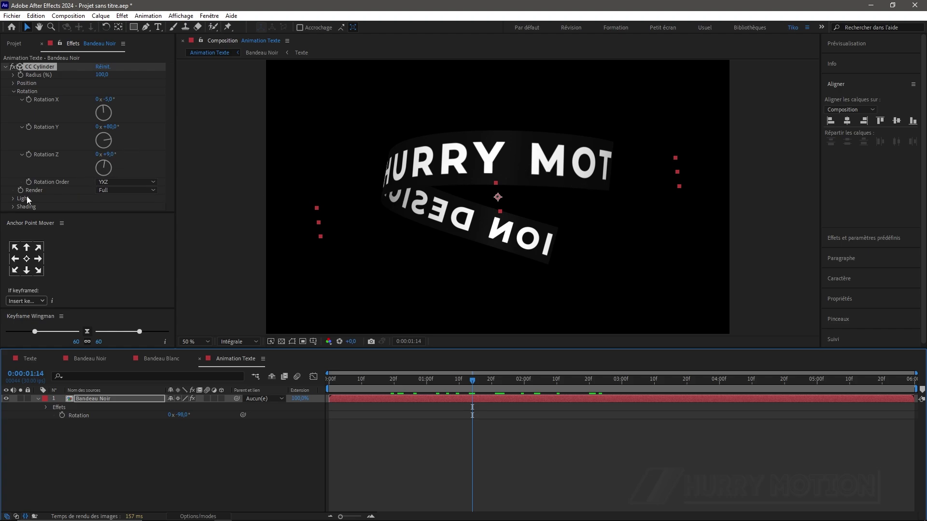
{"action": "left_click", "coordinate": [109, 191]}
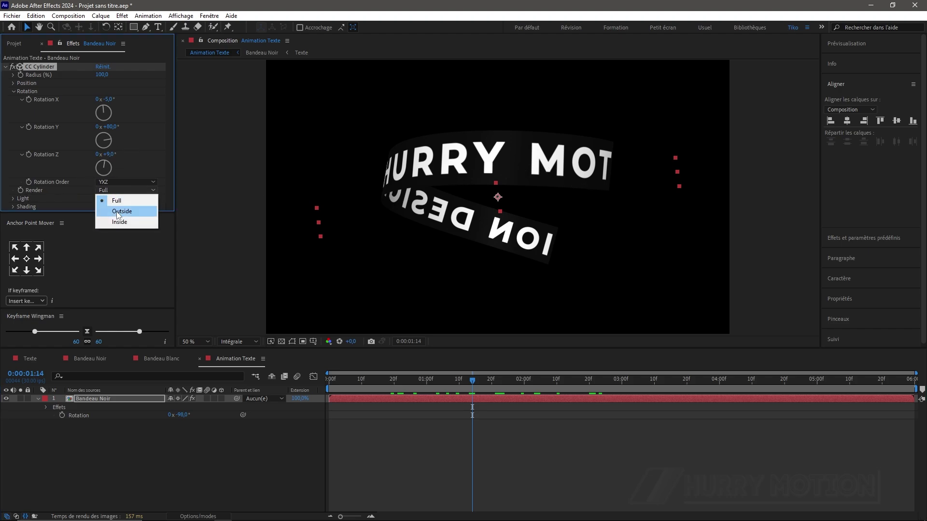
{"action": "left_click", "coordinate": [119, 213]}
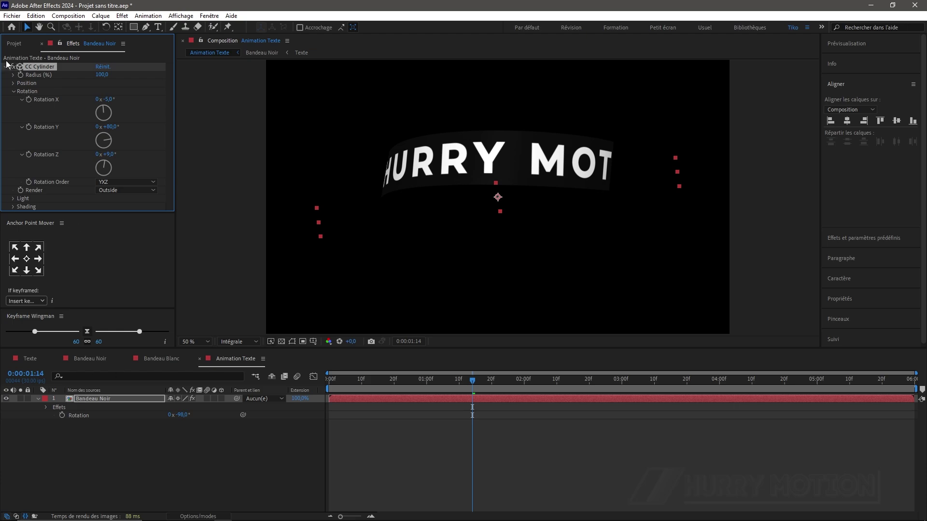
Step: Duplicate the Bandeau Noir layer in Animation Texte and replace the lower copy with the Bandeau Blanc composition
{"action": "left_click", "coordinate": [14, 44]}
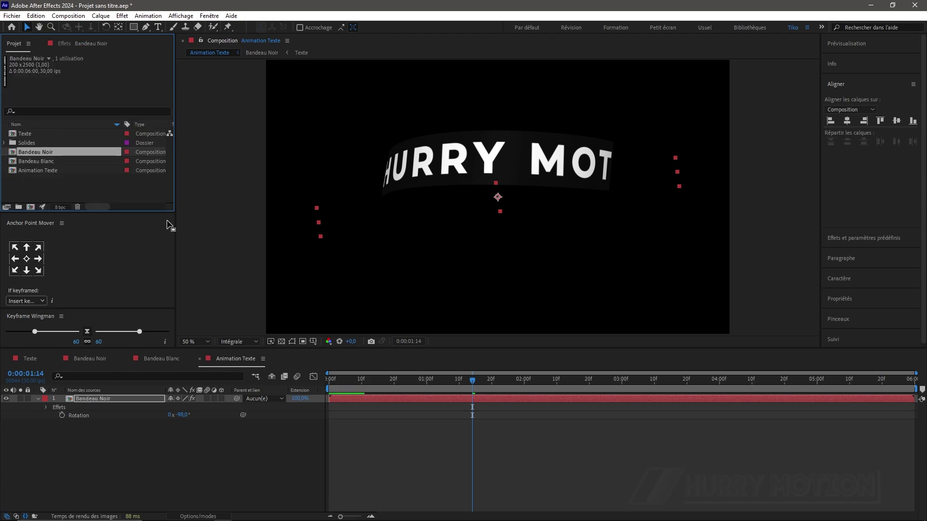
{"action": "left_click", "coordinate": [100, 399]}
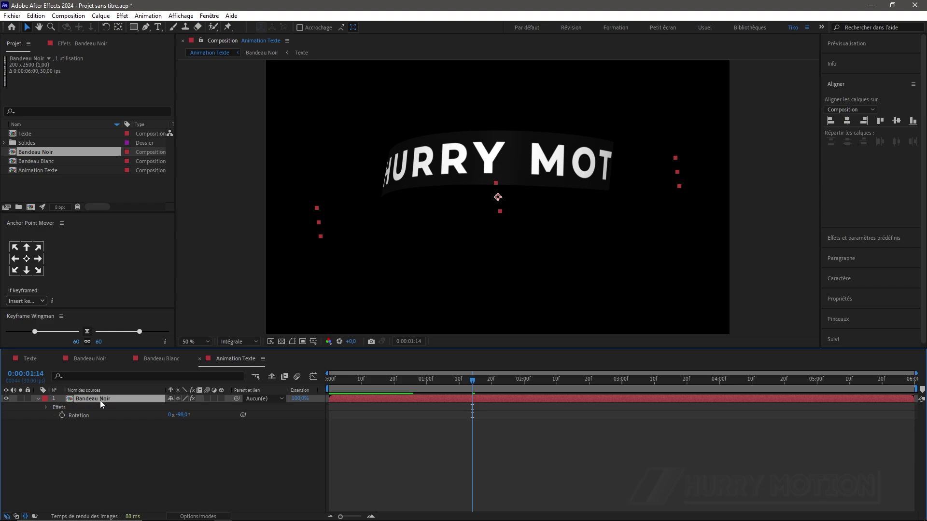
{"action": "key", "text": "ctrl+d"}
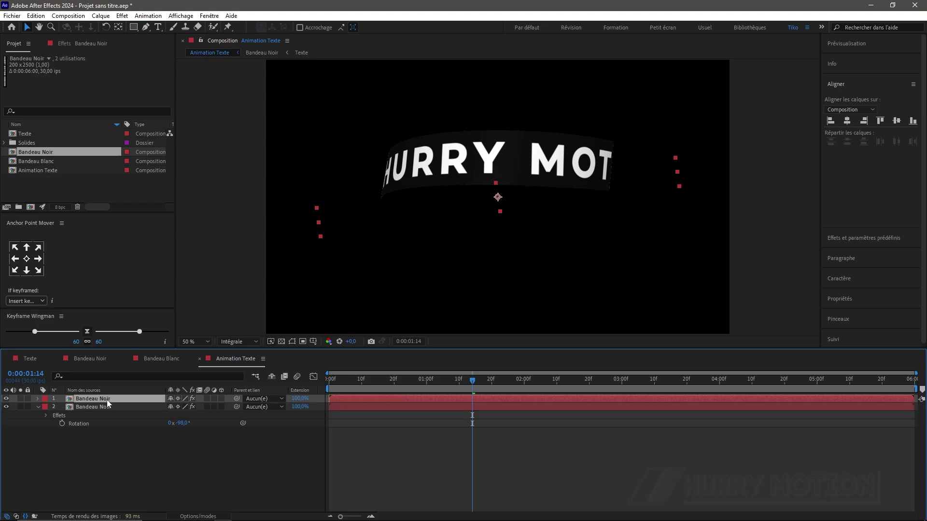
{"action": "left_click", "coordinate": [38, 408]}
{"action": "left_click", "coordinate": [80, 407]}
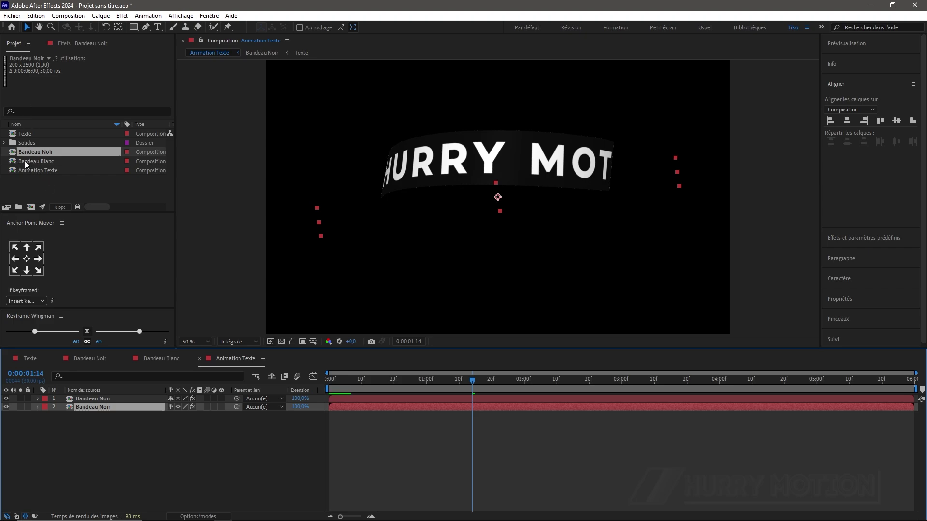
{"action": "left_click_drag", "start_coordinate": [29, 161], "coordinate": [99, 406]}
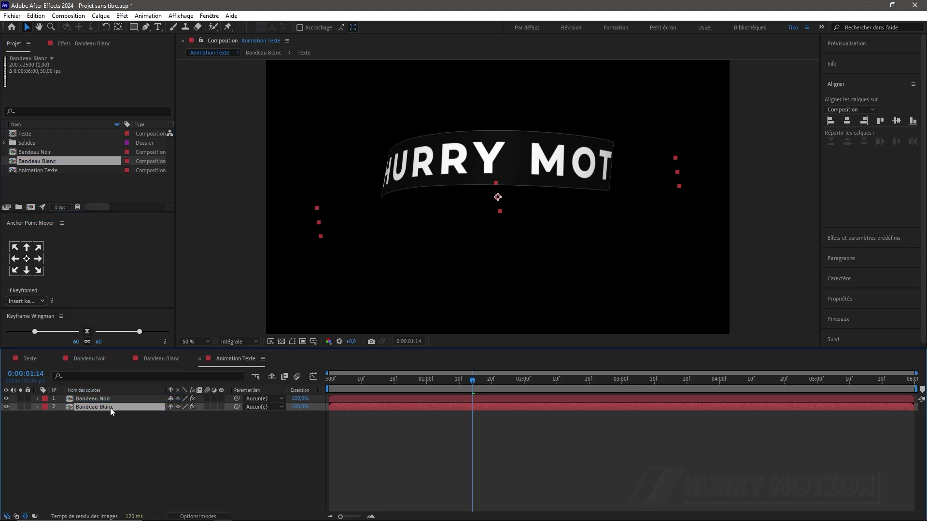
Step: Set the CC Cylinder Render option to Inside on the Bandeau Blanc layer and preview the animation
{"action": "left_click", "coordinate": [66, 44]}
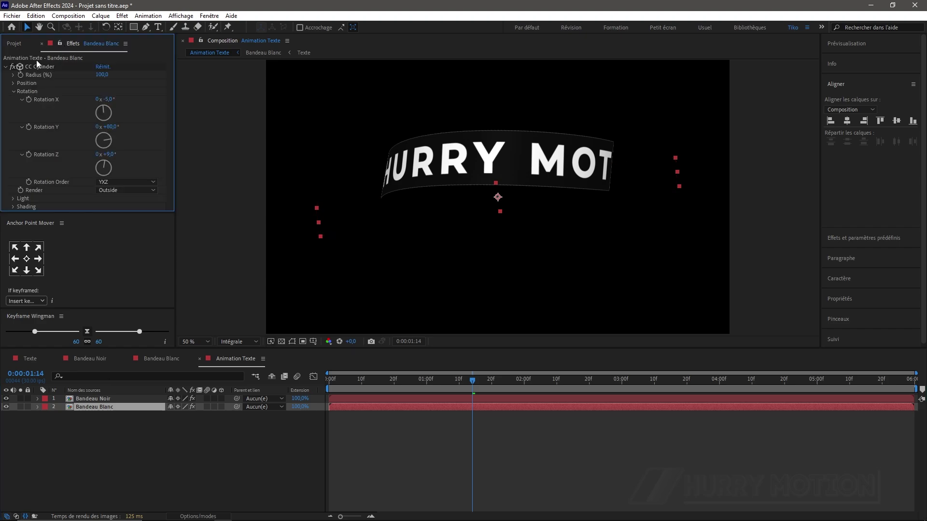
{"action": "left_click", "coordinate": [114, 191]}
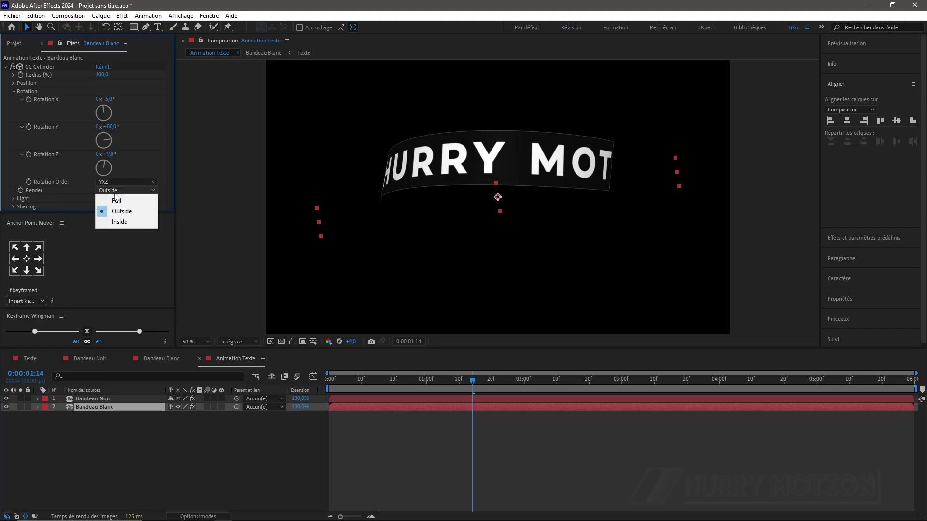
{"action": "left_click", "coordinate": [120, 224]}
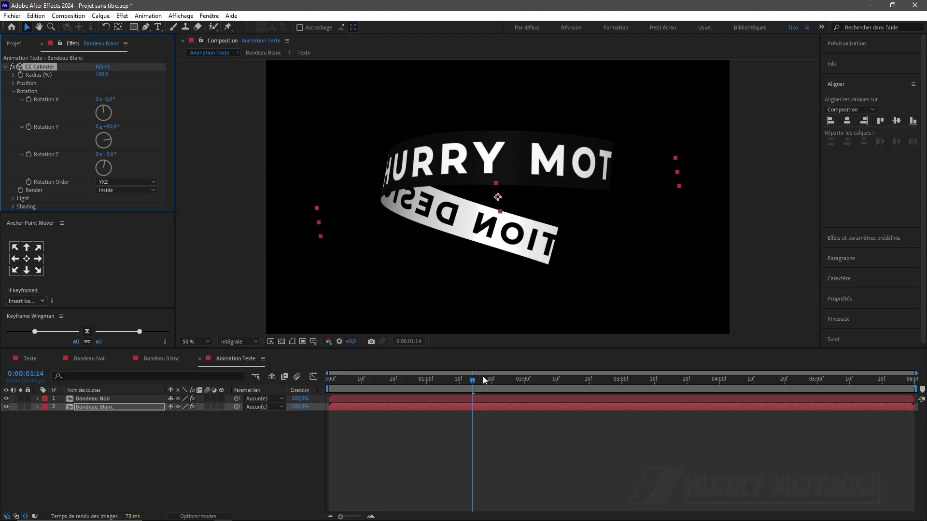
{"action": "left_click_drag", "start_coordinate": [483, 376], "coordinate": [335, 379]}
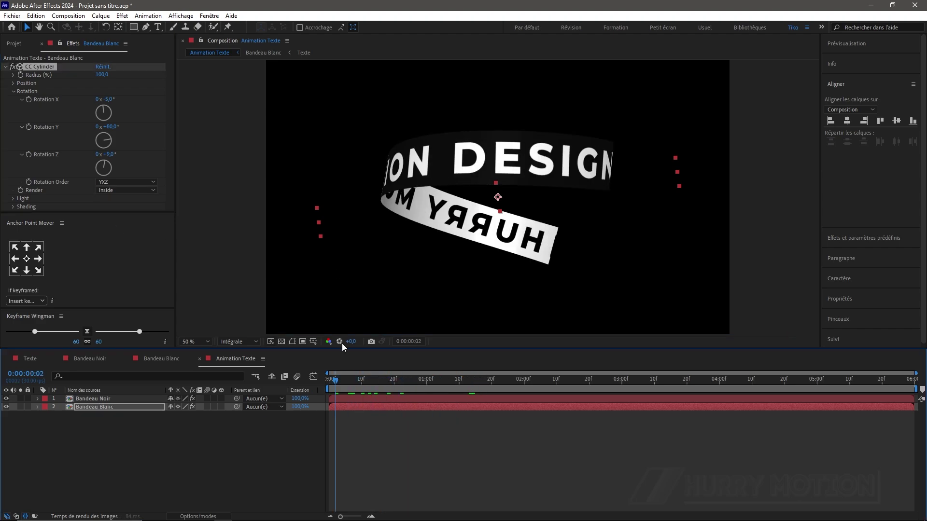
{"action": "key", "text": "space"}
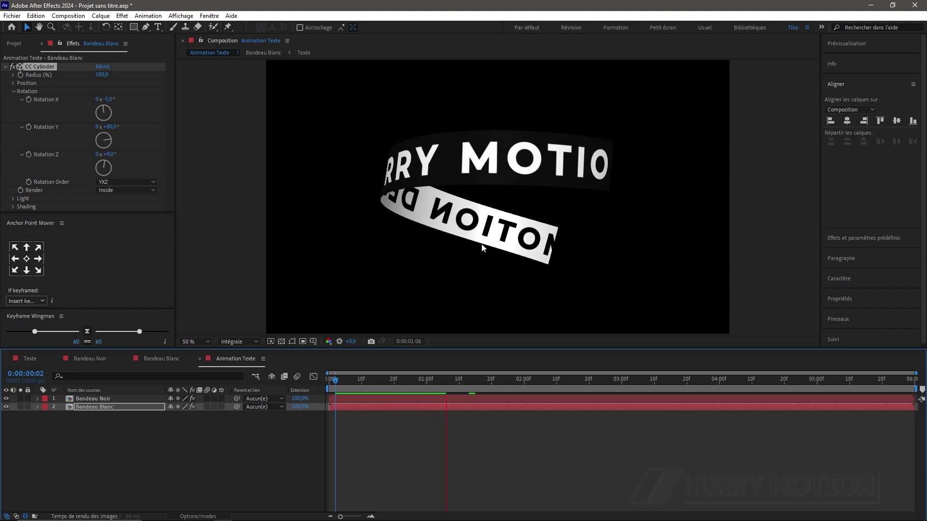
{"action": "key", "text": "space"}
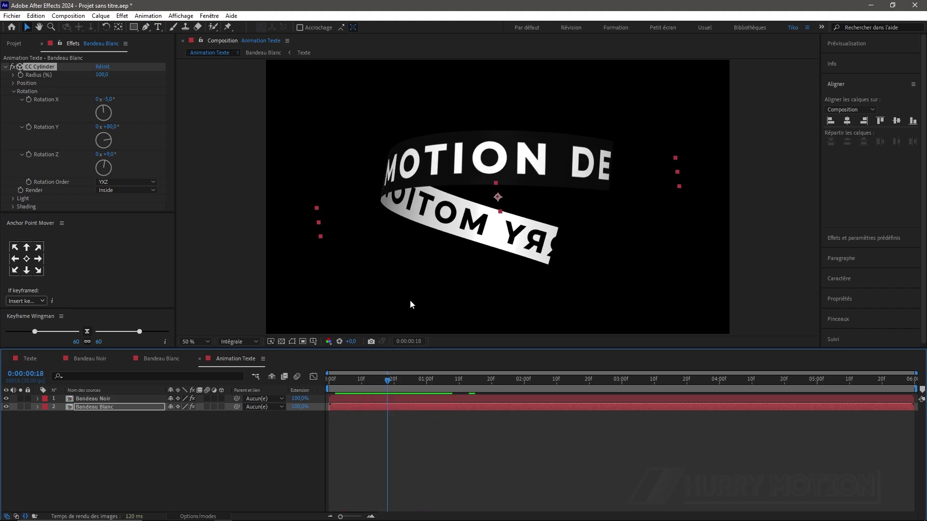
Step: Flip the mirrored text by setting the Bandeau Blanc layer's vertical scale to -60%, unlinked from the horizontal, and preview the result
{"action": "left_click", "coordinate": [112, 409]}
{"action": "key", "text": "s"}
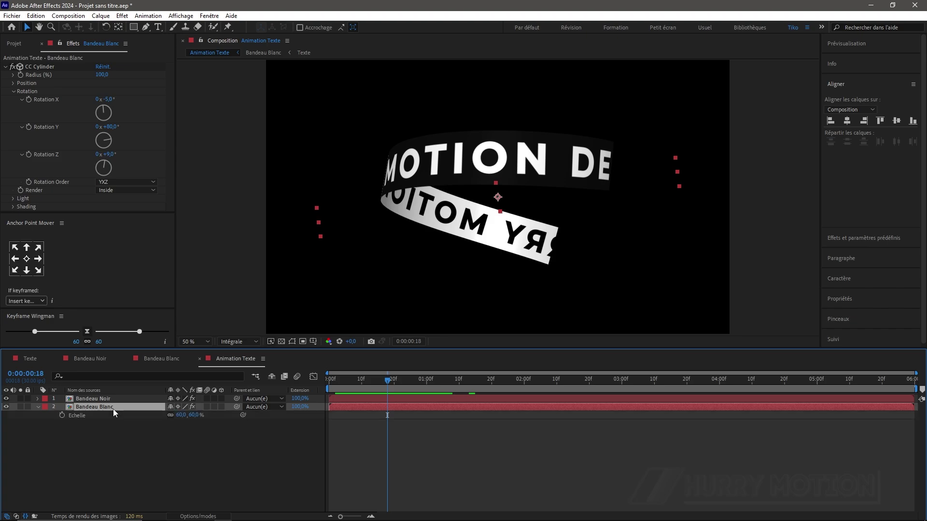
{"action": "left_click", "coordinate": [170, 415]}
{"action": "type", "text": "-60"}
{"action": "key", "text": "Return"}
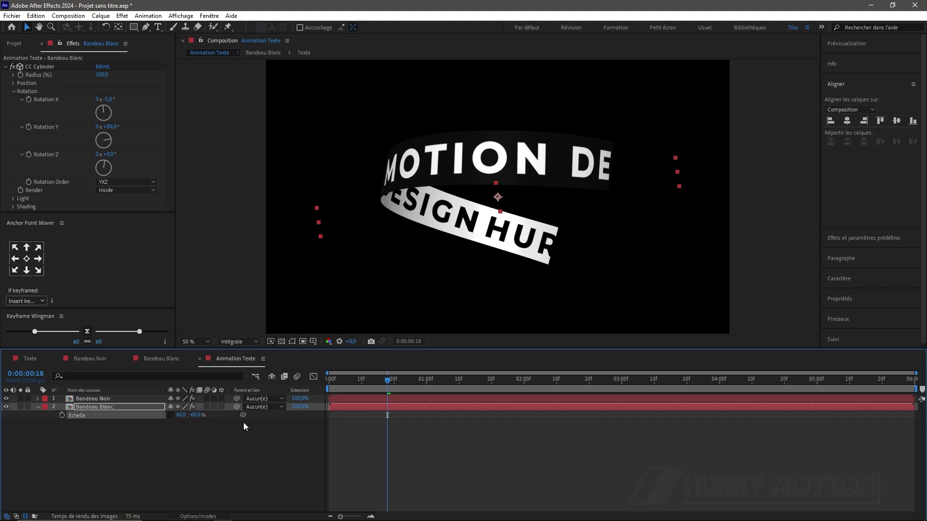
{"action": "key", "text": "space"}
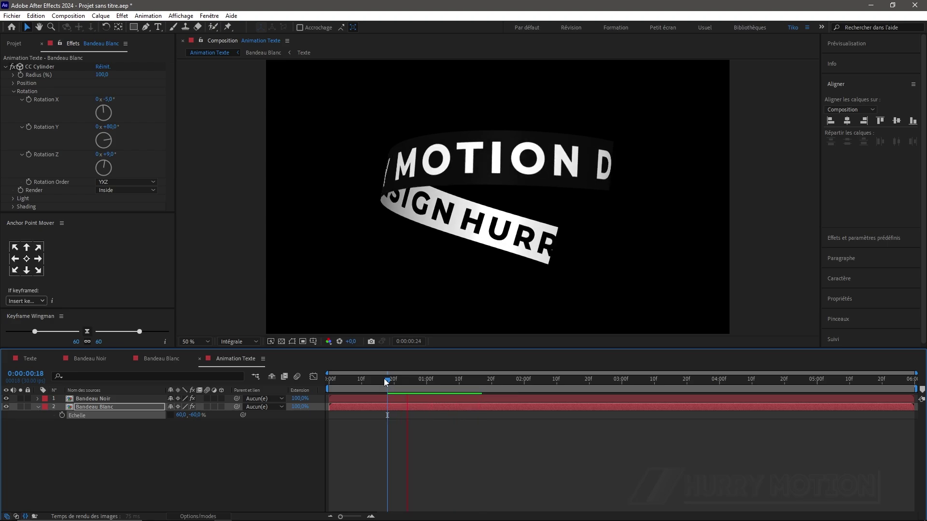
{"action": "key", "text": "space"}
{"action": "key", "text": "s"}
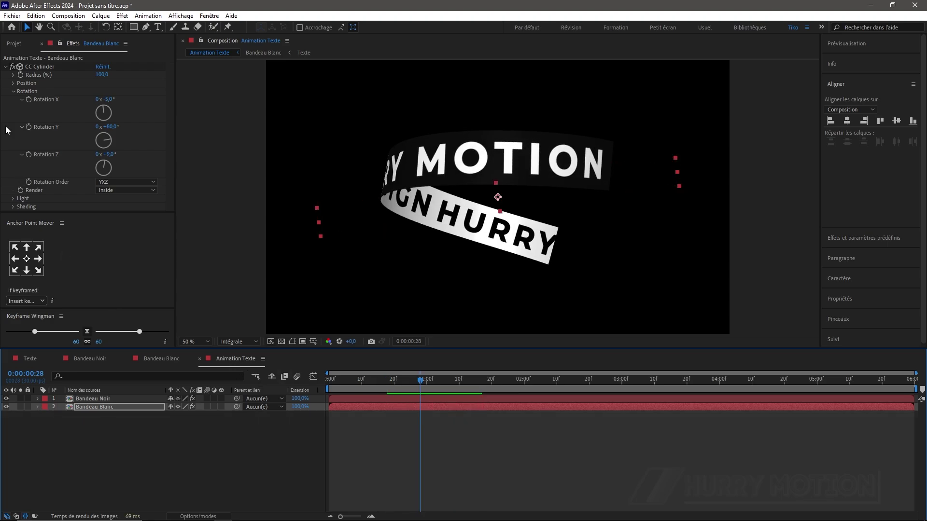
Step: Create a new composition named Rendu and add the Animation Texte composition to it as a layer
{"action": "left_click", "coordinate": [13, 43]}
{"action": "left_click", "coordinate": [30, 207]}
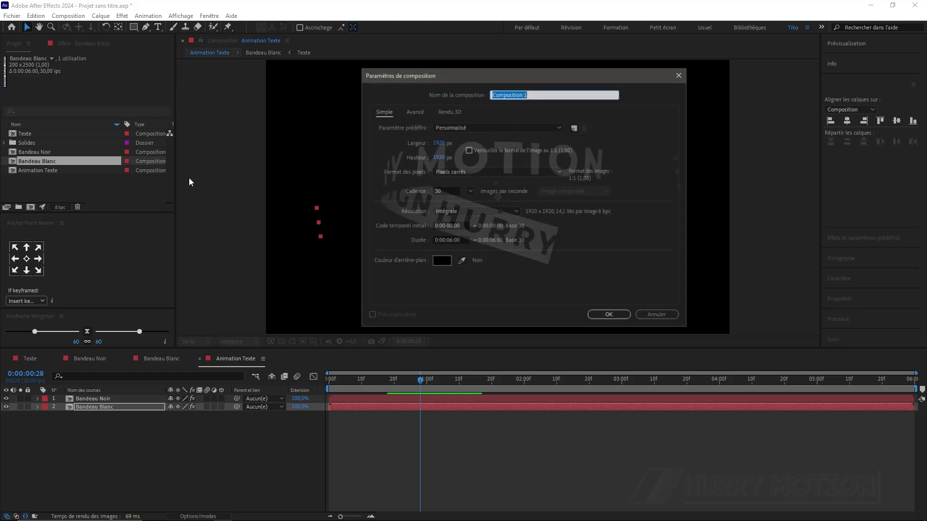
{"action": "left_click_drag", "start_coordinate": [526, 95], "coordinate": [412, 103]}
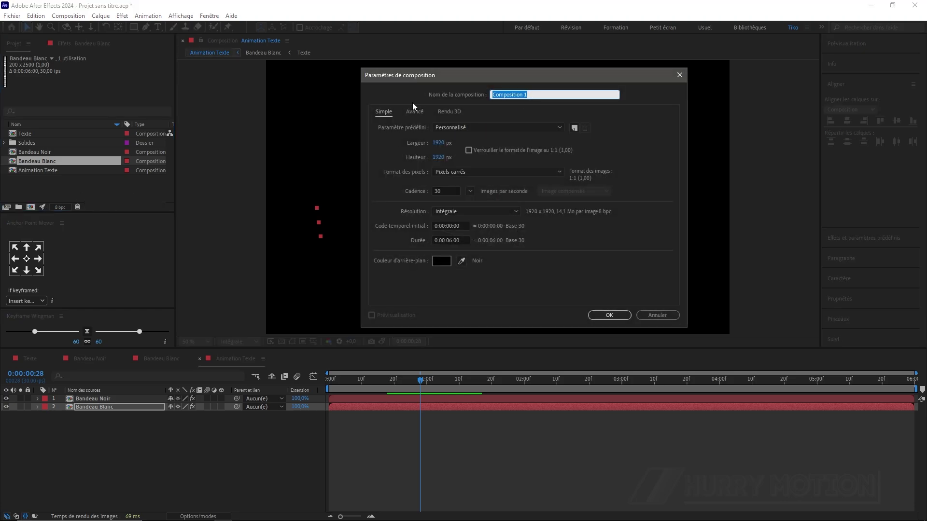
{"action": "type", "text": "Rendu"}
{"action": "left_click", "coordinate": [608, 316]}
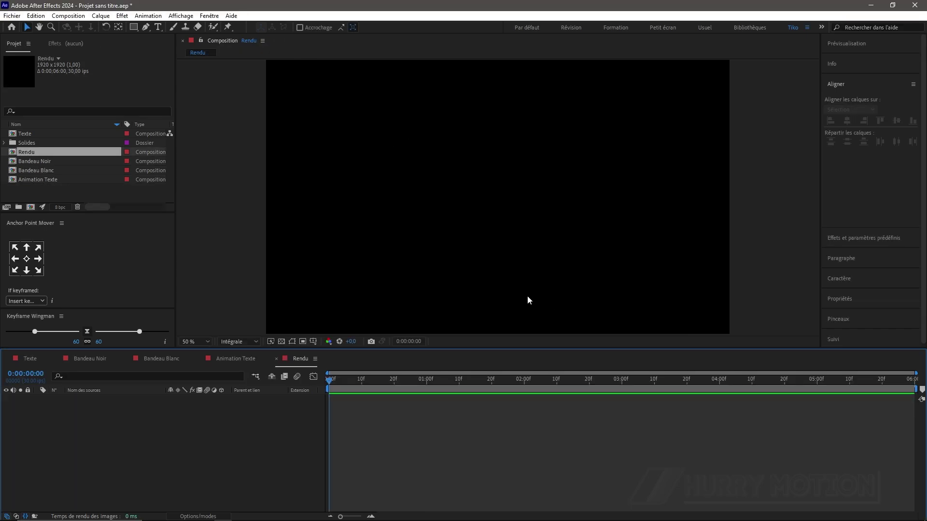
{"action": "left_click_drag", "start_coordinate": [31, 180], "coordinate": [100, 406]}
{"action": "scroll", "coordinate": [532, 198], "scroll_direction": "down", "scroll_amount": 2}
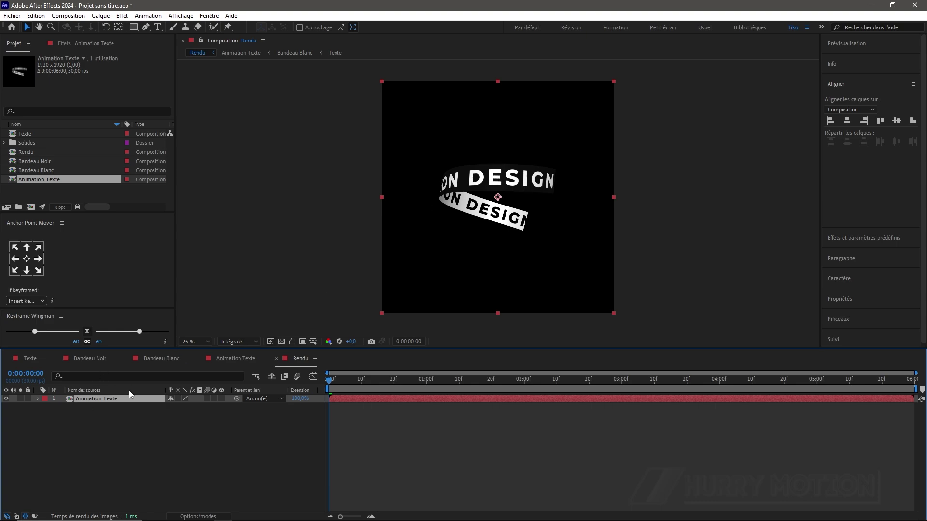
{"action": "key", "text": "ctrl+d"}
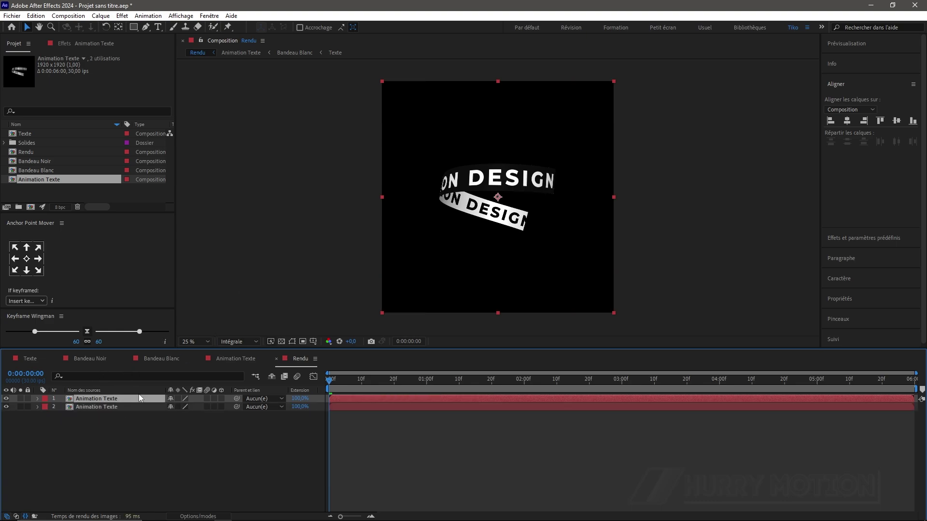
{"action": "key", "text": "p"}
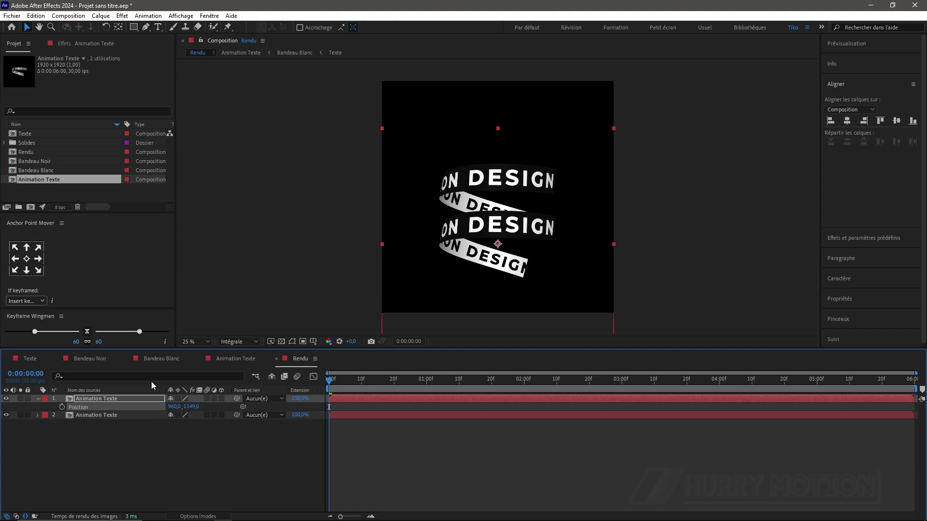
{"action": "key", "text": "Delete"}
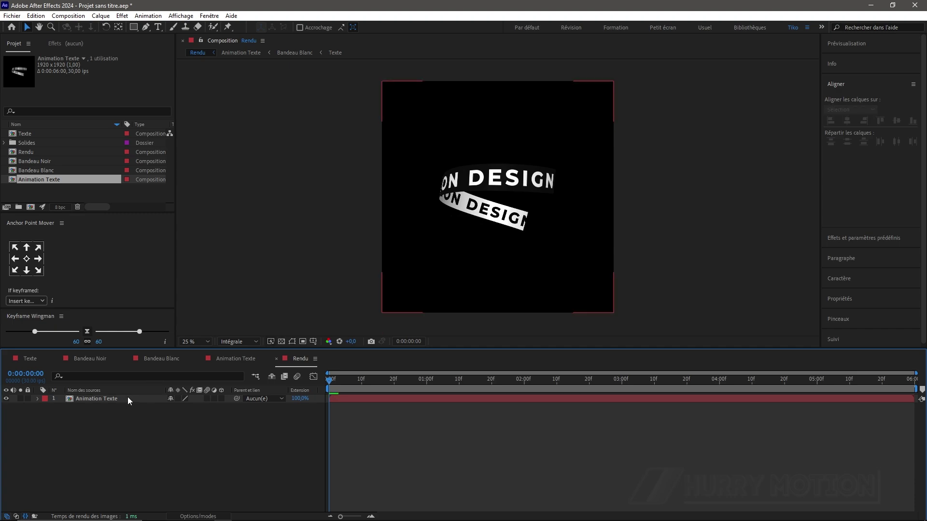
Step: Set the scale of the Animation Texte layer in Rendu to 60%
{"action": "left_click", "coordinate": [112, 401]}
{"action": "key", "text": "s"}
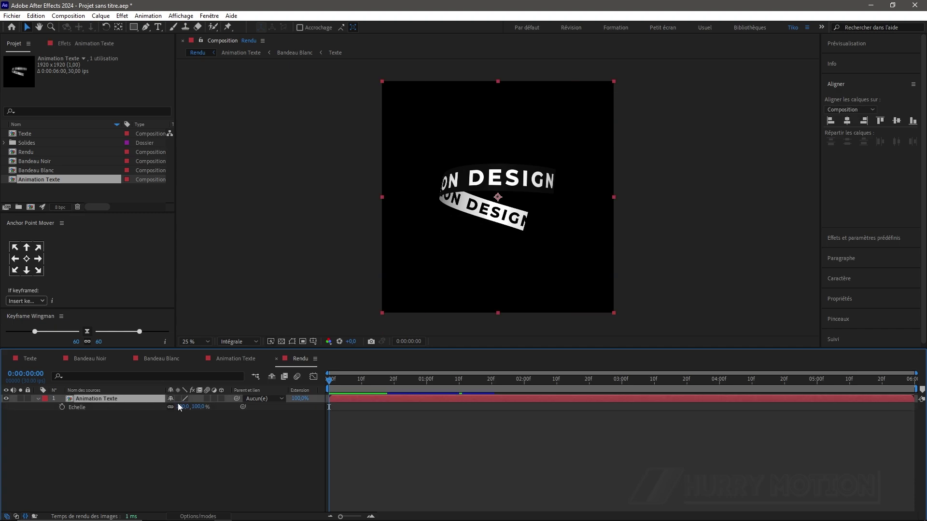
{"action": "left_click", "coordinate": [183, 407]}
{"action": "type", "text": "60"}
{"action": "key", "text": "Return"}
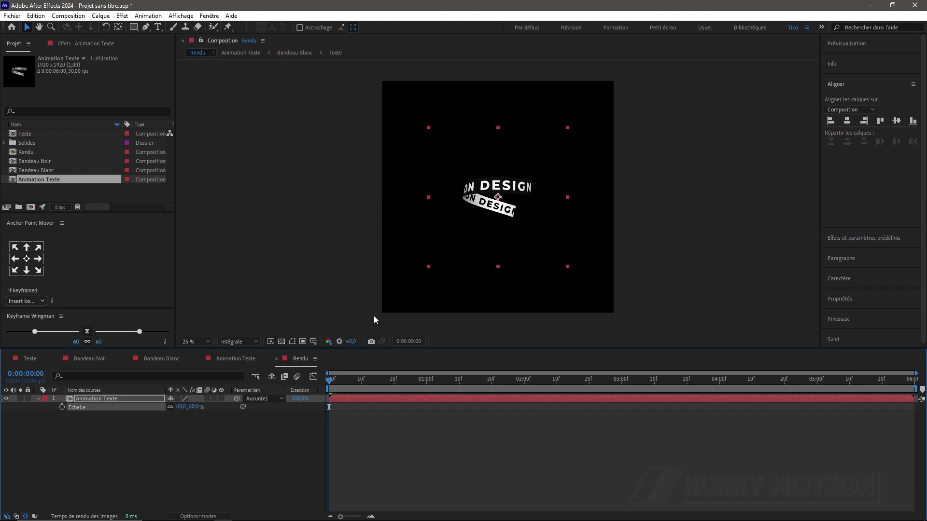
Step: Duplicate the Animation Texte layer and lower the copy to Y position 1190 so the bands connect into a spiral
{"action": "left_click", "coordinate": [77, 402]}
{"action": "key", "text": "ctrl+d"}
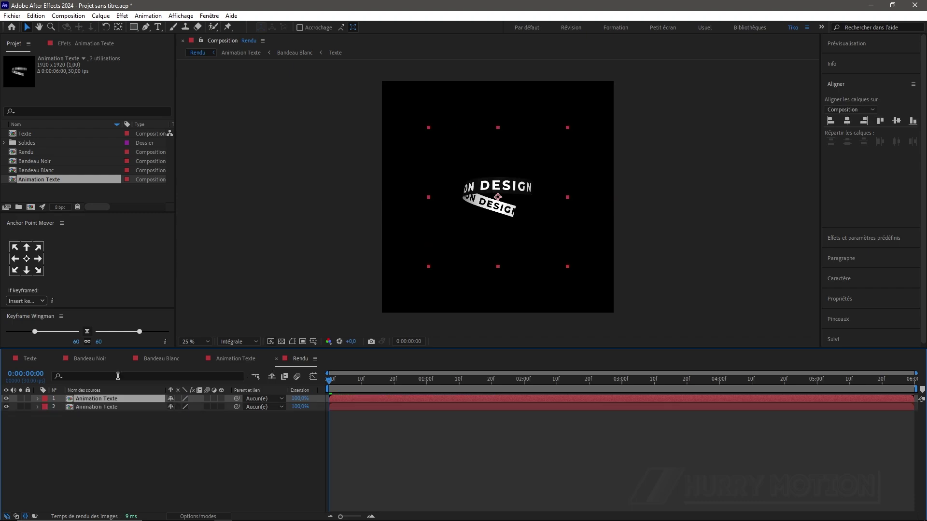
{"action": "key", "text": "p"}
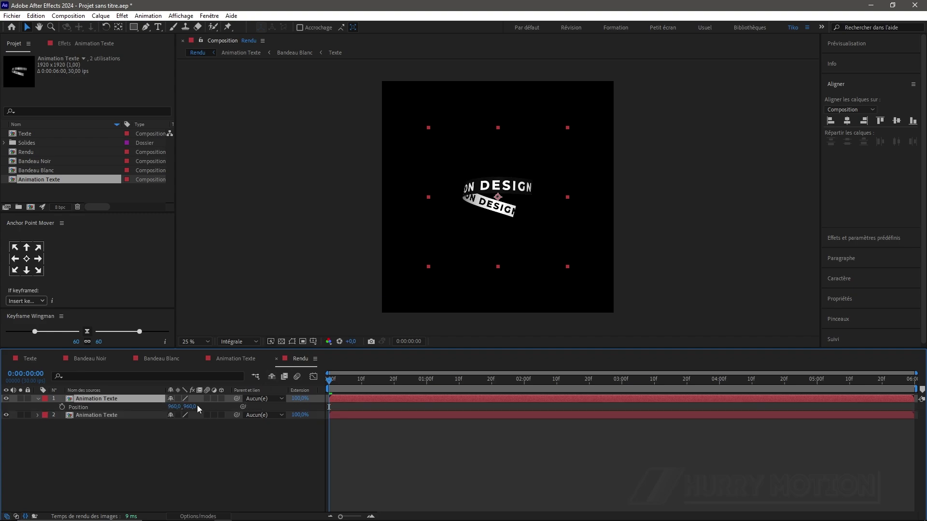
{"action": "left_click_drag", "start_coordinate": [193, 407], "coordinate": [290, 397]}
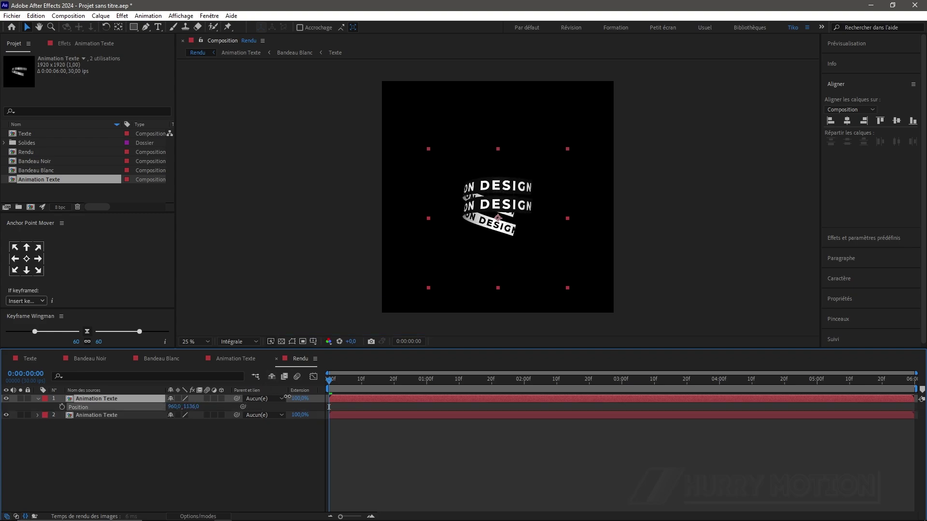
{"action": "key", "text": "period"}
{"action": "key", "text": "period"}
Step: Add two more Animation Texte copies continuing the spiral downward, the first at Y position 1422 and the second one turn lower
{"action": "key", "text": "ctrl+d"}
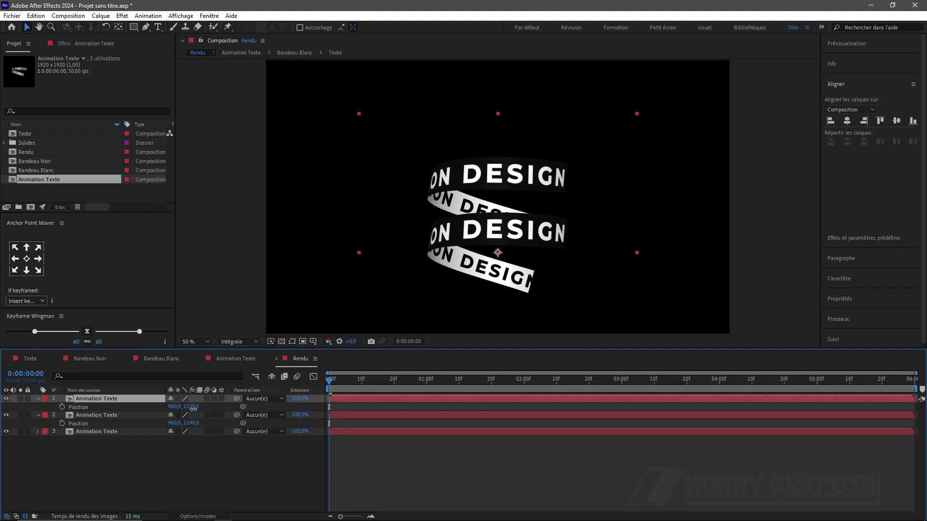
{"action": "left_click_drag", "start_coordinate": [191, 407], "coordinate": [311, 408]}
{"action": "key", "text": "ctrl+d"}
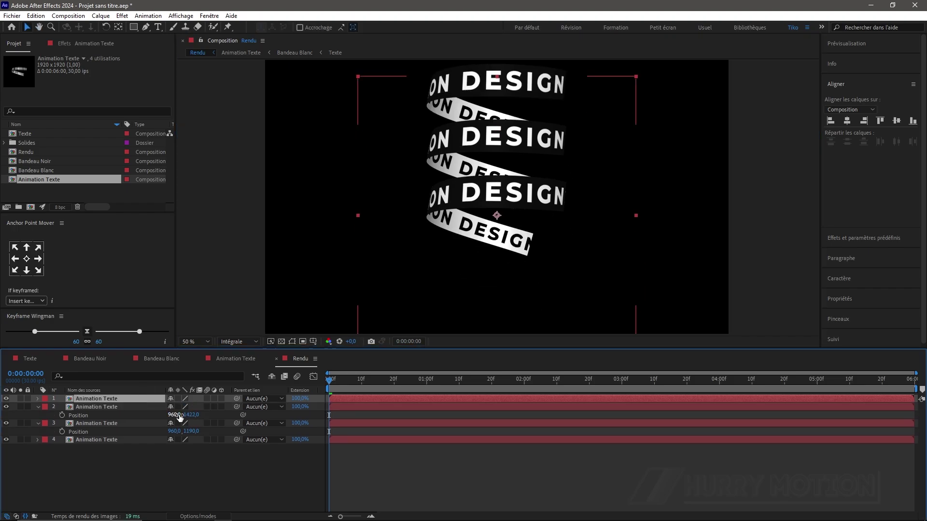
{"action": "key", "text": "p"}
{"action": "left_click_drag", "start_coordinate": [191, 407], "coordinate": [302, 407]}
Step: Move all the Animation Texte layers up together, bringing the second band from the top to Y position 738
{"action": "scroll", "coordinate": [503, 159], "scroll_direction": "down", "scroll_amount": 2}
{"action": "key", "text": "ctrl+a"}
{"action": "left_click_drag", "start_coordinate": [503, 147], "coordinate": [502, 92]}
Step: Duplicate the lowest Animation Texte band and continue the spiral with copies at Y positions 1434 and 1666
{"action": "left_click", "coordinate": [138, 399]}
{"action": "key", "text": "ctrl+d"}
{"action": "key", "text": "ctrl+d"}
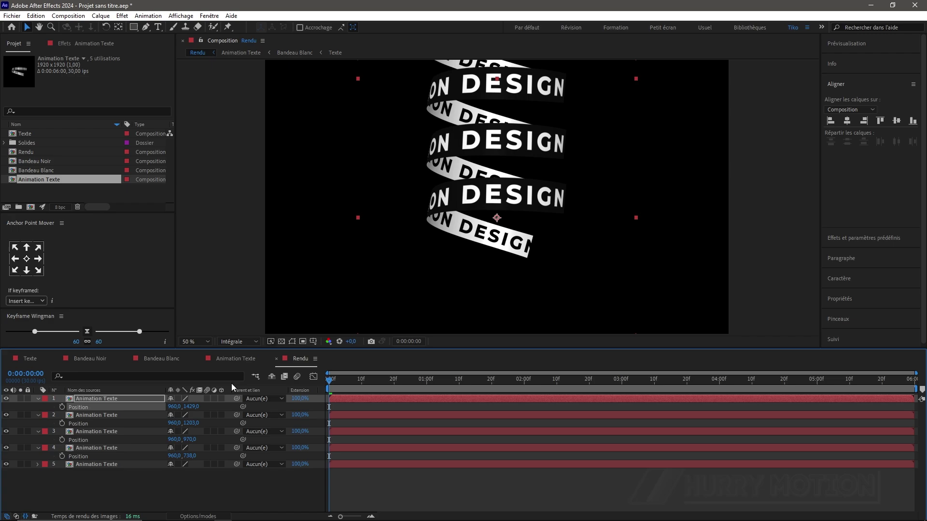
{"action": "key", "text": "p"}
{"action": "left_click_drag", "start_coordinate": [191, 406], "coordinate": [232, 407]}
Step: Add another Animation Texte copy at Y position 1890 to reach the frame's lower edge and scrub through the animation
{"action": "key", "text": "ctrl+d"}
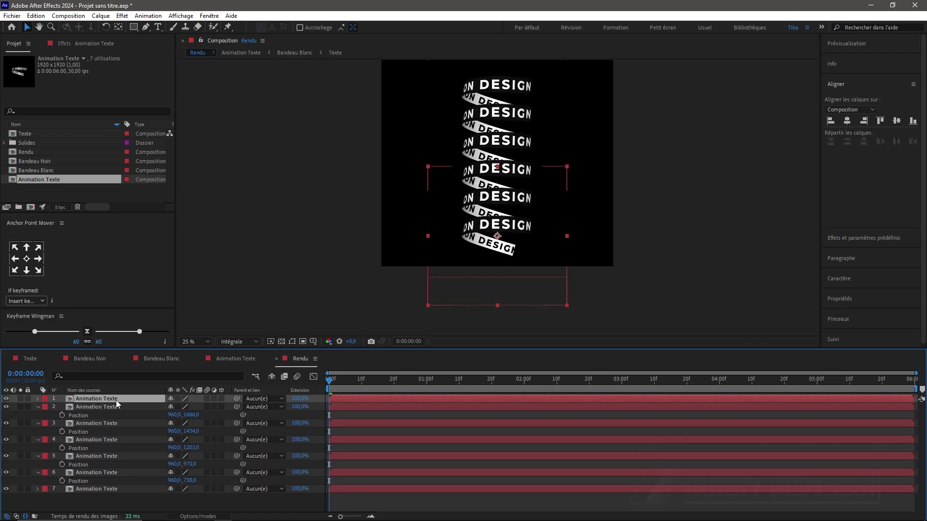
{"action": "key", "text": "p"}
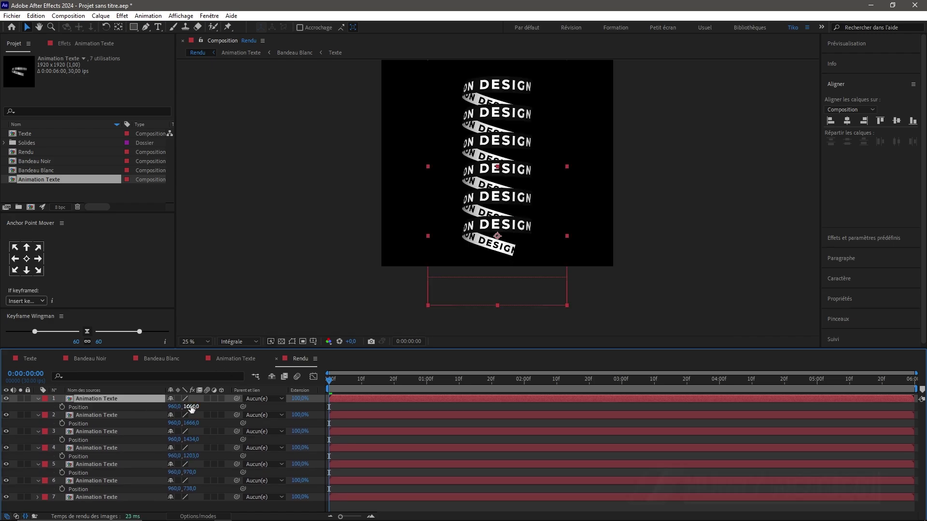
{"action": "left_click_drag", "start_coordinate": [191, 407], "coordinate": [311, 394]}
{"action": "key", "text": "period"}
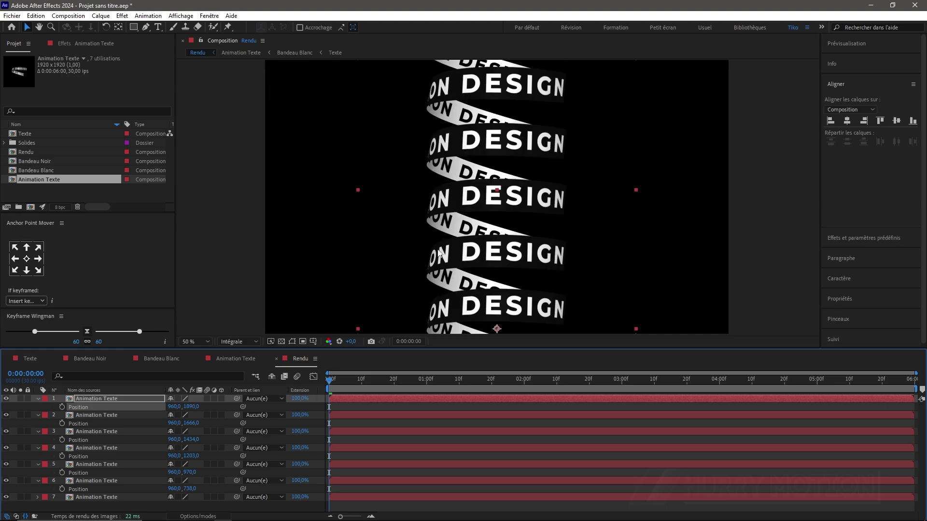
{"action": "key", "text": "comma"}
{"action": "left_click_drag", "start_coordinate": [328, 380], "coordinate": [348, 371]}
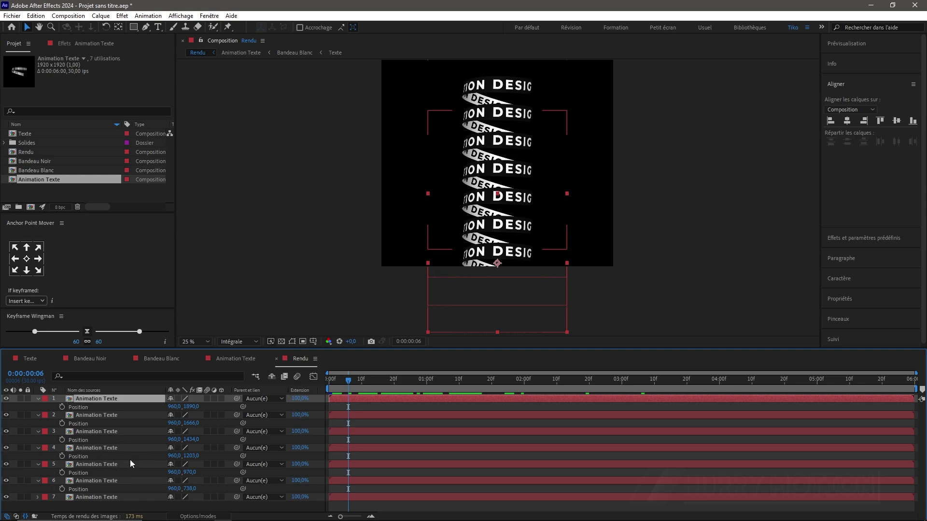
Step: Collapse the properties of all Animation Texte layers and add an adjustment layer above them
{"action": "left_click", "coordinate": [114, 494], "text": "shift"}
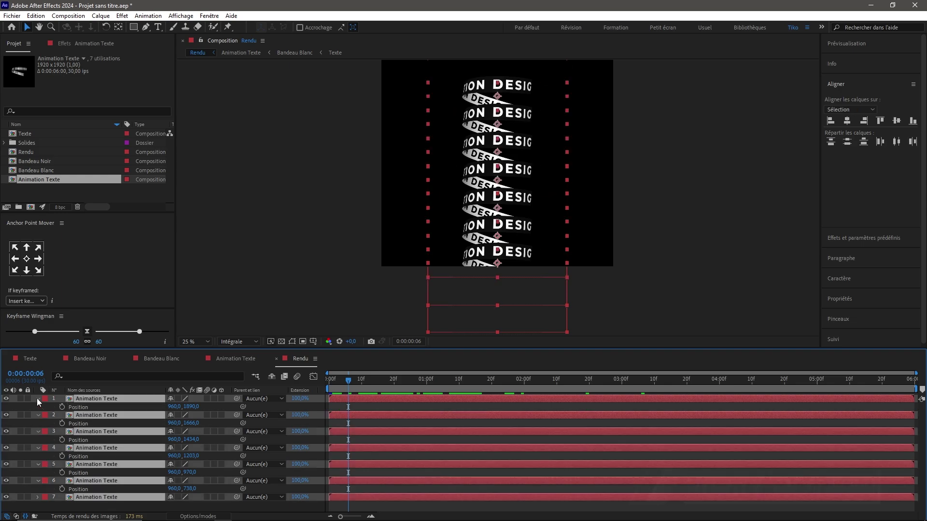
{"action": "key", "text": "u"}
{"action": "left_click", "coordinate": [111, 398]}
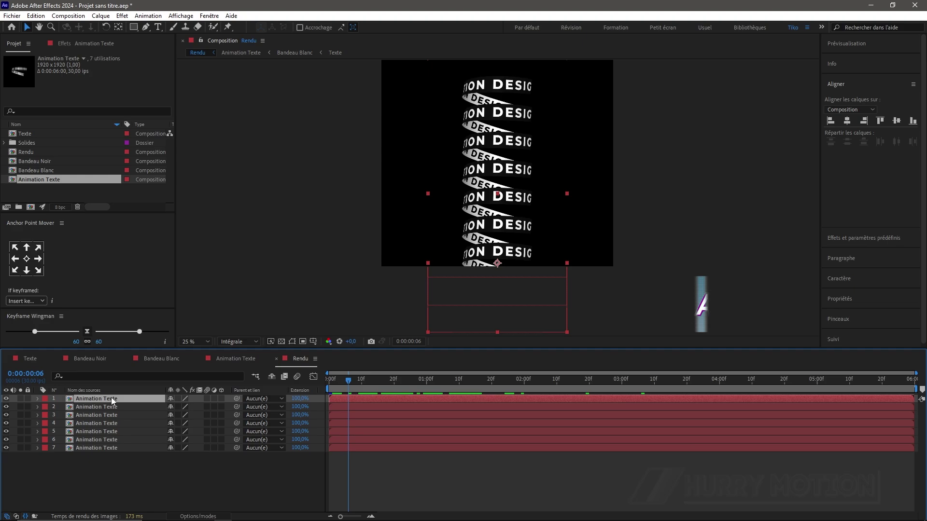
{"action": "key", "text": "ctrl+alt+y"}
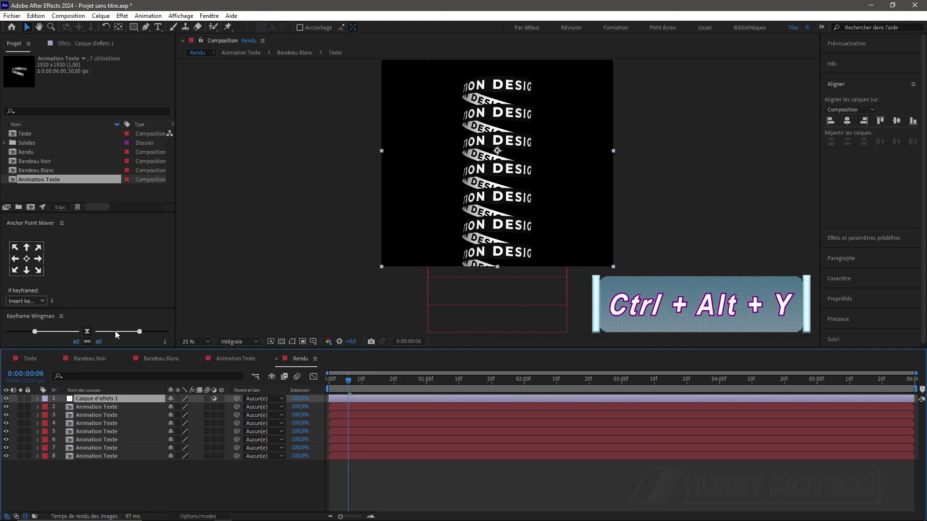
Step: Apply the Warping avec maillage effect to the new adjustment layer
{"action": "left_click", "coordinate": [68, 43]}
{"action": "key", "text": "ctrl+space"}
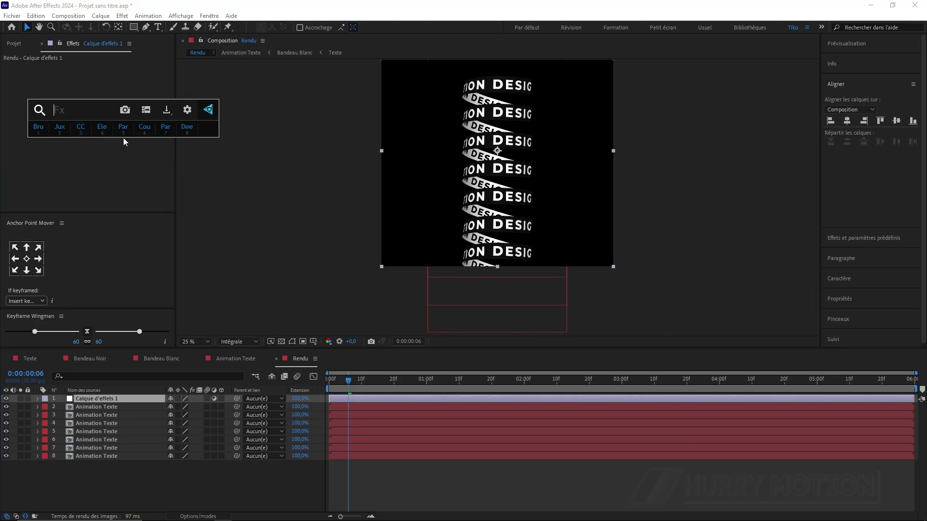
{"action": "type", "text": "war"}
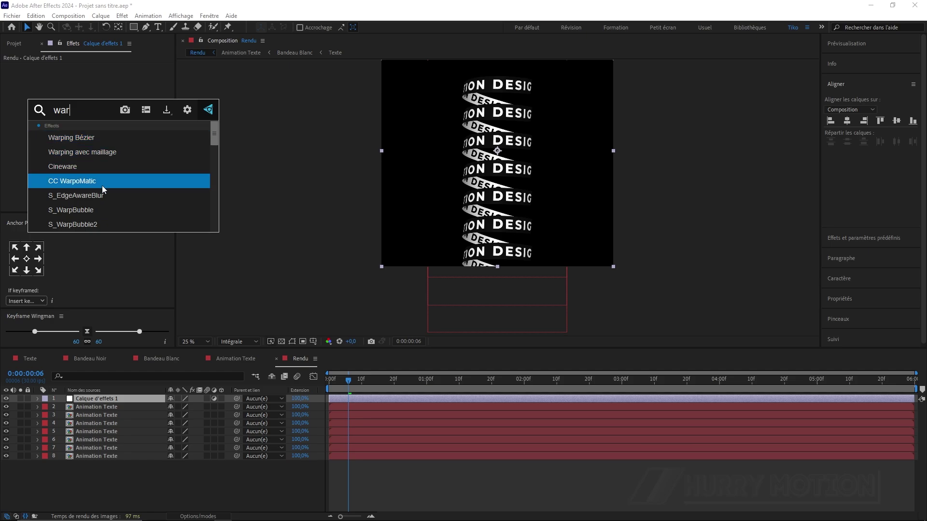
{"action": "left_click", "coordinate": [103, 152]}
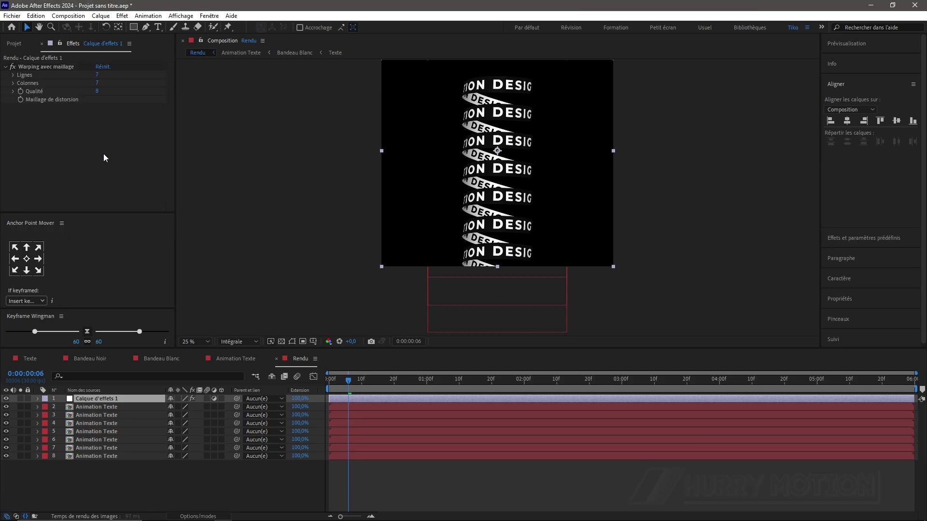
Step: Set the mesh warp to 1 row (Lignes), 1 column (Colonnes) and a Qualité of 10
{"action": "left_click", "coordinate": [96, 75]}
{"action": "type", "text": "1"}
{"action": "key", "text": "Tab"}
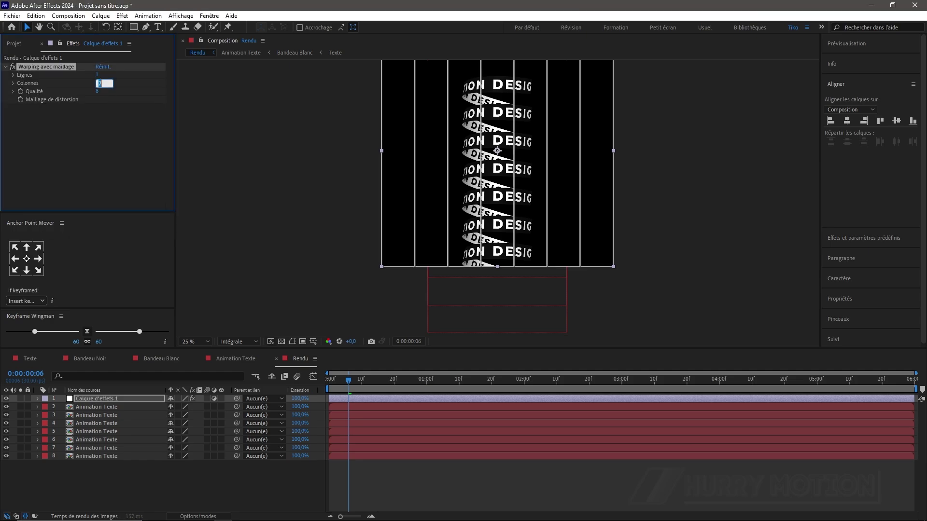
{"action": "type", "text": "1"}
{"action": "key", "text": "Tab"}
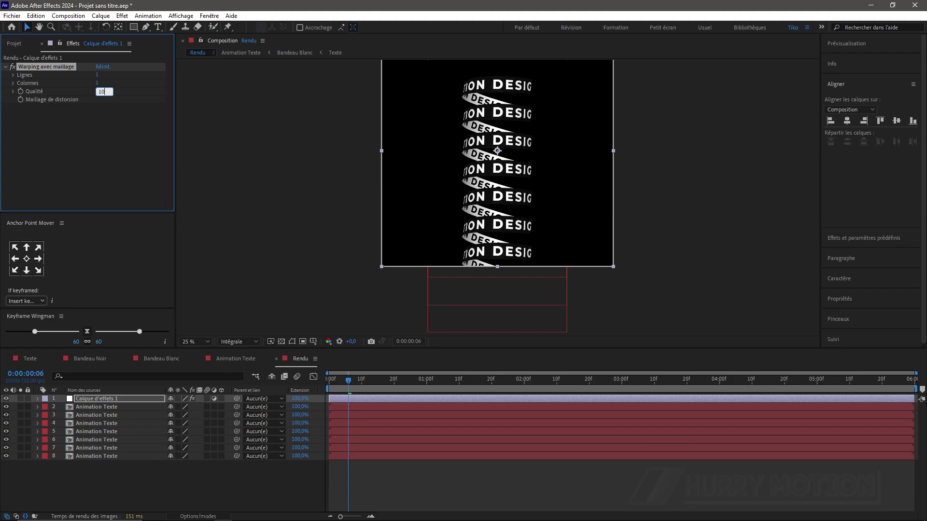
{"action": "left_click", "coordinate": [41, 71]}
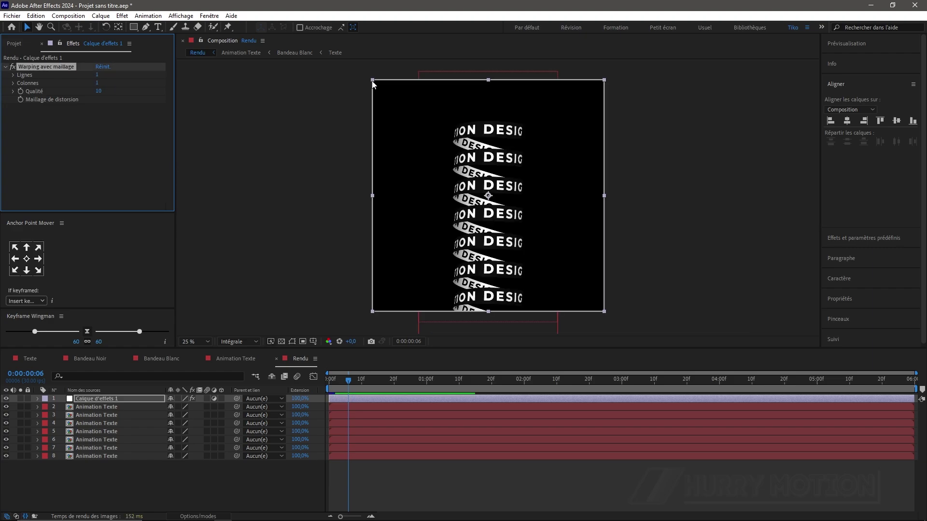
Step: Warp the spiral into a cone by moving the mesh's two upper corners inward and its two lower corners outward
{"action": "left_click_drag", "start_coordinate": [372, 80], "coordinate": [437, 80]}
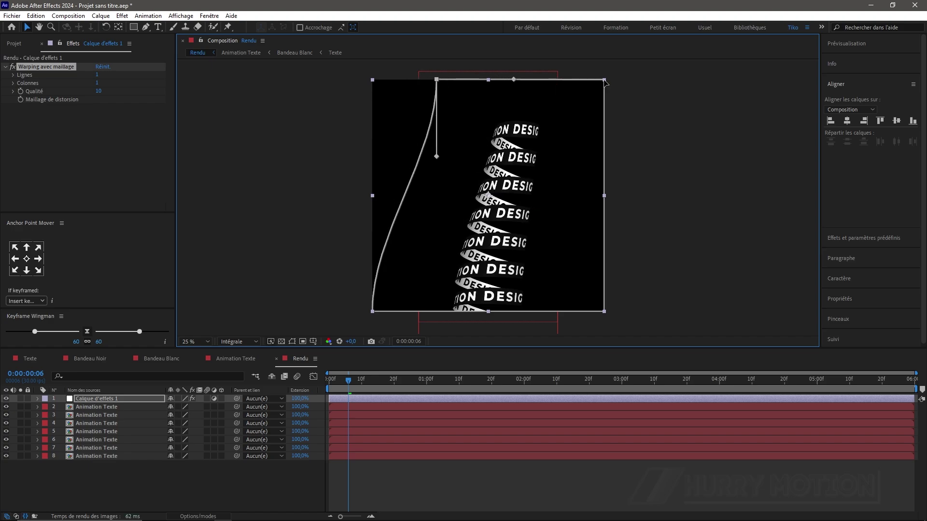
{"action": "left_click_drag", "start_coordinate": [604, 80], "coordinate": [537, 80]}
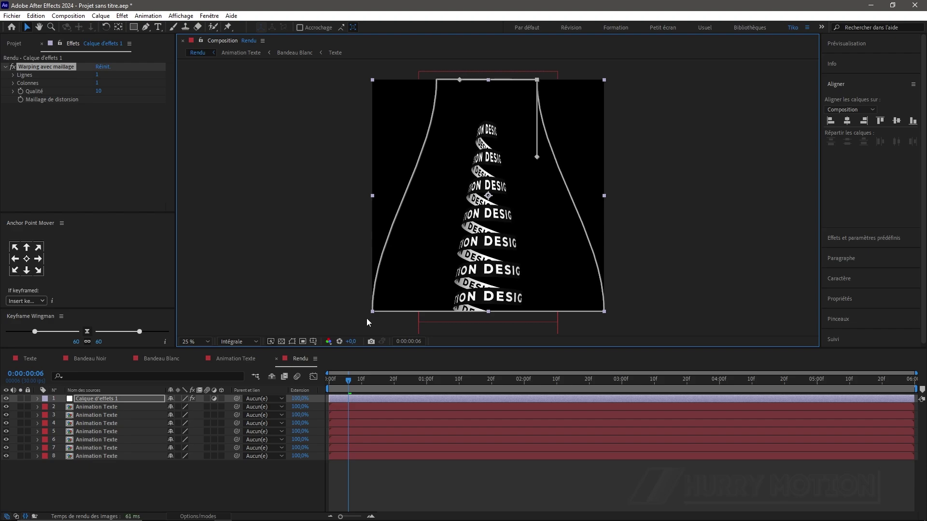
{"action": "left_click_drag", "start_coordinate": [372, 312], "coordinate": [319, 314]}
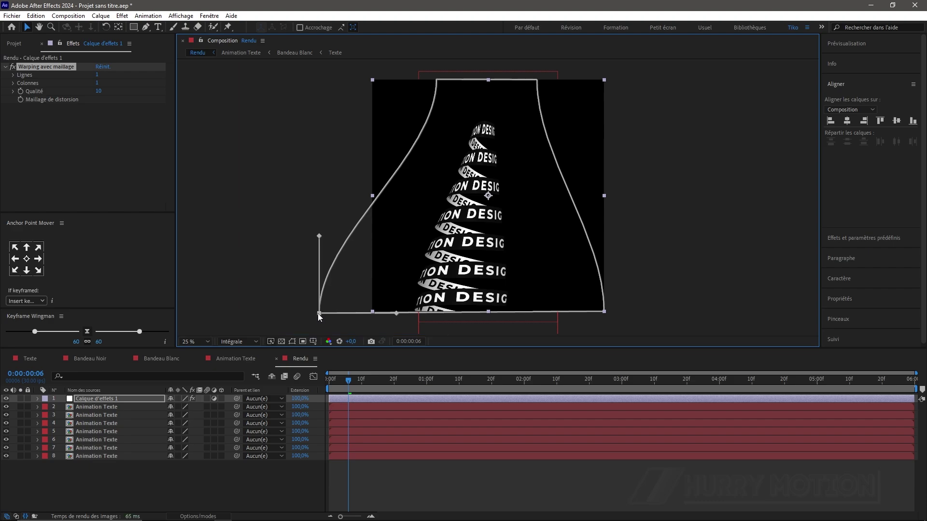
{"action": "left_click_drag", "start_coordinate": [605, 315], "coordinate": [649, 314]}
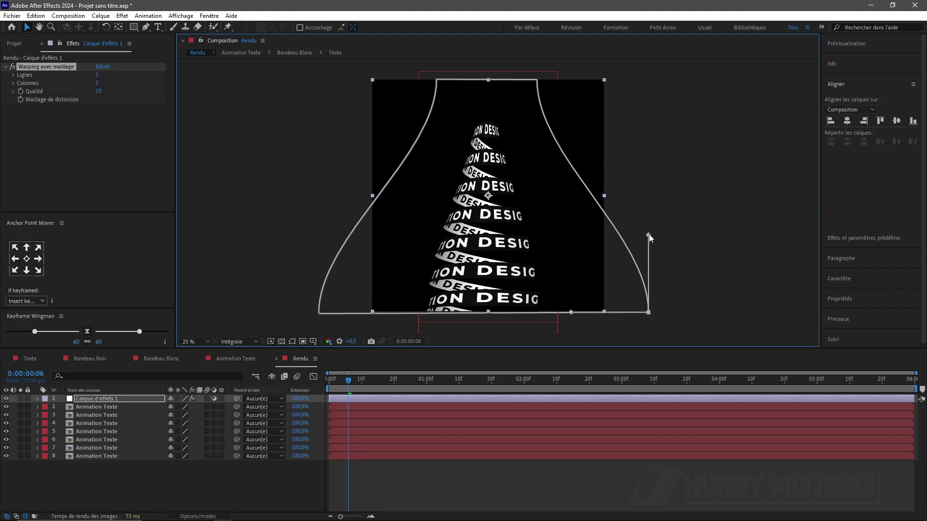
Step: Straighten the cone's sides by angling the mesh corner tangents along the slopes, and spread both lower corners further outward
{"action": "left_click_drag", "start_coordinate": [648, 235], "coordinate": [603, 238]}
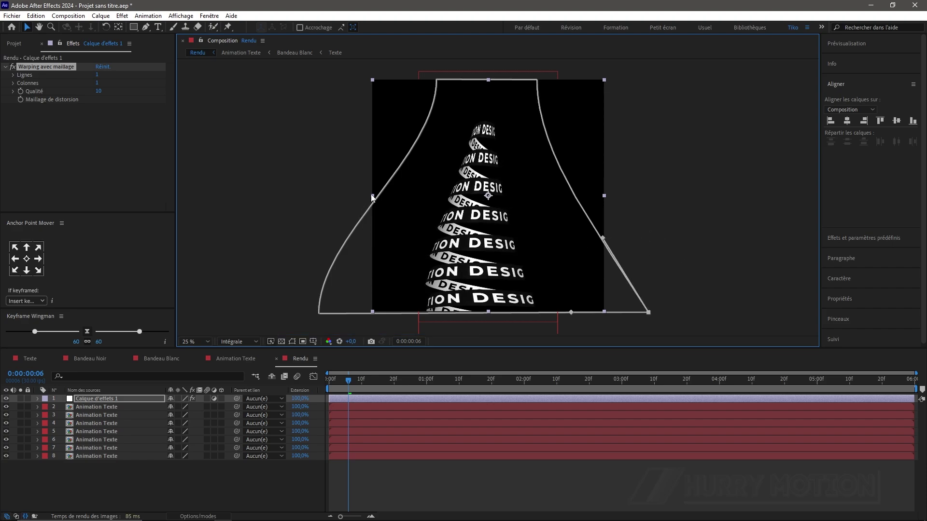
{"action": "left_click_drag", "start_coordinate": [323, 313], "coordinate": [379, 234]}
{"action": "left_click_drag", "start_coordinate": [437, 80], "coordinate": [452, 89]}
{"action": "left_click_drag", "start_coordinate": [513, 79], "coordinate": [518, 82]}
{"action": "left_click_drag", "start_coordinate": [372, 317], "coordinate": [379, 315]}
{"action": "left_click_drag", "start_coordinate": [318, 313], "coordinate": [289, 312]}
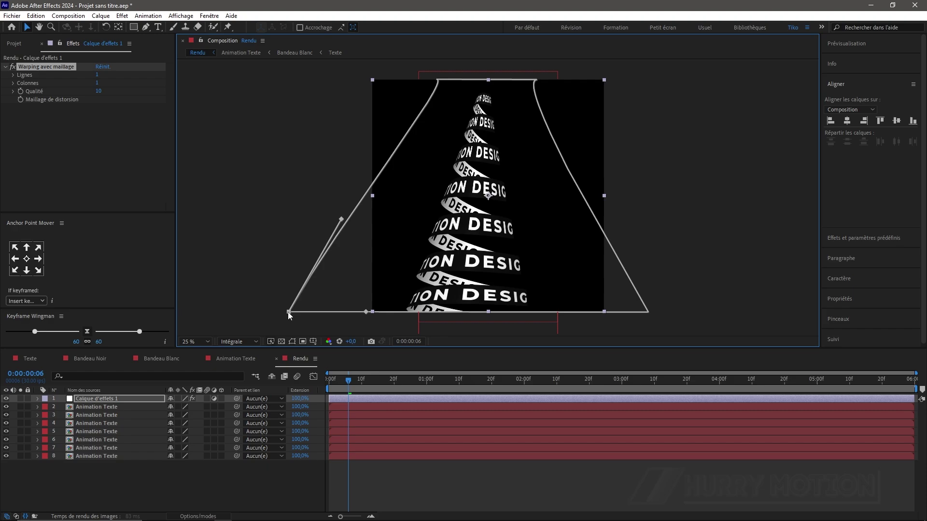
{"action": "left_click", "coordinate": [647, 311]}
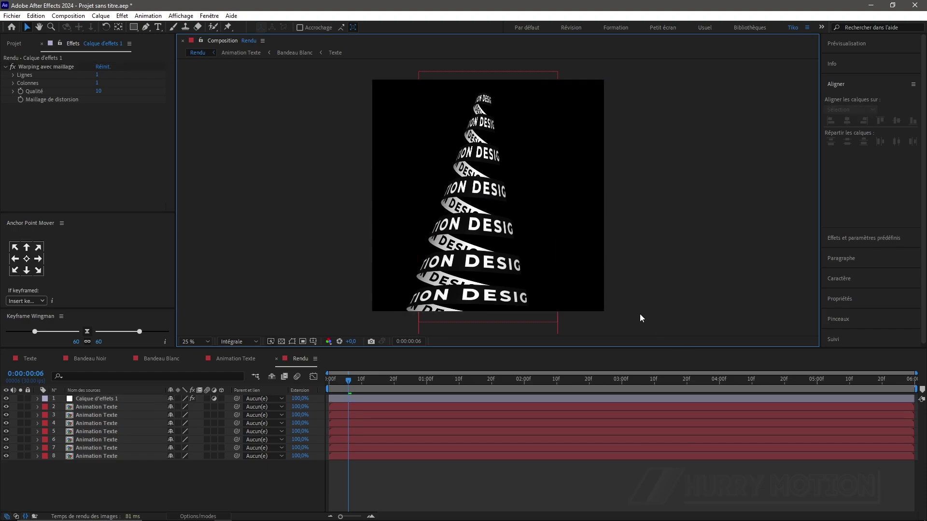
{"action": "left_click", "coordinate": [609, 315]}
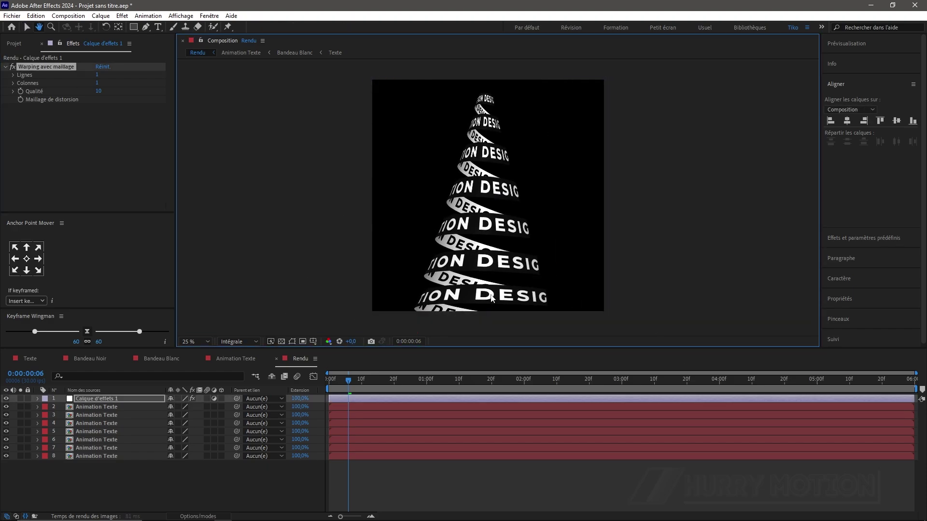
Step: Play the Rendu animation and check the cone-shaped text spiral up close and full screen
{"action": "key", "text": "space"}
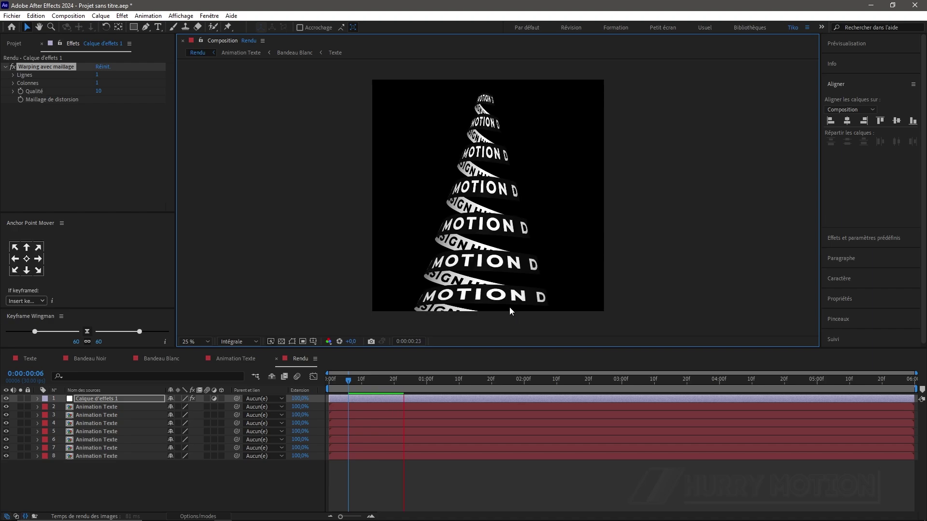
{"action": "scroll", "coordinate": [498, 290], "scroll_direction": "up", "scroll_amount": 2}
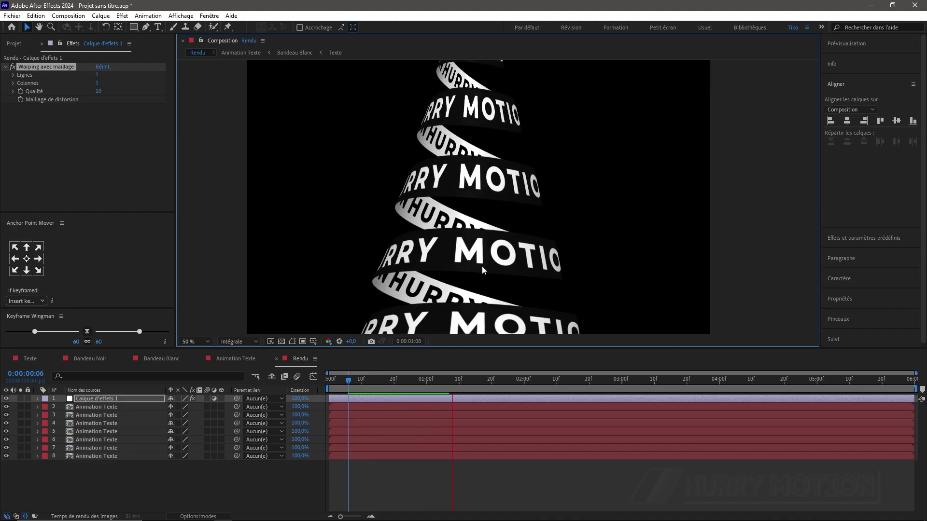
{"action": "scroll", "coordinate": [482, 265], "scroll_direction": "down", "scroll_amount": 2}
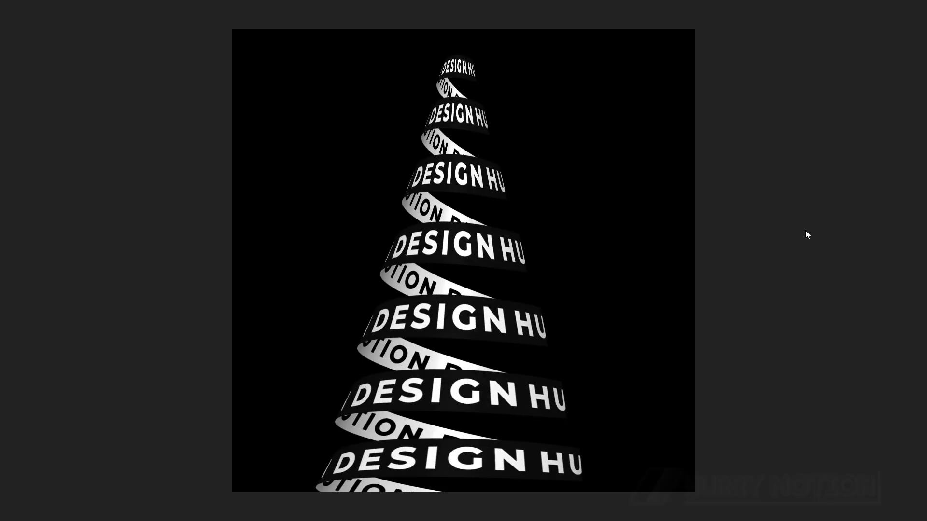
{"action": "key", "text": "space"}
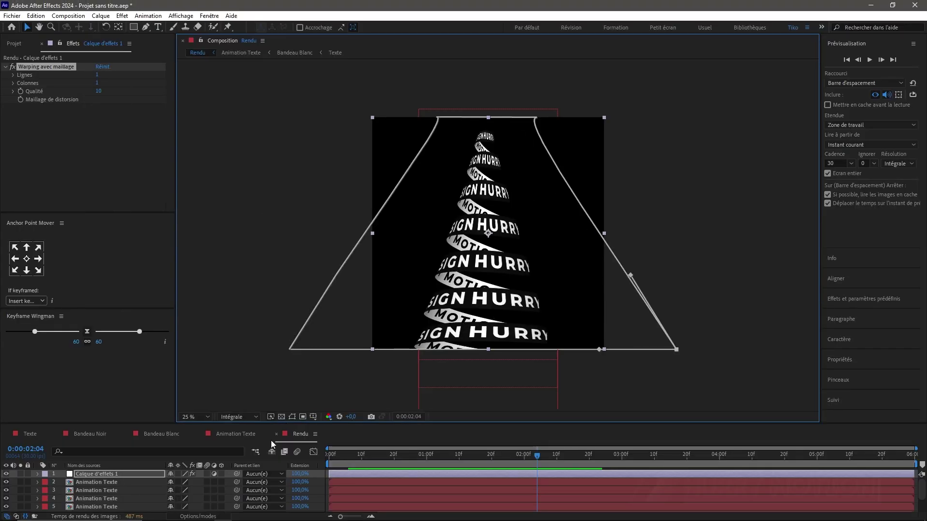
Step: In the Texte composition, add a 2500 x 200 px solid named Grille above the HURRY MOTION DESIGN text
{"action": "left_click", "coordinate": [39, 436]}
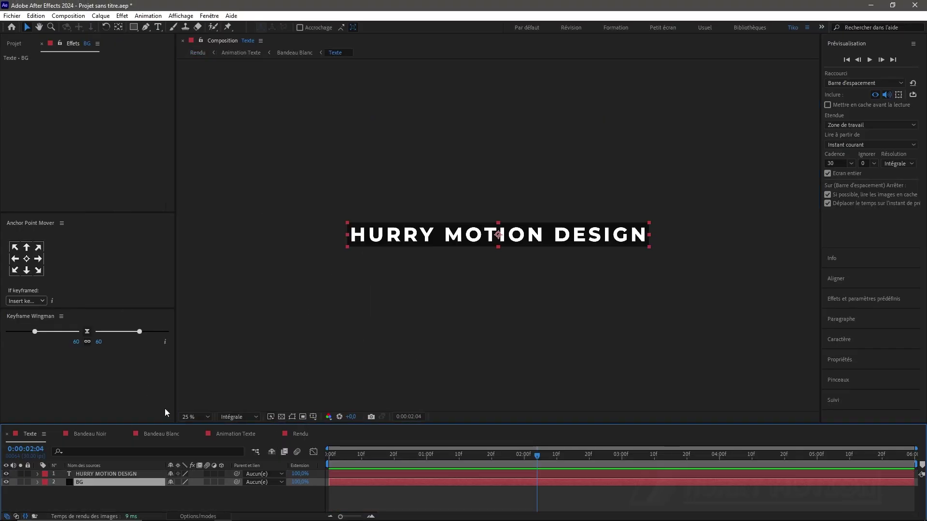
{"action": "left_click", "coordinate": [103, 473]}
{"action": "key", "text": "ctrl+y"}
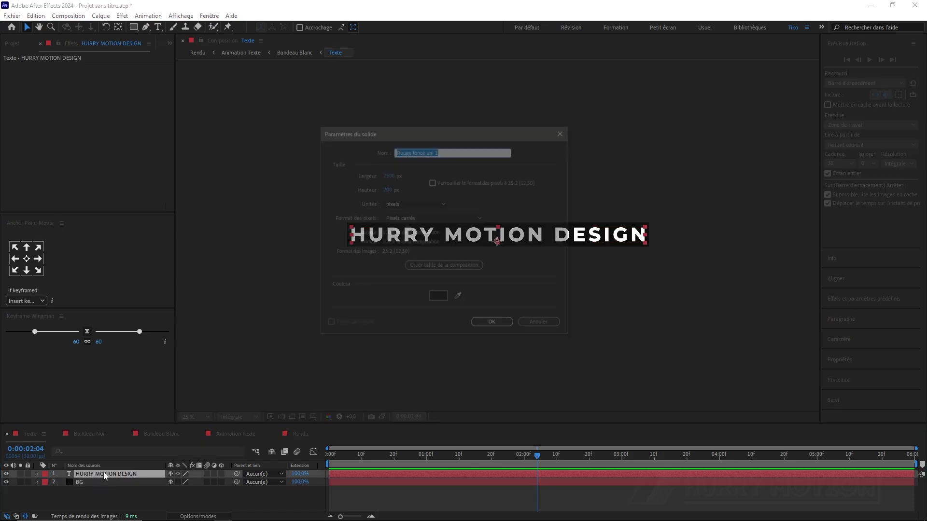
{"action": "type", "text": "Grille"}
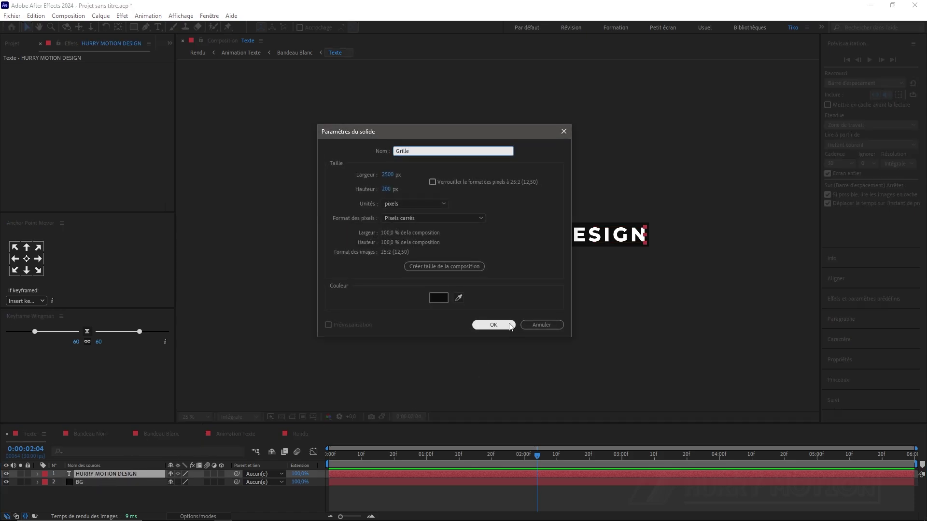
{"action": "left_click", "coordinate": [509, 325]}
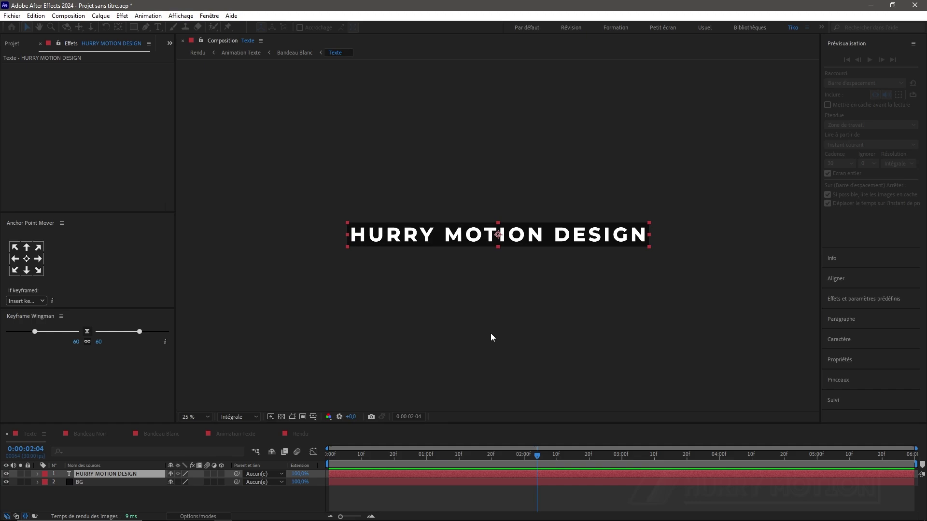
Step: Apply the Grille effect to the Grille solid
{"action": "key", "text": "ctrl+space"}
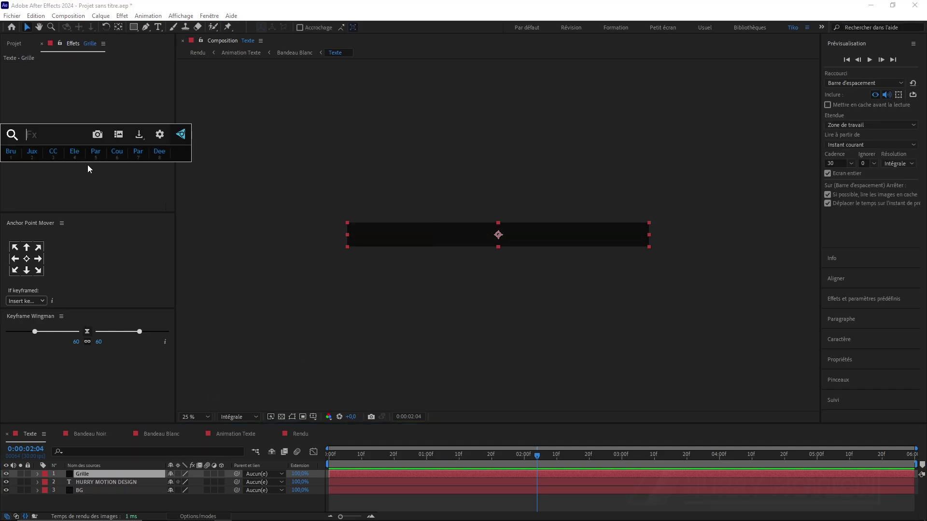
{"action": "type", "text": "grill"}
{"action": "key", "text": "Return"}
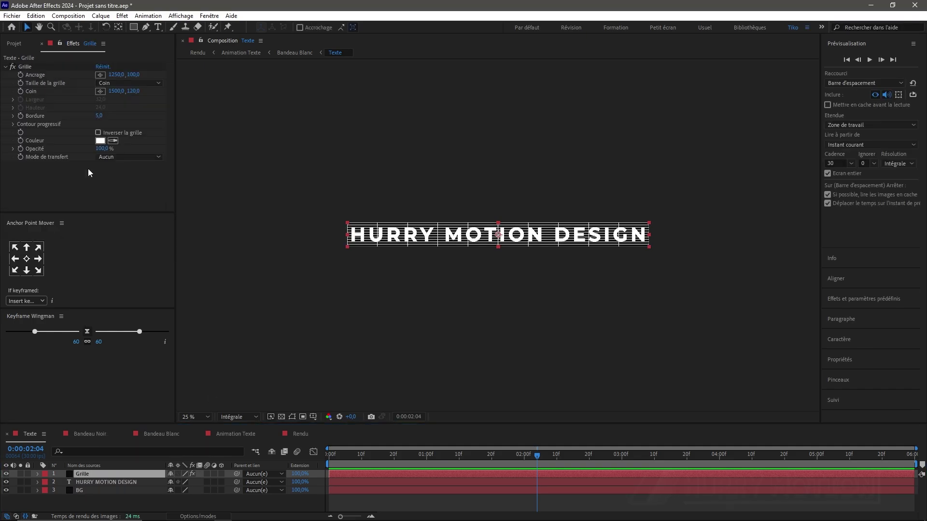
Step: Set the grid's Ancrage to 1291, 41, its Coin to 1499, 102 and its Bordure to 3
{"action": "key", "text": "period"}
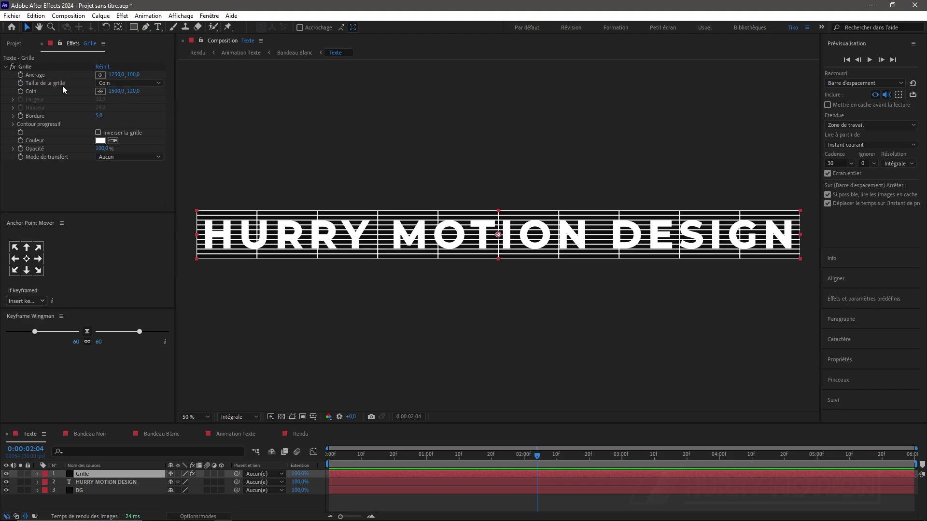
{"action": "mouse_move", "coordinate": [116, 74]}
{"action": "left_mouse_down"}
{"action": "mouse_move", "coordinate": [149, 75]}
{"action": "mouse_move", "coordinate": [115, 90]}
{"action": "left_mouse_up"}
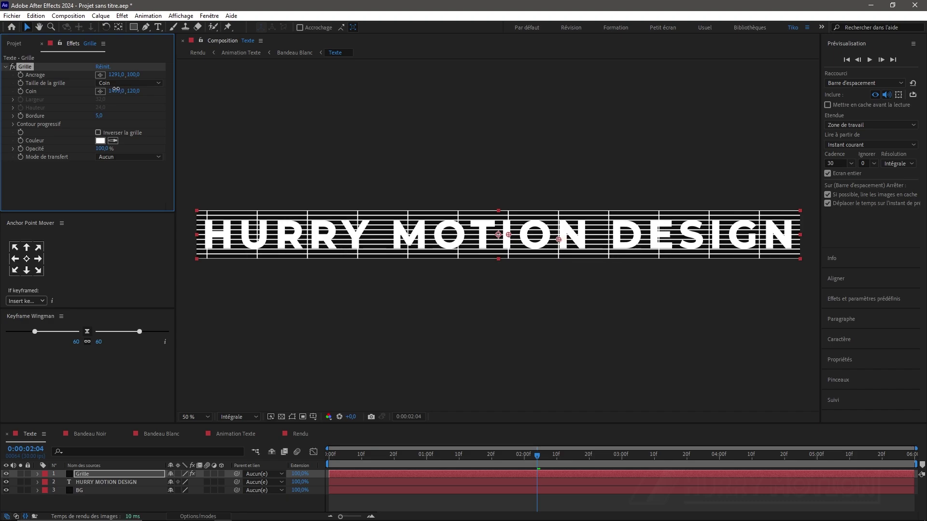
{"action": "left_click", "coordinate": [99, 116]}
{"action": "type", "text": "3"}
{"action": "key", "text": "Return"}
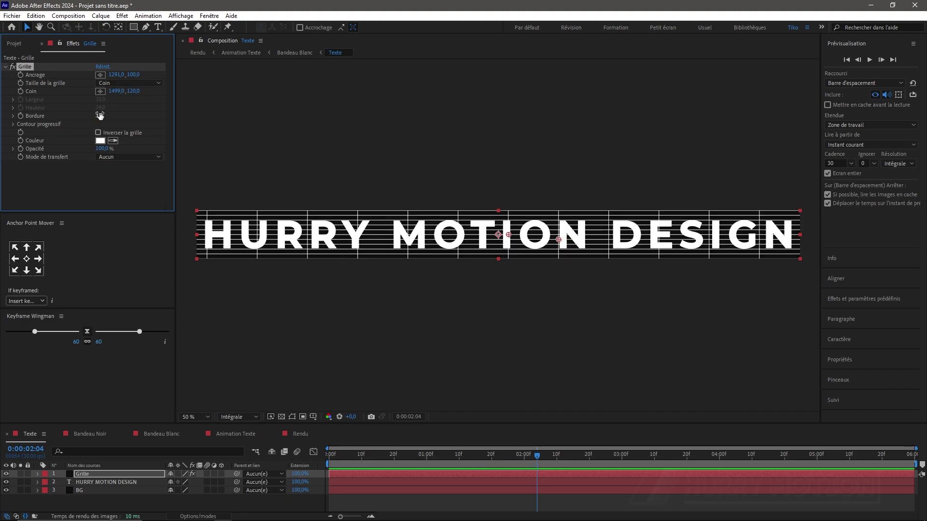
{"action": "left_click_drag", "start_coordinate": [132, 75], "coordinate": [119, 96]}
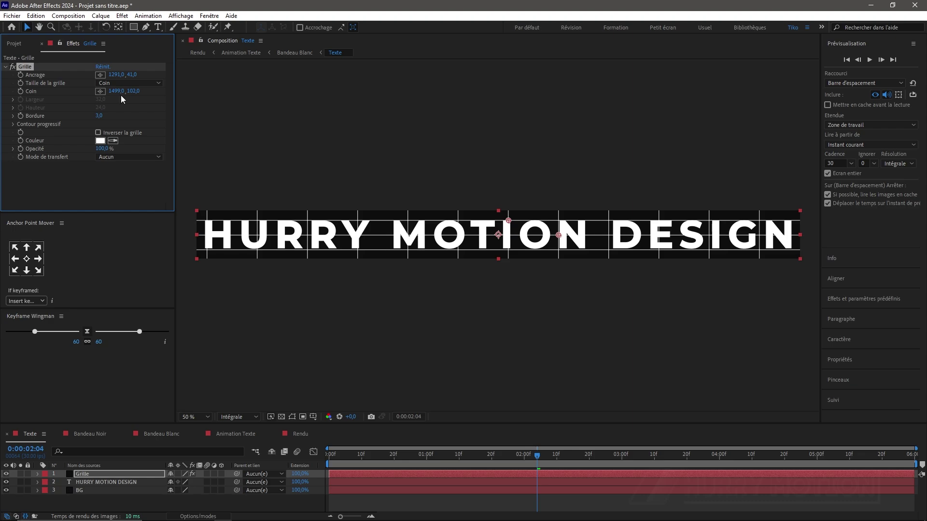
Step: Return to the Rendu composition and add a second adjustment layer above all the other layers
{"action": "left_click", "coordinate": [301, 435]}
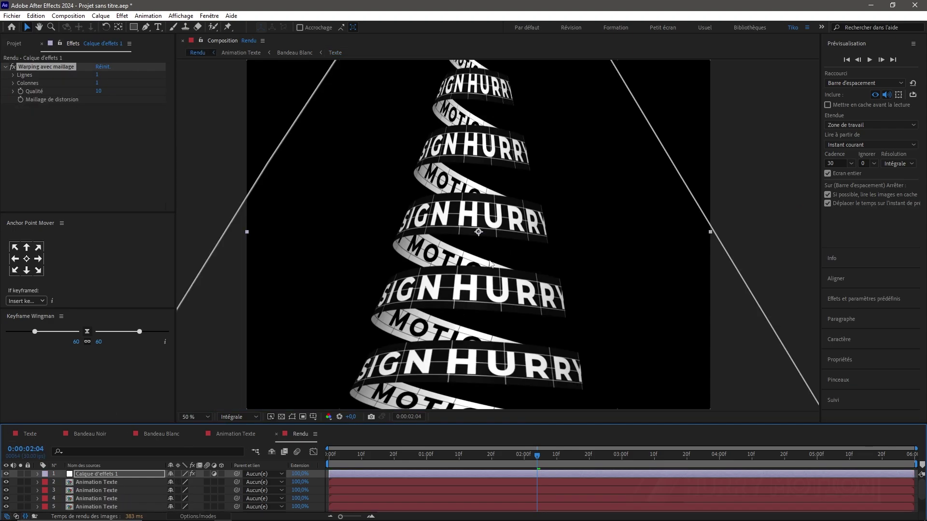
{"action": "key", "text": "comma"}
{"action": "key", "text": "comma"}
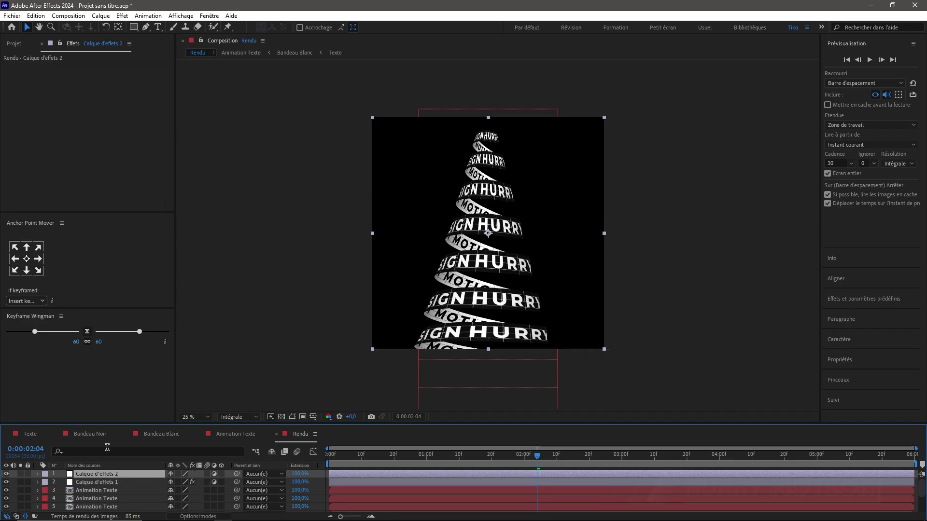
Step: Apply the Aberrations chromatiques VR effect from the Vidéo immersive category to the upper adjustment layer
{"action": "key", "text": "ctrl+space"}
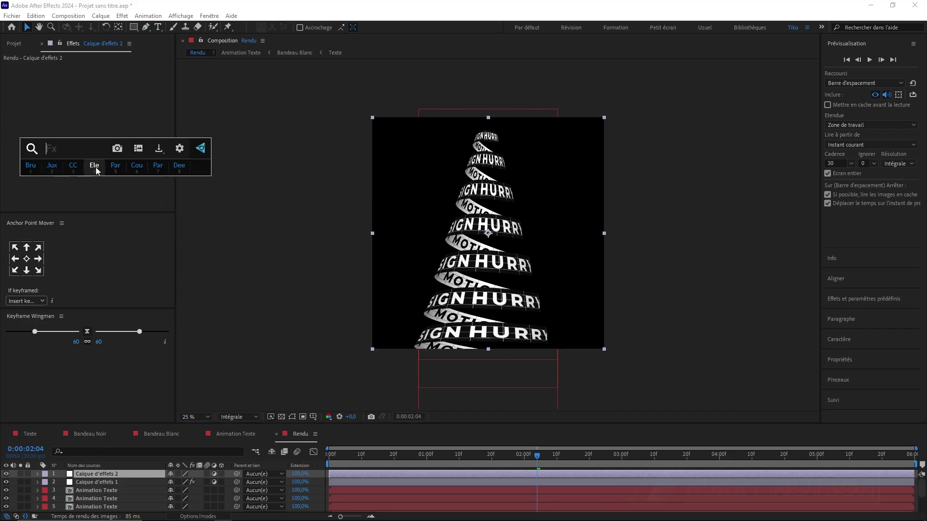
{"action": "left_click", "coordinate": [123, 16]}
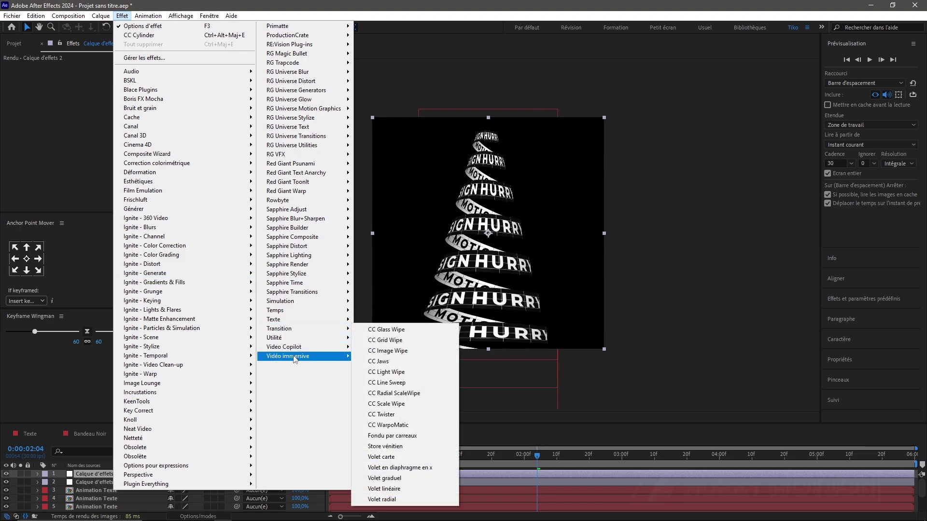
{"action": "mouse_move", "coordinate": [294, 358]}
{"action": "left_click", "coordinate": [378, 358]}
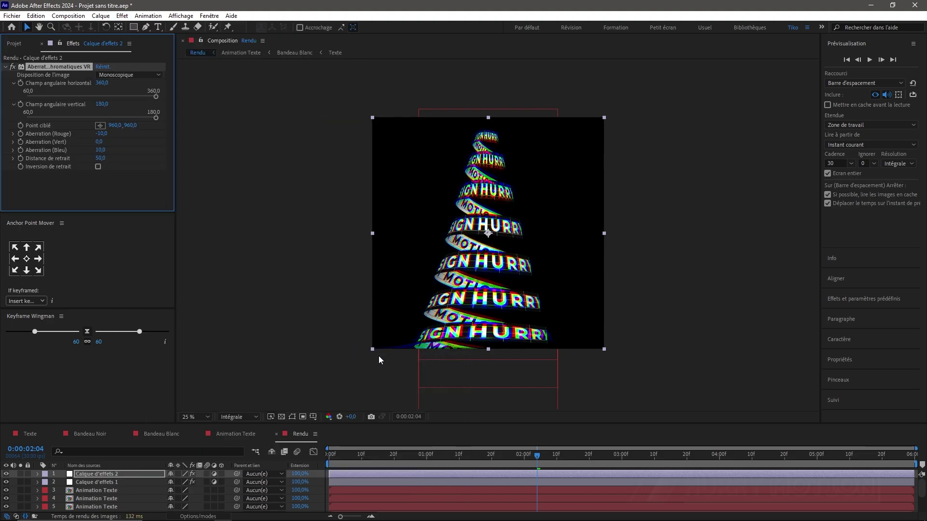
Step: Set the chromatic aberration effect's Aberration (Rouge) to -3 and its Aberration (Bleu) to 3
{"action": "key", "text": "period"}
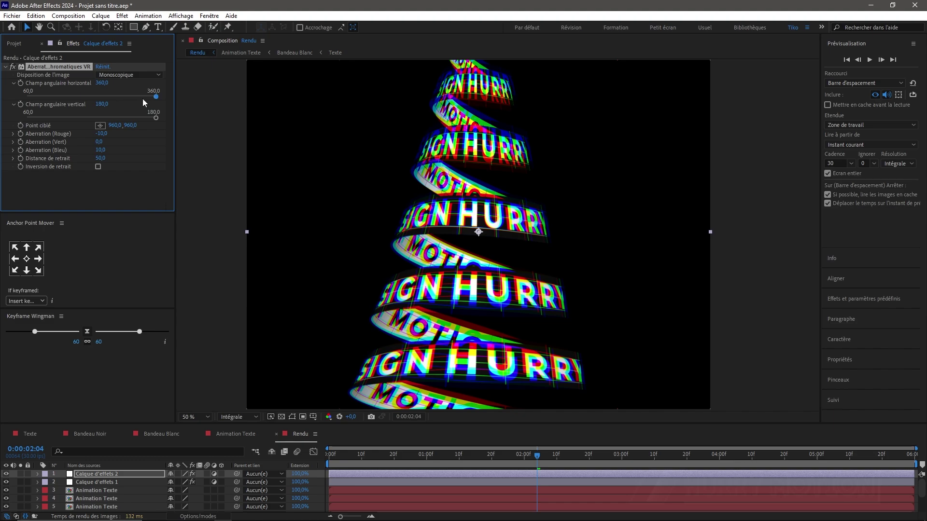
{"action": "left_click_drag", "start_coordinate": [156, 97], "coordinate": [176, 99]}
{"action": "left_click", "coordinate": [102, 134]}
{"action": "type", "text": "-3"}
{"action": "left_click", "coordinate": [101, 150]}
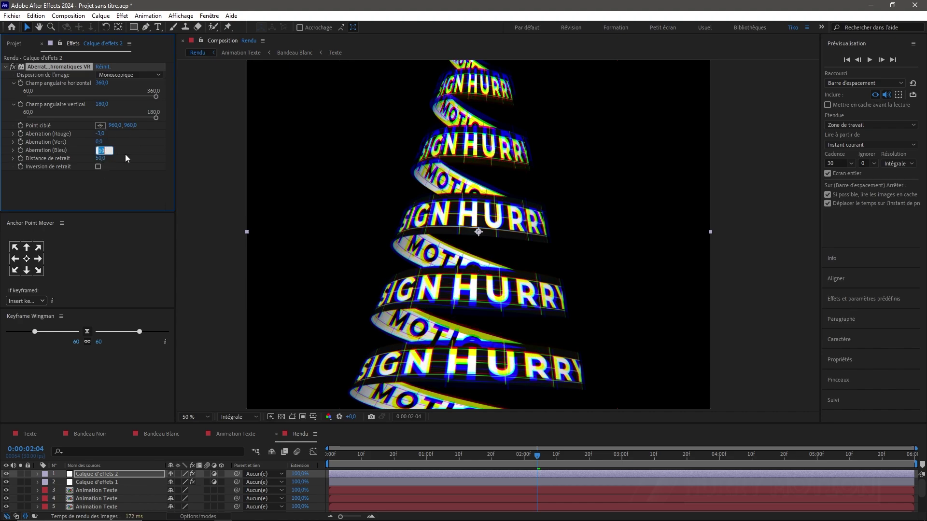
{"action": "type", "text": "3"}
{"action": "key", "text": "Return"}
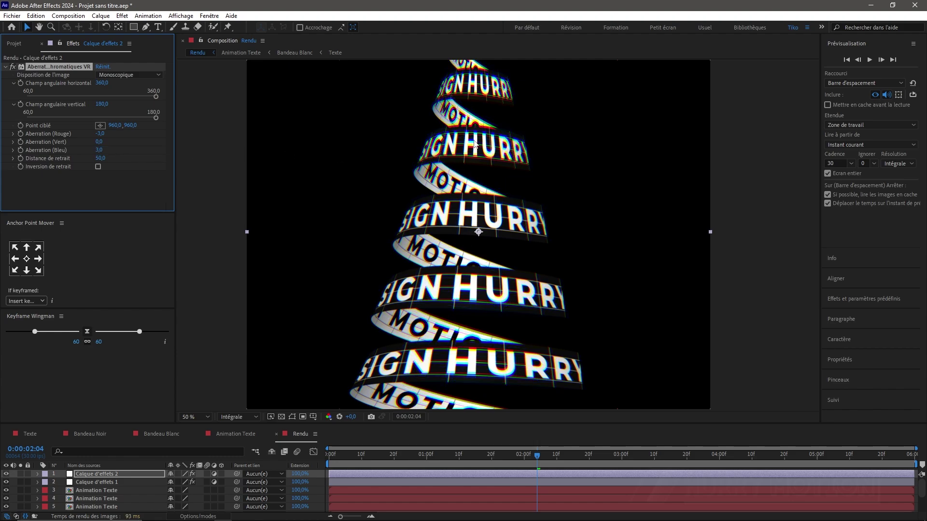
Step: Reduce the aberration's Champ angulaire horizontal to about 318.4 and move its Point ciblé to about 988, 1235
{"action": "left_click_drag", "start_coordinate": [156, 97], "coordinate": [133, 97]}
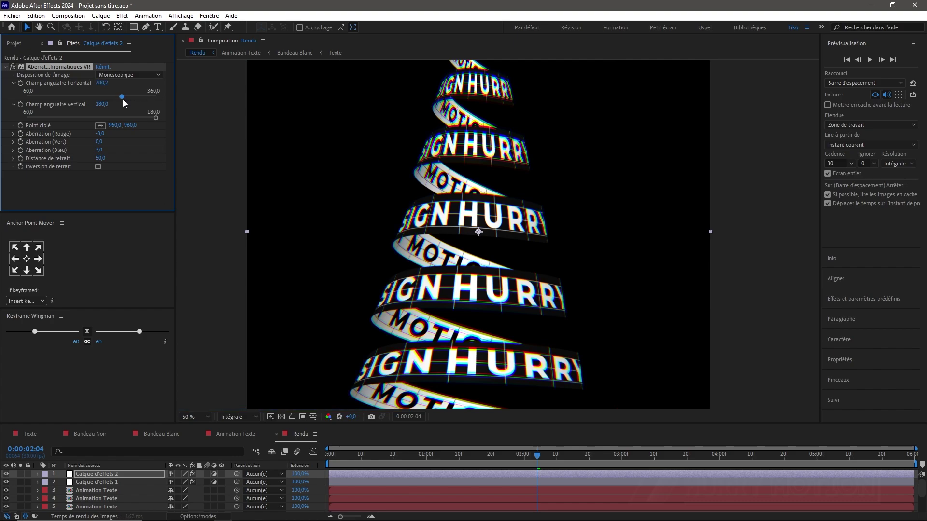
{"action": "mouse_move", "coordinate": [129, 118]}
{"action": "left_mouse_down"}
{"action": "mouse_move", "coordinate": [112, 117]}
{"action": "mouse_move", "coordinate": [224, 120]}
{"action": "left_mouse_up"}
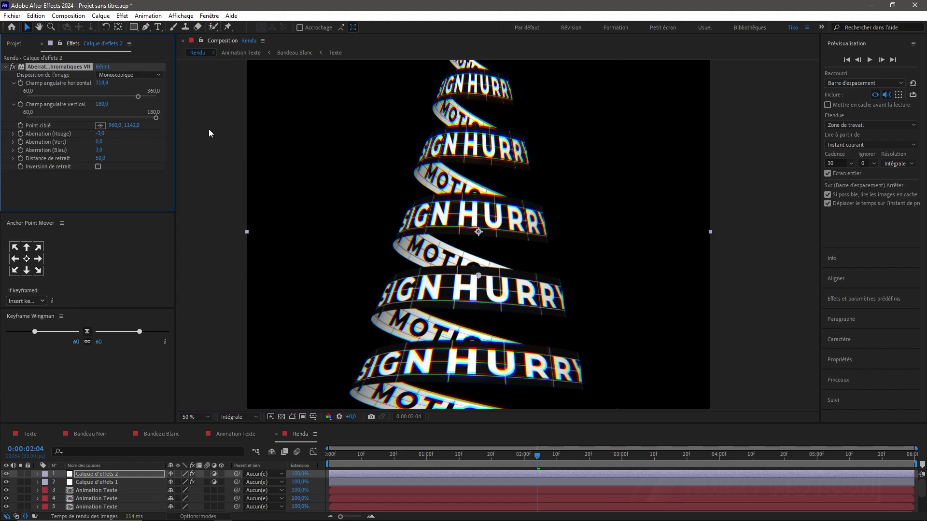
{"action": "key", "text": "ctrl+z"}
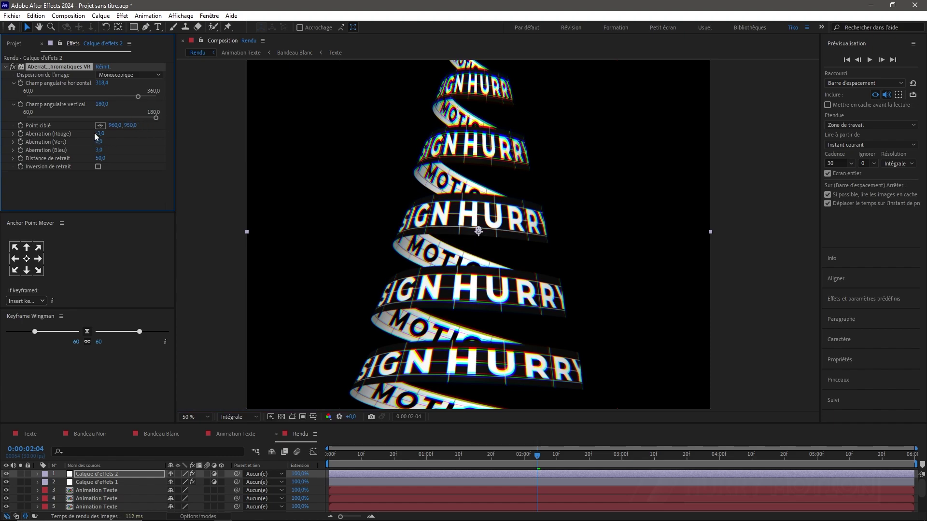
{"action": "left_click_drag", "start_coordinate": [127, 125], "coordinate": [364, 124]}
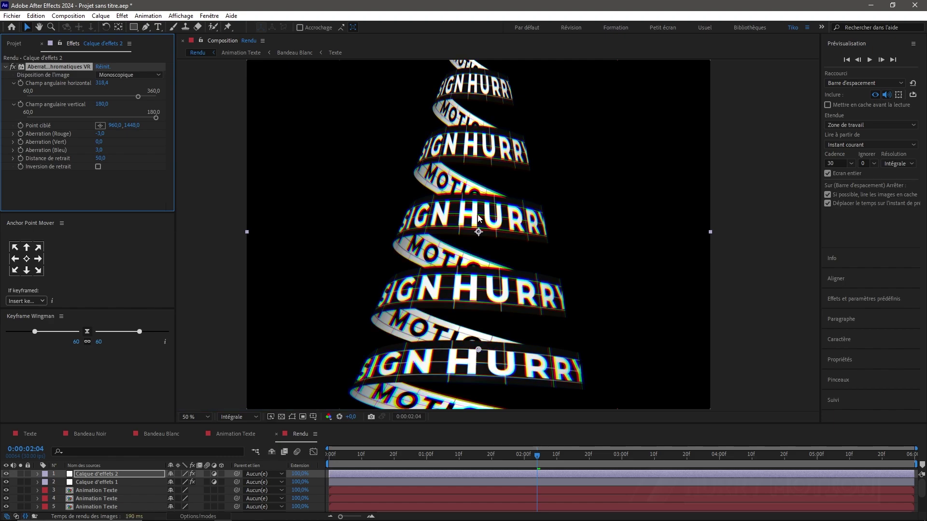
{"action": "key", "text": "comma"}
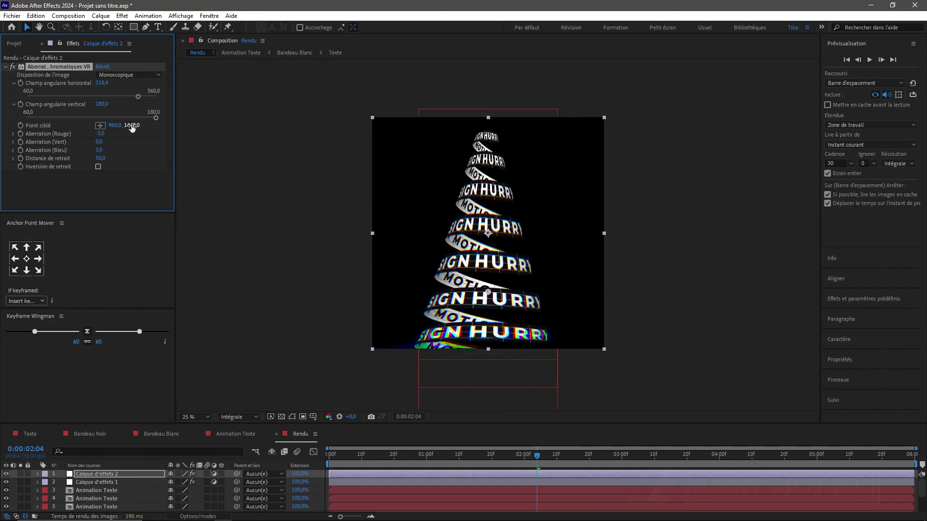
{"action": "left_click_drag", "start_coordinate": [132, 128], "coordinate": [51, 134]}
{"action": "mouse_move", "coordinate": [492, 263]}
{"action": "left_mouse_down"}
{"action": "mouse_move", "coordinate": [492, 189]}
{"action": "mouse_move", "coordinate": [486, 219]}
{"action": "mouse_move", "coordinate": [497, 250]}
{"action": "left_mouse_up"}
{"action": "scroll", "coordinate": [496, 246], "scroll_direction": "up", "scroll_amount": 1}
{"action": "scroll", "coordinate": [496, 247], "scroll_direction": "down", "scroll_amount": 1}
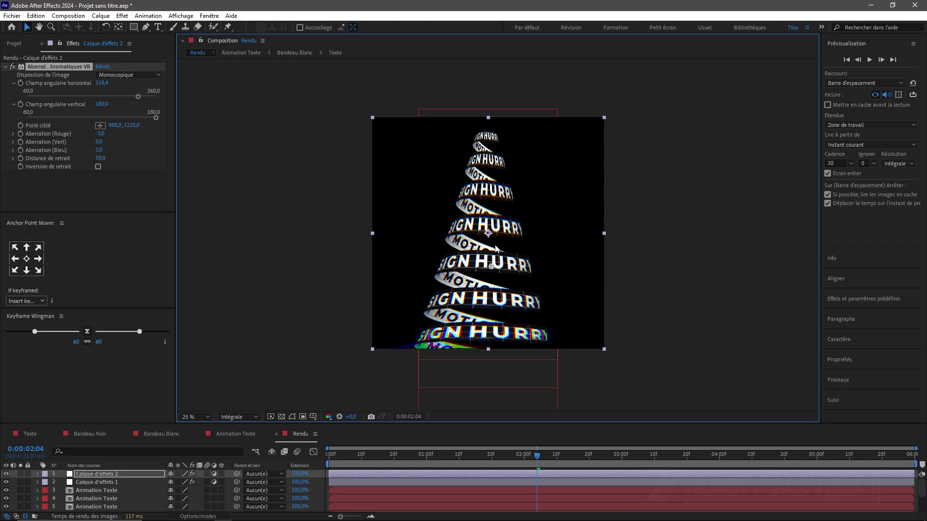
{"action": "scroll", "coordinate": [479, 297], "scroll_direction": "down", "scroll_amount": 1}
Step: In the Bandeau Blanc composition, set the Teinte effect's Foncée colour to a saturated green and return to Rendu
{"action": "left_click", "coordinate": [155, 434]}
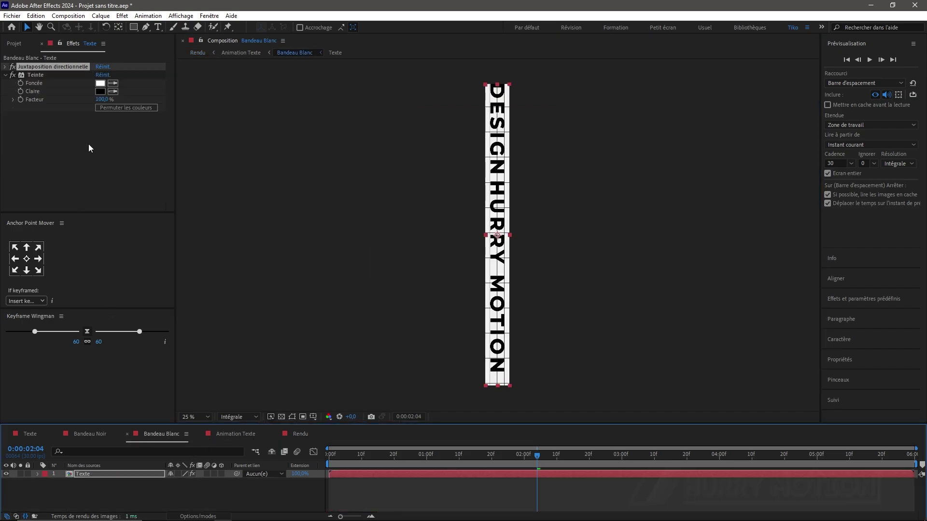
{"action": "left_click", "coordinate": [100, 84]}
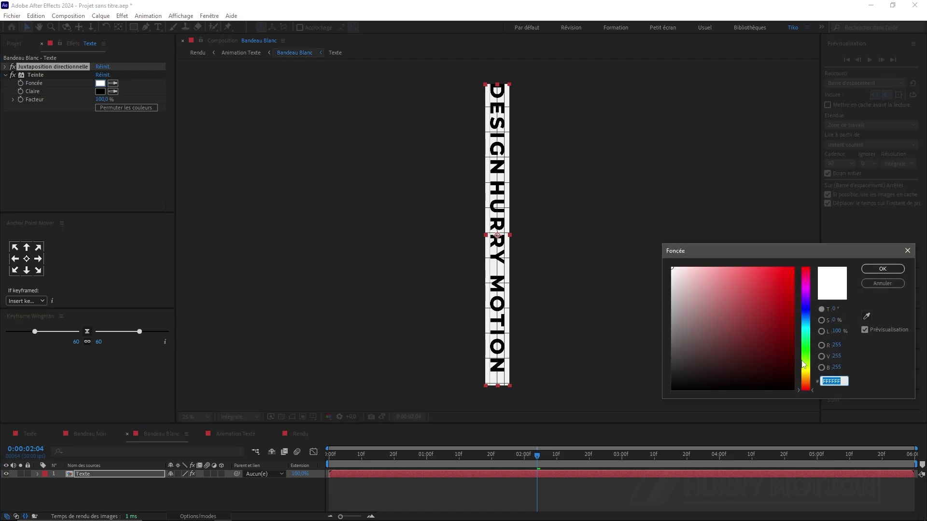
{"action": "left_click", "coordinate": [807, 355]}
{"action": "left_click", "coordinate": [793, 269]}
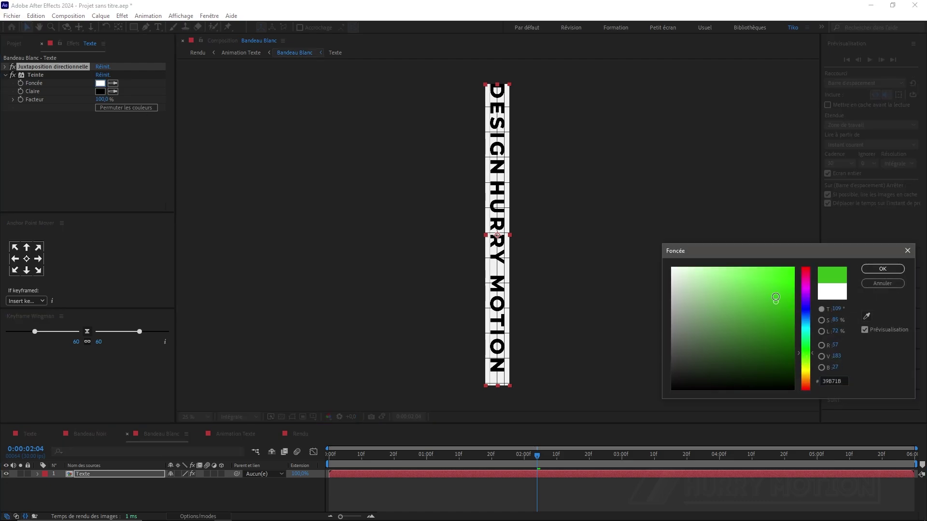
{"action": "left_click", "coordinate": [882, 269]}
{"action": "left_click", "coordinate": [286, 434]}
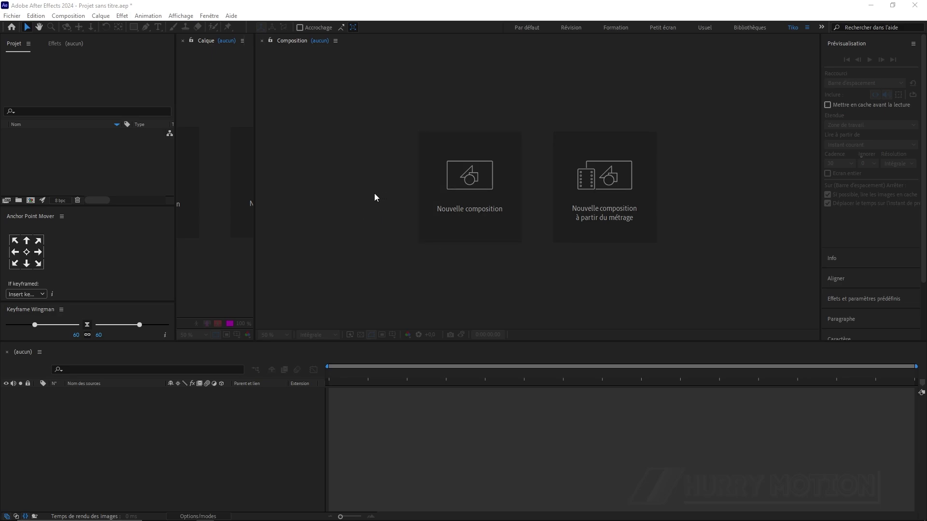
Step: Close the empty Calque viewer and create a 1920 x 1080 px, 30 fps, six-second composition named Finale
{"action": "left_click", "coordinate": [183, 40]}
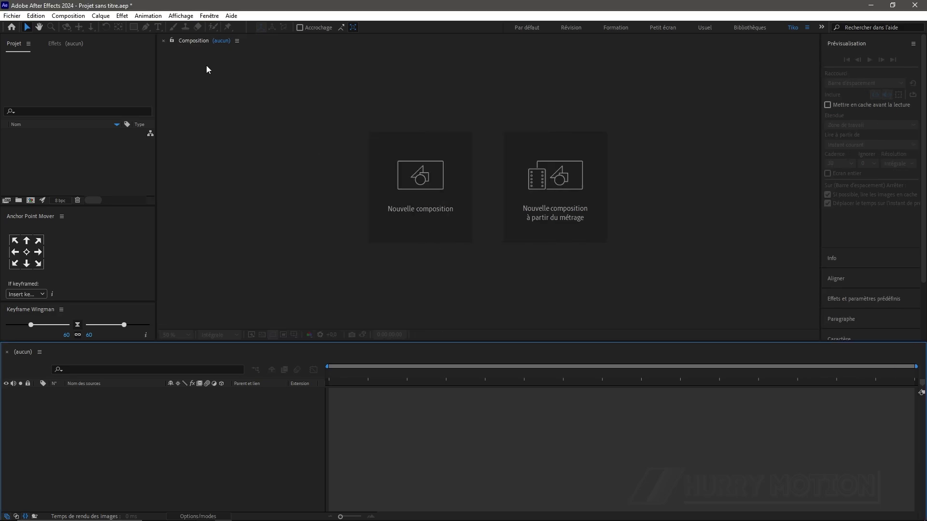
{"action": "left_click", "coordinate": [410, 175]}
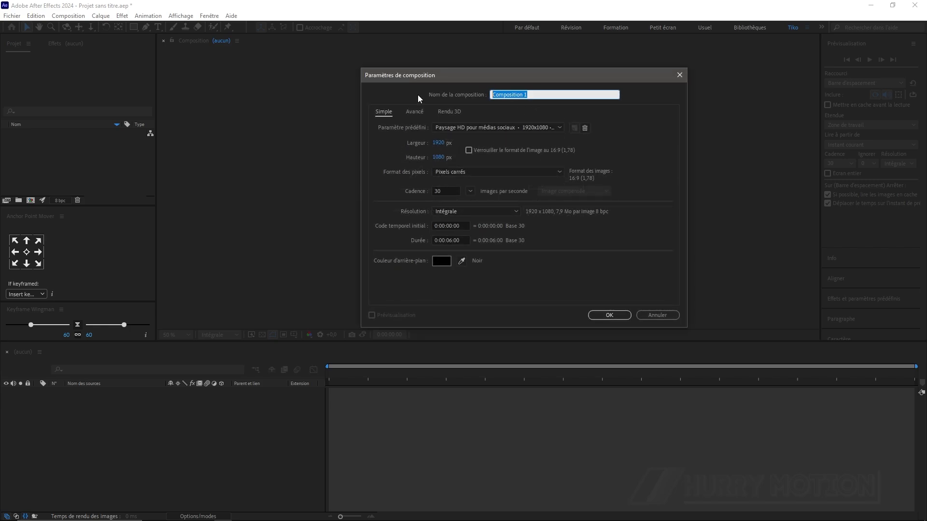
{"action": "type", "text": "Finale"}
{"action": "left_click", "coordinate": [610, 315]}
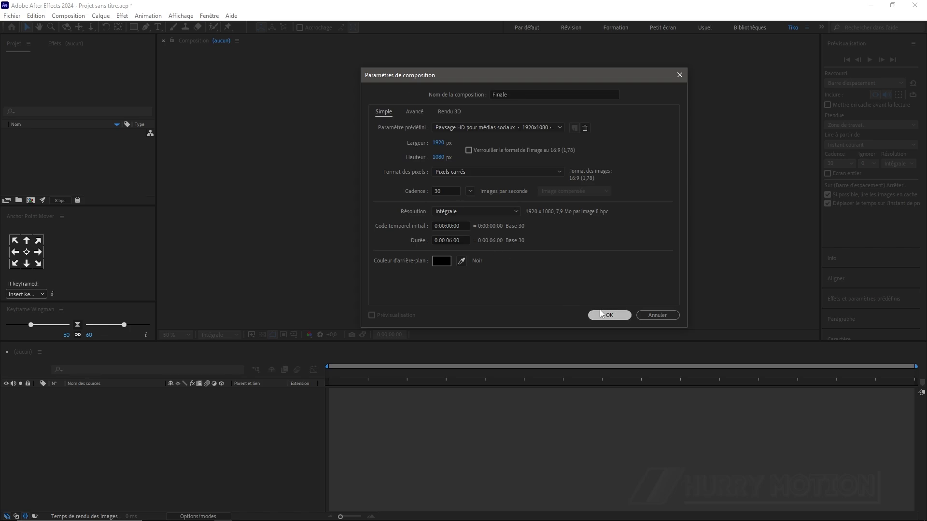
{"action": "left_click", "coordinate": [609, 315]}
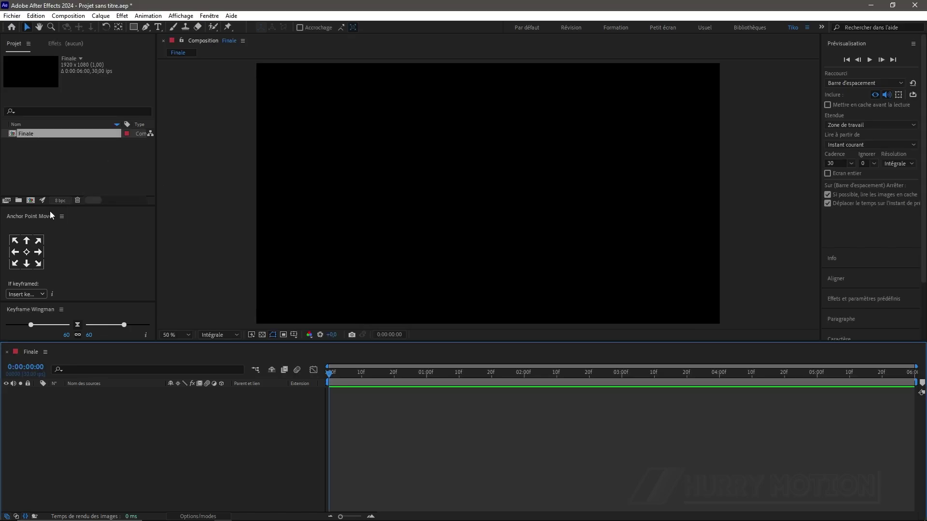
Step: Create a 2000 x 800 px composition named Texte with a duration of six seconds
{"action": "left_click", "coordinate": [31, 200]}
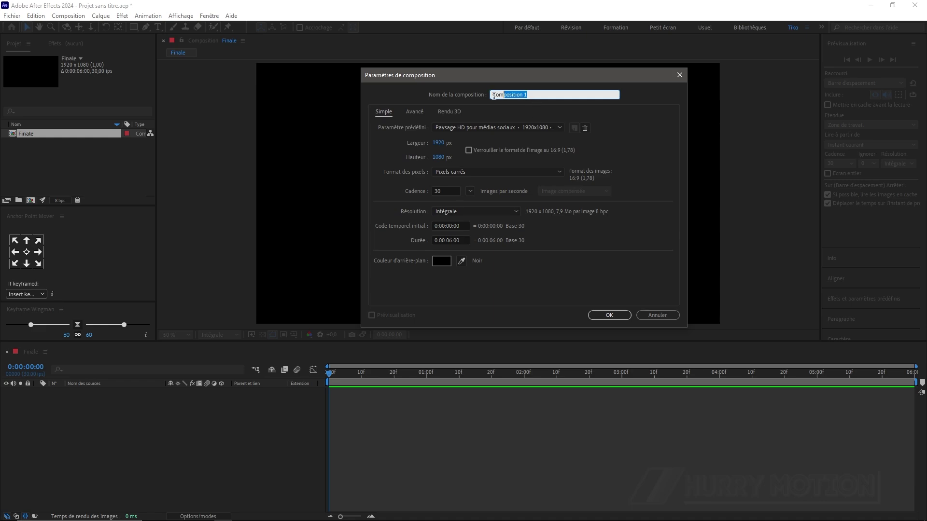
{"action": "type", "text": "Texte"}
{"action": "left_click", "coordinate": [437, 143]}
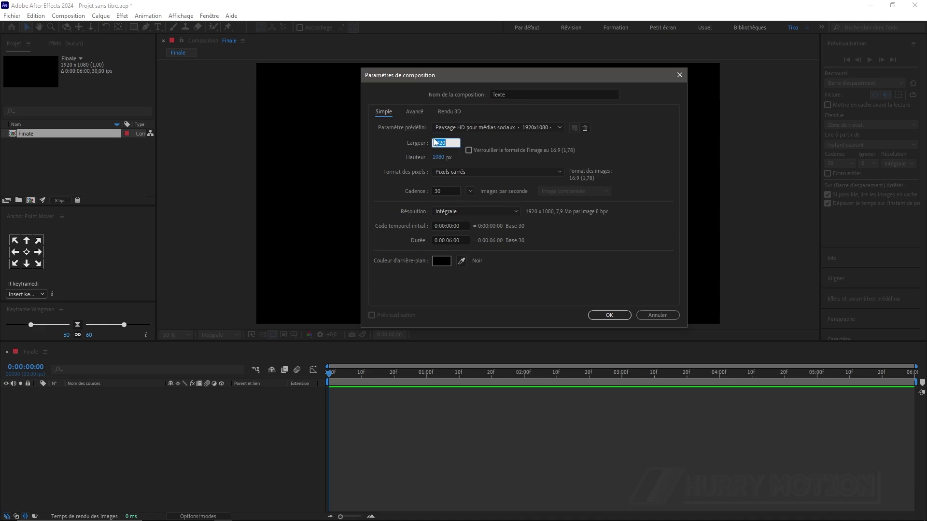
{"action": "type", "text": "2000"}
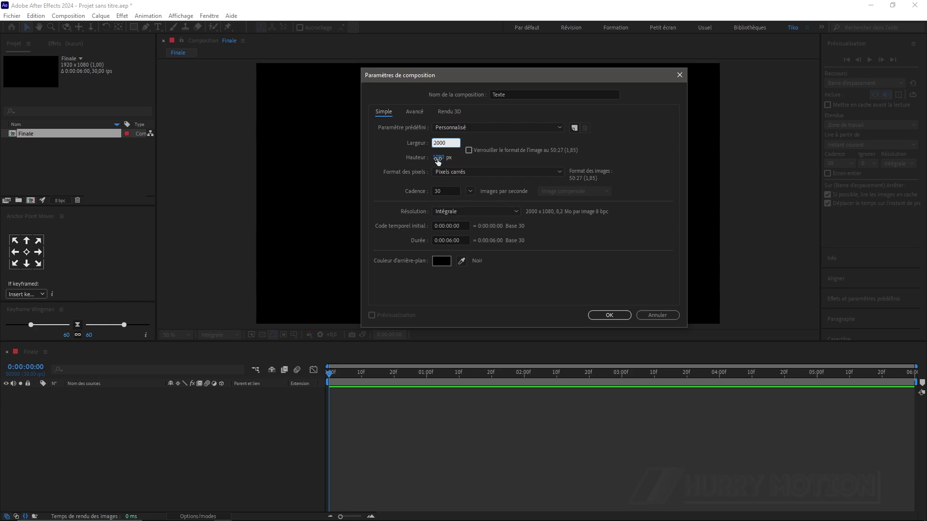
{"action": "left_click", "coordinate": [438, 158]}
{"action": "type", "text": "800"}
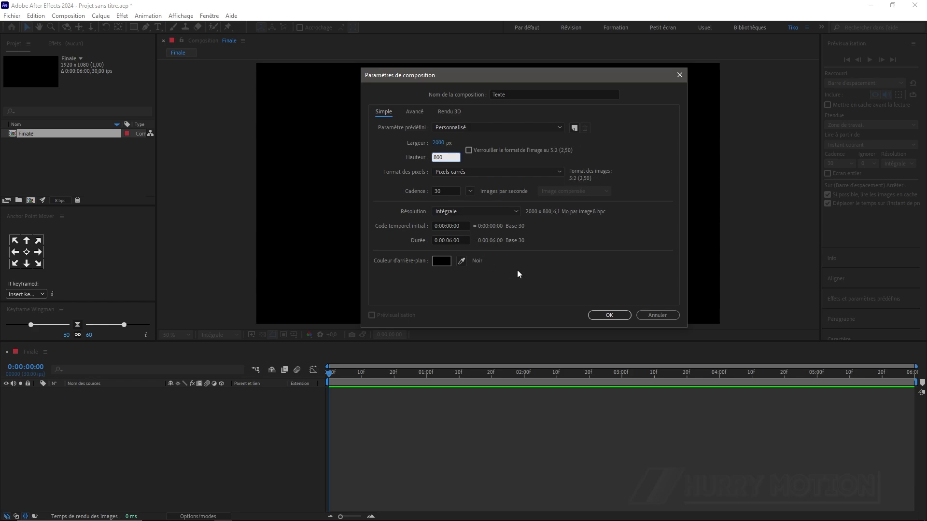
{"action": "left_click", "coordinate": [596, 316]}
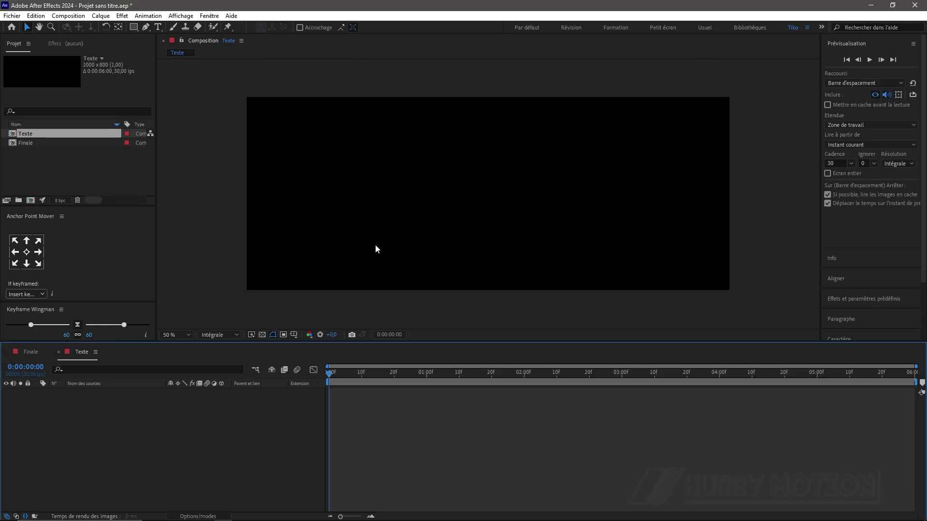
Step: Add the text GRAPHIQUE, centre it in the frame and format it in Montserrat ExtraBold at about 196 px
{"action": "left_click", "coordinate": [158, 27]}
{"action": "left_click", "coordinate": [337, 146]}
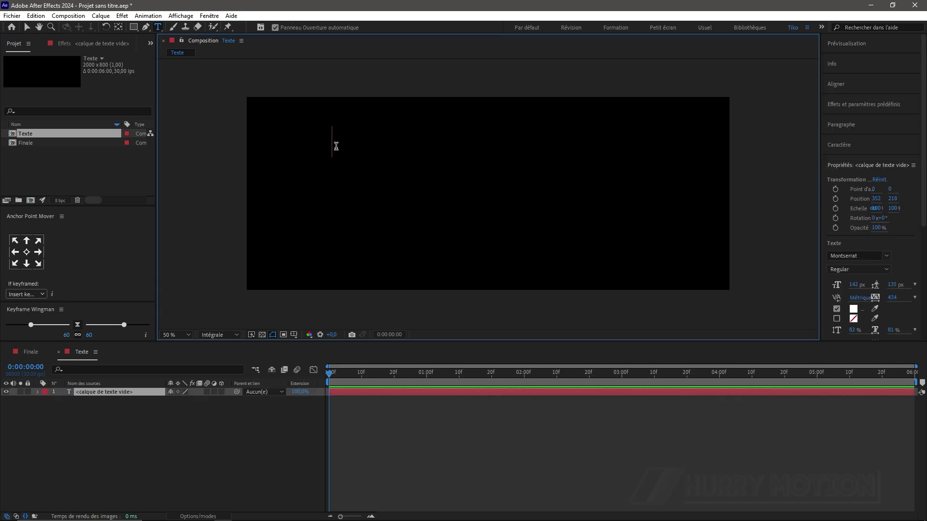
{"action": "type", "text": "GRAPHIQUE"}
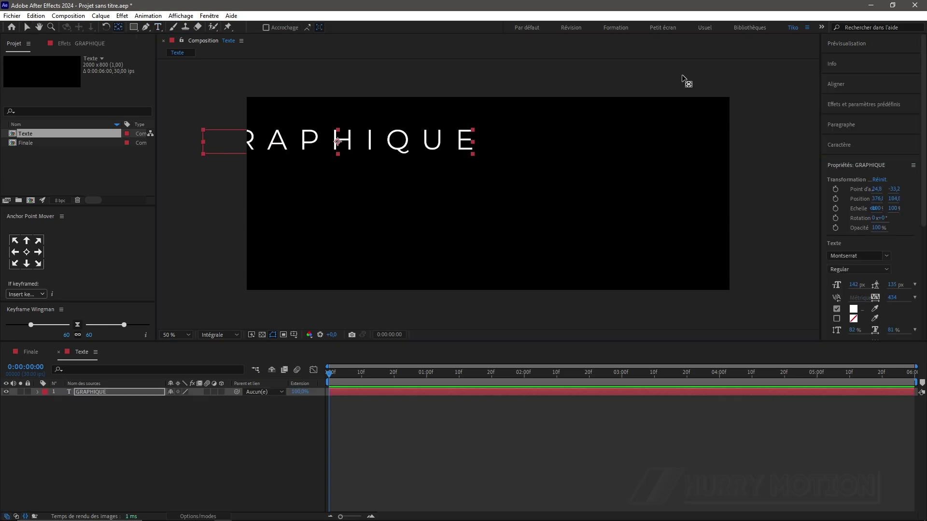
{"action": "left_click", "coordinate": [835, 84]}
{"action": "left_click", "coordinate": [839, 145]}
{"action": "left_click", "coordinate": [845, 174]}
{"action": "left_click", "coordinate": [853, 334]}
{"action": "left_click_drag", "start_coordinate": [844, 188], "coordinate": [869, 188]}
Step: Add the text MOTION DESIGN in Montserrat Regular at 140 px above GRAPHIQUE and place a duplicate of it below
{"action": "left_click", "coordinate": [158, 26]}
{"action": "left_click", "coordinate": [307, 126]}
{"action": "type", "text": "MOTION DESIGN"}
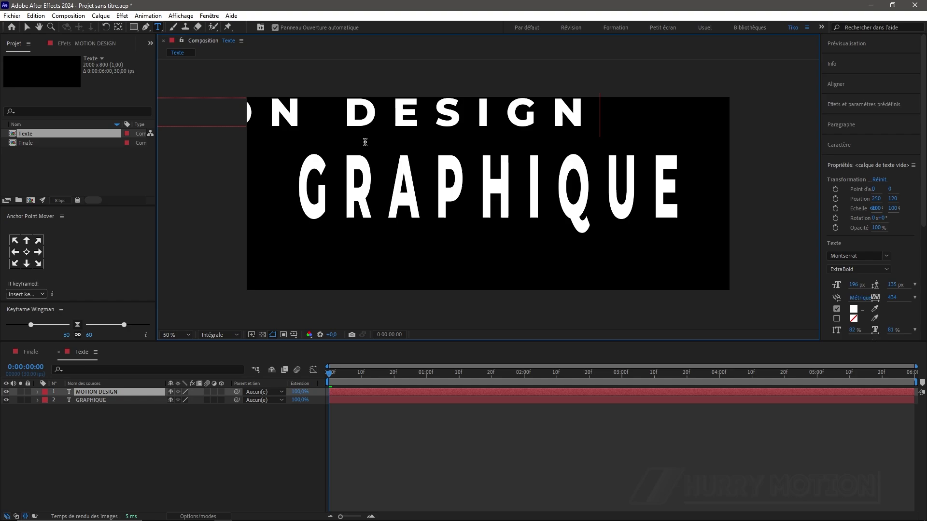
{"action": "type", "text": "v"}
{"action": "key", "text": "ctrl+d"}
{"action": "left_click_drag", "start_coordinate": [483, 133], "coordinate": [482, 241]}
{"action": "left_click", "coordinate": [449, 250]}
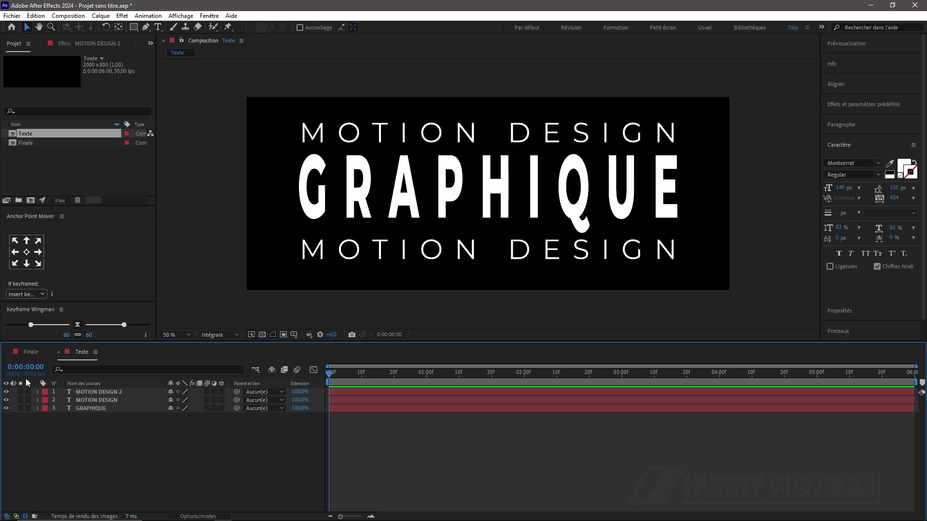
Step: Create a 1000 x 8000 px composition named Bande with a duration of six seconds
{"action": "left_click", "coordinate": [32, 200]}
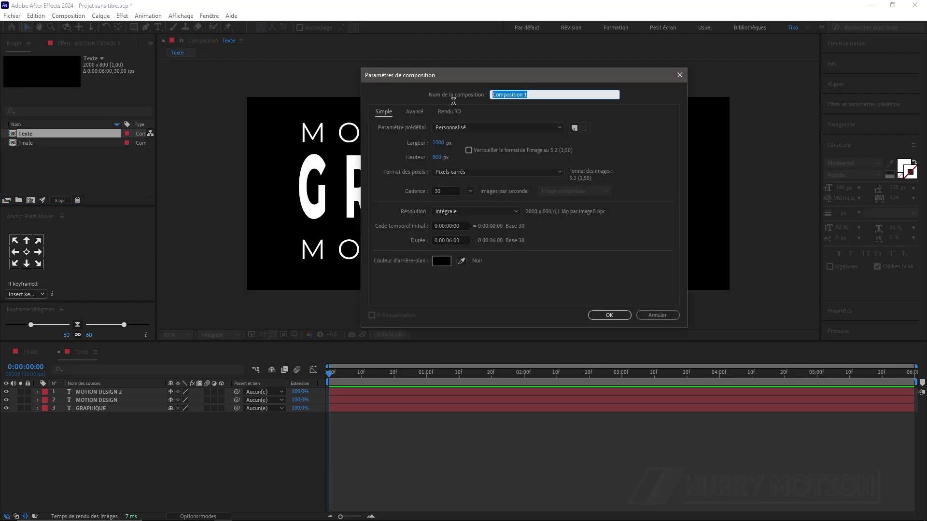
{"action": "type", "text": "Bande"}
{"action": "left_click", "coordinate": [440, 144]}
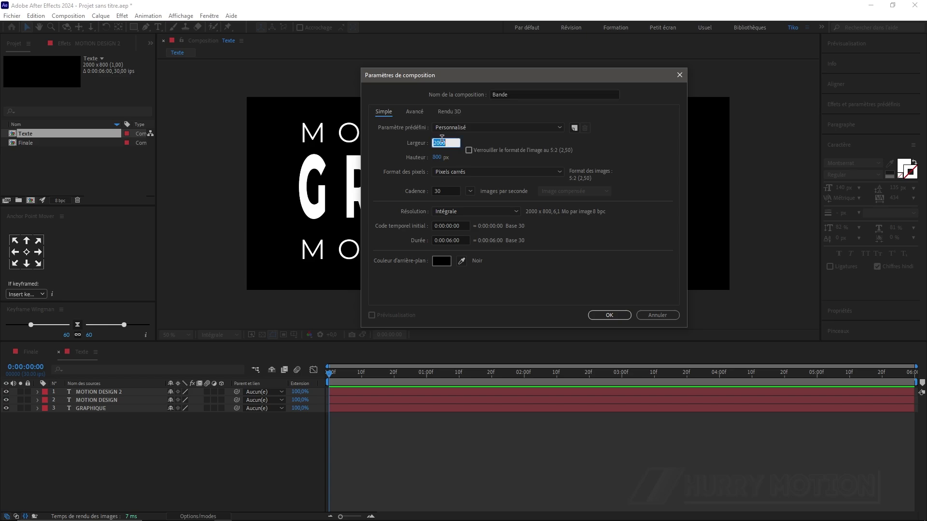
{"action": "type", "text": "1000"}
{"action": "left_click", "coordinate": [438, 158]}
{"action": "type", "text": "8"}
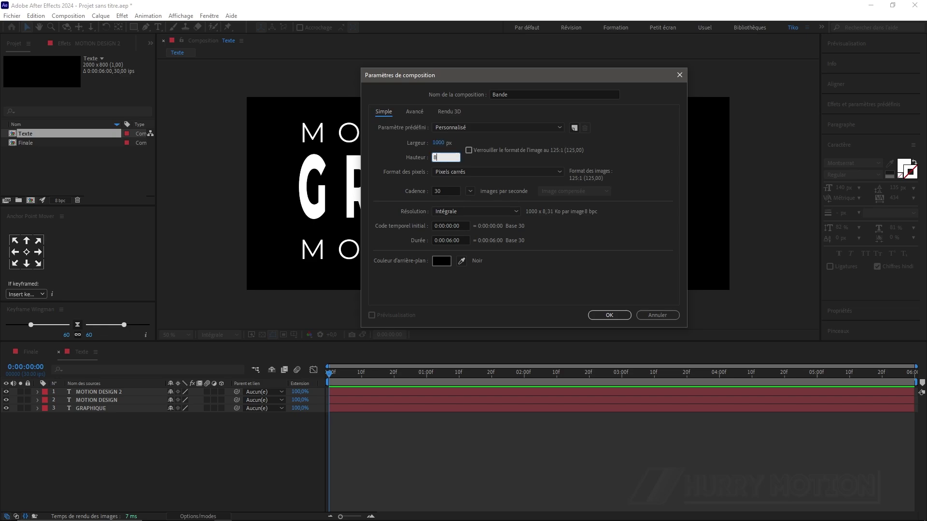
{"action": "type", "text": "000"}
{"action": "left_click", "coordinate": [589, 314]}
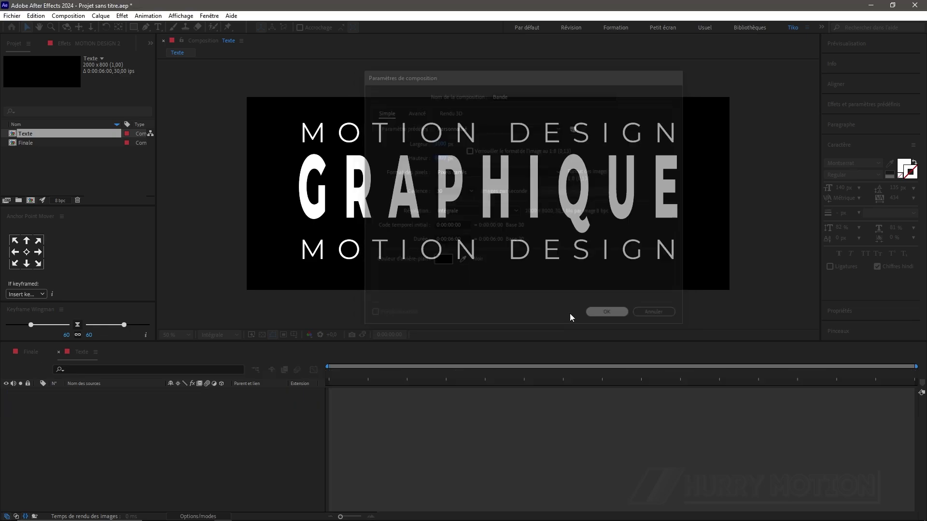
Step: Add a black 2000 x 800 px solid named BG to the Texte composition, beneath all the text layers
{"action": "left_click", "coordinate": [77, 352]}
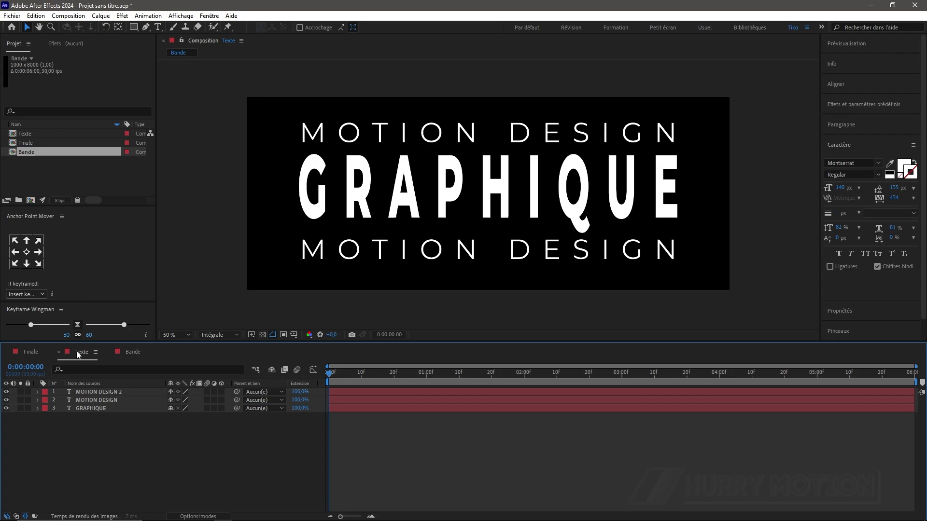
{"action": "key", "text": "ctrl+y"}
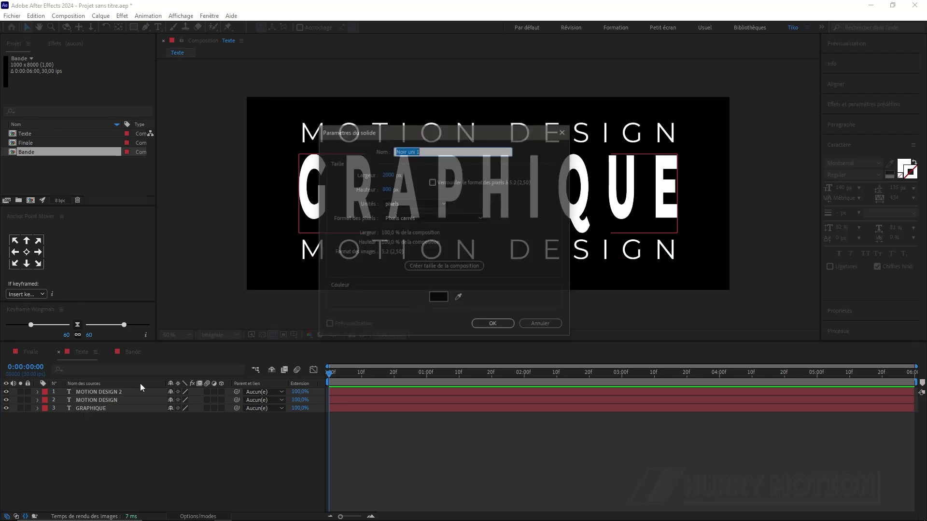
{"action": "type", "text": "BG"}
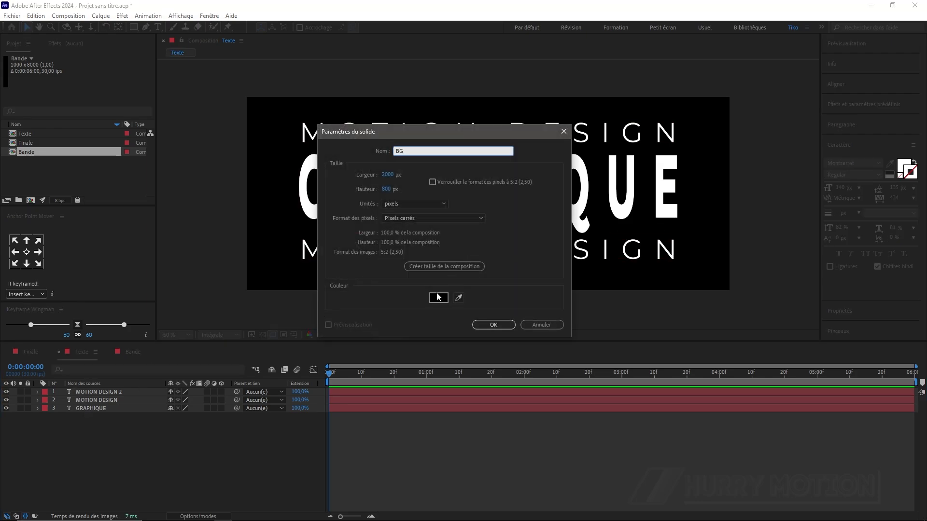
{"action": "left_click", "coordinate": [490, 327]}
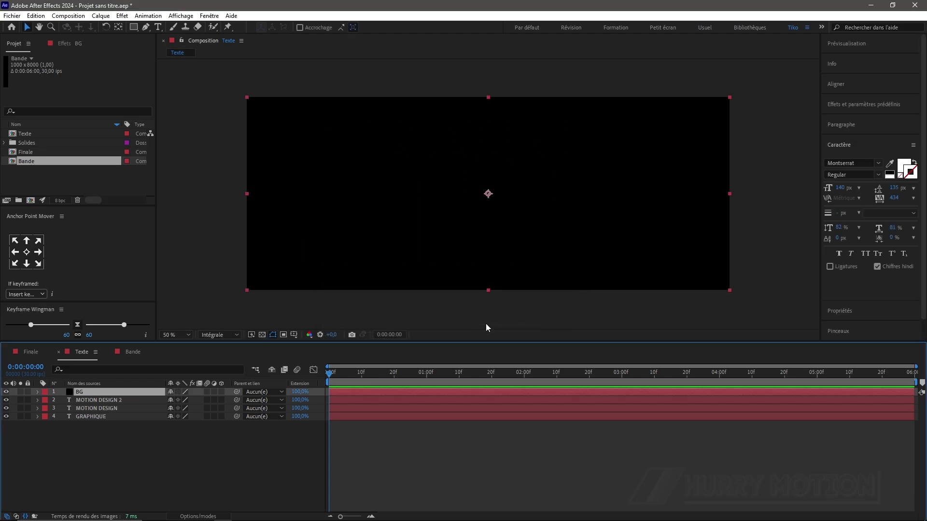
{"action": "left_click_drag", "start_coordinate": [98, 397], "coordinate": [97, 421]}
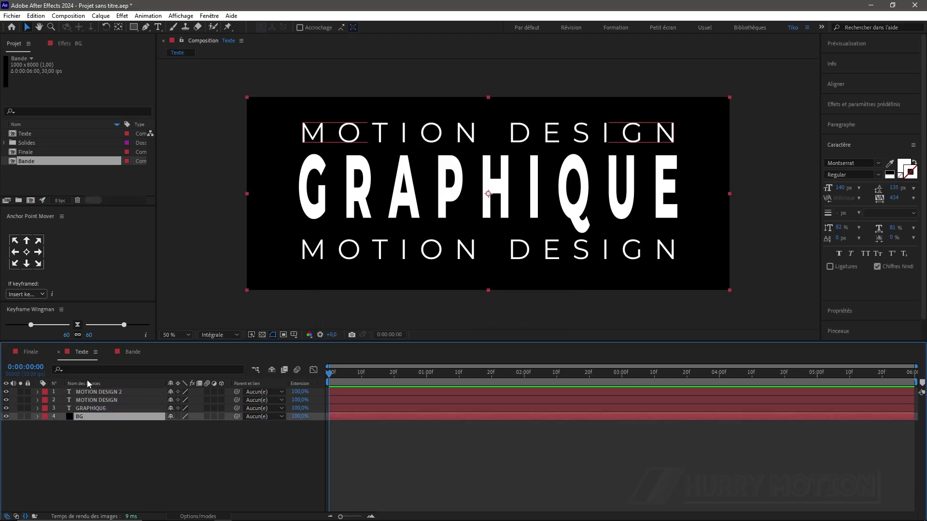
Step: Place the Texte composition as a layer in the Bande composition and rotate it 90°
{"action": "left_click", "coordinate": [127, 352]}
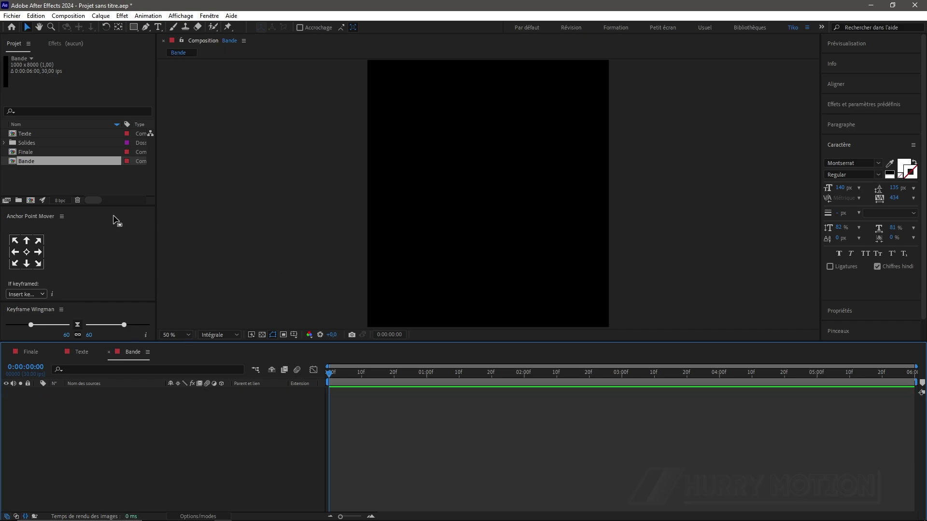
{"action": "scroll", "coordinate": [419, 199], "scroll_direction": "down", "scroll_amount": 6}
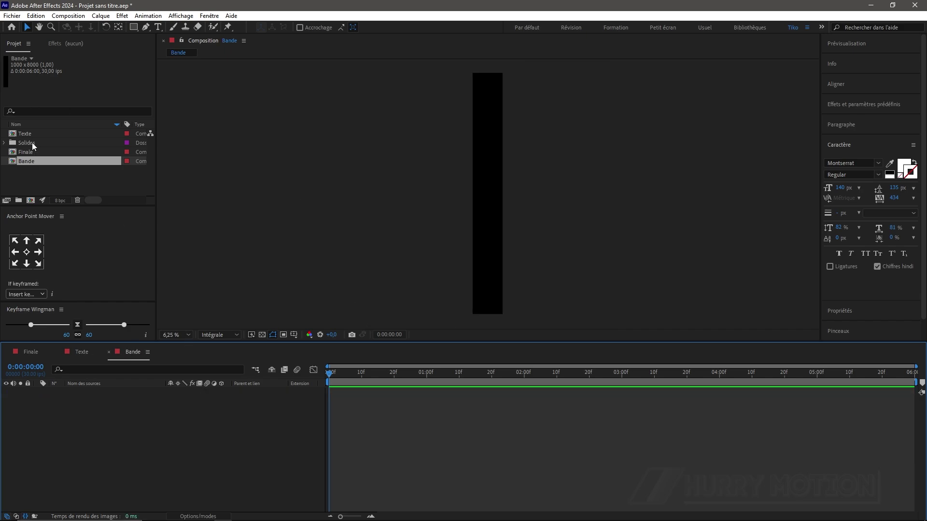
{"action": "left_click_drag", "start_coordinate": [27, 133], "coordinate": [103, 398]}
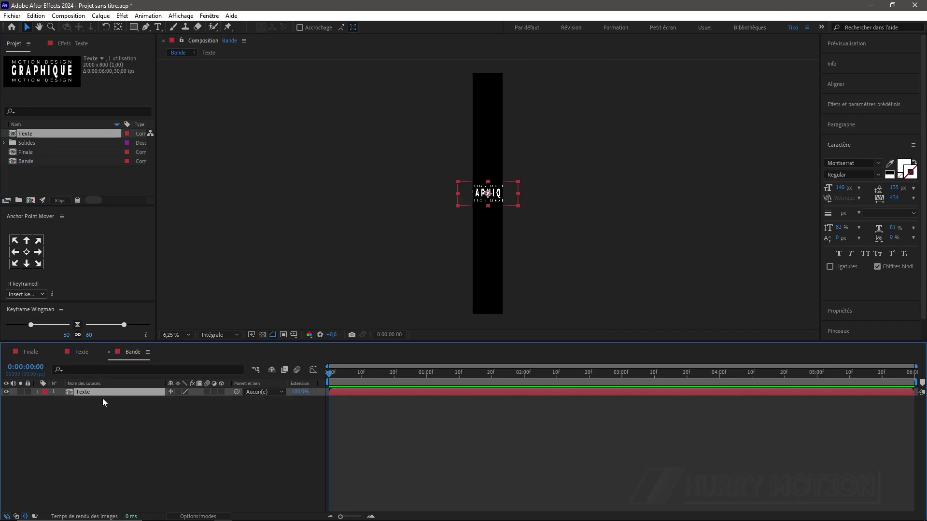
{"action": "key", "text": "r"}
{"action": "left_click", "coordinate": [184, 400]}
{"action": "type", "text": "90"}
{"action": "key", "text": "Return"}
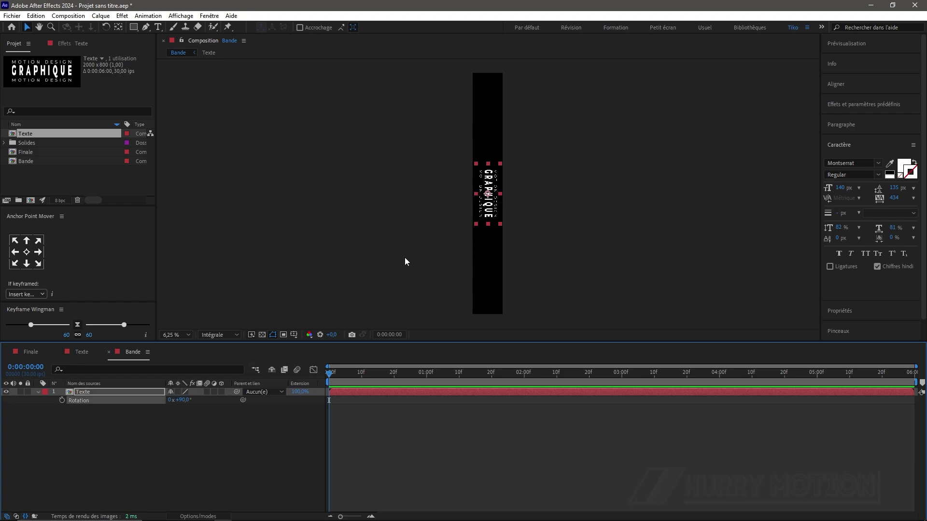
Step: Apply the CC RepeTile effect to the Texte layer in Bande
{"action": "key", "text": "ctrl+space"}
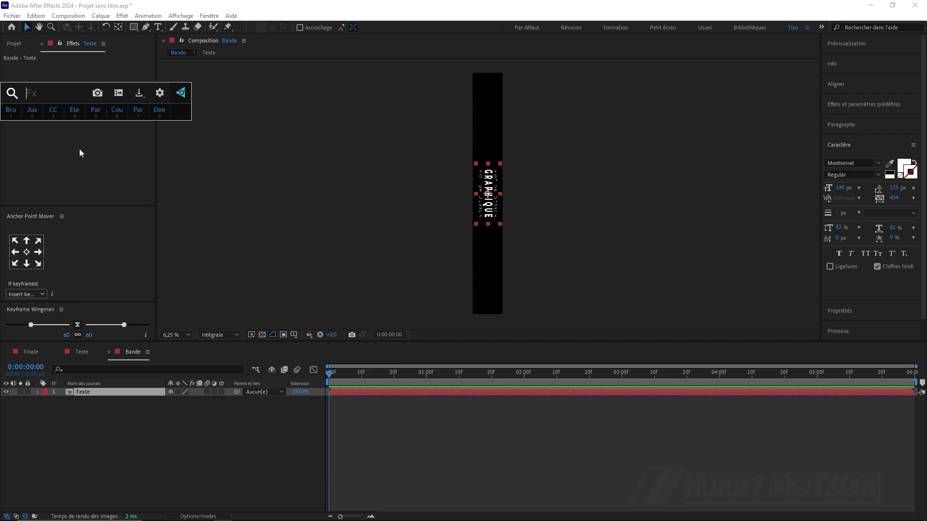
{"action": "type", "text": "cc r"}
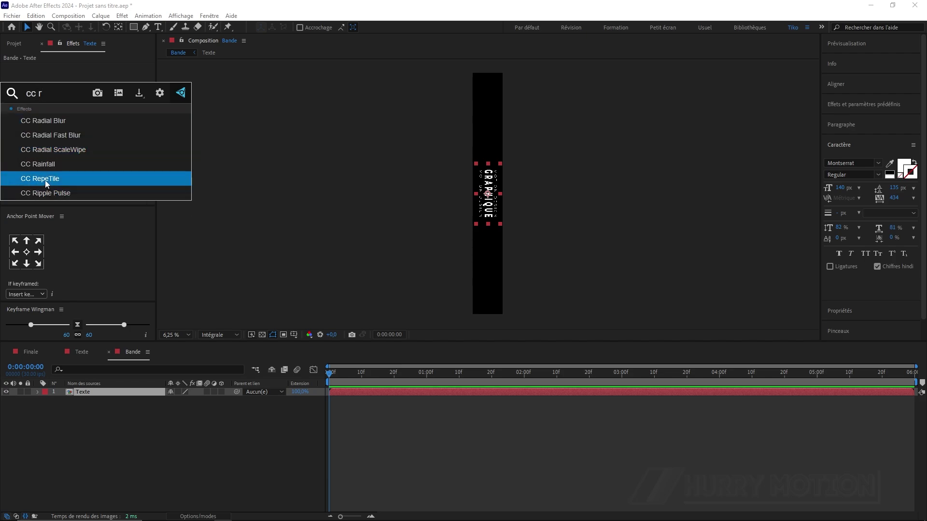
{"action": "left_click", "coordinate": [52, 181]}
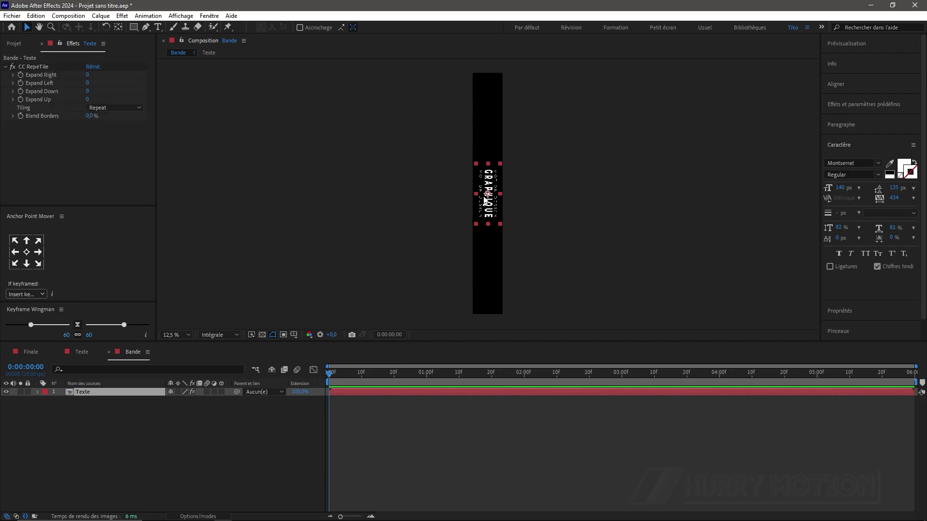
{"action": "scroll", "coordinate": [485, 199], "scroll_direction": "up", "scroll_amount": 2}
{"action": "scroll", "coordinate": [485, 199], "scroll_direction": "down", "scroll_amount": 2}
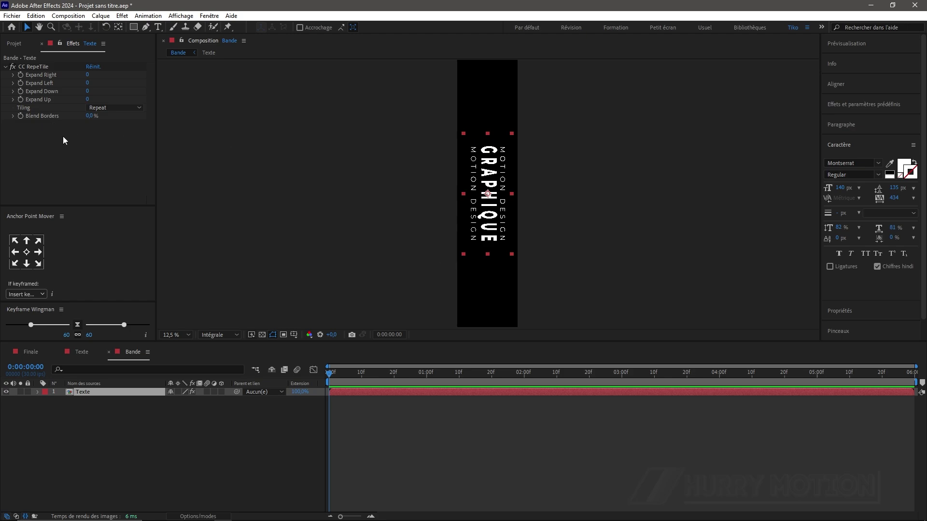
Step: Set CC RepeTile's Expand Left and Expand Right to 3200 so the text repeats along the whole Bande strip
{"action": "left_click_drag", "start_coordinate": [88, 82], "coordinate": [119, 81]}
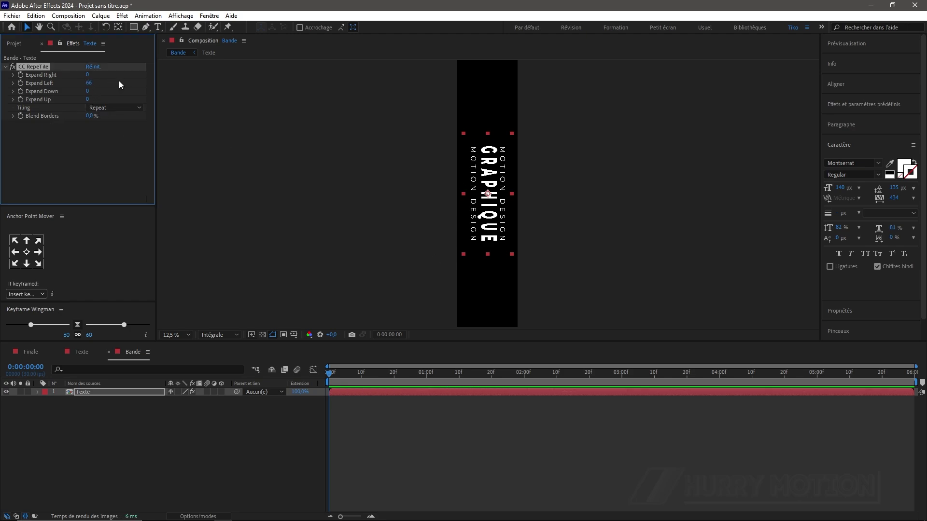
{"action": "left_click", "coordinate": [89, 83]}
{"action": "type", "text": "3200"}
{"action": "left_click", "coordinate": [91, 73]}
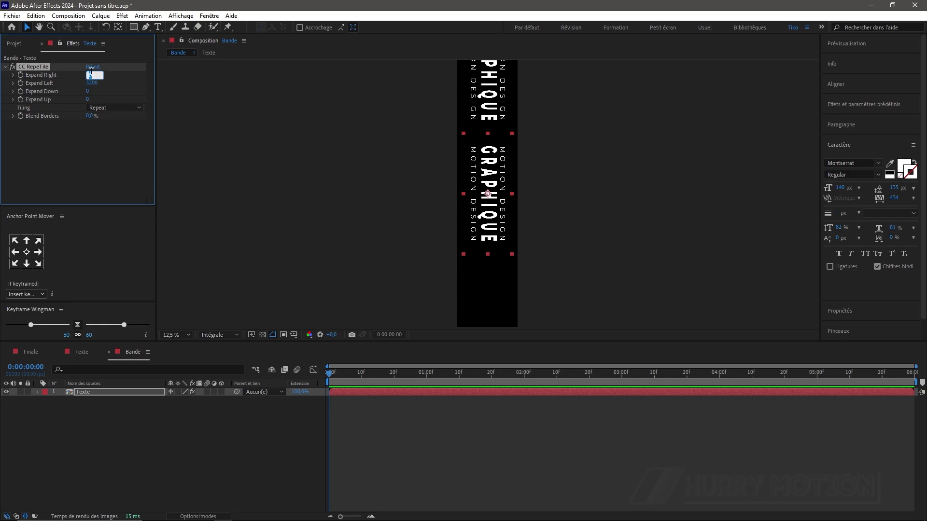
{"action": "type", "text": "3200"}
{"action": "key", "text": "Return"}
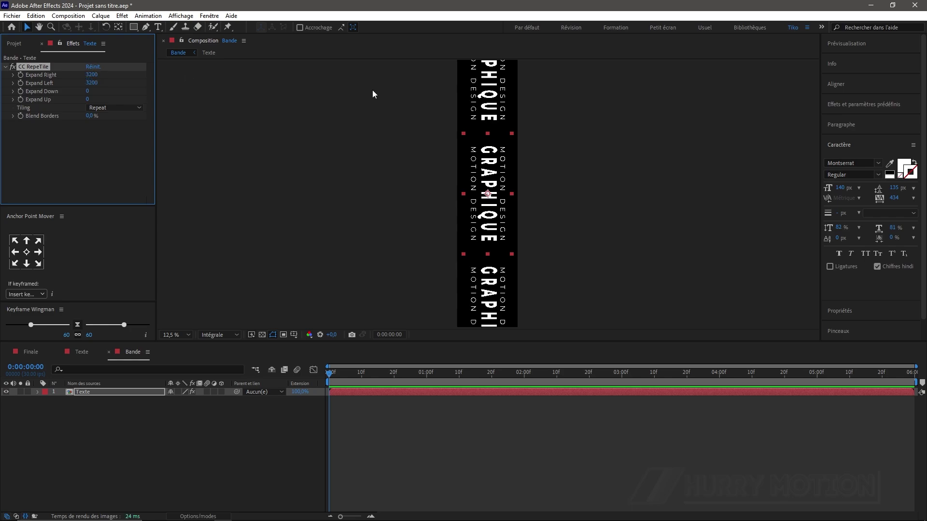
{"action": "scroll", "coordinate": [403, 110], "scroll_direction": "down", "scroll_amount": 2}
{"action": "scroll", "coordinate": [449, 115], "scroll_direction": "up", "scroll_amount": 1}
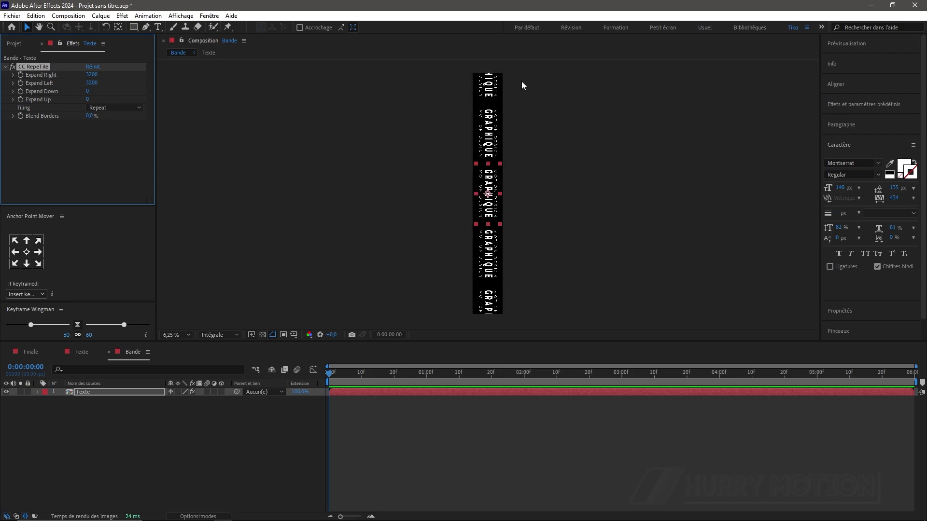
{"action": "scroll", "coordinate": [487, 203], "scroll_direction": "up", "scroll_amount": 1}
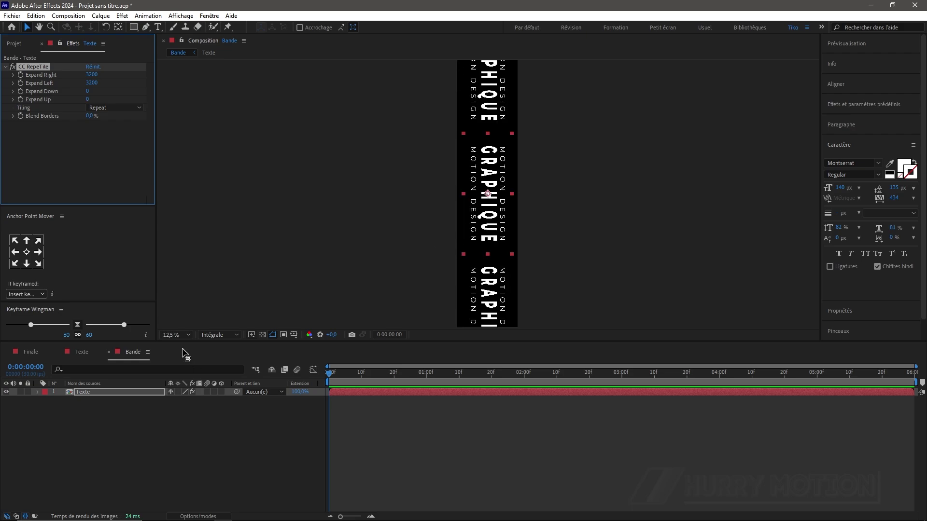
{"action": "left_click", "coordinate": [76, 442]}
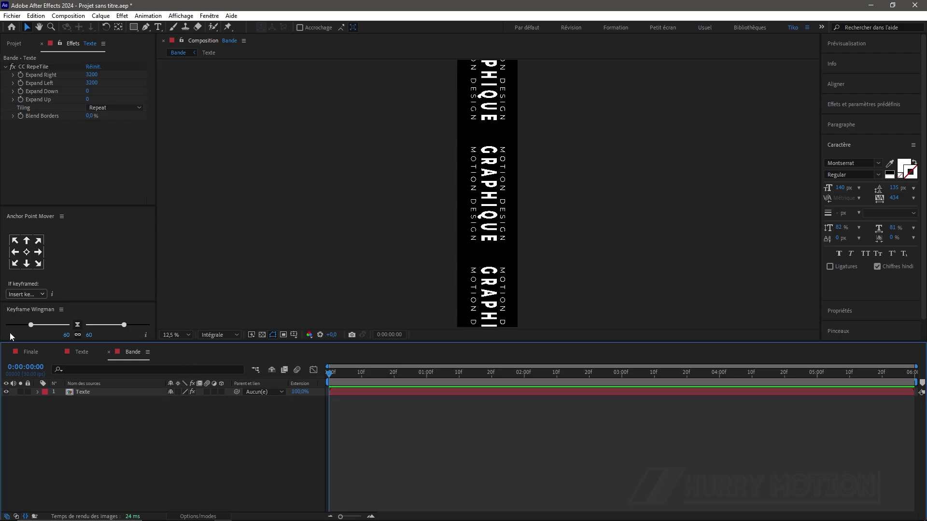
Step: Create a 2000 x 2000 px composition named Roue with a duration of six seconds
{"action": "left_click", "coordinate": [15, 45]}
{"action": "left_click", "coordinate": [31, 200]}
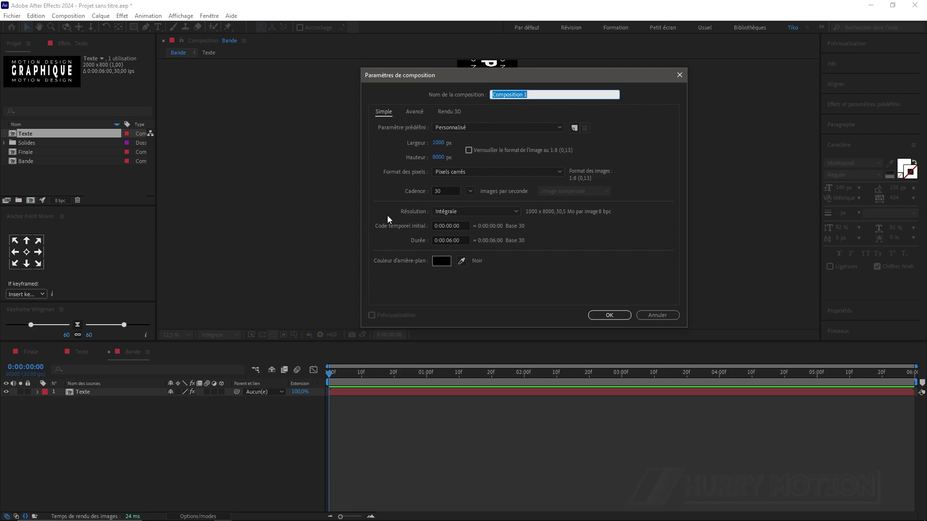
{"action": "type", "text": "Roue"}
{"action": "left_click", "coordinate": [437, 143]}
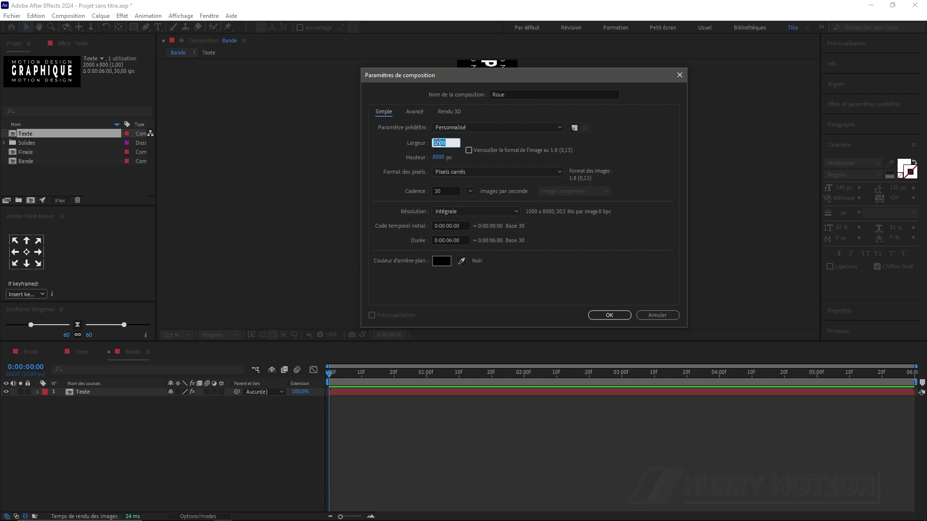
{"action": "type", "text": "2000"}
{"action": "key", "text": "Tab"}
{"action": "type", "text": "200"}
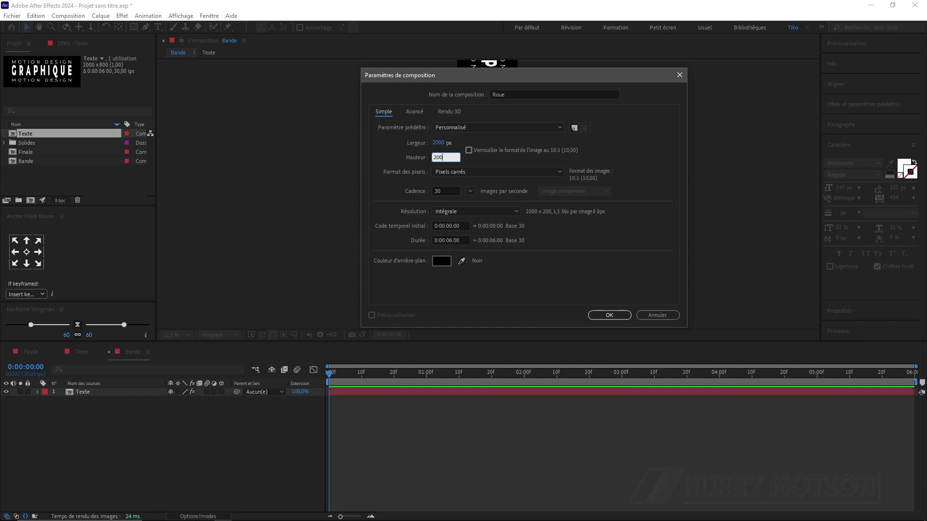
{"action": "type", "text": "0"}
{"action": "left_click", "coordinate": [609, 315]}
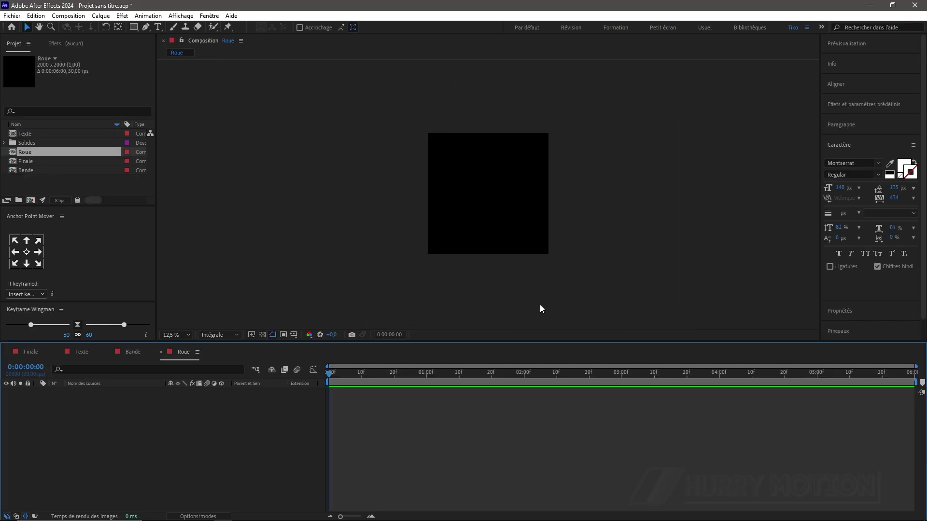
Step: Place the Texte composition as a layer in Roue and apply the CC Cylinder effect to it
{"action": "key", "text": "period"}
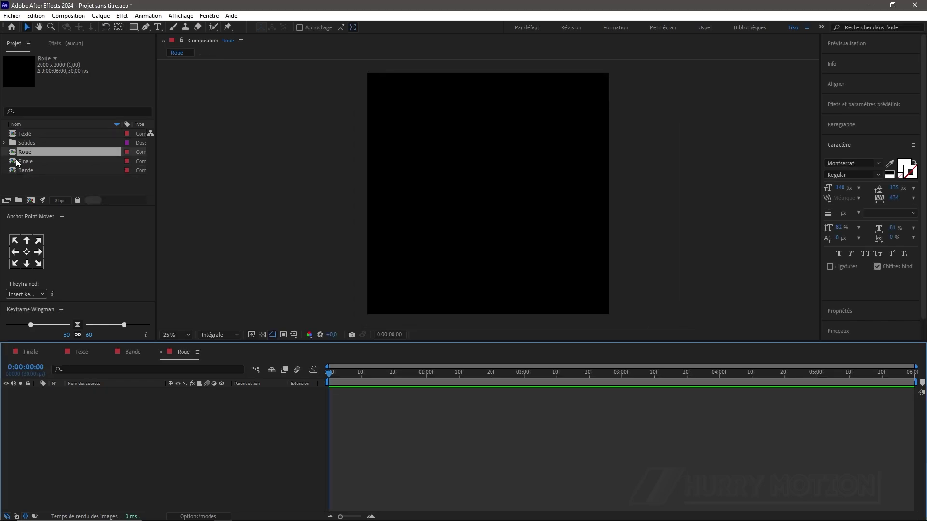
{"action": "left_click_drag", "start_coordinate": [24, 134], "coordinate": [124, 391]}
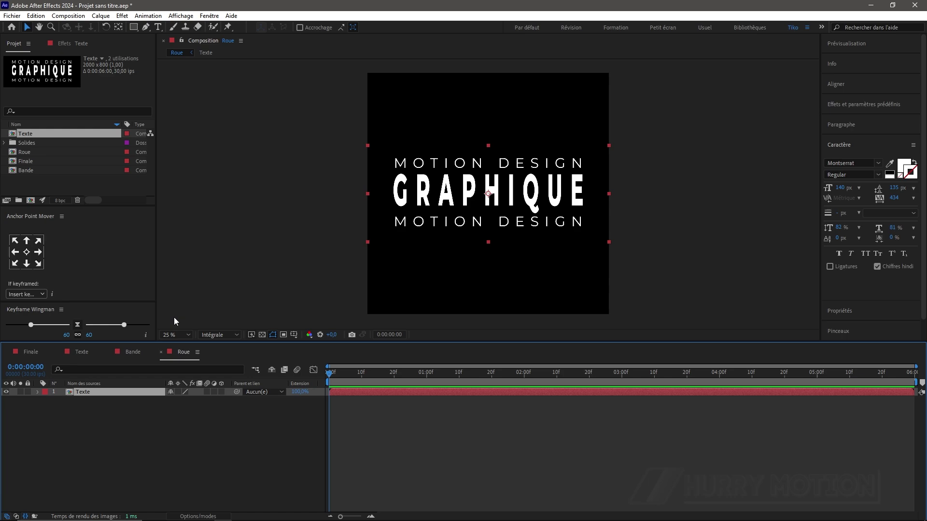
{"action": "key", "text": "ctrl+space"}
{"action": "type", "text": "cc cy"}
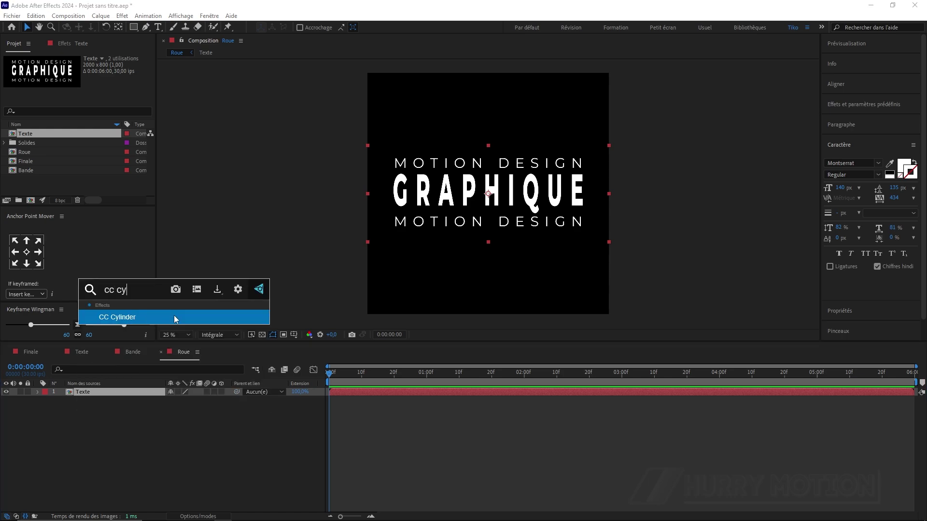
{"action": "key", "text": "Return"}
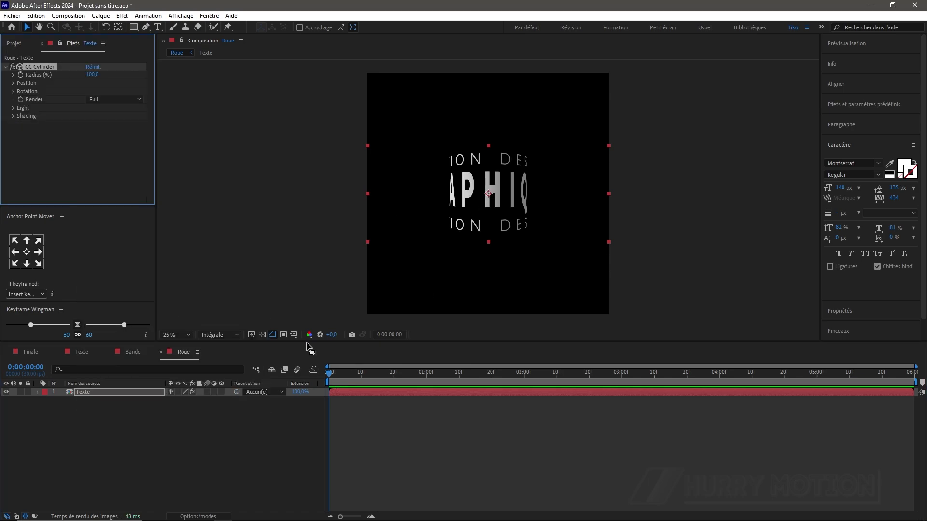
Step: Show the transparency grid and enable collapse transformations on the Texte layer so the cylinder is not clipped
{"action": "left_click", "coordinate": [262, 335]}
{"action": "key", "text": "period"}
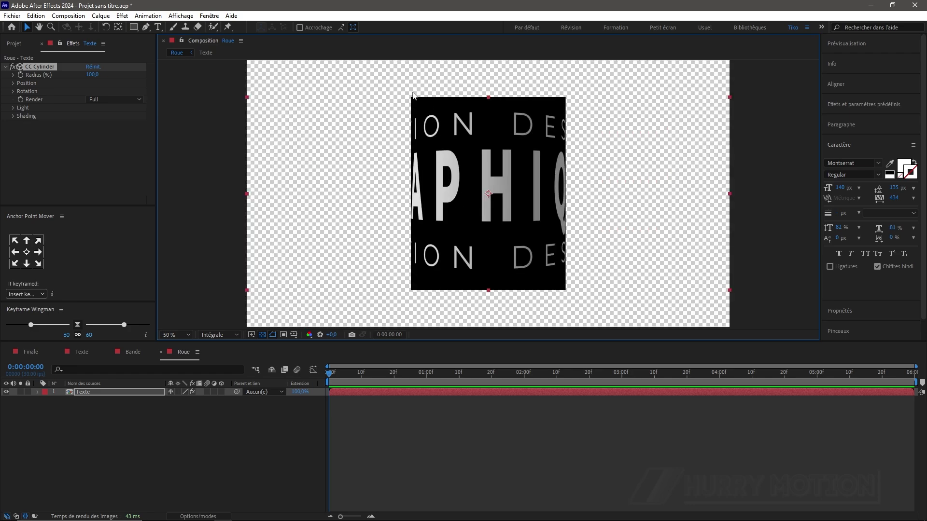
{"action": "left_click", "coordinate": [178, 392]}
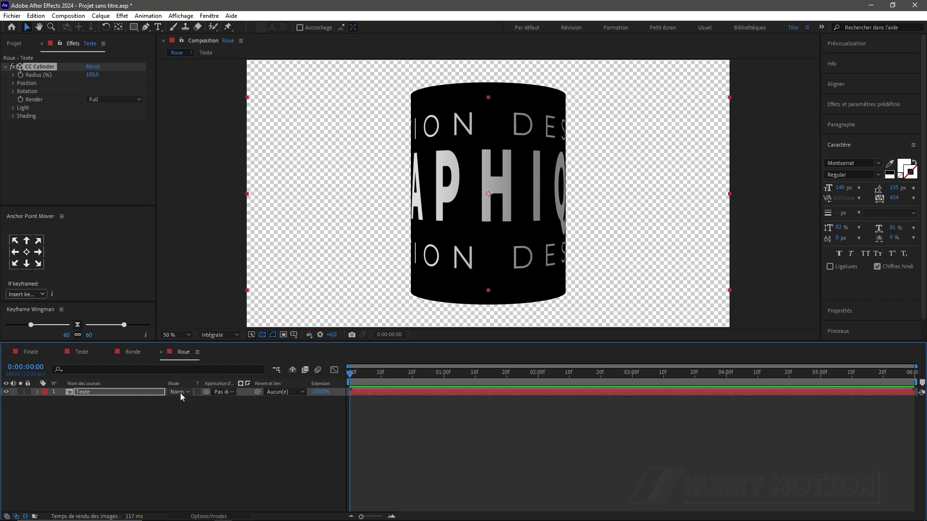
{"action": "key", "text": "F2"}
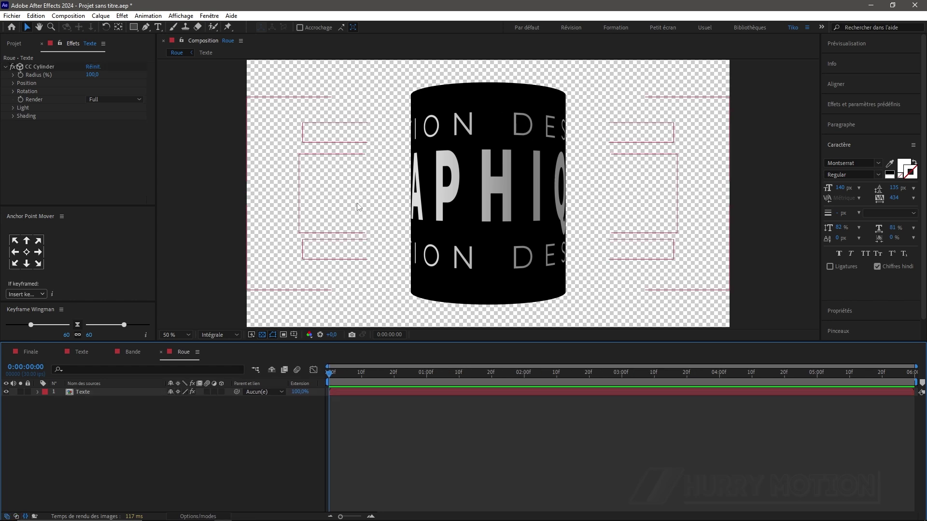
{"action": "scroll", "coordinate": [330, 236], "scroll_direction": "down", "scroll_amount": 2}
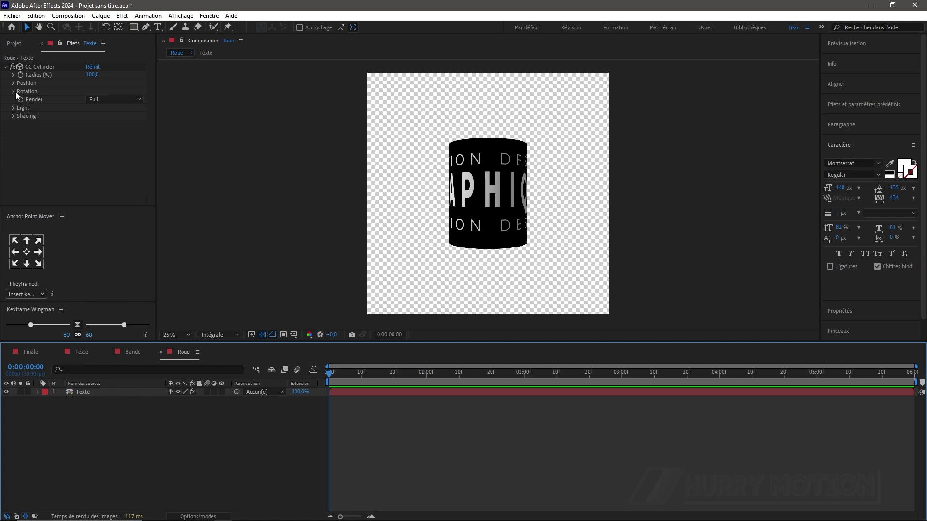
Step: Set the Ambient shading of the CC Cylinder effect to 200
{"action": "left_click", "coordinate": [13, 116]}
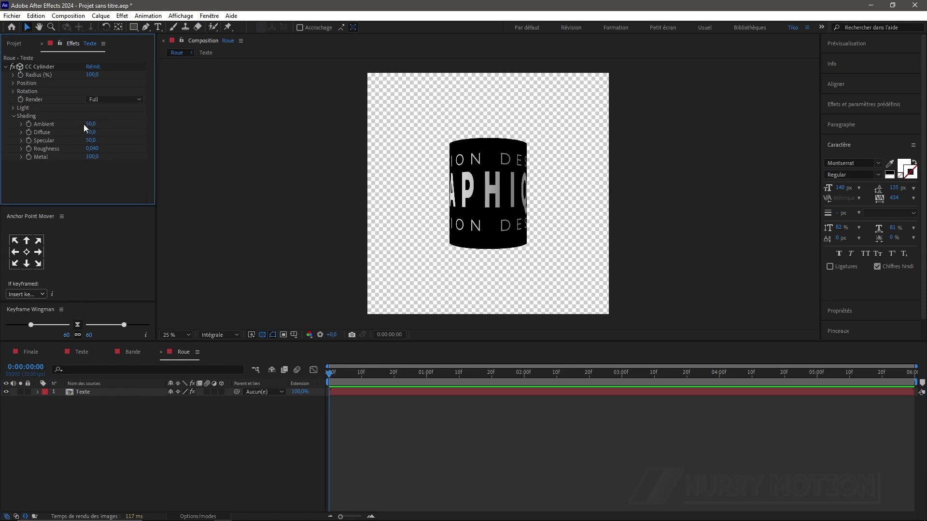
{"action": "left_click_drag", "start_coordinate": [91, 123], "coordinate": [240, 133]}
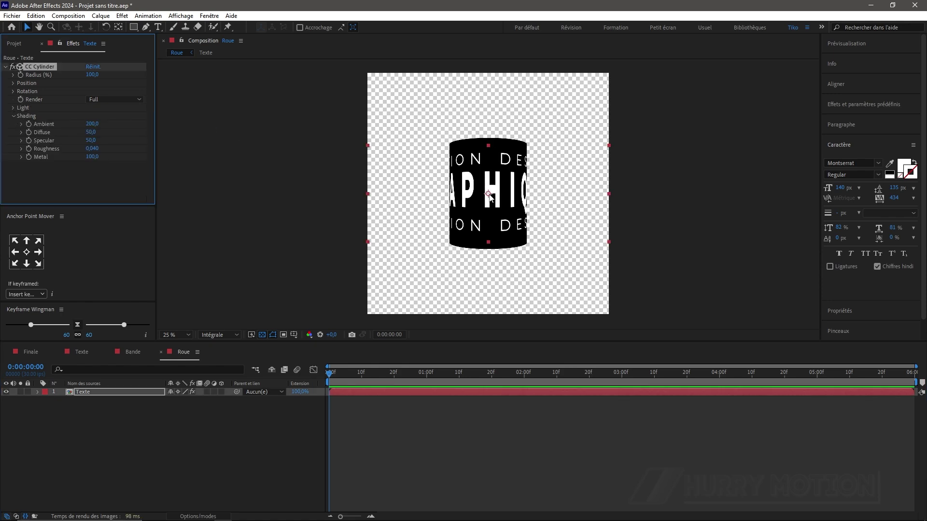
{"action": "left_click", "coordinate": [13, 116]}
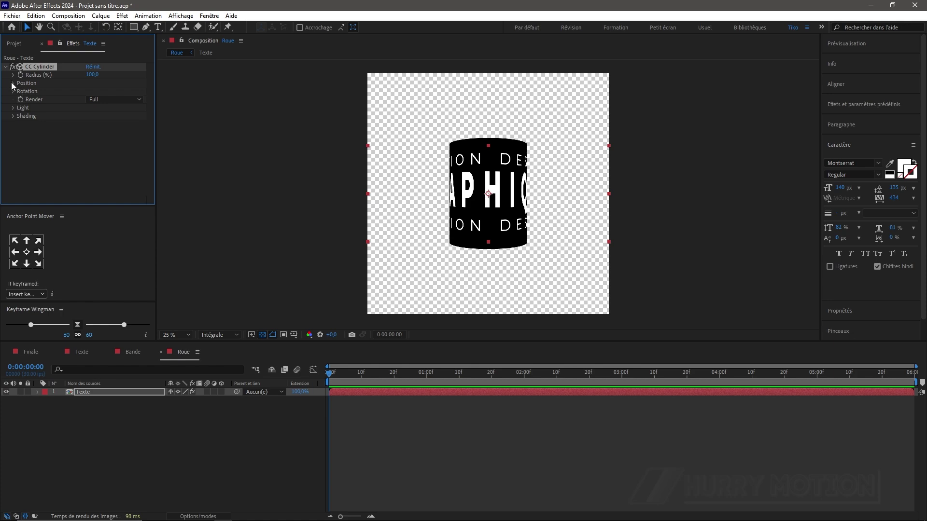
Step: Try rotating the cylinder about its Y axis and reset Rotation Y to 0°
{"action": "left_click", "coordinate": [14, 91]}
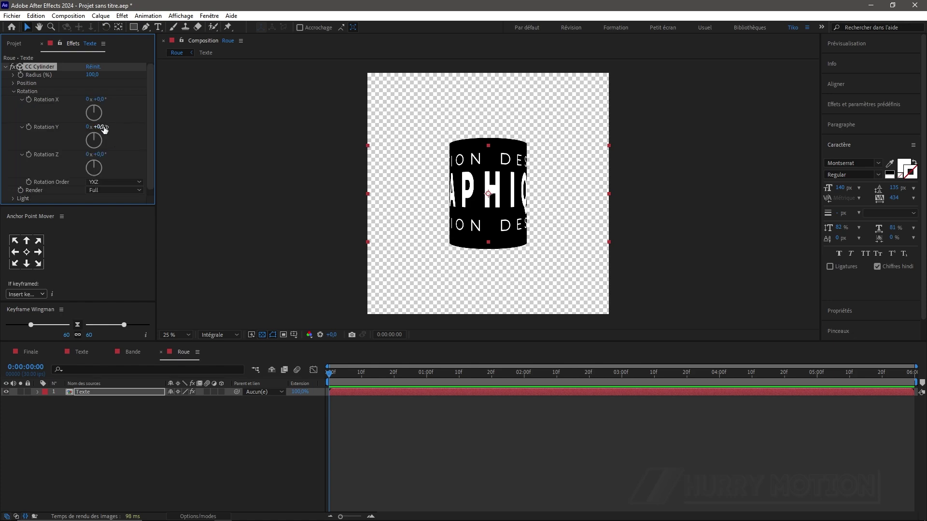
{"action": "mouse_move", "coordinate": [104, 129]}
{"action": "left_mouse_down"}
{"action": "mouse_move", "coordinate": [192, 128]}
{"action": "mouse_move", "coordinate": [112, 130]}
{"action": "left_mouse_up"}
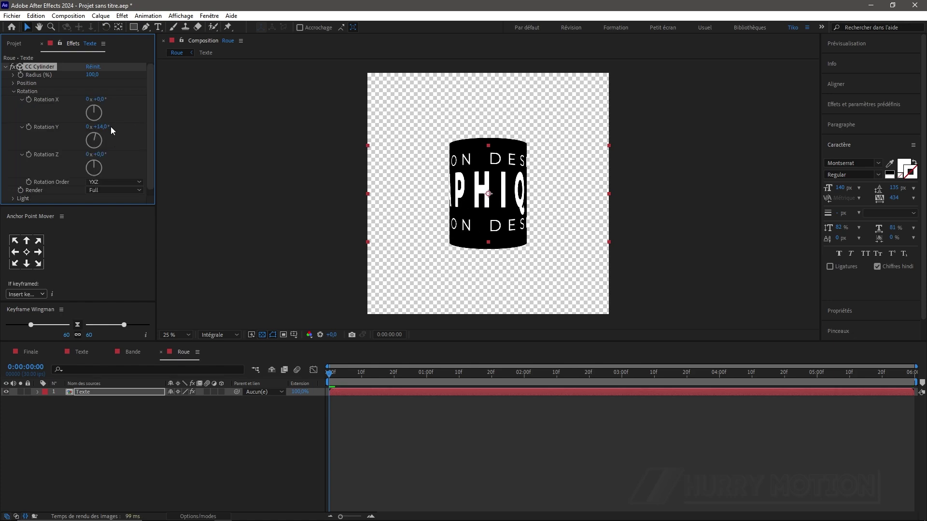
{"action": "left_click", "coordinate": [106, 127]}
{"action": "type", "text": "0"}
{"action": "key", "text": "Return"}
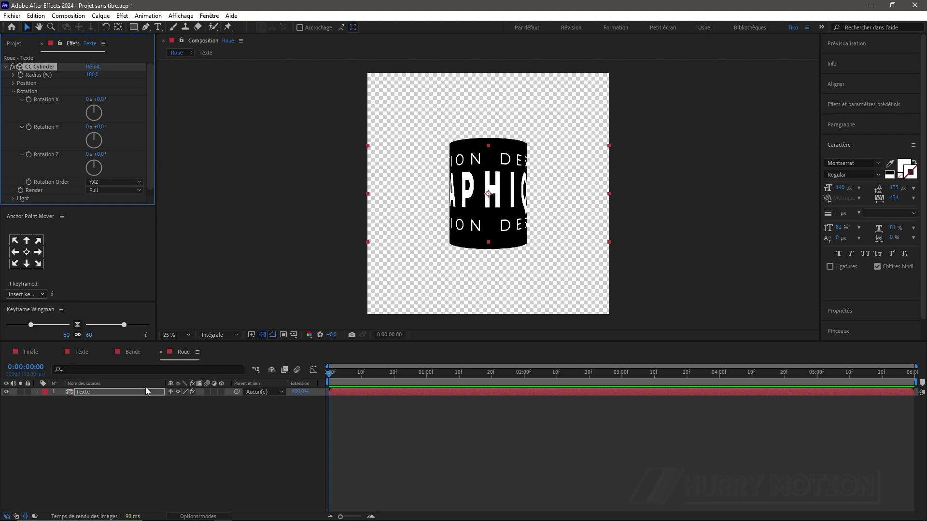
Step: Keyframe the cylinder's Rotation Y from 0 at the start to -6 revolutions at 0:00:05:29, and preview the spin
{"action": "left_click", "coordinate": [22, 127]}
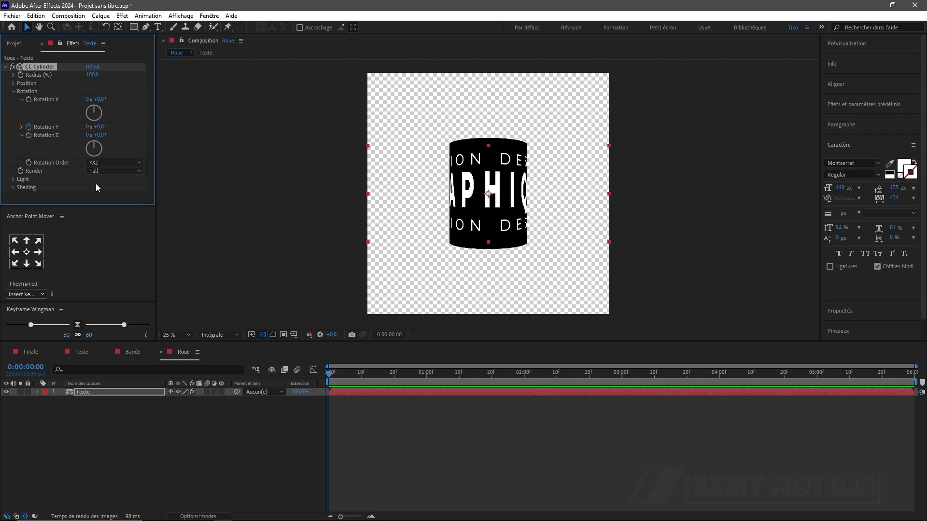
{"action": "left_click", "coordinate": [346, 373]}
{"action": "key", "text": "space"}
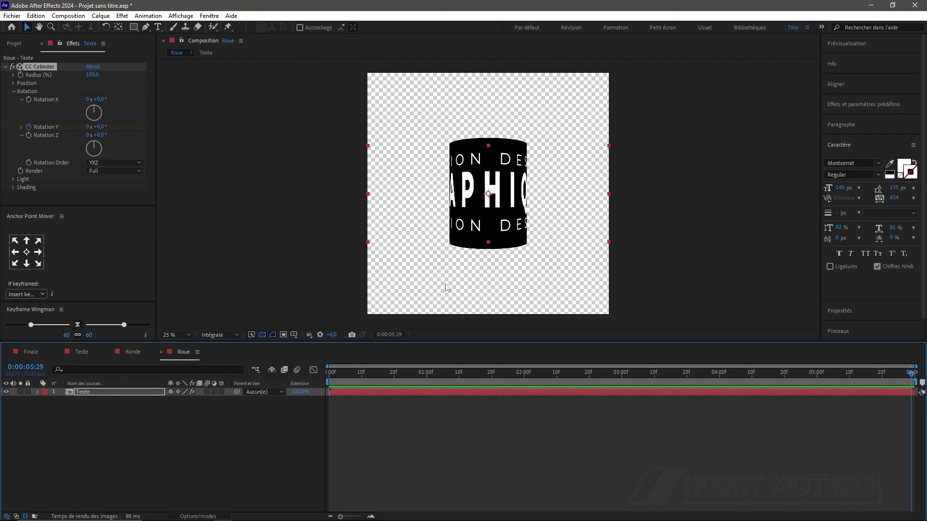
{"action": "left_click", "coordinate": [86, 126]}
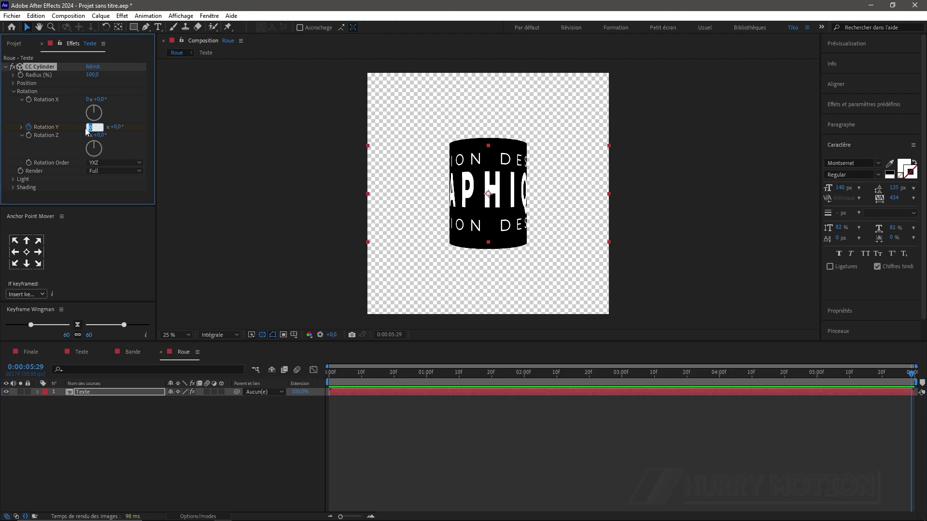
{"action": "type", "text": "-6"}
{"action": "key", "text": "Return"}
{"action": "key", "text": "space"}
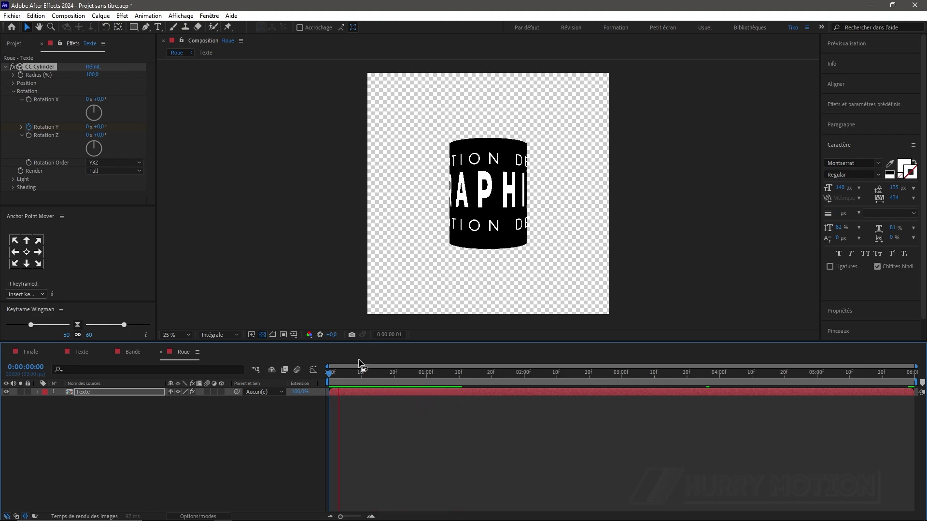
{"action": "left_click", "coordinate": [268, 384]}
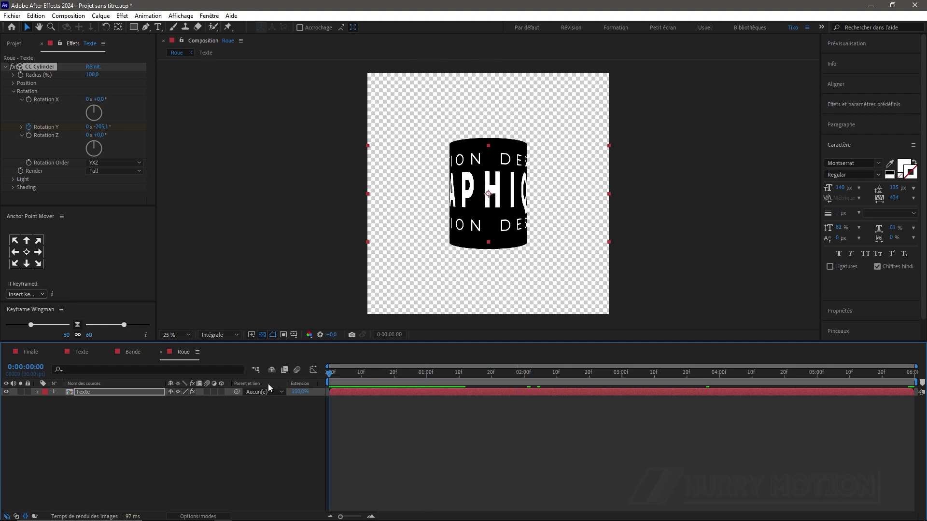
Step: Place the Roue composition as a layer in Finale and set its scale to 30%
{"action": "left_click", "coordinate": [31, 352]}
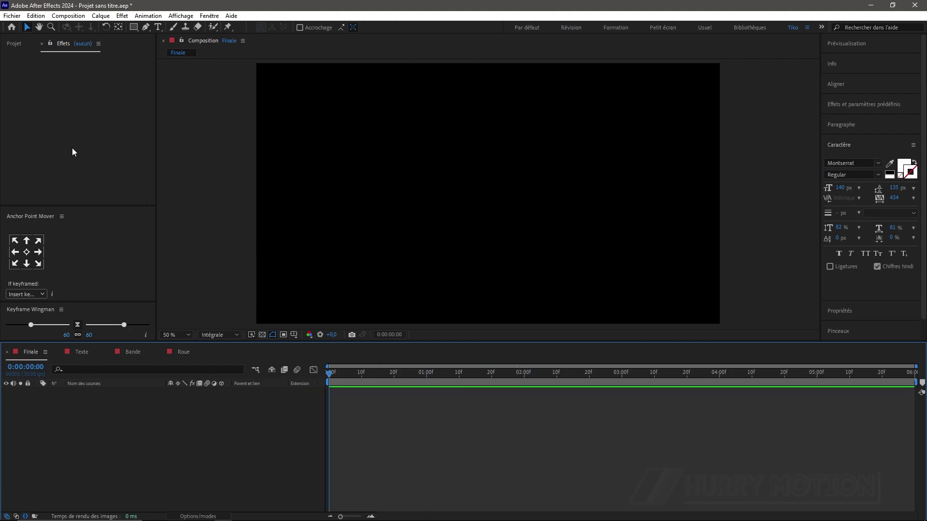
{"action": "key", "text": "ctrl+0"}
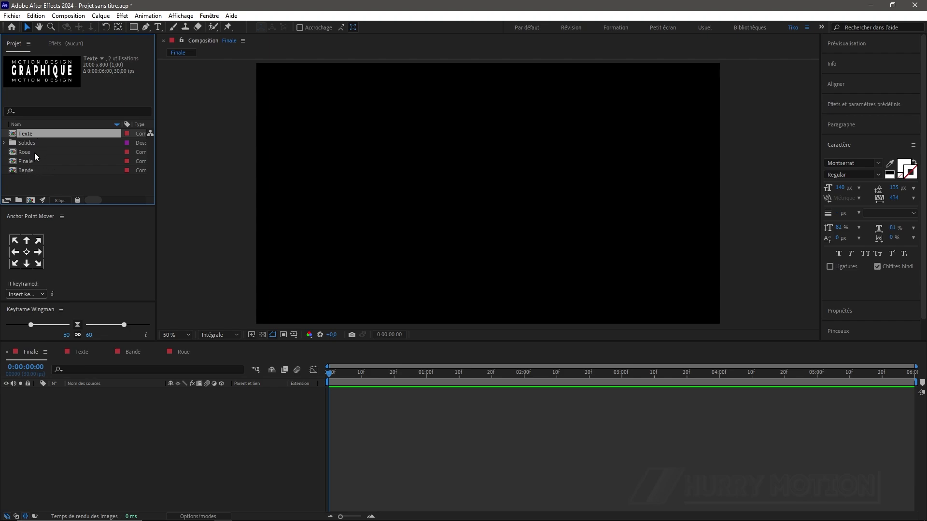
{"action": "left_click_drag", "start_coordinate": [34, 153], "coordinate": [91, 415]}
{"action": "key", "text": "comma"}
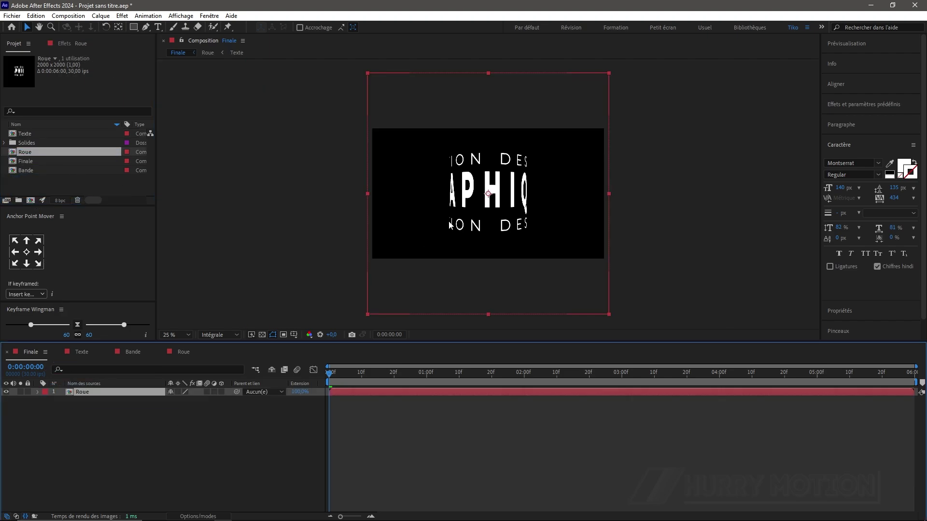
{"action": "key", "text": "s"}
{"action": "type", "text": "30"}
{"action": "key", "text": "Return"}
{"action": "key", "text": "period"}
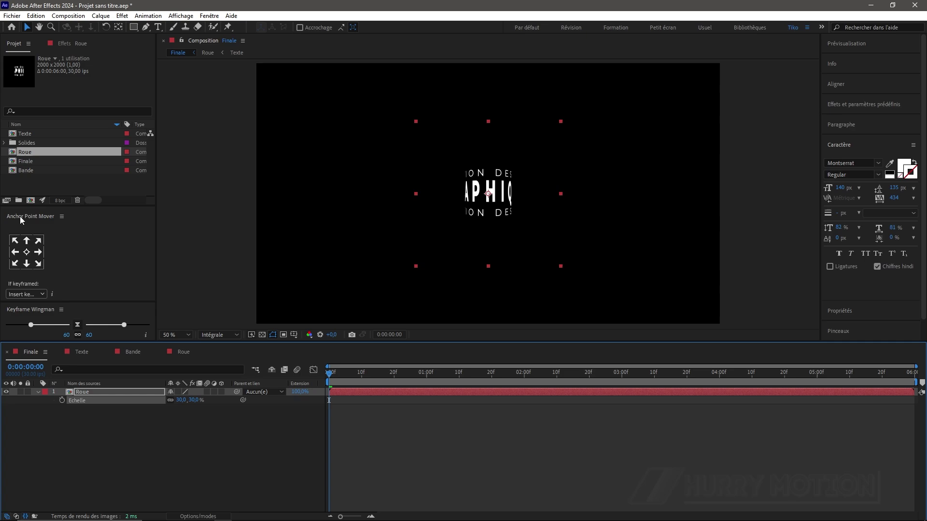
Step: Add the Bande composition beneath Roue in Finale and set its rotation to -90° so the text reads horizontally
{"action": "left_click_drag", "start_coordinate": [33, 170], "coordinate": [68, 408]}
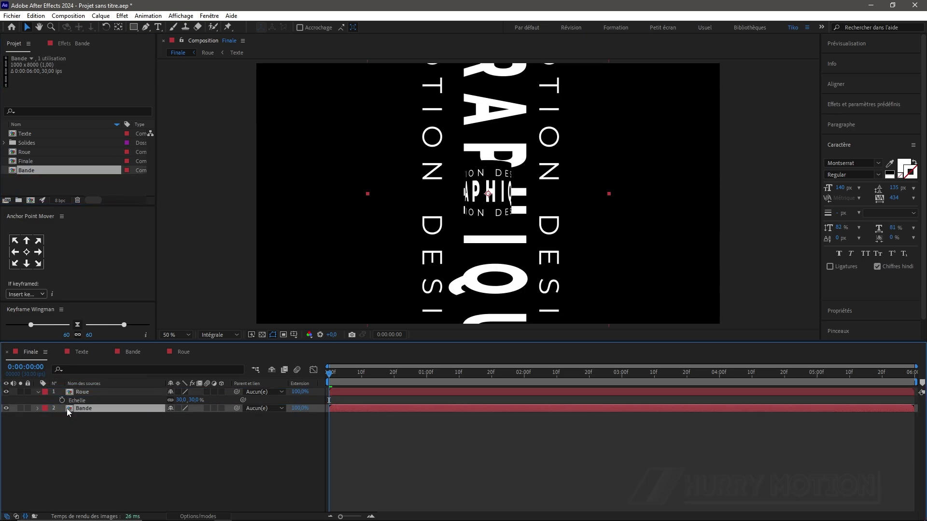
{"action": "key", "text": "r"}
{"action": "left_click", "coordinate": [181, 417]}
{"action": "type", "text": "90"}
{"action": "key", "text": "Return"}
{"action": "left_click", "coordinate": [185, 417]}
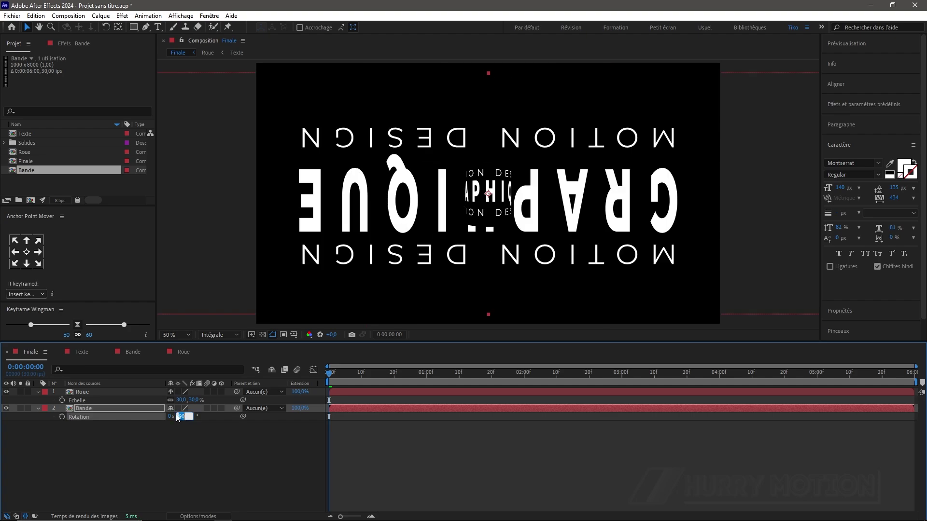
{"action": "type", "text": "0"}
{"action": "key", "text": "Return"}
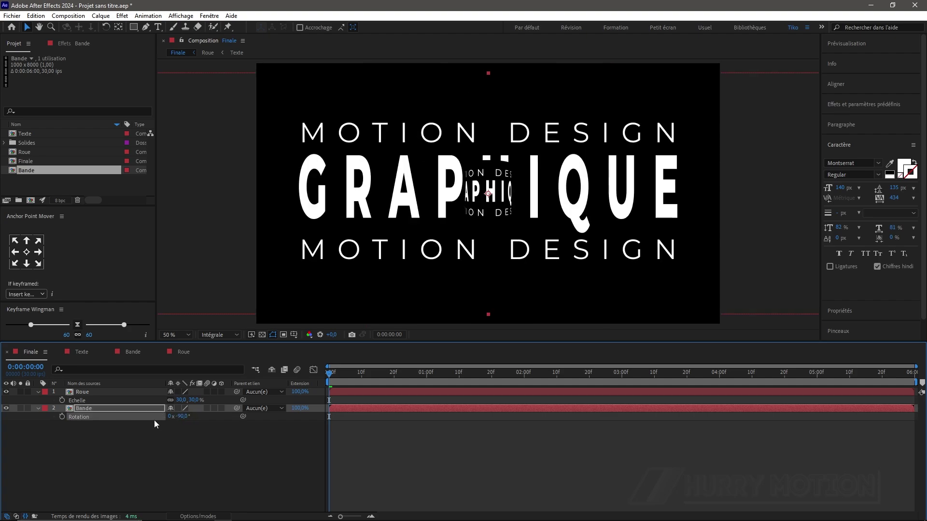
Step: Set the Bande layer's scale to 30% and show the transparency grid in Finale
{"action": "key", "text": "s"}
{"action": "left_click", "coordinate": [185, 417]}
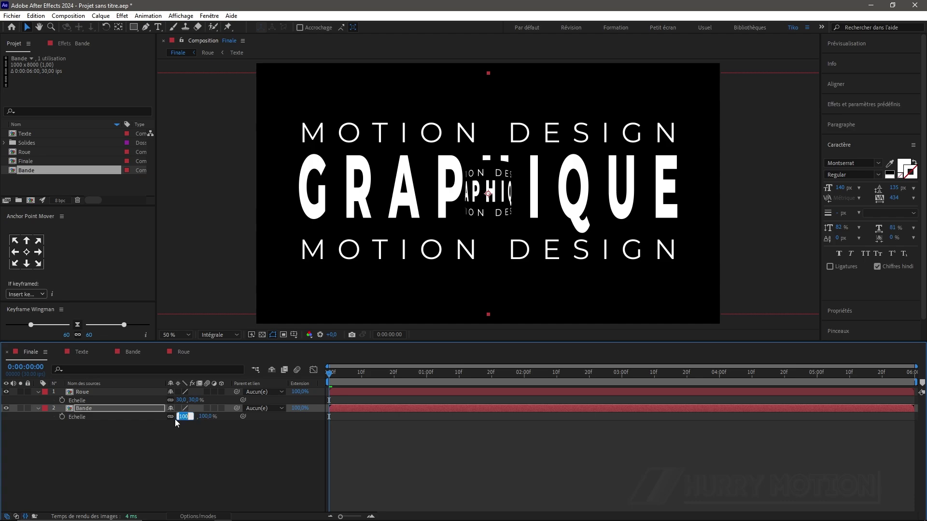
{"action": "type", "text": "30"}
{"action": "key", "text": "Return"}
{"action": "key", "text": "slash"}
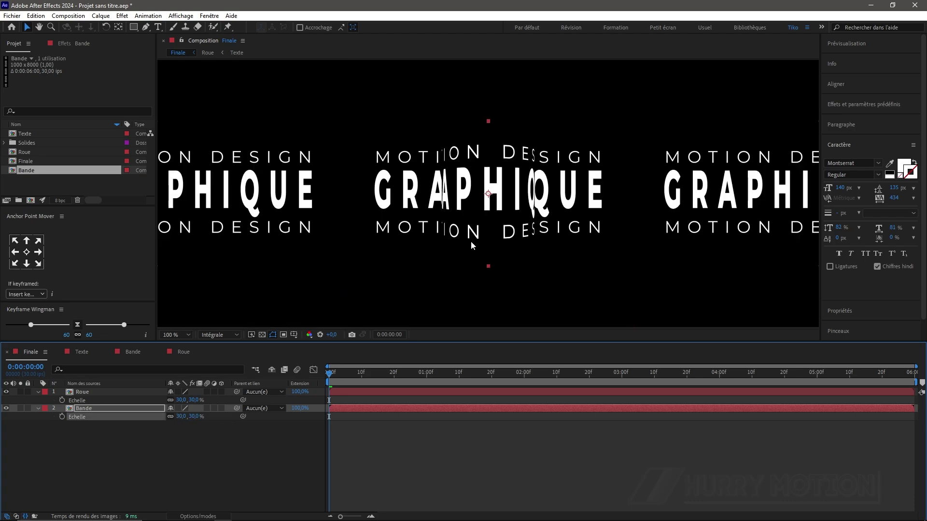
{"action": "left_click", "coordinate": [262, 334]}
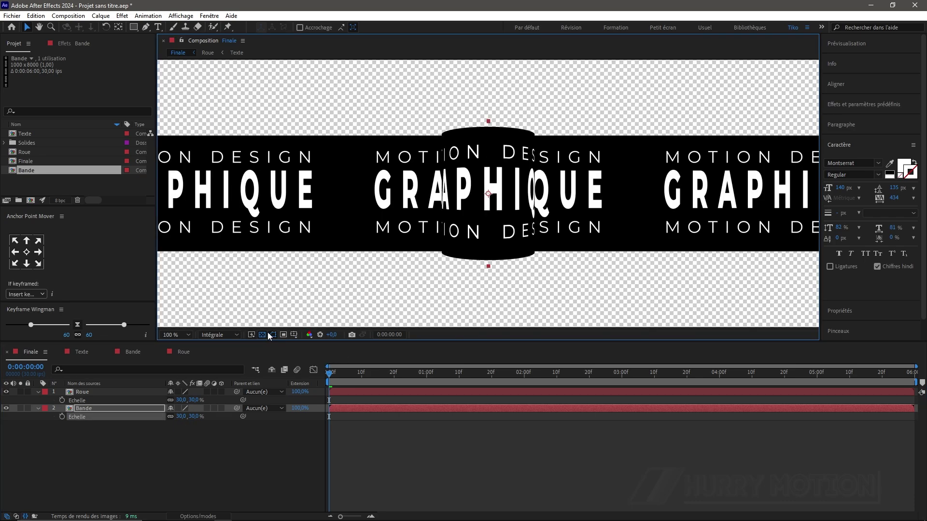
Step: Set the Roue layer's scale to 40% so the cylinder stands out larger than the strip
{"action": "left_click", "coordinate": [91, 392]}
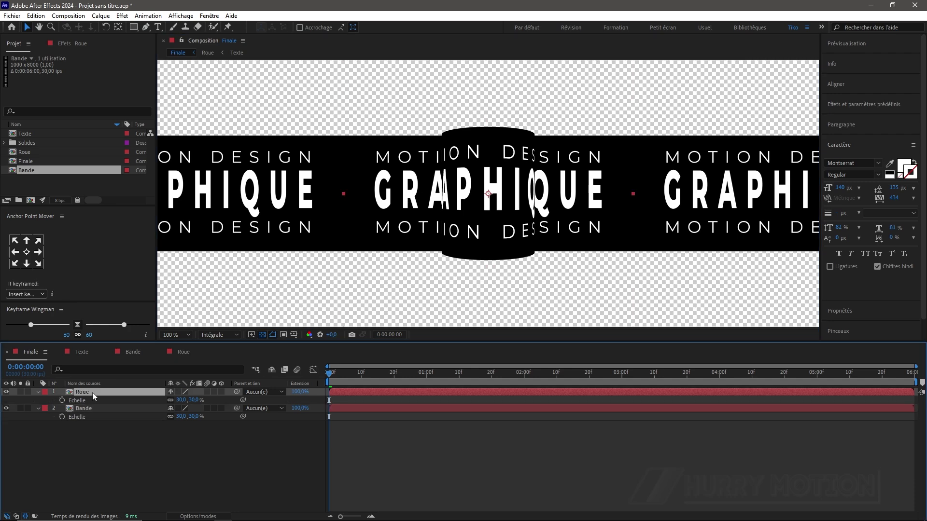
{"action": "left_click", "coordinate": [181, 400]}
{"action": "type", "text": "40"}
{"action": "key", "text": "Return"}
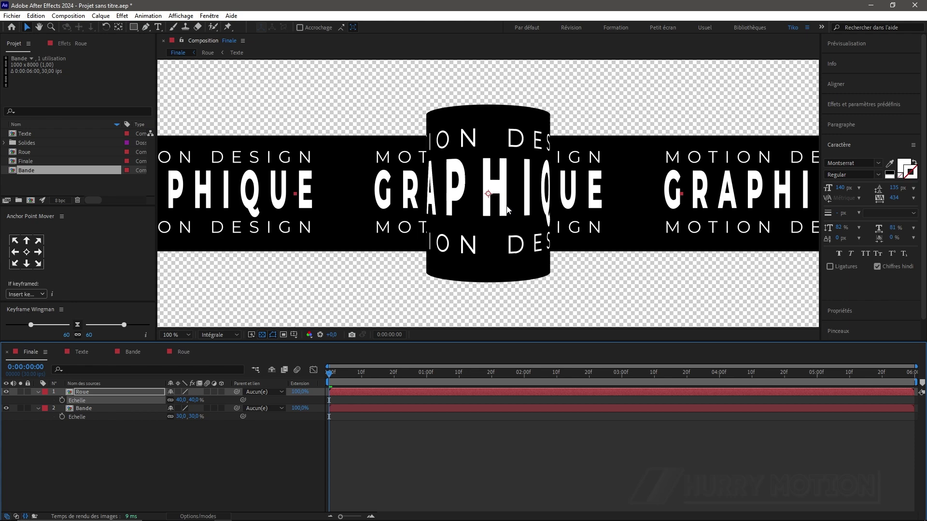
{"action": "key", "text": "comma"}
{"action": "key", "text": "comma"}
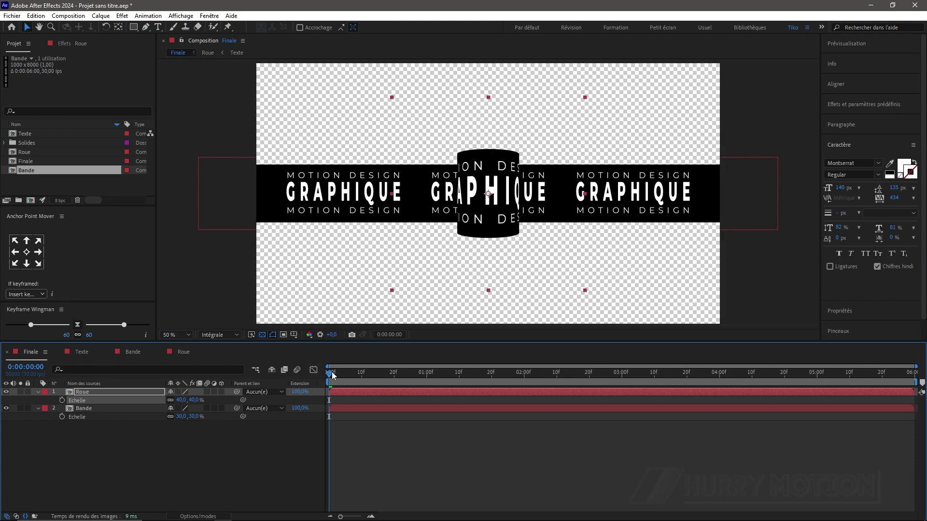
Step: Keyframe the Roue layer's horizontal position from about -139 at the start to about 2131 at 0:00:04:00
{"action": "left_click", "coordinate": [92, 392]}
{"action": "key", "text": "p"}
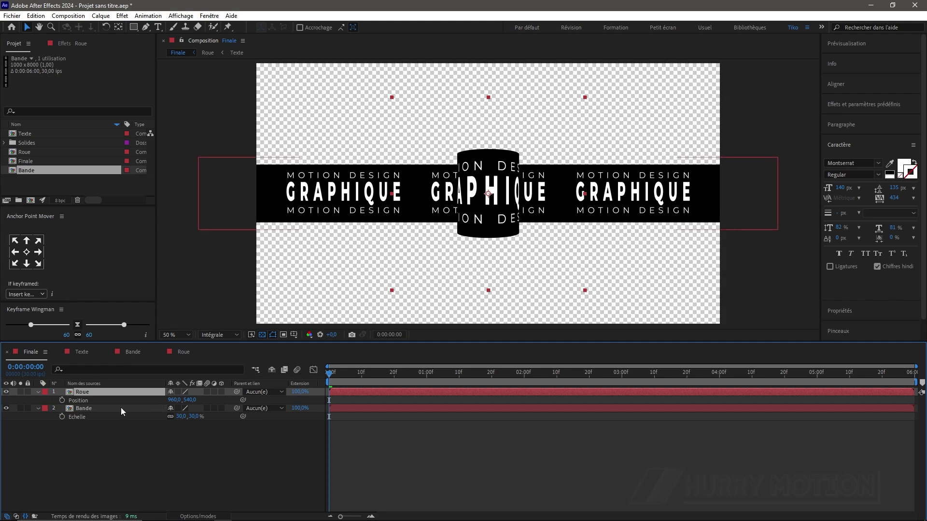
{"action": "left_click_drag", "start_coordinate": [174, 401], "coordinate": [131, 401]}
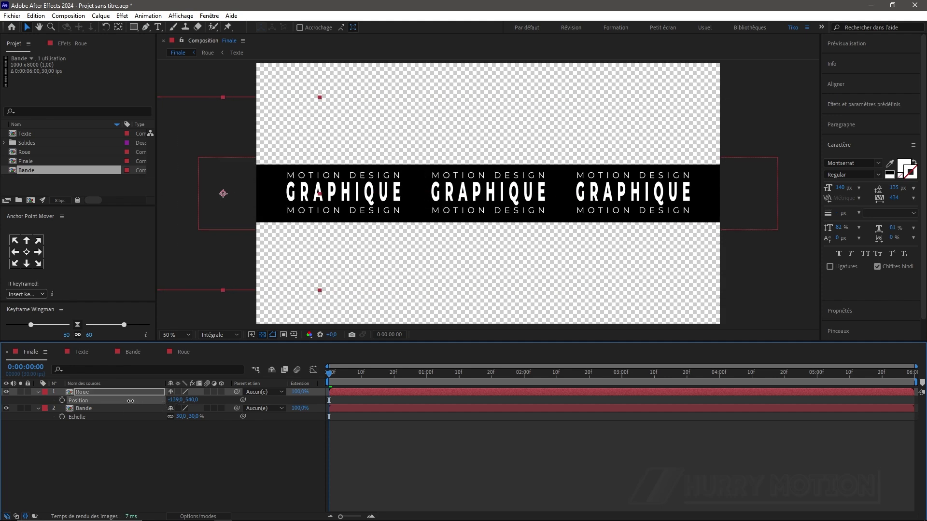
{"action": "left_click", "coordinate": [62, 400]}
{"action": "left_click_drag", "start_coordinate": [326, 379], "coordinate": [719, 401]}
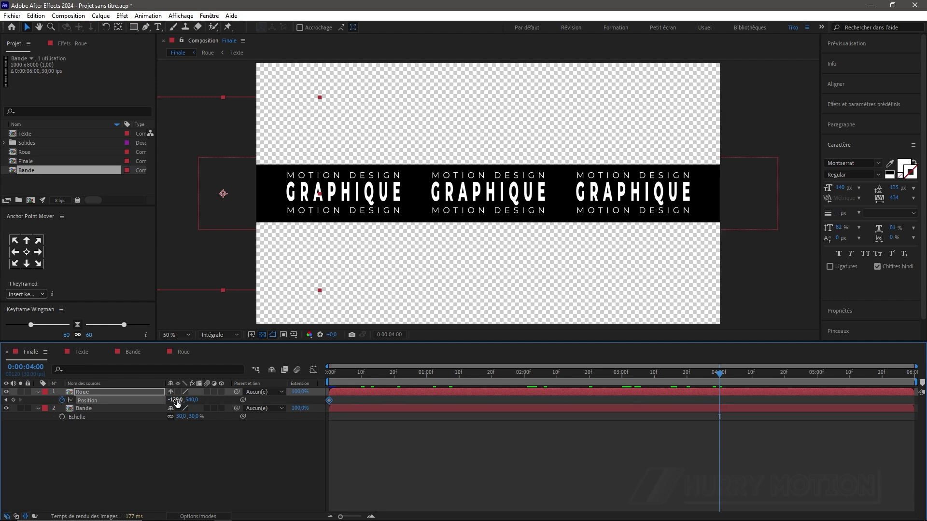
{"action": "left_click_drag", "start_coordinate": [177, 400], "coordinate": [290, 401]}
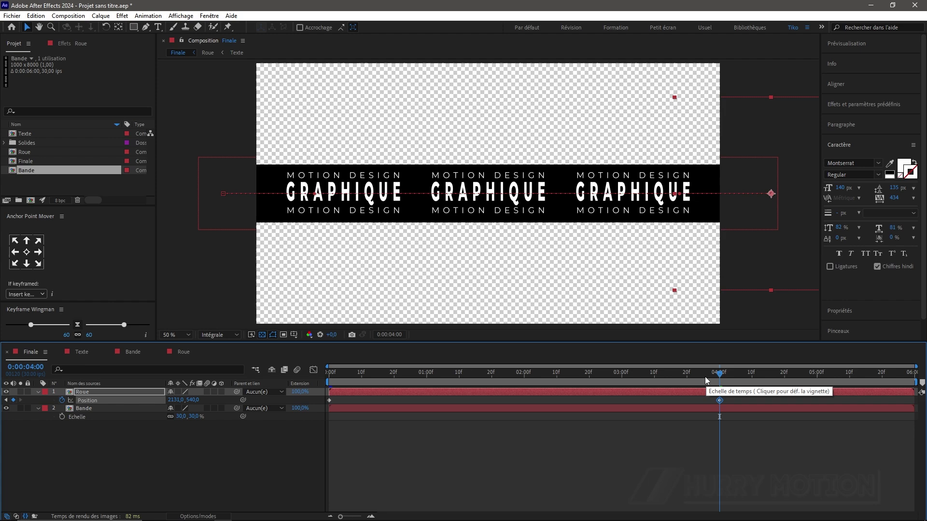
Step: End the work area at the four-second mark and preview the cylinder travelling across the strip
{"action": "key", "text": "n"}
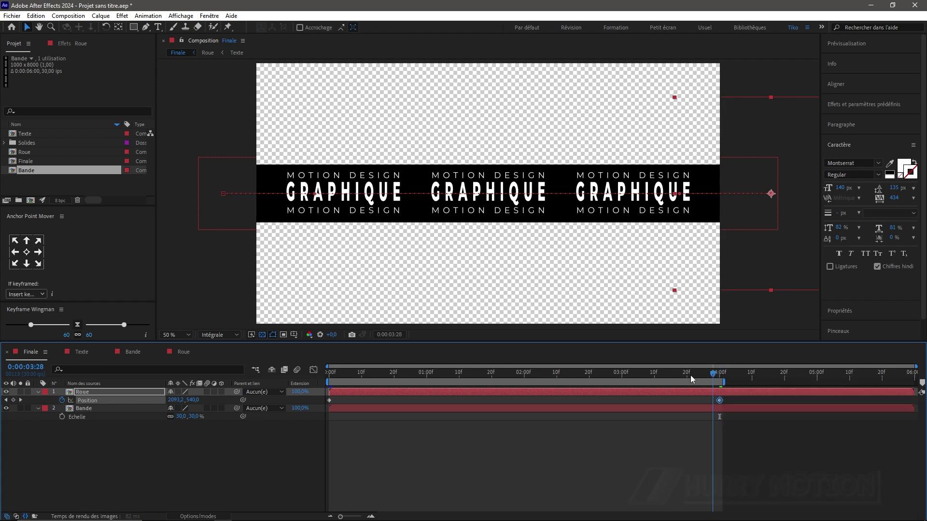
{"action": "key", "text": "space"}
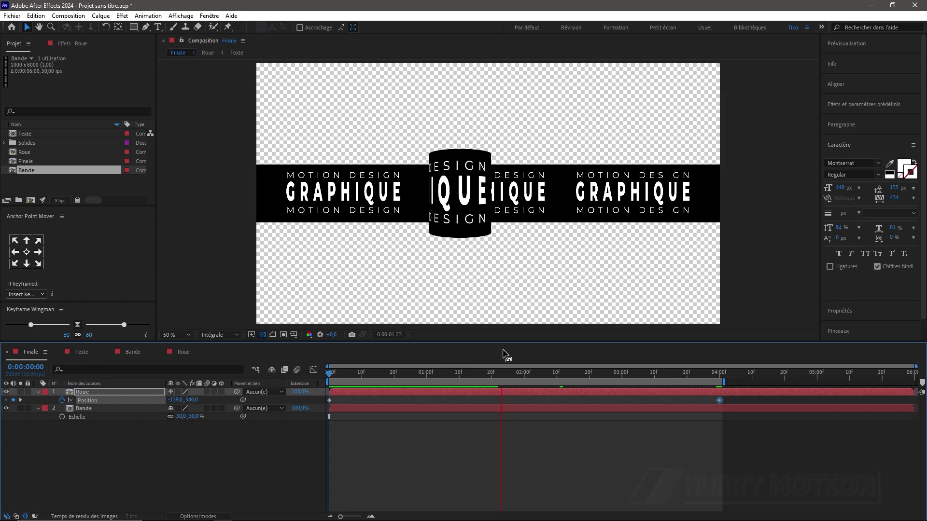
{"action": "key", "text": "space"}
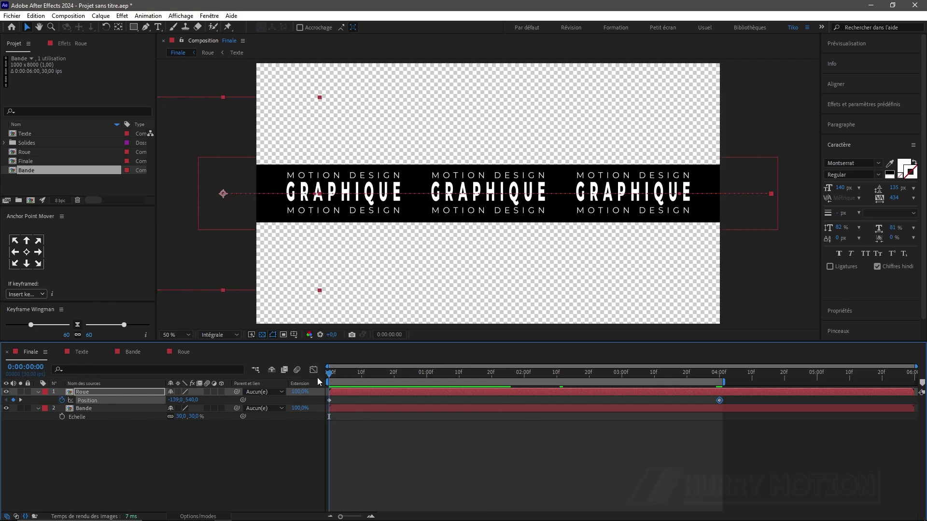
Step: Draw a rectangular mask on the Bande layer that encloses the visible strip and extends beyond both sides of the frame
{"action": "left_click", "coordinate": [38, 392]}
{"action": "left_click", "coordinate": [89, 400]}
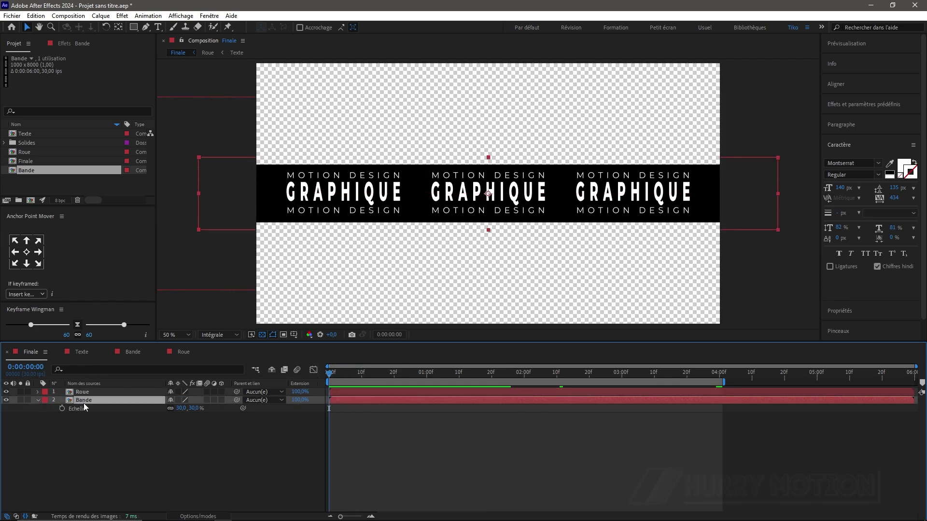
{"action": "left_click", "coordinate": [37, 400]}
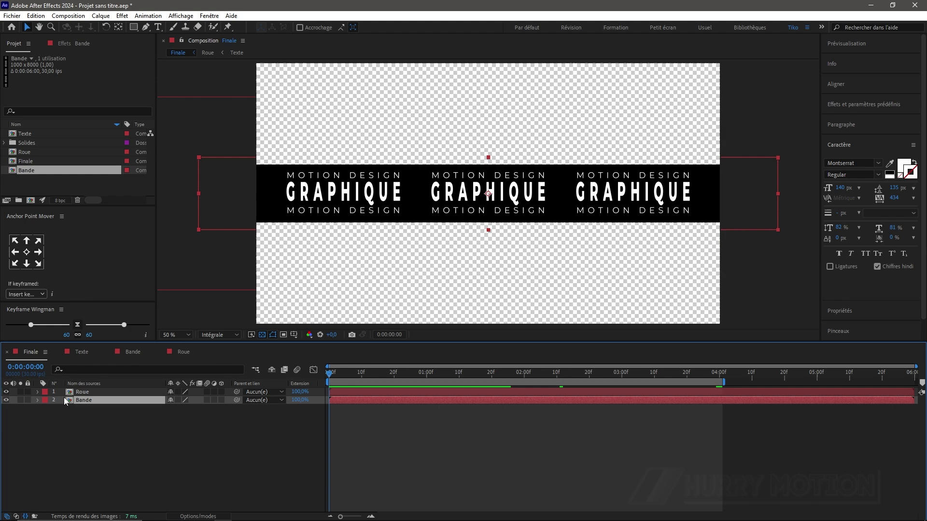
{"action": "left_click", "coordinate": [133, 27]}
{"action": "left_click", "coordinate": [174, 34]}
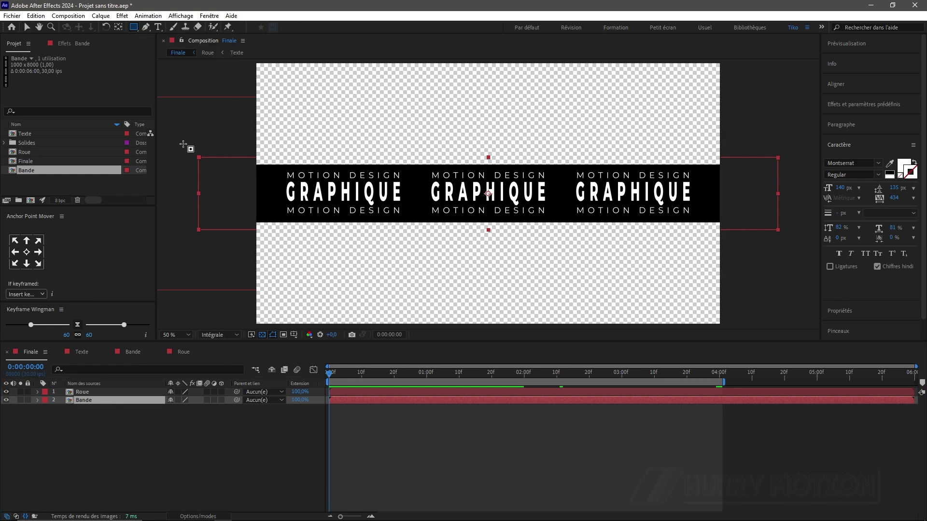
{"action": "mouse_move", "coordinate": [173, 137]}
{"action": "left_mouse_down"}
{"action": "mouse_move", "coordinate": [180, 151]}
{"action": "mouse_move", "coordinate": [435, 254]}
{"action": "mouse_move", "coordinate": [783, 252]}
{"action": "mouse_move", "coordinate": [741, 253]}
{"action": "left_mouse_up"}
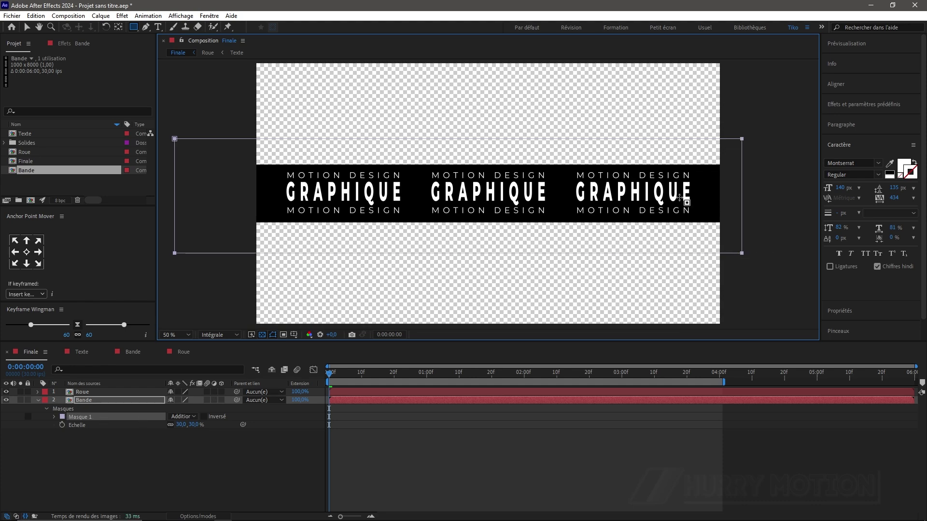
Step: Change the Bande mask's outline colour to red and return to the Selection tool
{"action": "left_click", "coordinate": [62, 417]}
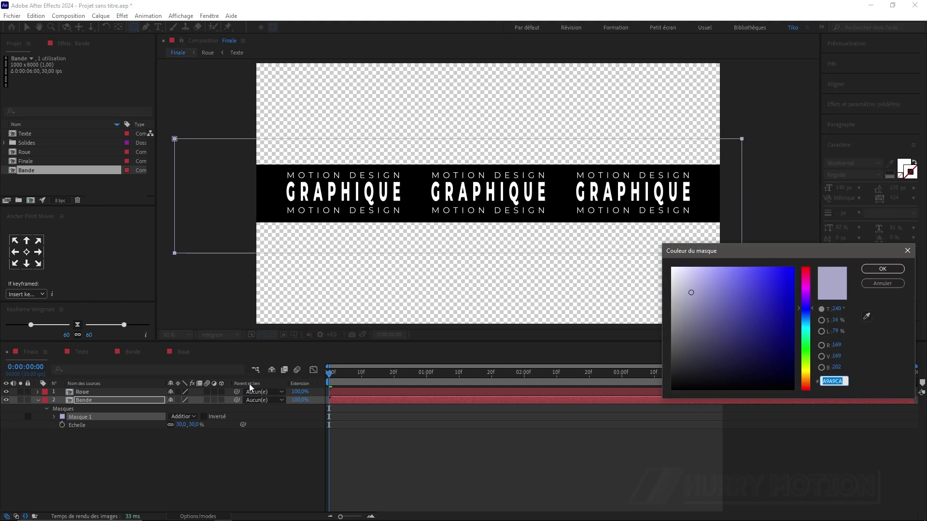
{"action": "mouse_move", "coordinate": [806, 291]}
{"action": "left_mouse_down"}
{"action": "mouse_move", "coordinate": [812, 261]}
{"action": "mouse_move", "coordinate": [796, 266]}
{"action": "left_mouse_up"}
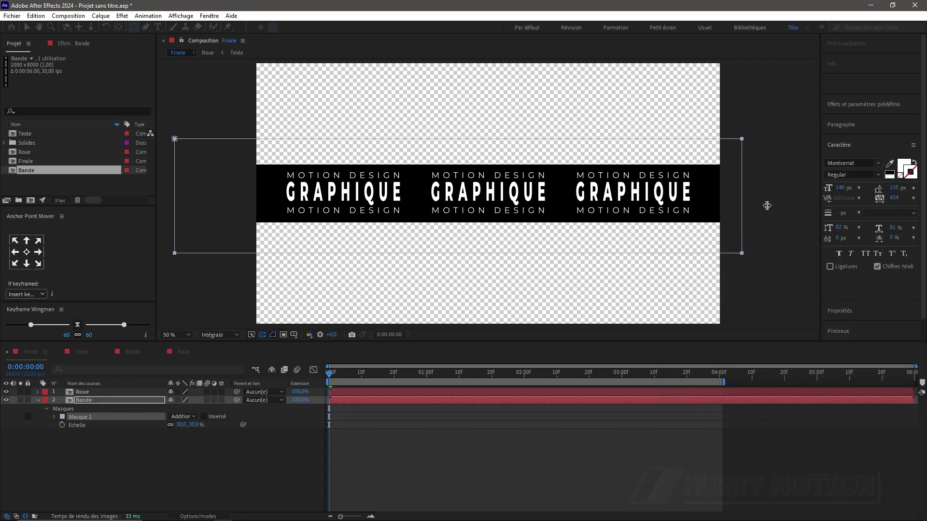
{"action": "left_click", "coordinate": [883, 269]}
{"action": "left_click", "coordinate": [27, 27]}
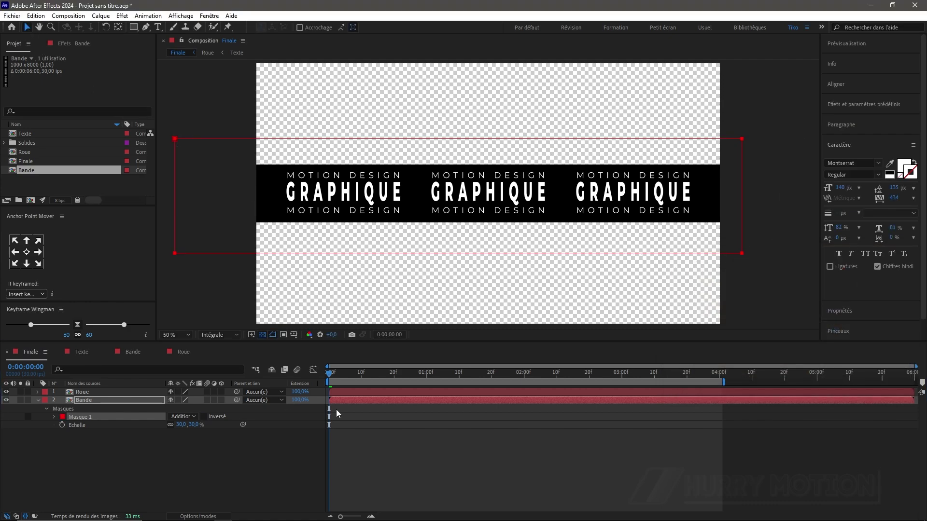
Step: Add a mask path keyframe to the Bande layer's Masque 1 at Roue's final position keyframe, 0:00:04:00
{"action": "key", "text": "u"}
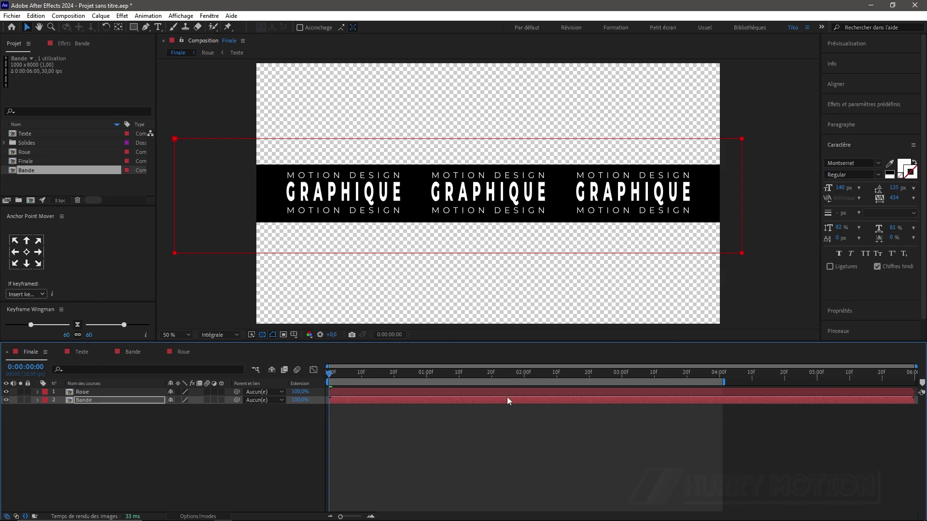
{"action": "left_click", "coordinate": [292, 390]}
{"action": "key", "text": "u"}
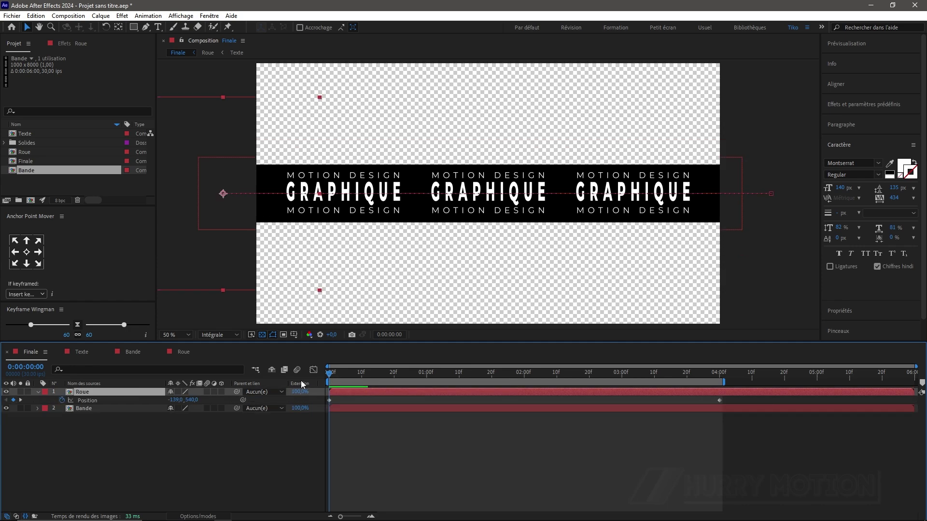
{"action": "key", "text": "k"}
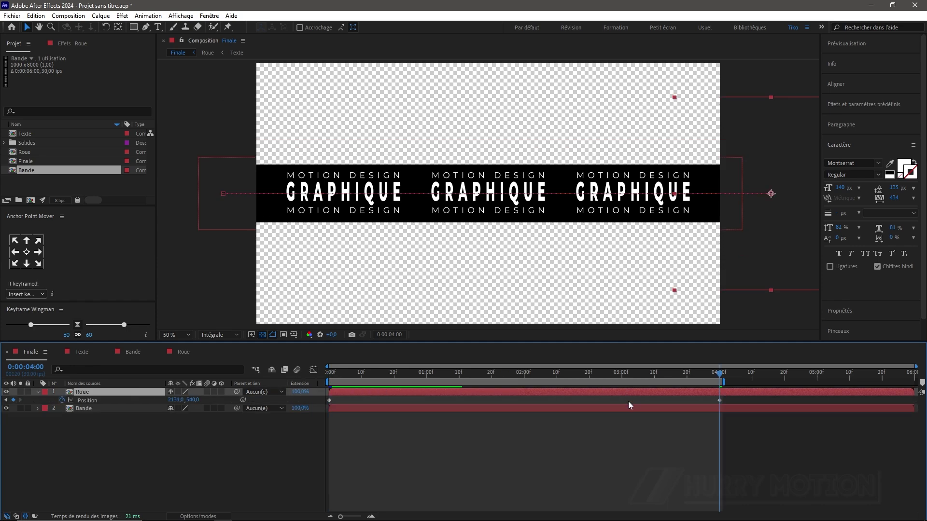
{"action": "left_click", "coordinate": [84, 409]}
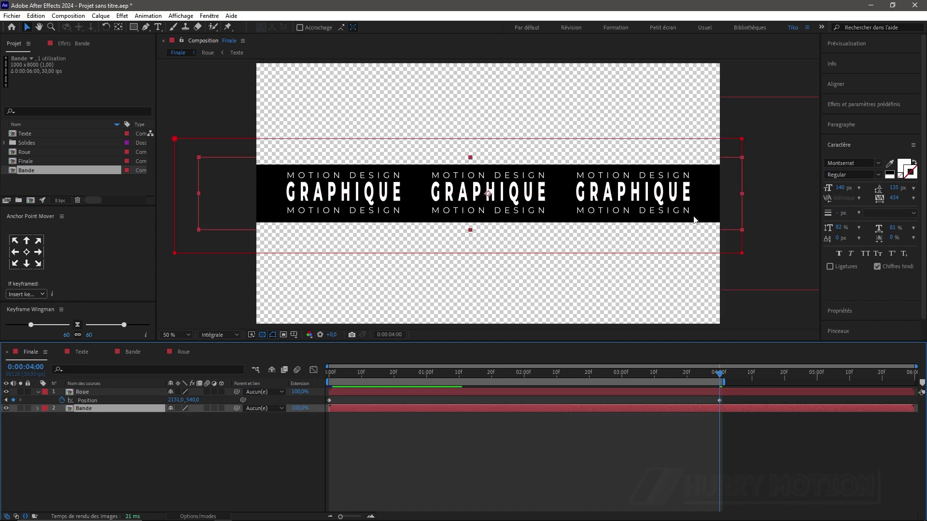
{"action": "left_click", "coordinate": [37, 409]}
{"action": "left_click", "coordinate": [46, 416]}
{"action": "left_click", "coordinate": [54, 425]}
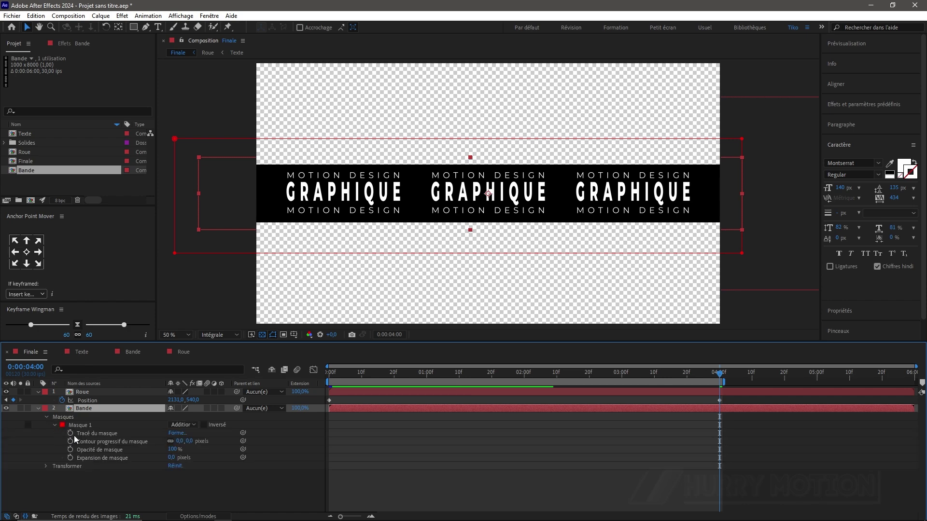
{"action": "left_click", "coordinate": [71, 434]}
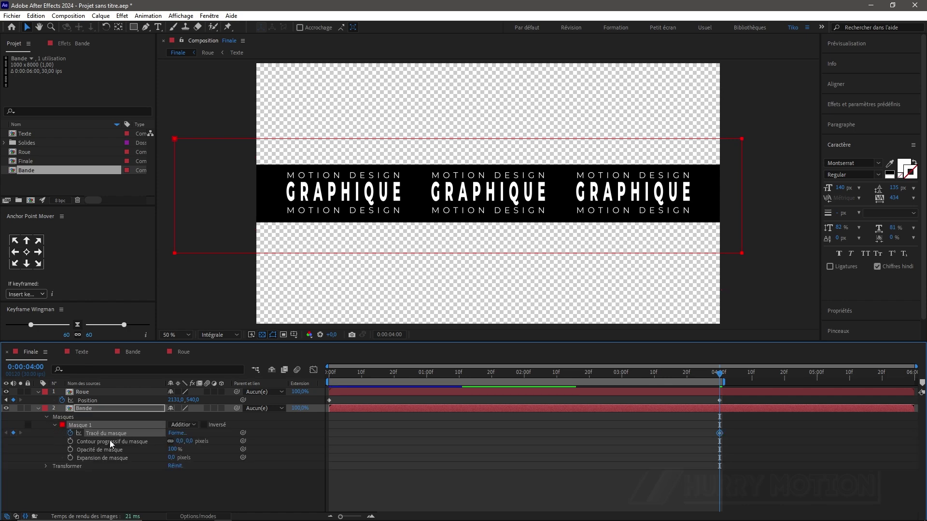
Step: At 0:00:00:00, pull the Bande mask's right-hand points past the frame's left edge to hide the strip, and preview the reveal
{"action": "left_click_drag", "start_coordinate": [718, 376], "coordinate": [329, 376]}
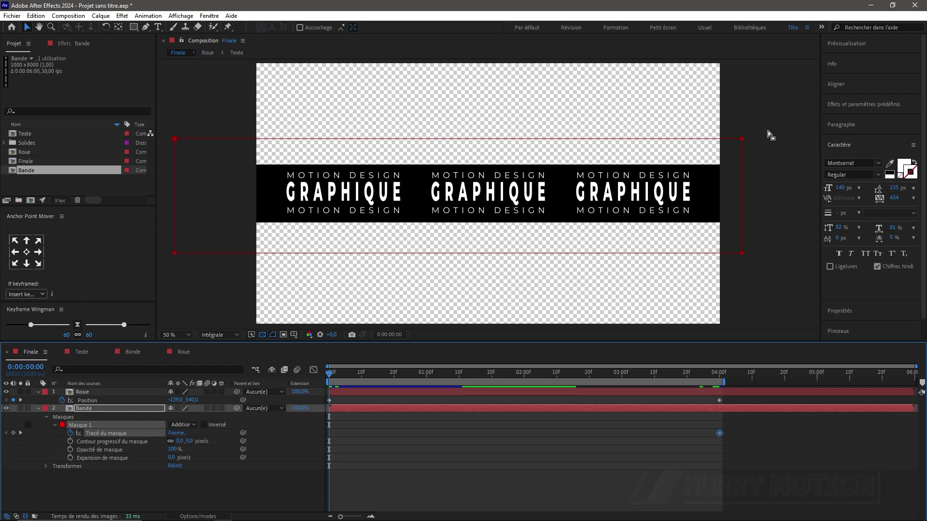
{"action": "left_click_drag", "start_coordinate": [768, 131], "coordinate": [244, 244]}
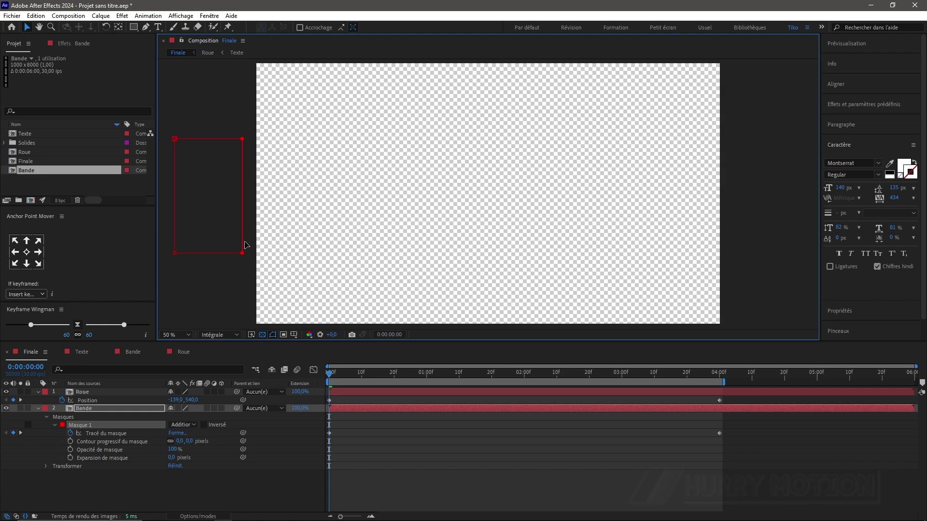
{"action": "key", "text": "space"}
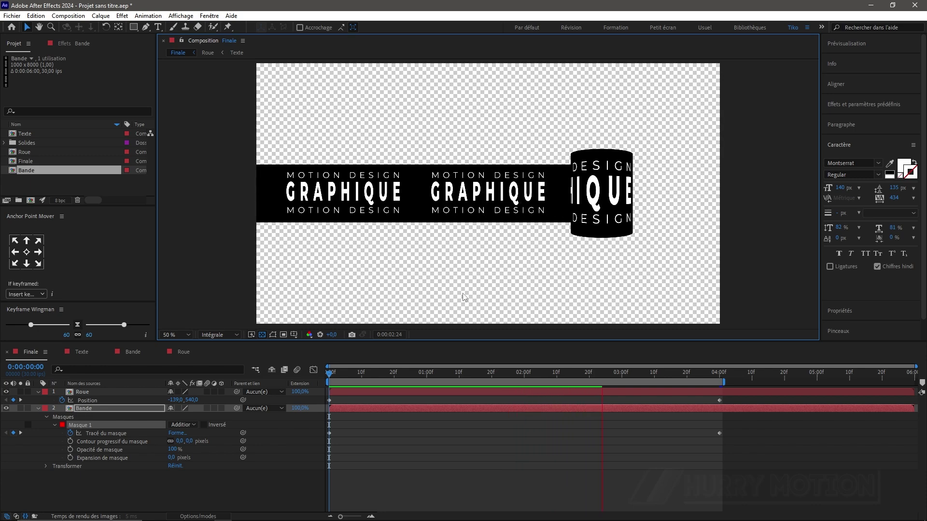
{"action": "key", "text": "space"}
Step: Set the Roue layer's scale to 35% and check the cylinder against the strip around 0:00:02:02
{"action": "left_click", "coordinate": [120, 393]}
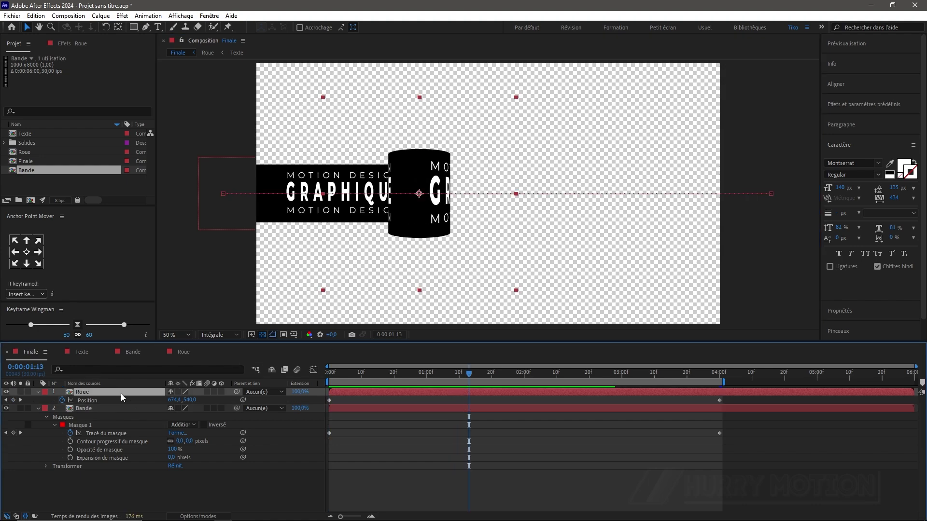
{"action": "key", "text": "s"}
{"action": "left_click", "coordinate": [182, 400]}
{"action": "type", "text": "35"}
{"action": "key", "text": "Return"}
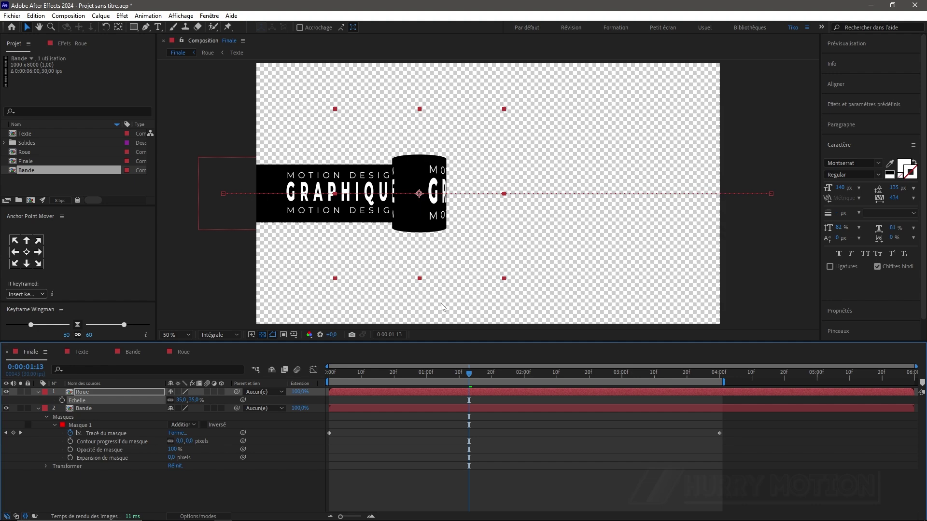
{"action": "left_click_drag", "start_coordinate": [468, 375], "coordinate": [526, 368]}
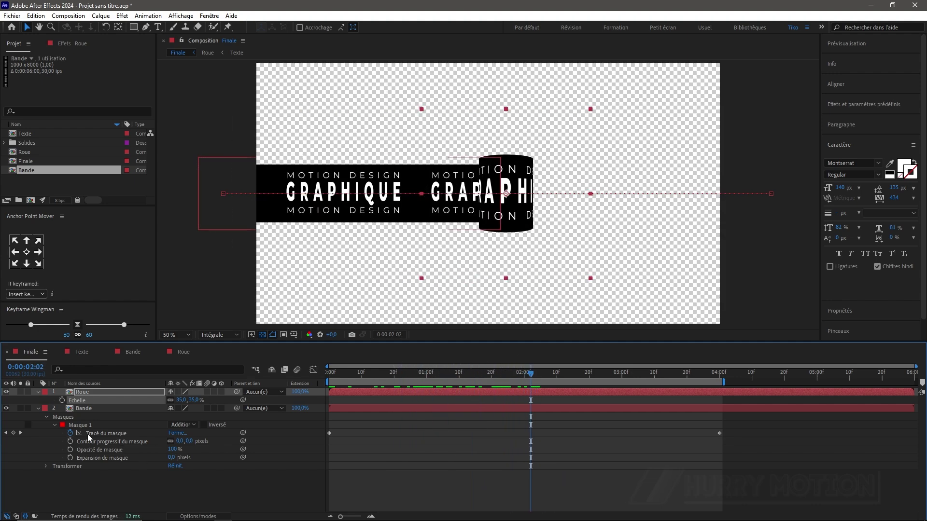
Step: Apply the Teinte effect to the Texte layer in Bande, swap its two colours, and check the result in Finale
{"action": "key", "text": "u"}
{"action": "left_click", "coordinate": [130, 352]}
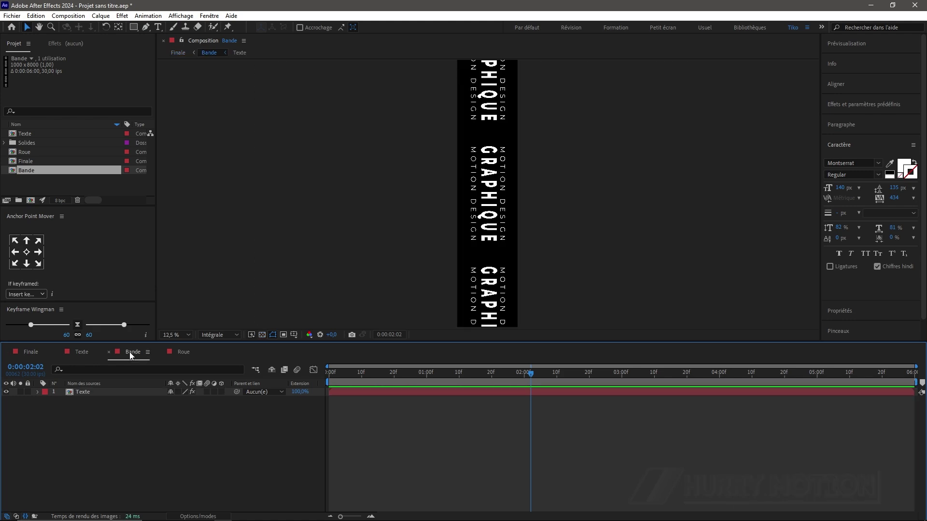
{"action": "left_click", "coordinate": [91, 390]}
{"action": "left_click", "coordinate": [61, 42]}
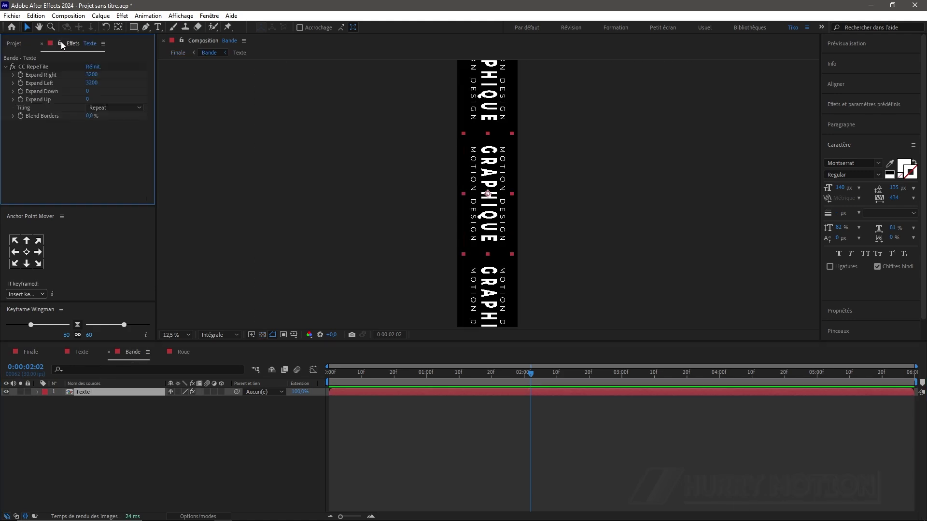
{"action": "key", "text": "ctrl+space"}
{"action": "type", "text": "tein"}
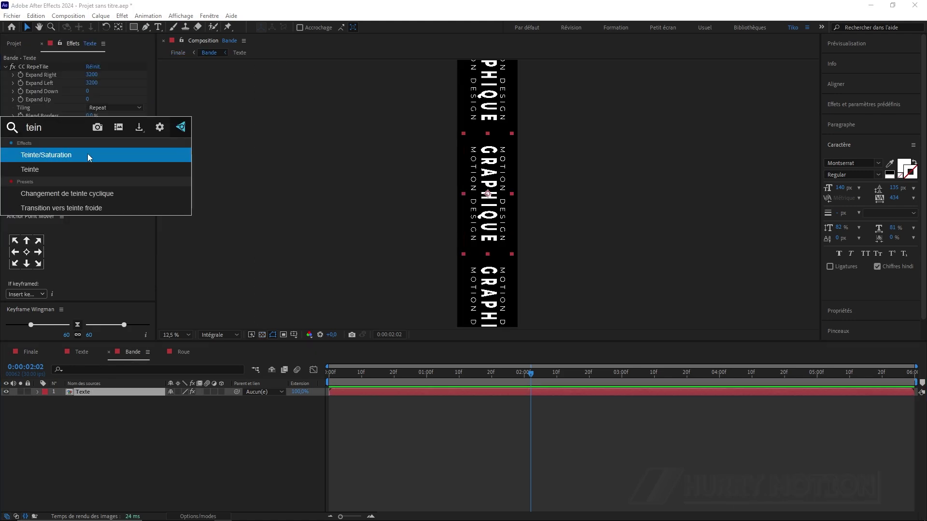
{"action": "left_click", "coordinate": [86, 169]}
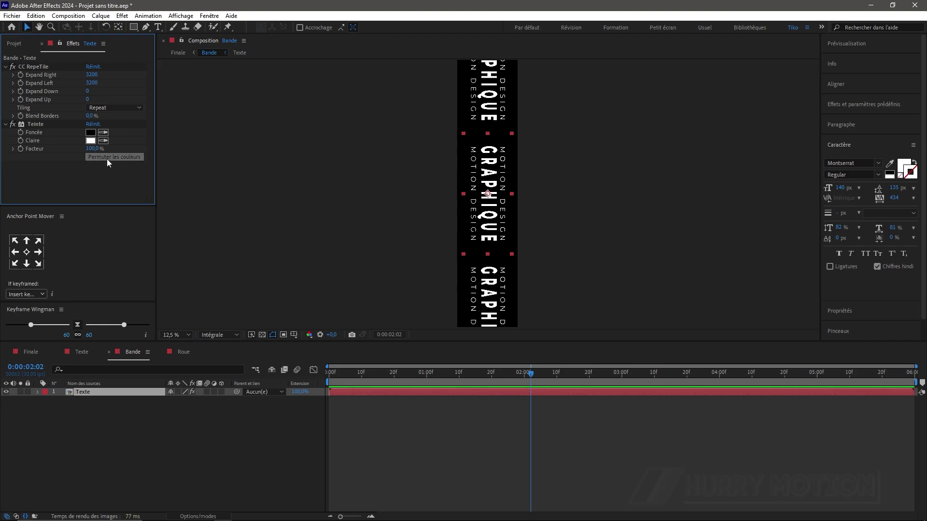
{"action": "left_click", "coordinate": [30, 351]}
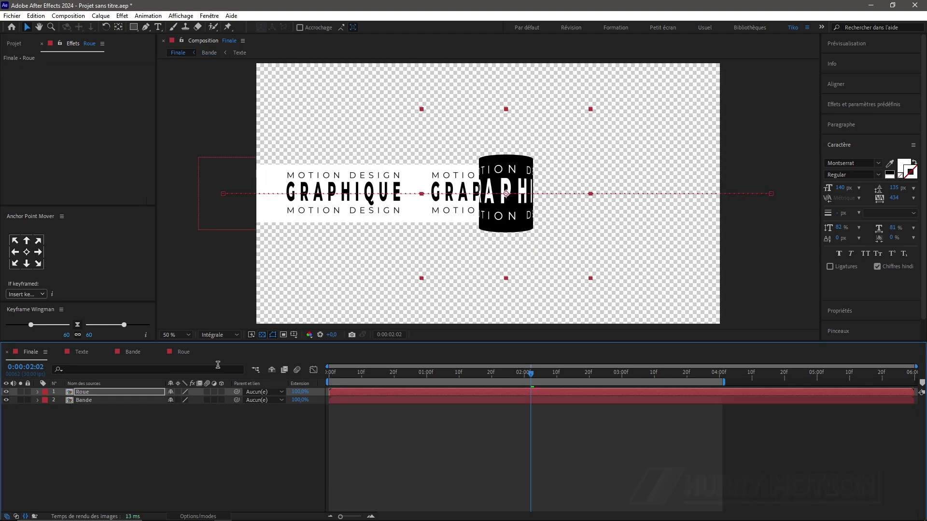
{"action": "left_click", "coordinate": [547, 373]}
{"action": "mouse_move", "coordinate": [563, 373]}
{"action": "left_mouse_down"}
{"action": "mouse_move", "coordinate": [616, 371]}
{"action": "mouse_move", "coordinate": [444, 359]}
{"action": "mouse_move", "coordinate": [554, 365]}
{"action": "left_mouse_up"}
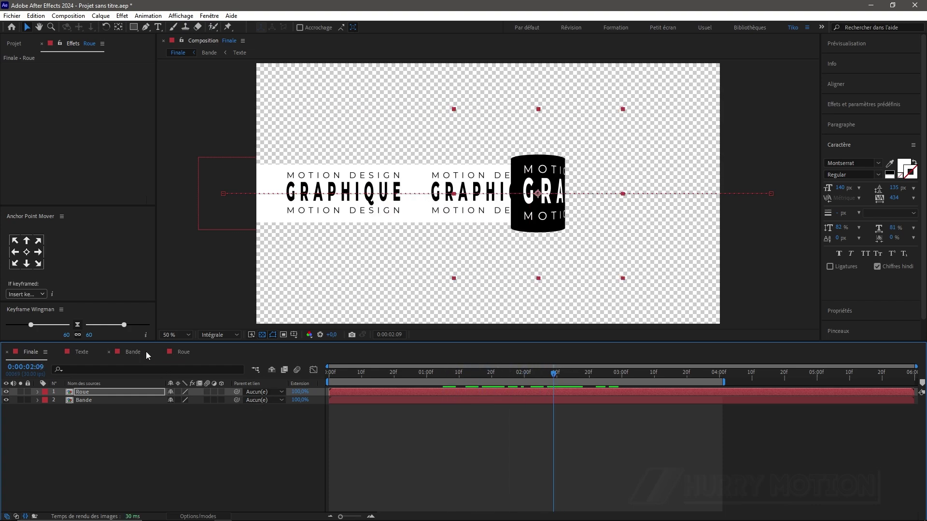
Step: Create a black 2000 x 800 px solid named grille above the text layers in the Texte composition
{"action": "left_click", "coordinate": [83, 352]}
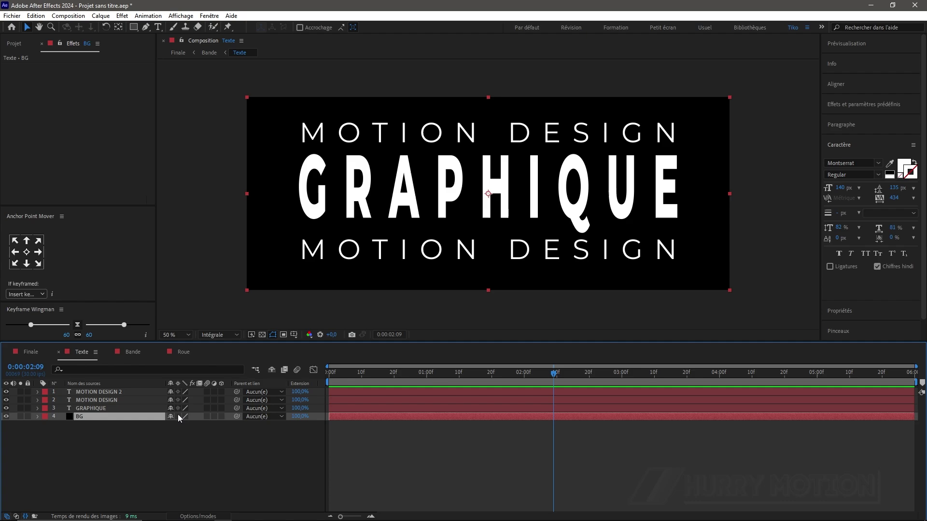
{"action": "left_click", "coordinate": [117, 392]}
{"action": "key", "text": "y"}
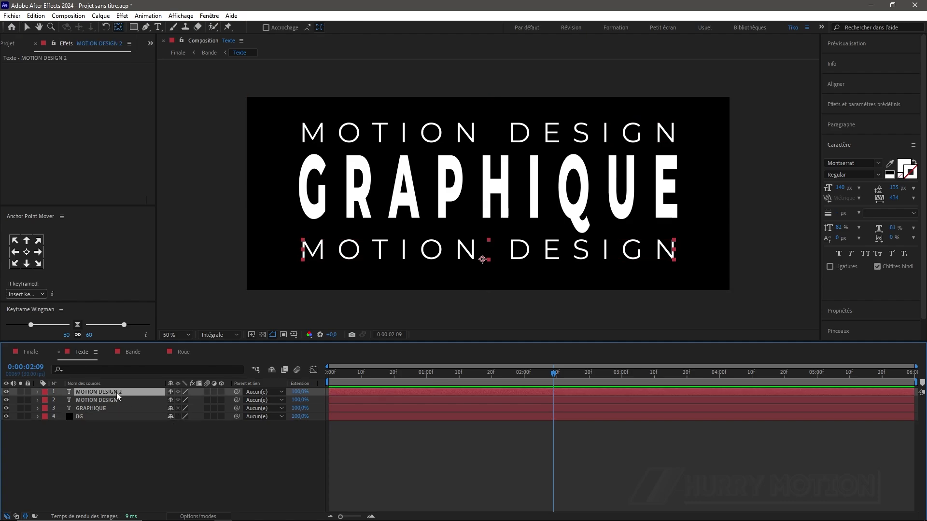
{"action": "key", "text": "ctrl+y"}
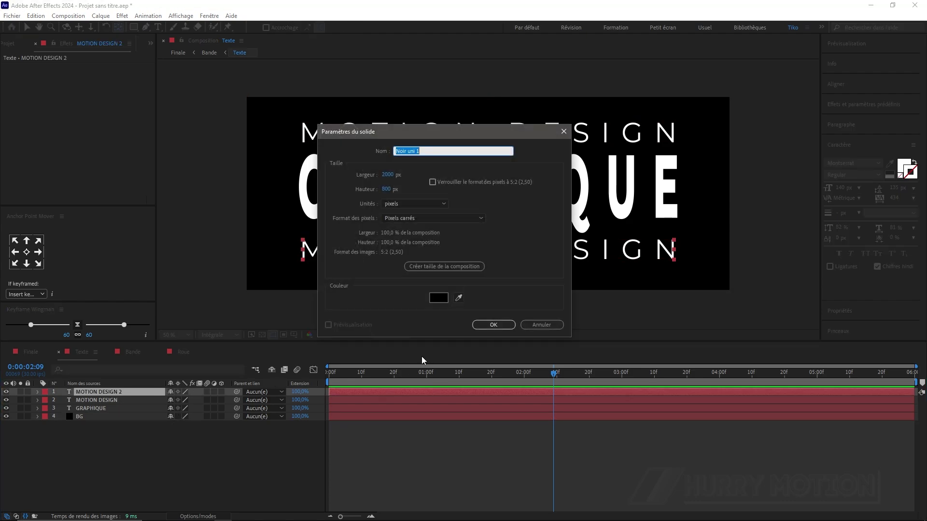
{"action": "type", "text": "grille"}
{"action": "left_click", "coordinate": [480, 325]}
Step: Apply the Grille effect to the grille solid
{"action": "key", "text": "ctrl+space"}
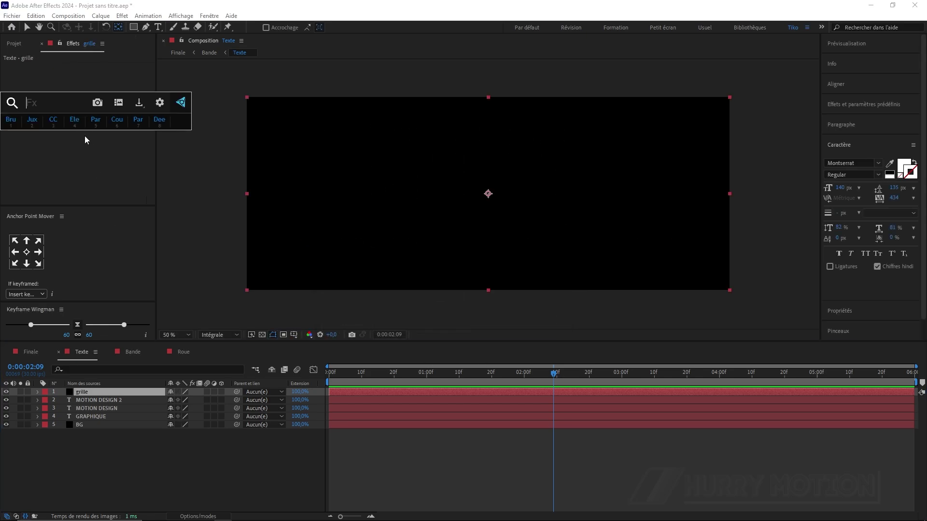
{"action": "type", "text": "grill"}
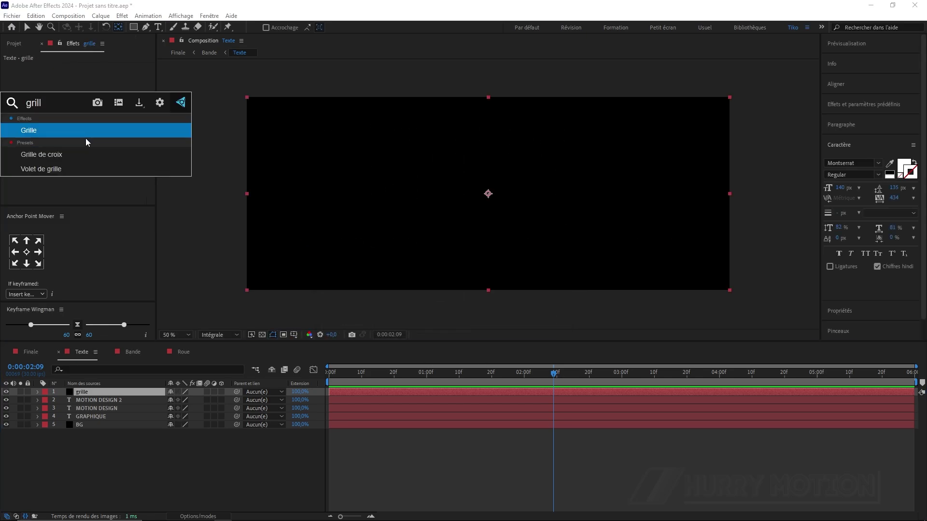
{"action": "key", "text": "Return"}
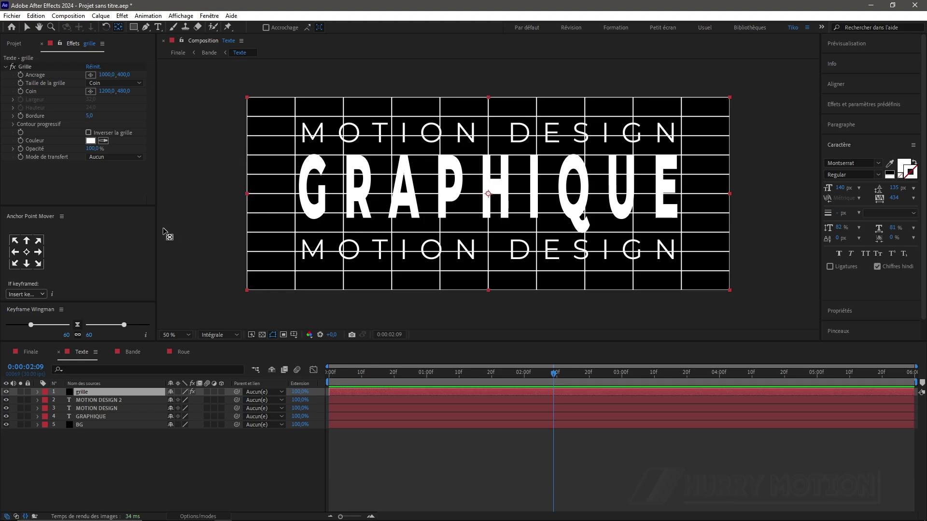
Step: Adjust the Grille effect's anchor to about 756, 193 and corner to about 948, 688, with a border of 3
{"action": "left_click_drag", "start_coordinate": [123, 76], "coordinate": [3, 79]}
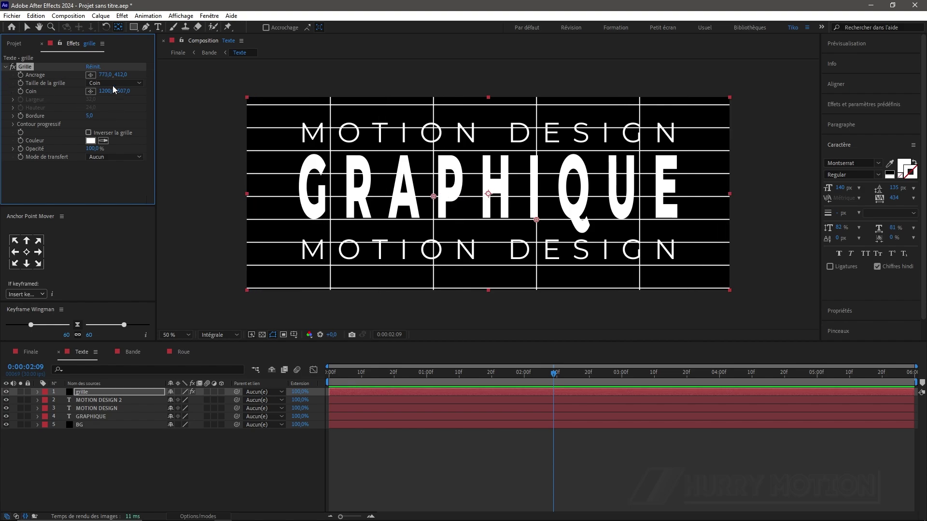
{"action": "left_click_drag", "start_coordinate": [106, 92], "coordinate": [36, 98]}
{"action": "left_click", "coordinate": [90, 116]}
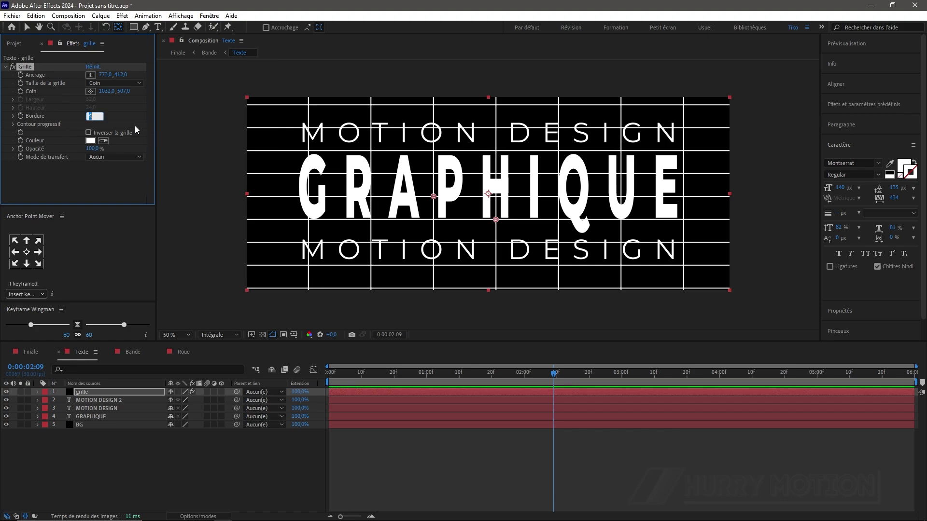
{"action": "key", "text": "Return"}
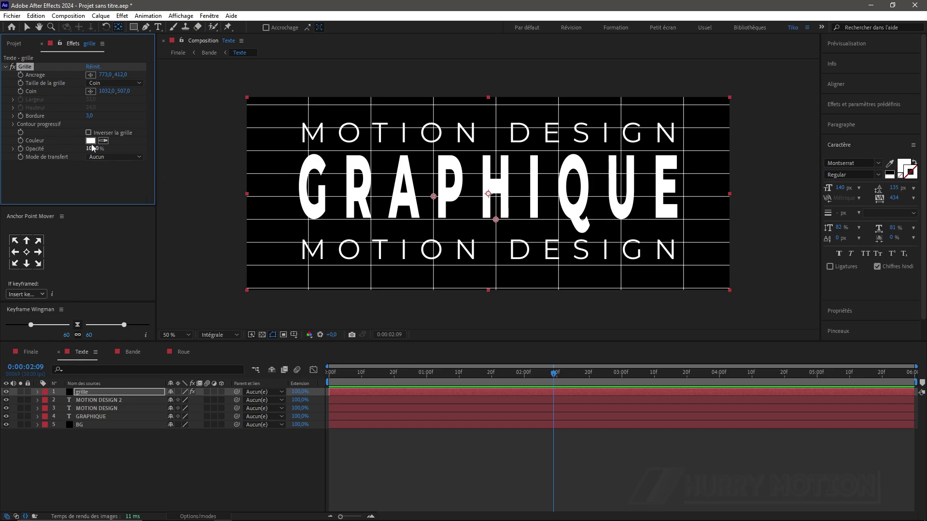
{"action": "left_click_drag", "start_coordinate": [122, 77], "coordinate": [2, 101]}
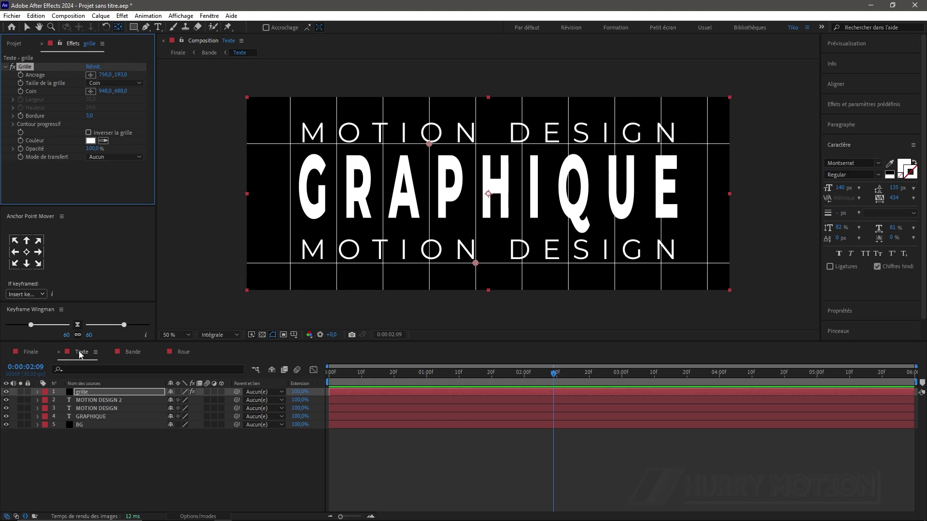
Step: Check the grid lines up close in the Finale composition and turn off the transparency grid
{"action": "left_click", "coordinate": [31, 353]}
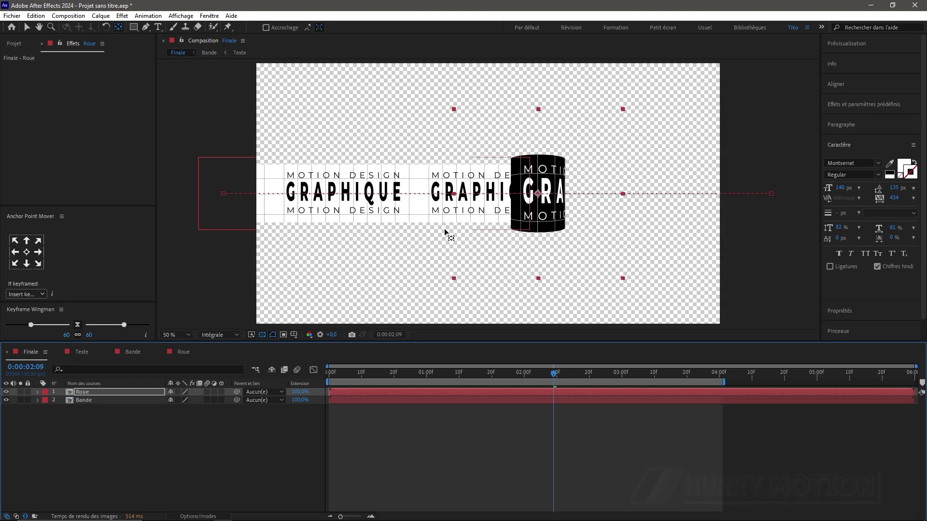
{"action": "key", "text": "slash"}
{"action": "key", "text": "space"}
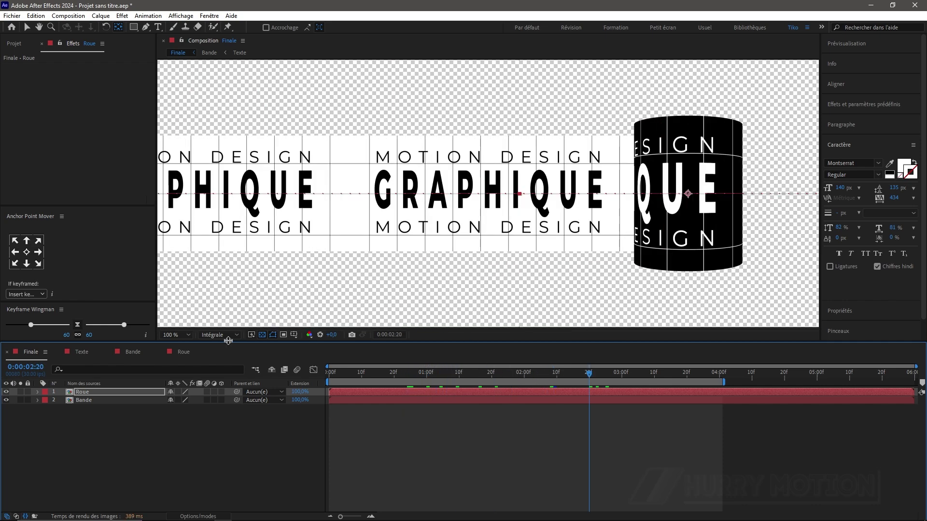
{"action": "left_click", "coordinate": [262, 335]}
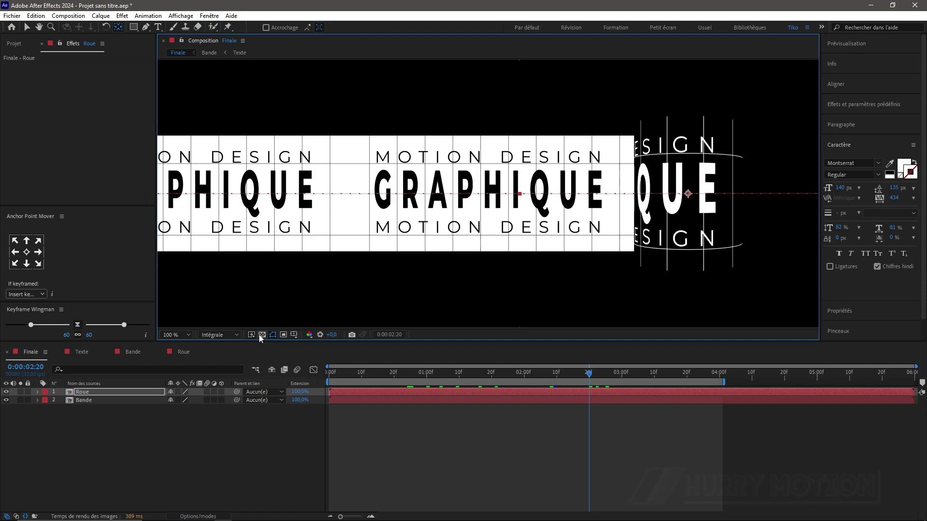
Step: Add a black solid named BG beneath Roue and Bande in Finale, and review the animation around 0:00:01:23
{"action": "left_click", "coordinate": [91, 416]}
{"action": "key", "text": "ctrl+y"}
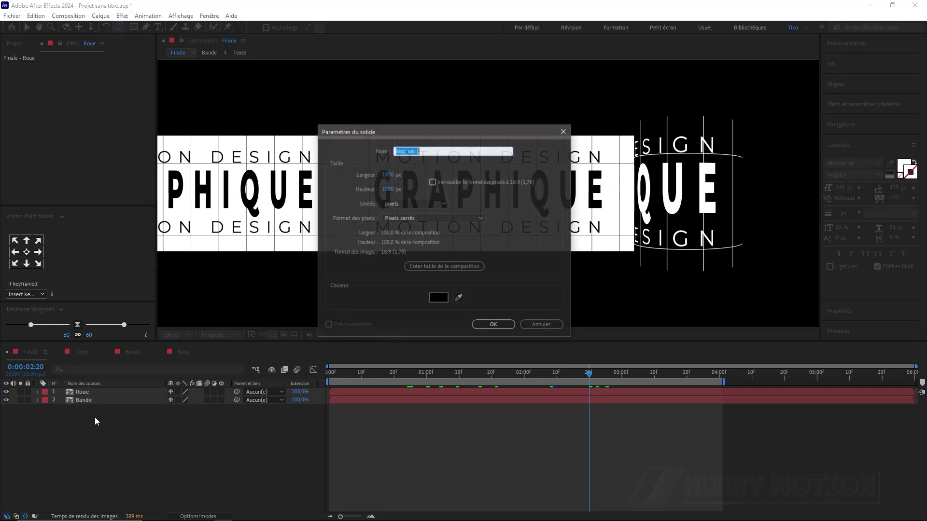
{"action": "type", "text": "BG"}
{"action": "key", "text": "Return"}
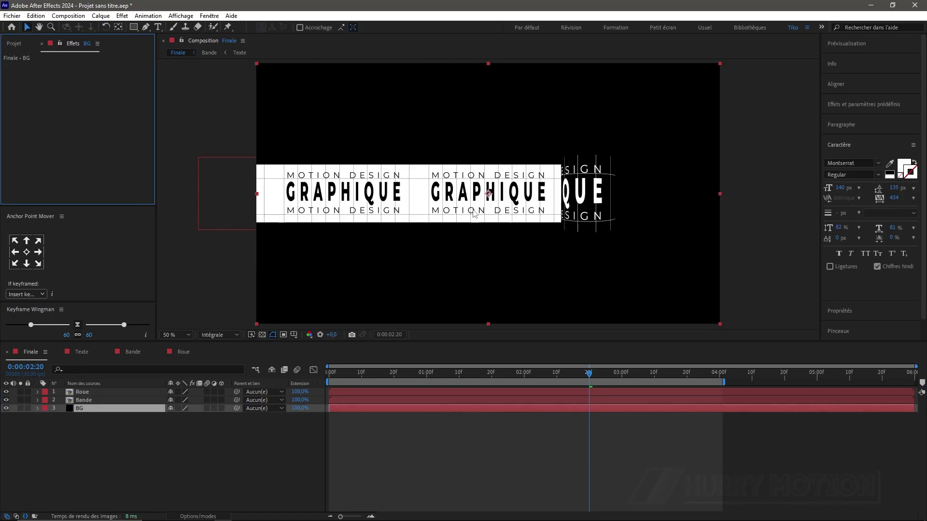
{"action": "left_click_drag", "start_coordinate": [572, 379], "coordinate": [501, 371]}
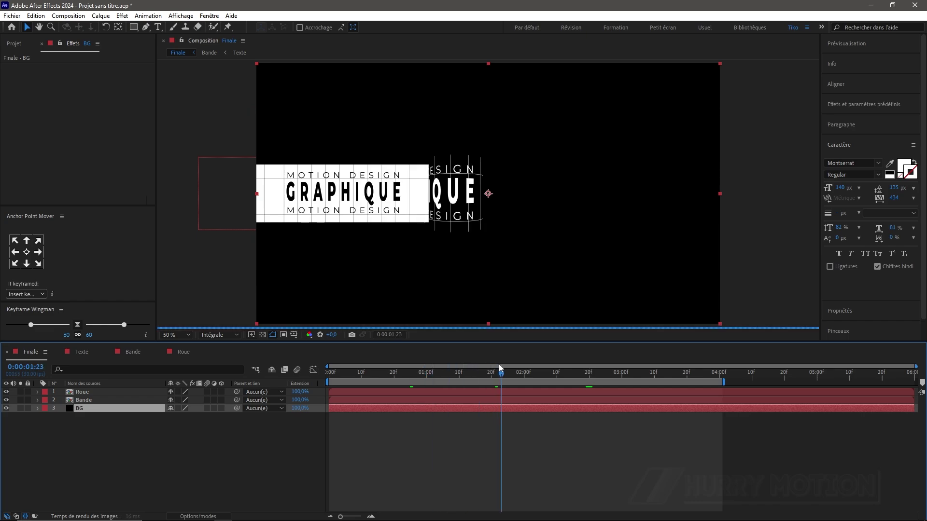
Step: Add a null object at the top of the Finale layer stack and parent Roue and Bande to it
{"action": "right_click", "coordinate": [110, 432]}
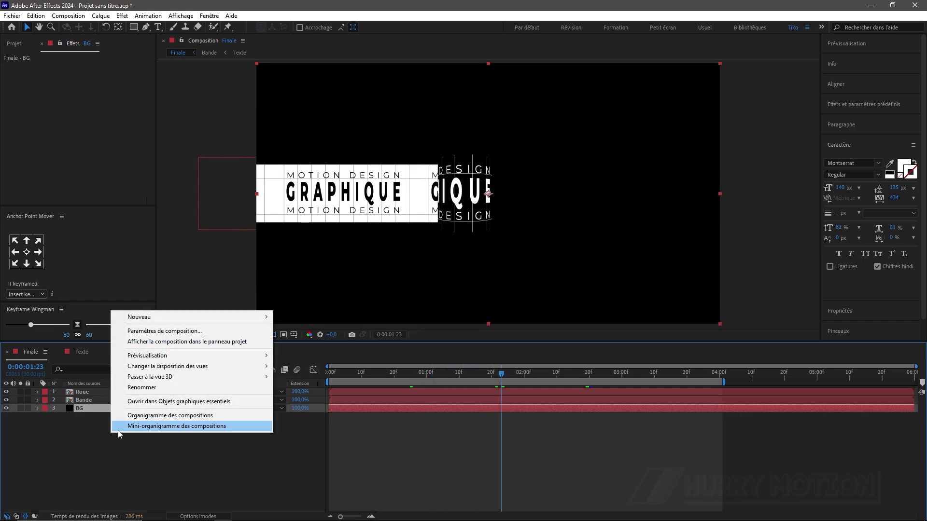
{"action": "mouse_move", "coordinate": [217, 319]}
{"action": "left_click", "coordinate": [349, 372]}
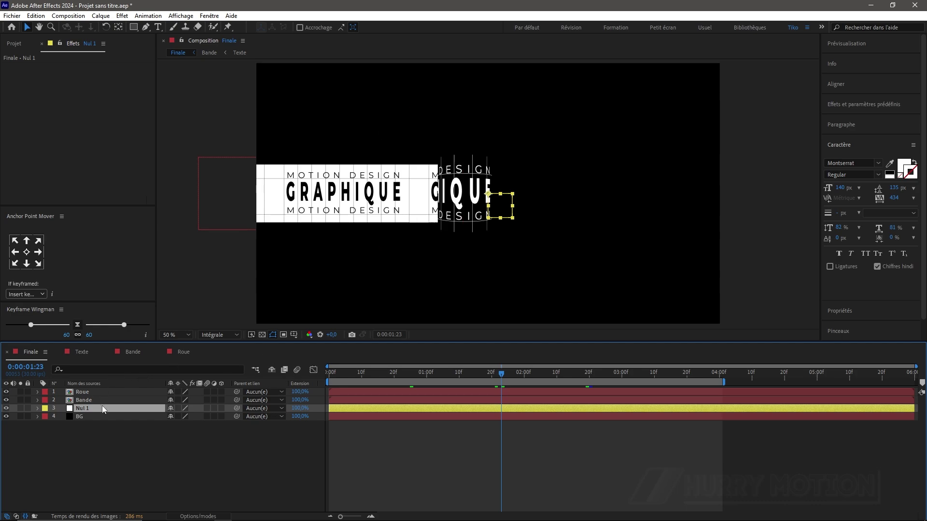
{"action": "left_click_drag", "start_coordinate": [103, 407], "coordinate": [107, 391]}
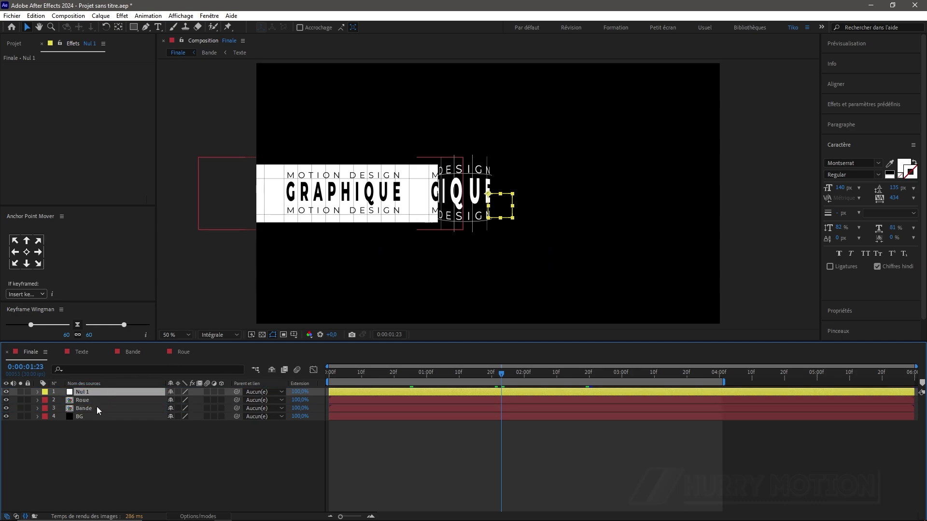
{"action": "left_click", "coordinate": [99, 407]}
{"action": "left_click", "coordinate": [102, 398], "text": "ctrl"}
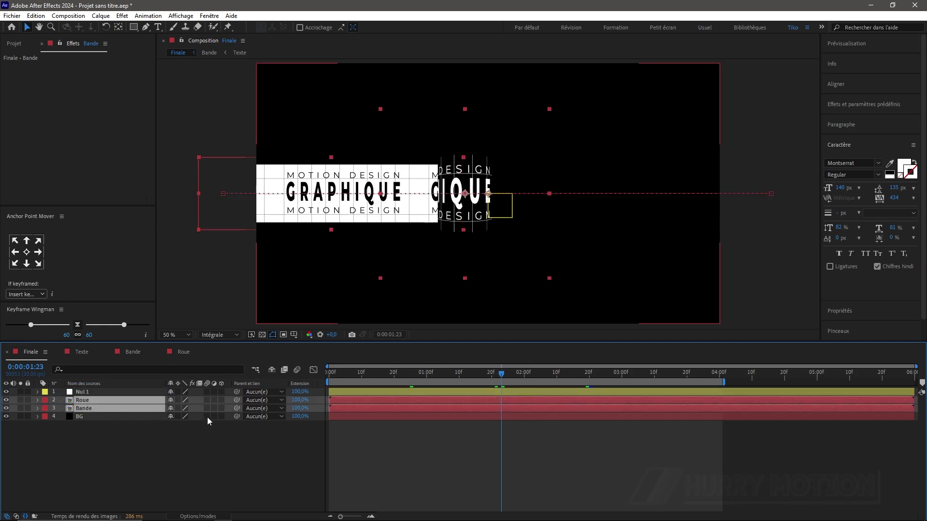
{"action": "left_click_drag", "start_coordinate": [236, 410], "coordinate": [134, 392]}
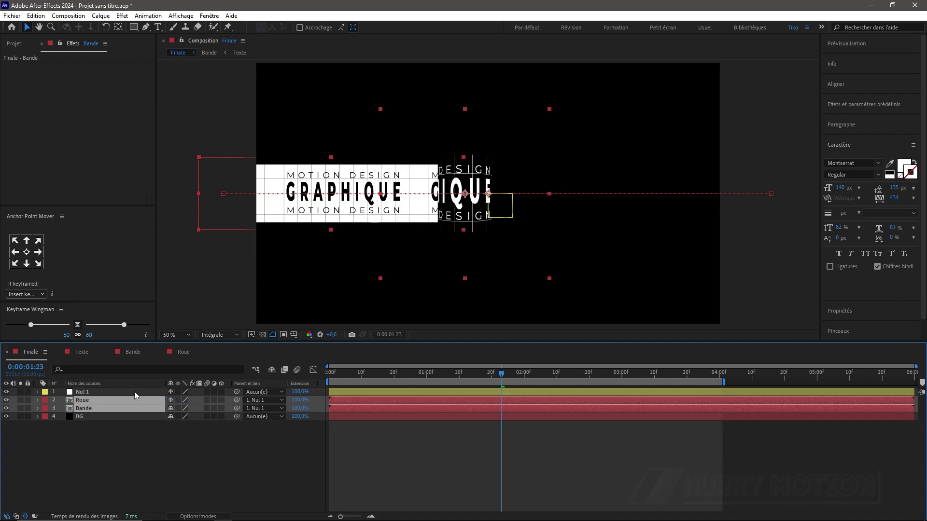
Step: Label Nul 1, Roue and Bande yellow, show mask and shape path outlines, and hide the BG layer
{"action": "left_click", "coordinate": [95, 393], "text": "ctrl"}
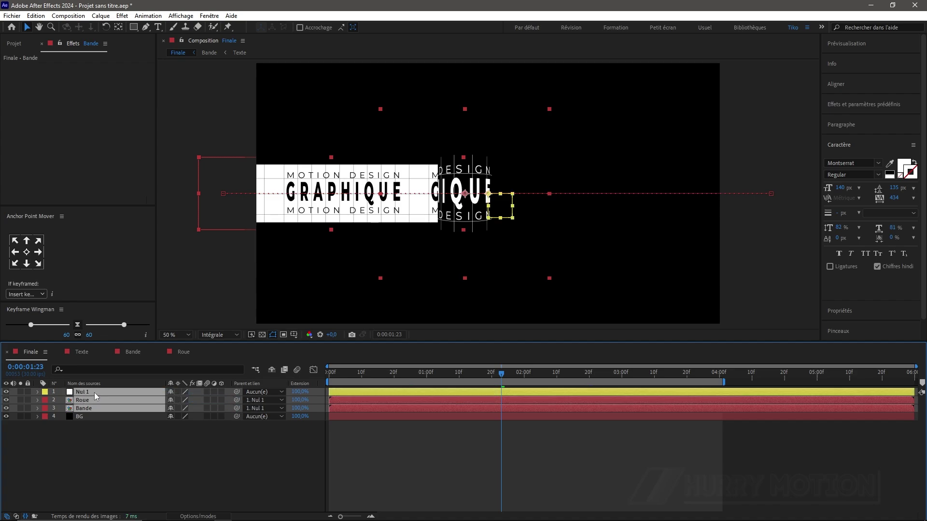
{"action": "left_click", "coordinate": [49, 392]}
{"action": "left_click", "coordinate": [73, 242]}
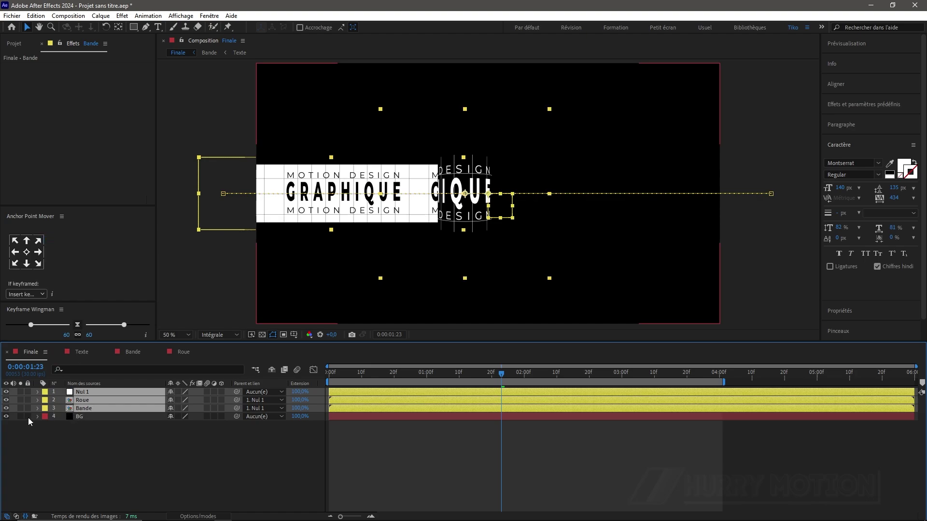
{"action": "left_click", "coordinate": [262, 338]}
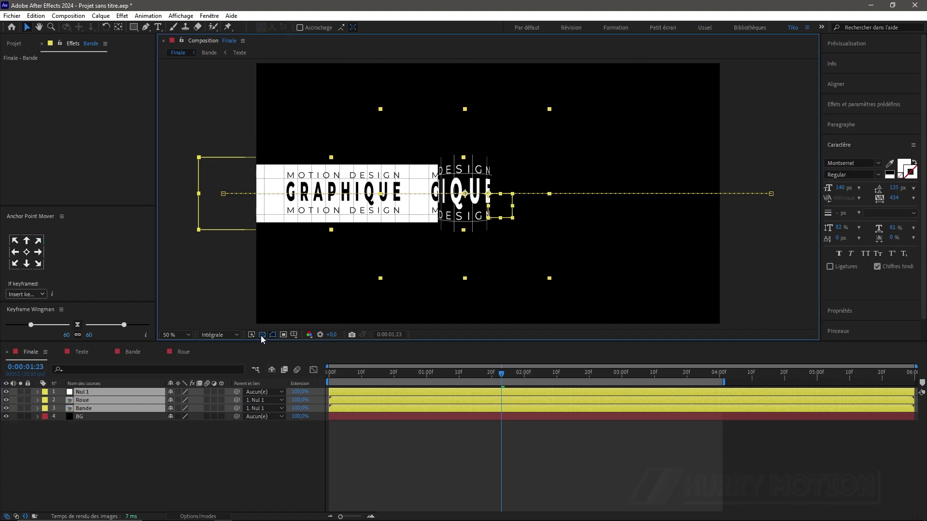
{"action": "left_click", "coordinate": [6, 416]}
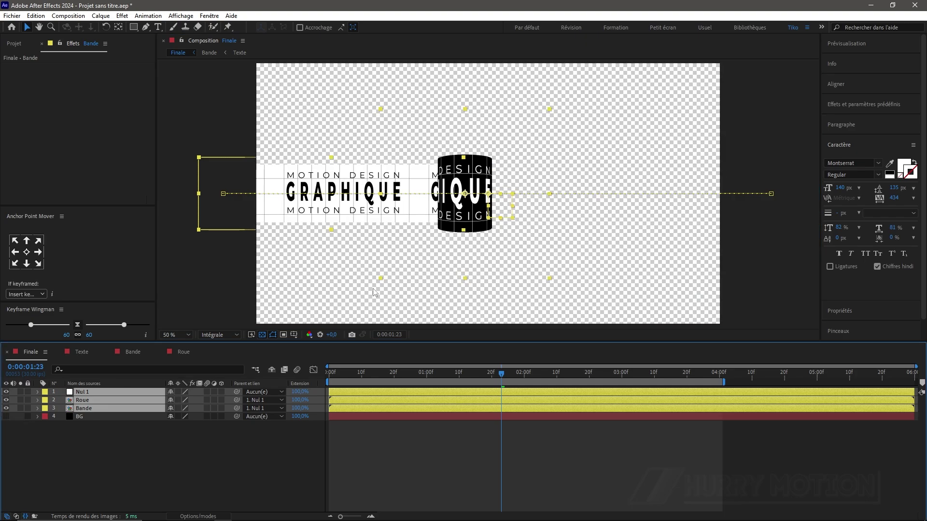
Step: Set the rotation of Nul 1 to -8° and review the tilted band back to 0:00:01:06
{"action": "left_click", "coordinate": [123, 425]}
{"action": "left_click", "coordinate": [103, 392]}
{"action": "key", "text": "r"}
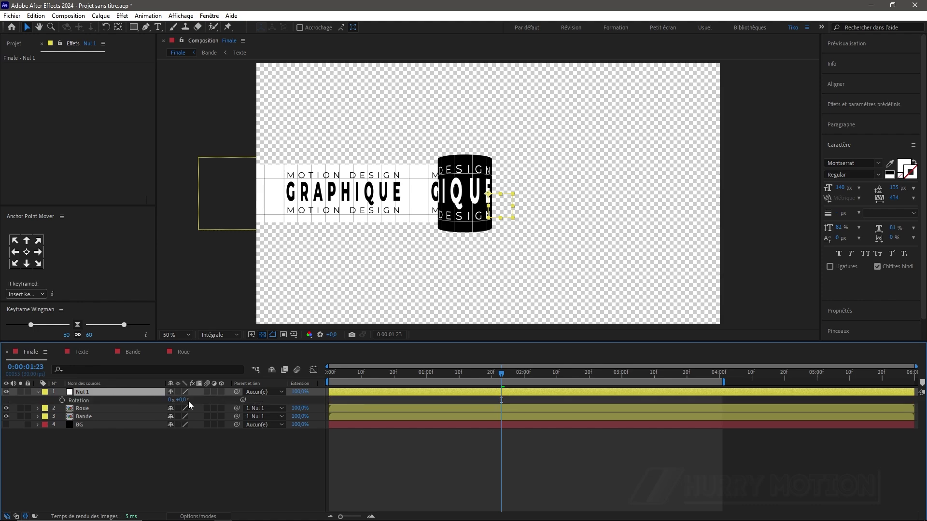
{"action": "left_click_drag", "start_coordinate": [182, 400], "coordinate": [178, 400]}
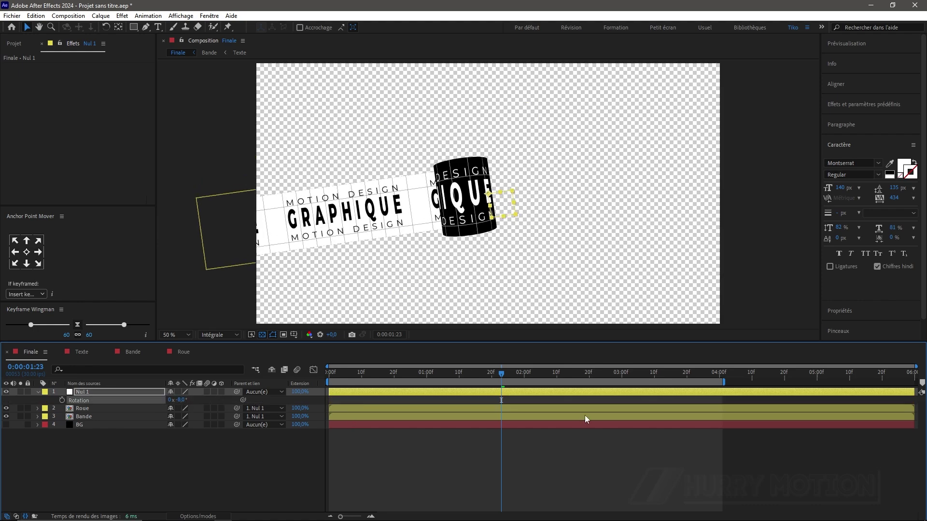
{"action": "left_click_drag", "start_coordinate": [501, 374], "coordinate": [446, 379]}
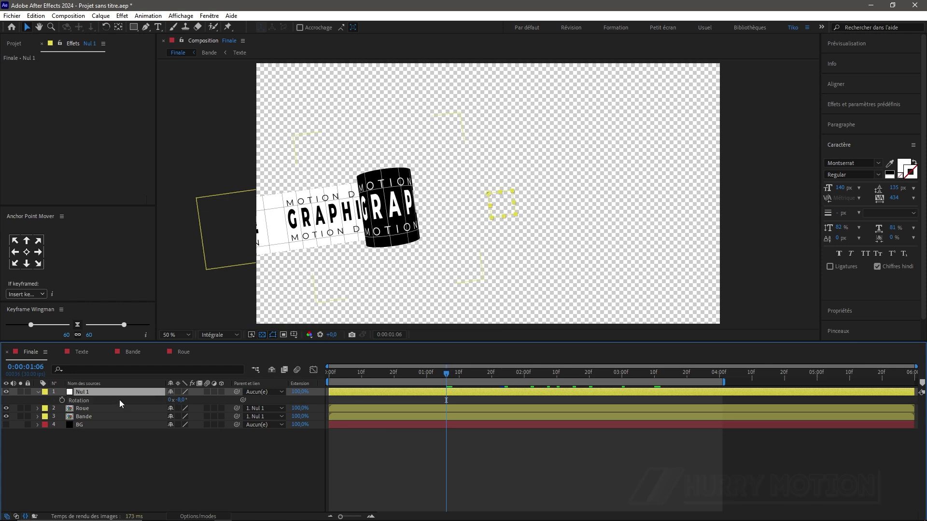
Step: Duplicate the Nul 1, Roue and Bande group, stack the copies above the originals and label them cyan
{"action": "left_click", "coordinate": [107, 415], "text": "shift"}
{"action": "key", "text": "ctrl+d"}
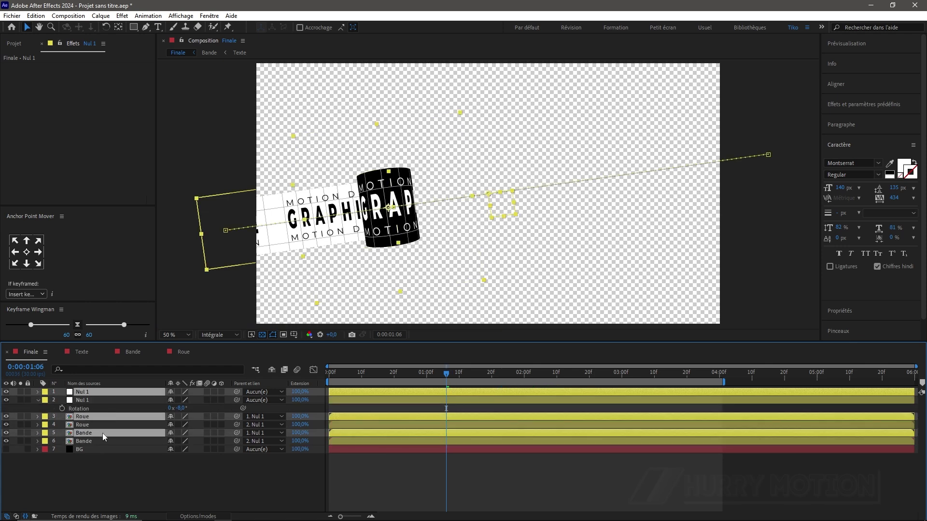
{"action": "left_click_drag", "start_coordinate": [102, 433], "coordinate": [106, 398]}
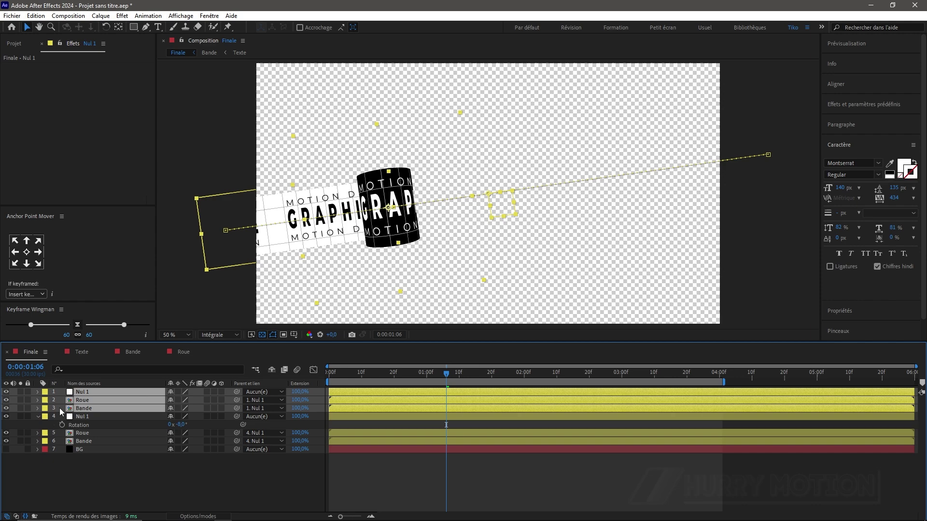
{"action": "left_click", "coordinate": [47, 410]}
{"action": "left_click", "coordinate": [63, 375]}
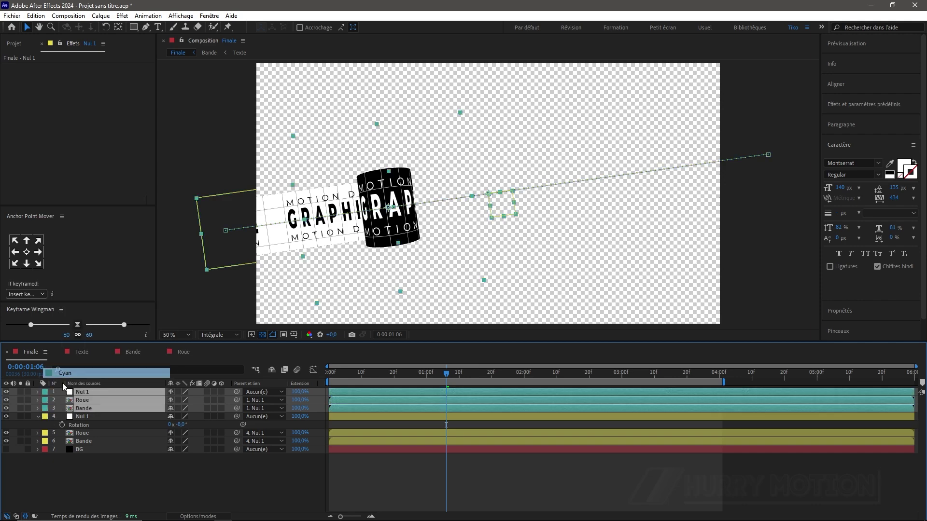
{"action": "left_click", "coordinate": [38, 416]}
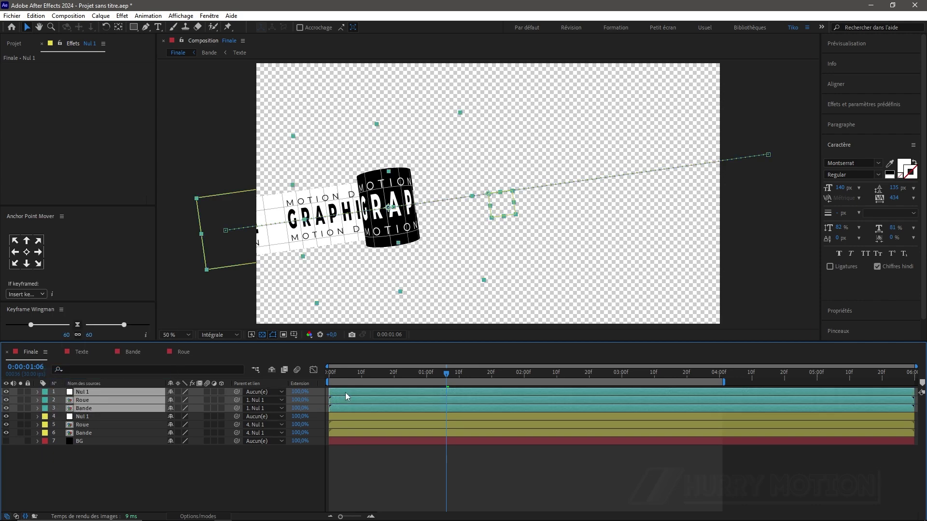
Step: Offset the cyan group to start at about 0:00:00:20 and set its null's rotation to 17°
{"action": "left_click_drag", "start_coordinate": [345, 393], "coordinate": [411, 390]}
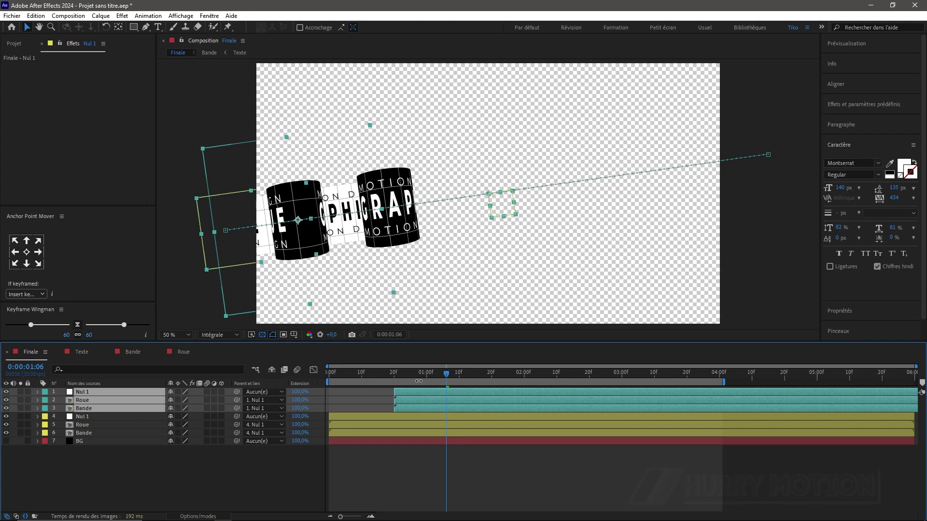
{"action": "left_click", "coordinate": [96, 462]}
{"action": "left_click", "coordinate": [105, 395]}
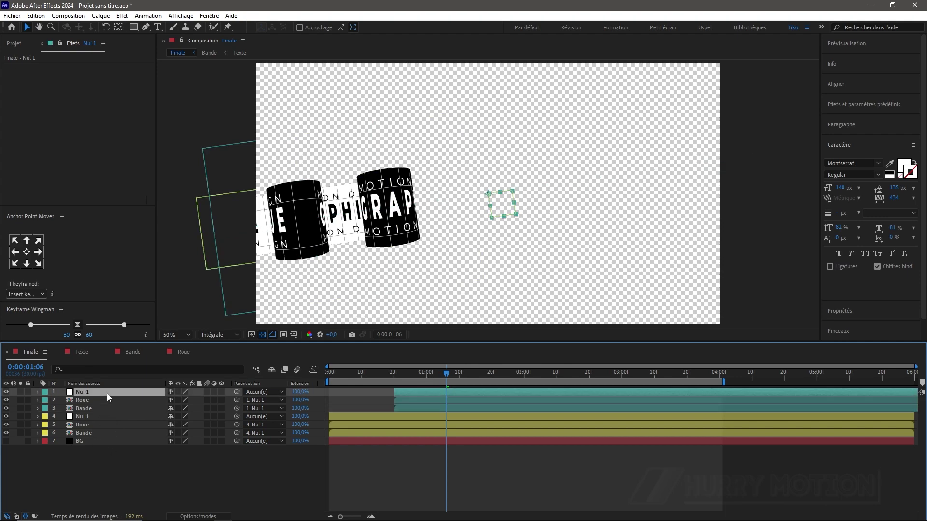
{"action": "key", "text": "r"}
{"action": "left_click_drag", "start_coordinate": [181, 400], "coordinate": [191, 398]}
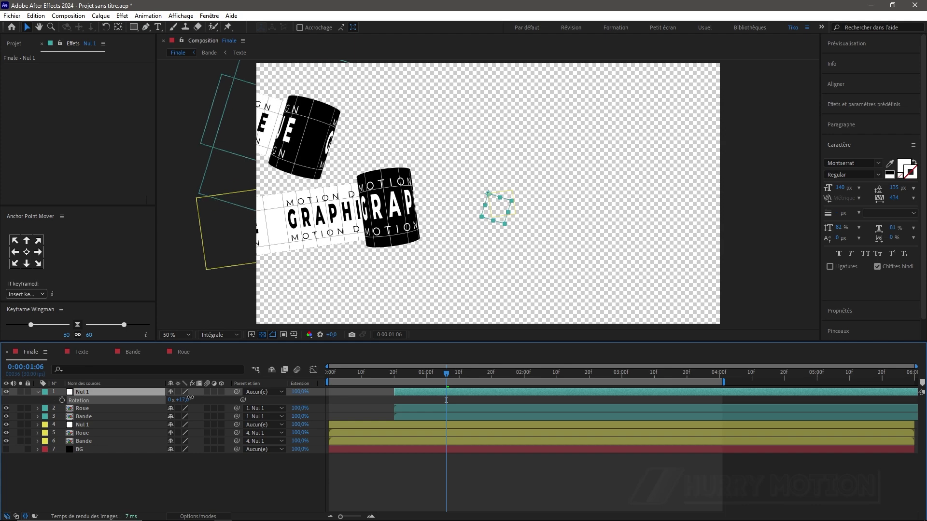
Step: Extend the work area to the whole Finale composition and review the two crossing bands
{"action": "left_click_drag", "start_coordinate": [447, 374], "coordinate": [782, 382]}
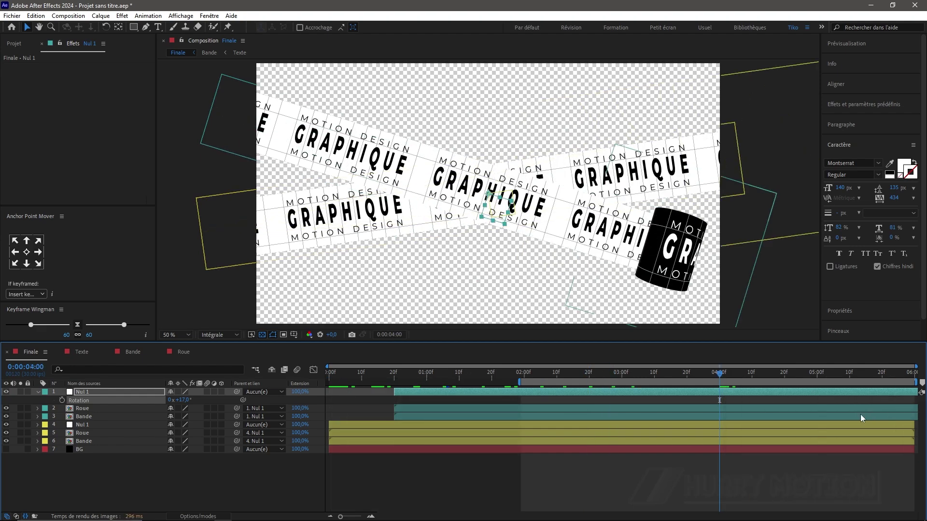
{"action": "double_click", "coordinate": [792, 382]}
{"action": "mouse_move", "coordinate": [723, 373]}
{"action": "left_mouse_down"}
{"action": "mouse_move", "coordinate": [763, 377]}
{"action": "mouse_move", "coordinate": [718, 378]}
{"action": "left_mouse_up"}
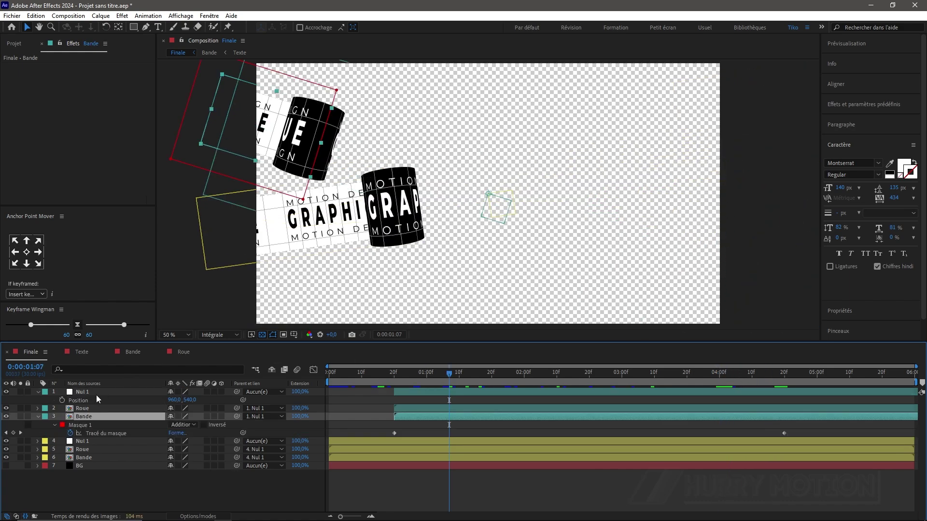
Step: Duplicate the cyan null, Roue and Bande group, stack the copies on top and label them fuchsia
{"action": "left_click", "coordinate": [37, 417]}
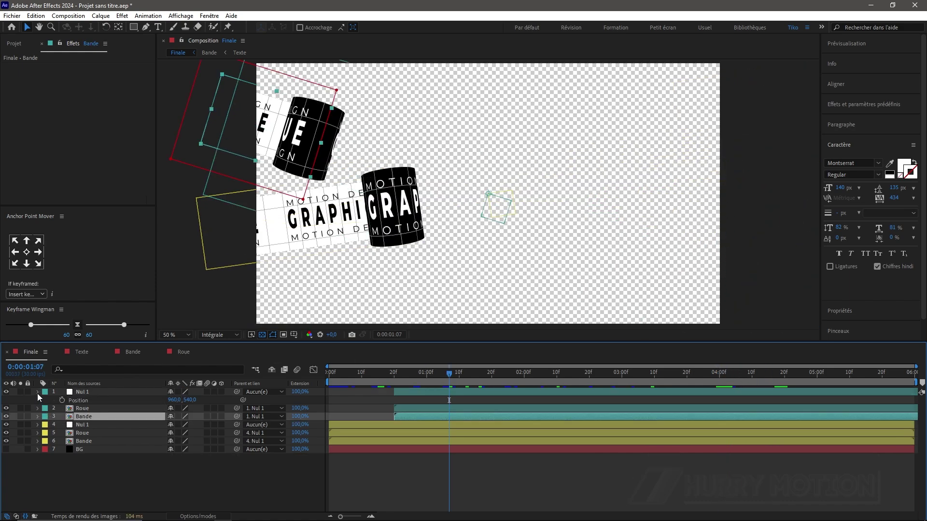
{"action": "left_click", "coordinate": [38, 392]}
{"action": "left_click", "coordinate": [86, 391], "text": "shift"}
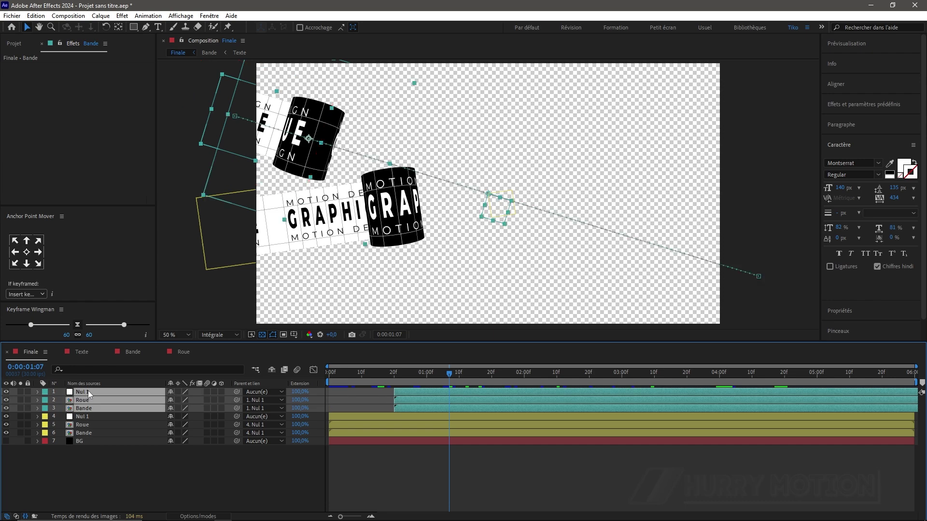
{"action": "key", "text": "ctrl+d"}
{"action": "left_click_drag", "start_coordinate": [87, 426], "coordinate": [89, 399]}
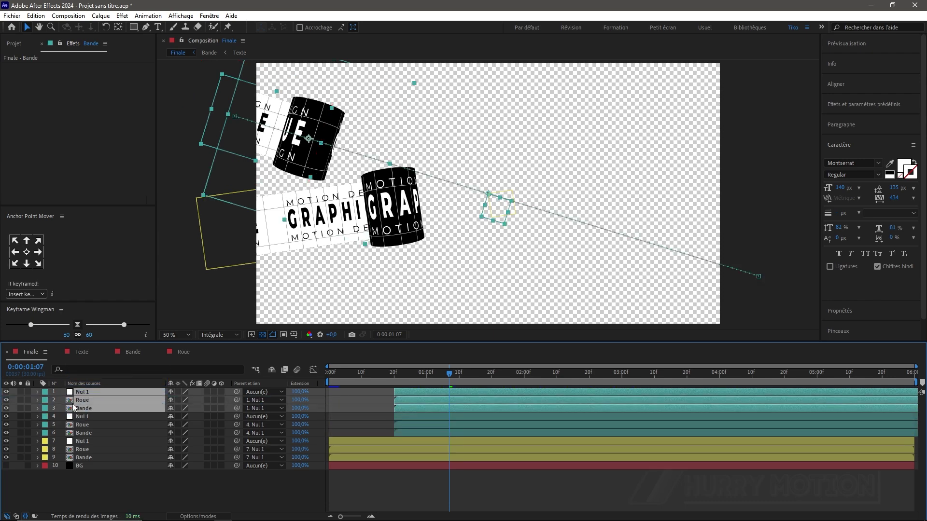
{"action": "left_click", "coordinate": [44, 407]}
{"action": "left_click", "coordinate": [67, 364]}
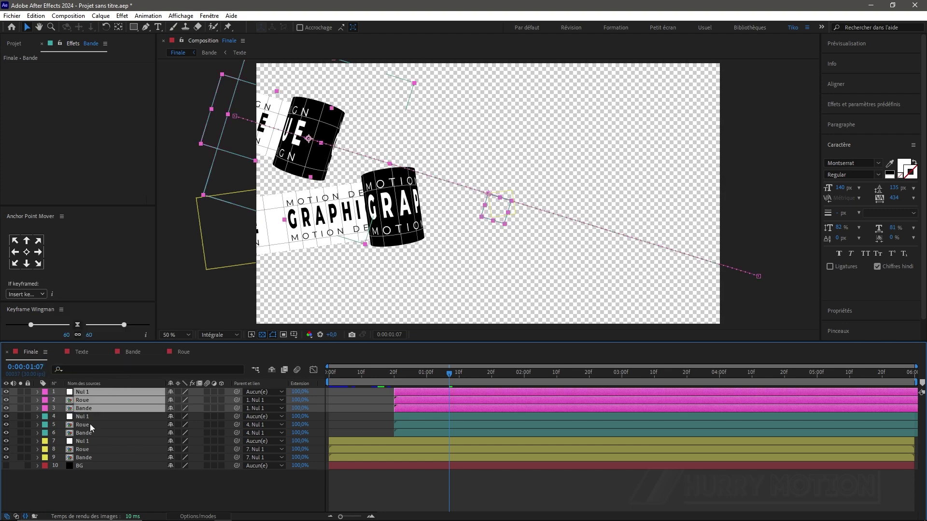
Step: Set the fuchsia null's rotation to -69° and offset its whole group to start at about 0:00:01:18
{"action": "left_click", "coordinate": [91, 407]}
{"action": "left_click", "coordinate": [95, 391]}
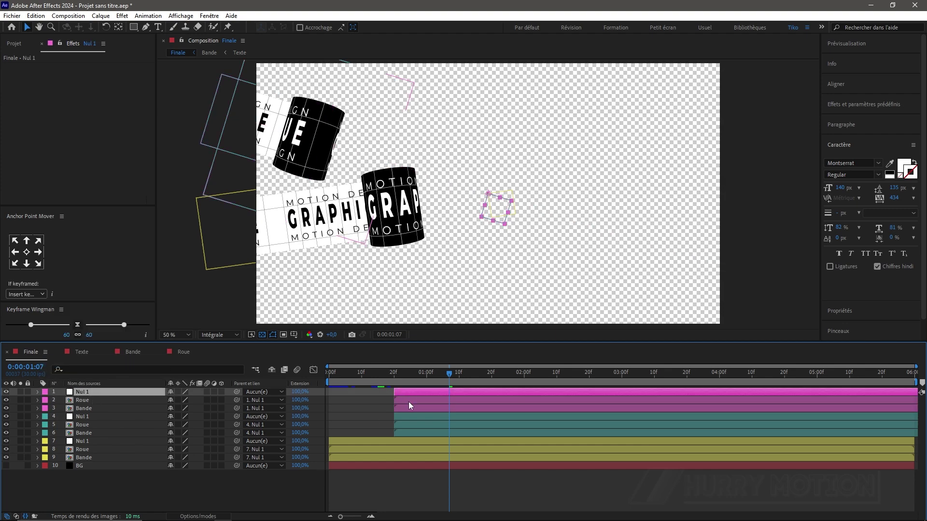
{"action": "key", "text": "r"}
{"action": "key", "text": "space"}
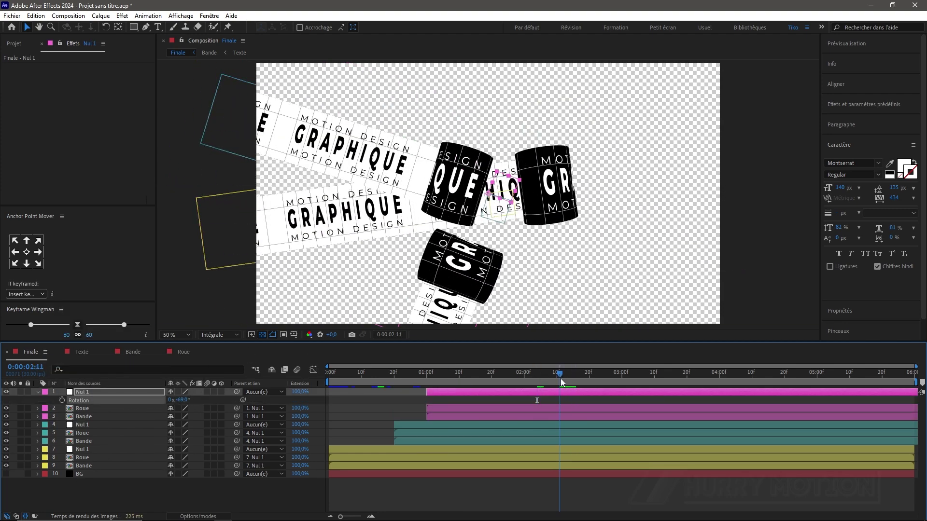
{"action": "left_click", "coordinate": [520, 416], "text": "shift"}
{"action": "left_click_drag", "start_coordinate": [520, 391], "coordinate": [579, 389]}
{"action": "left_click", "coordinate": [813, 381]}
{"action": "mouse_move", "coordinate": [813, 381]}
{"action": "left_mouse_down"}
{"action": "mouse_move", "coordinate": [798, 381]}
{"action": "mouse_move", "coordinate": [807, 381]}
{"action": "left_mouse_up"}
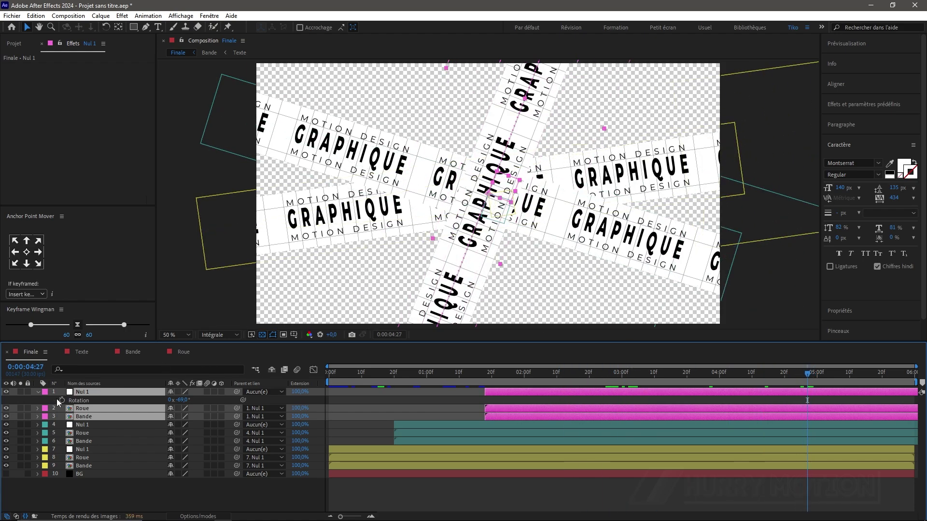
Step: Duplicate the fuchsia null, Roue and Bande group at 0:00:04:07, stack the copies on top and label them green
{"action": "left_click", "coordinate": [38, 392]}
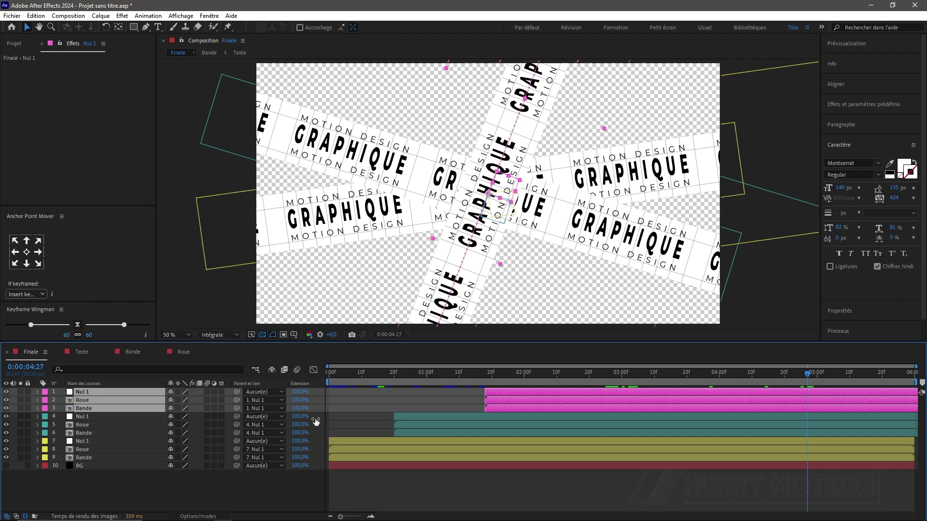
{"action": "left_click_drag", "start_coordinate": [563, 373], "coordinate": [742, 381]}
{"action": "key", "text": "ctrl+d"}
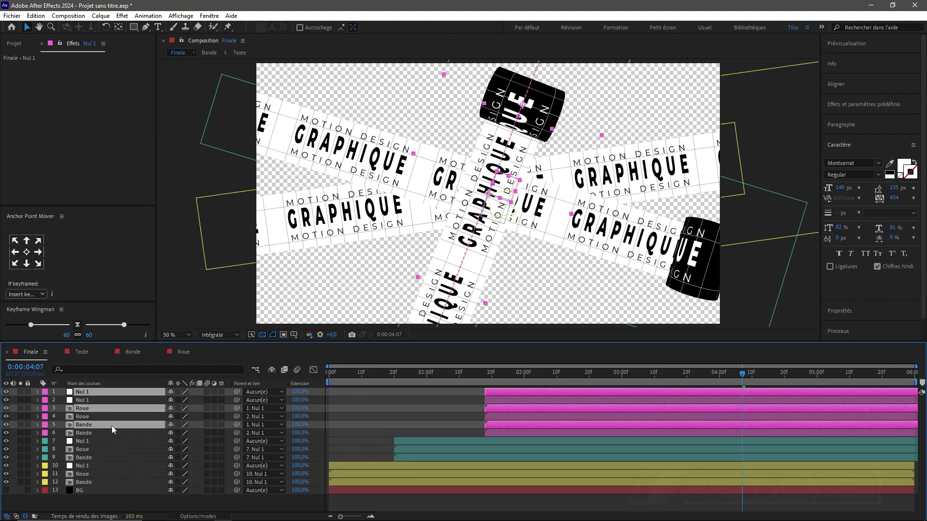
{"action": "left_click_drag", "start_coordinate": [111, 426], "coordinate": [118, 397]}
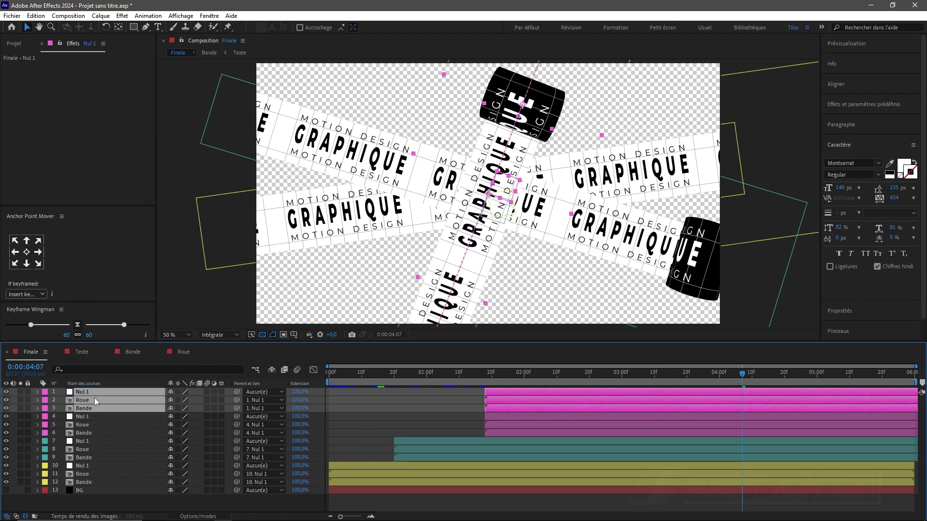
{"action": "left_click", "coordinate": [45, 393]}
{"action": "left_click", "coordinate": [82, 308]}
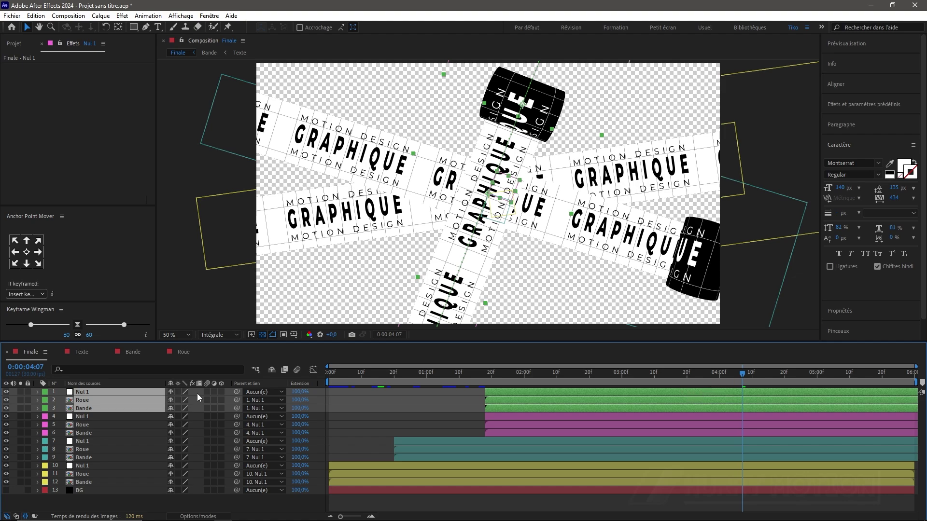
Step: Set the rotation of the green group's null to 0°
{"action": "left_click", "coordinate": [115, 394]}
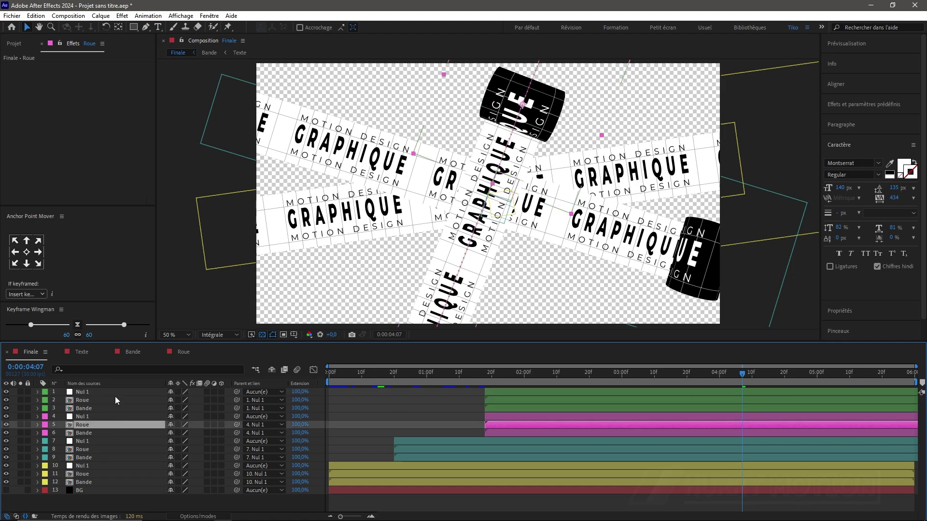
{"action": "type", "text": "r"}
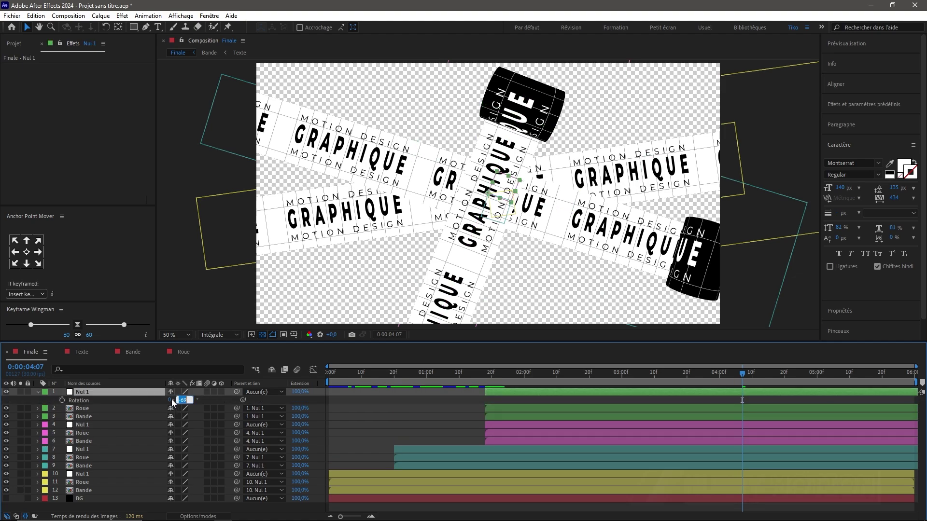
{"action": "type", "text": "0"}
{"action": "key", "text": "Return"}
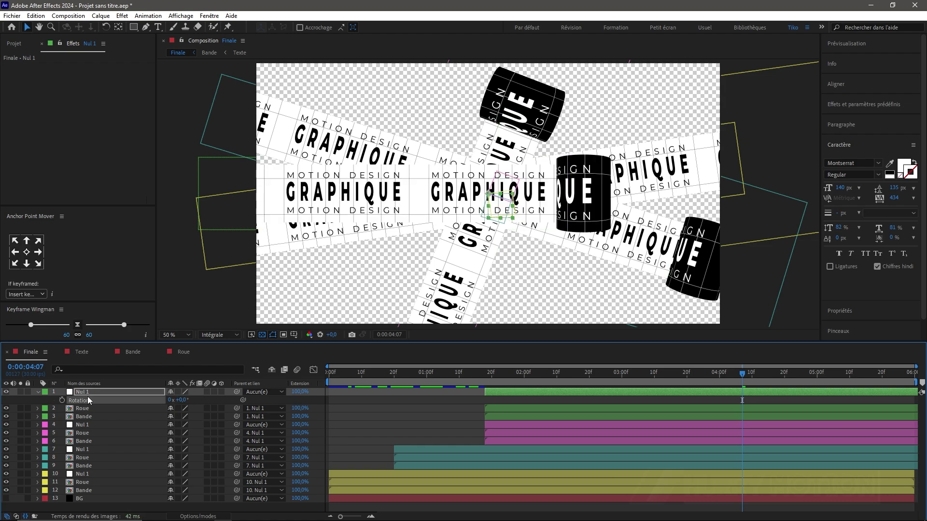
Step: Set the scale of the green group's null to 120%
{"action": "key", "text": "s"}
{"action": "left_click", "coordinate": [184, 400]}
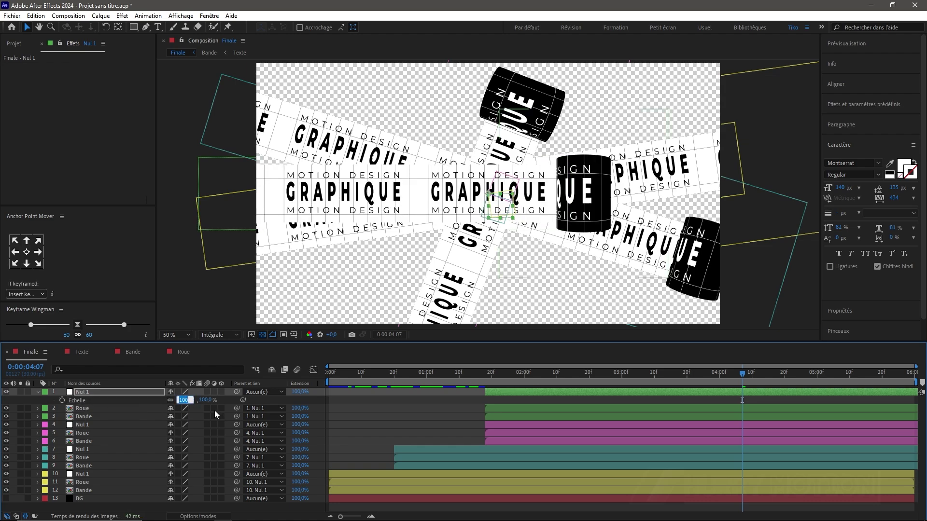
{"action": "type", "text": "120"}
{"action": "key", "text": "Return"}
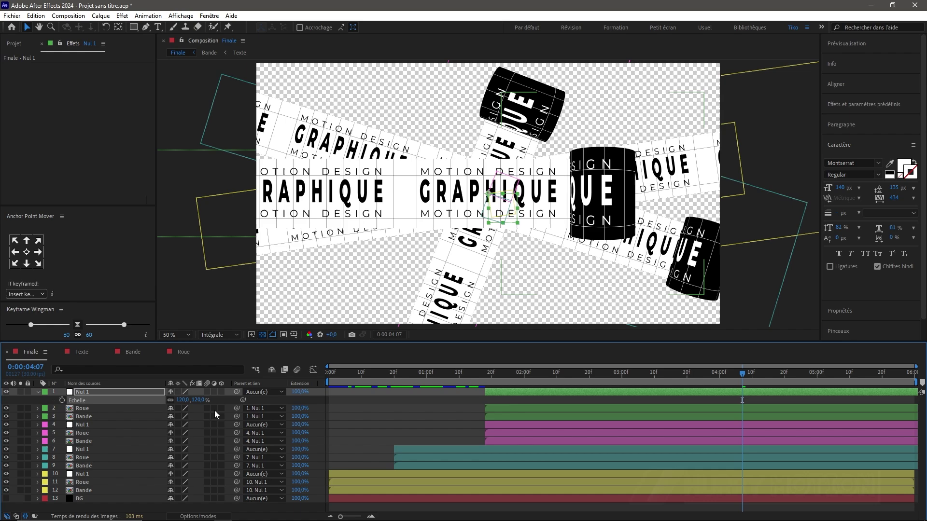
Step: Apply the Teinte effect to the green Roue layer
{"action": "left_click", "coordinate": [117, 390]}
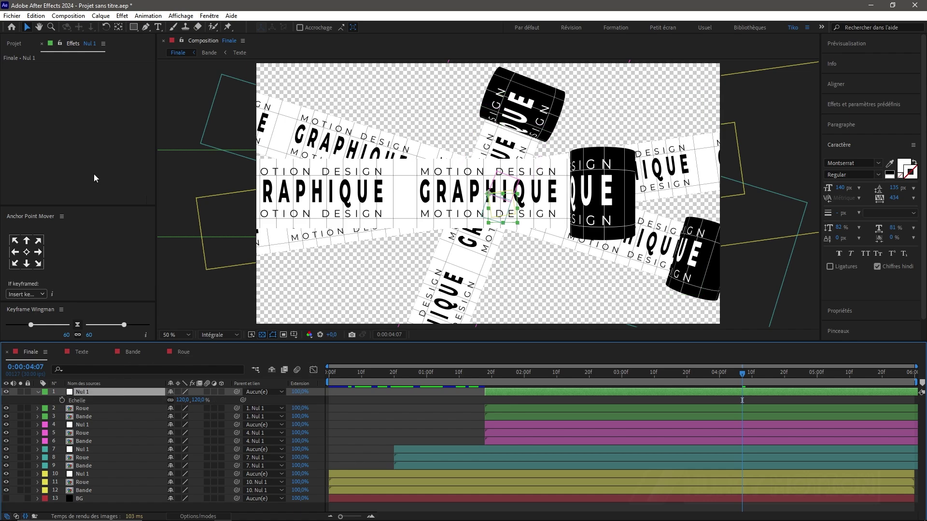
{"action": "key", "text": "ctrl+space"}
{"action": "left_click", "coordinate": [91, 410]}
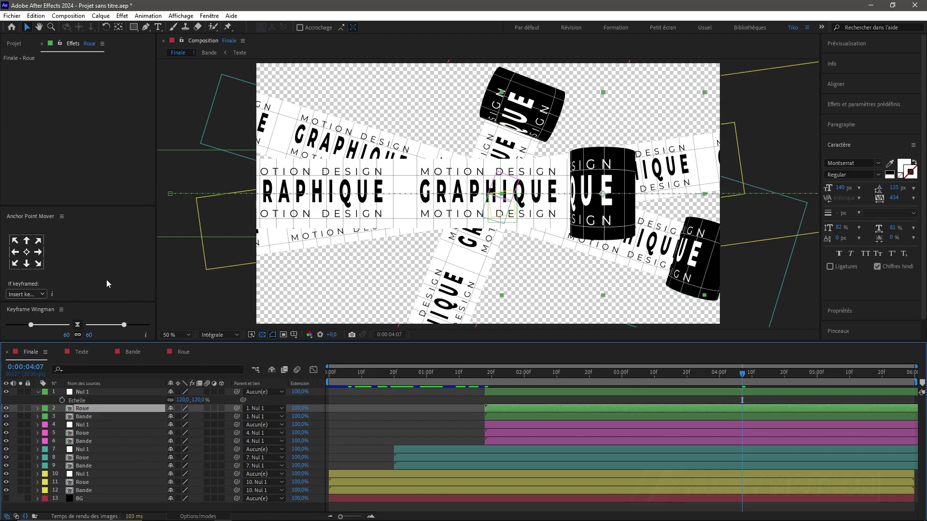
{"action": "key", "text": "ctrl+space"}
{"action": "type", "text": "tei"}
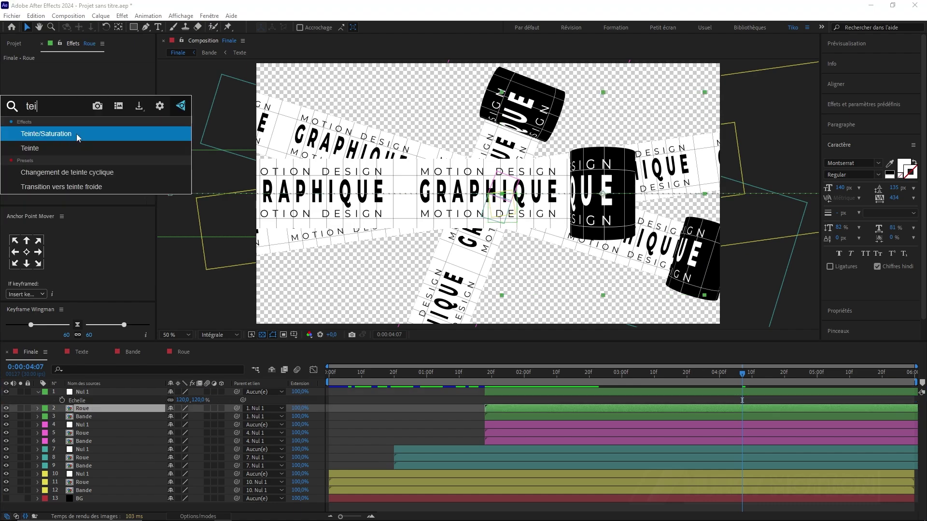
{"action": "key", "text": "Down"}
{"action": "key", "text": "Return"}
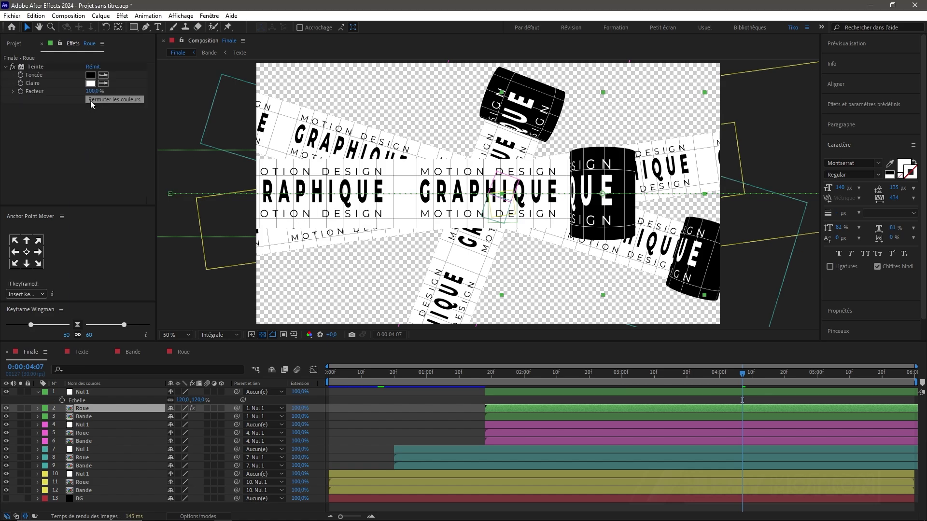
Step: Set the Claire colour of the green Roue's Teinte effect to orange FF6C00 and select the effect for copying
{"action": "left_click", "coordinate": [90, 83]}
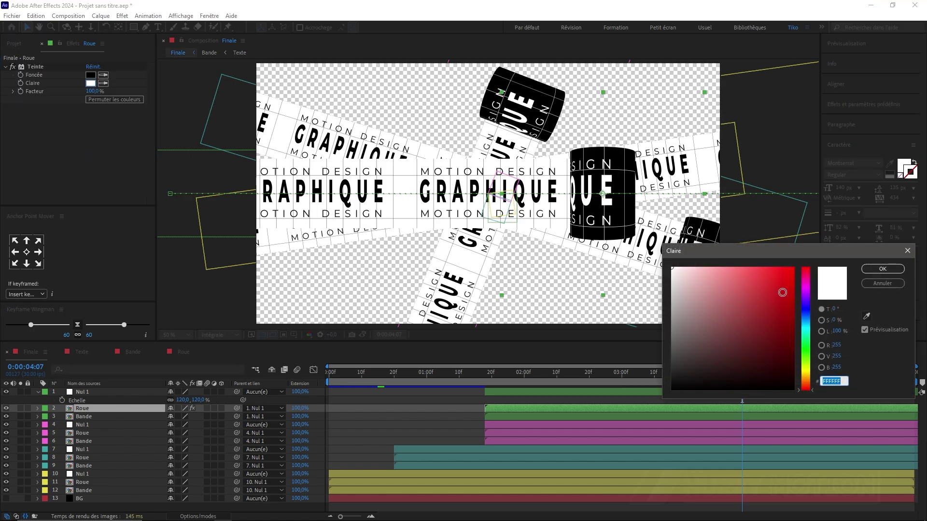
{"action": "type", "text": "ff0000"}
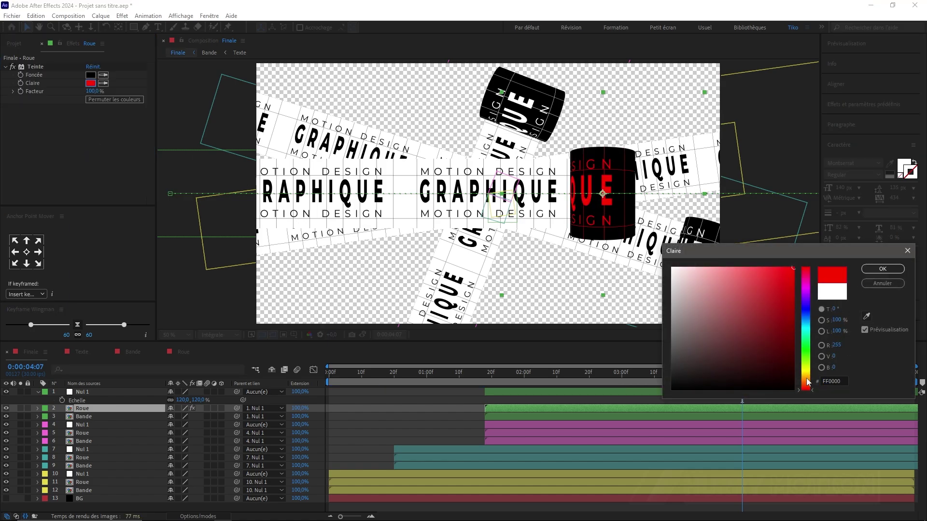
{"action": "left_click_drag", "start_coordinate": [807, 381], "coordinate": [806, 374]}
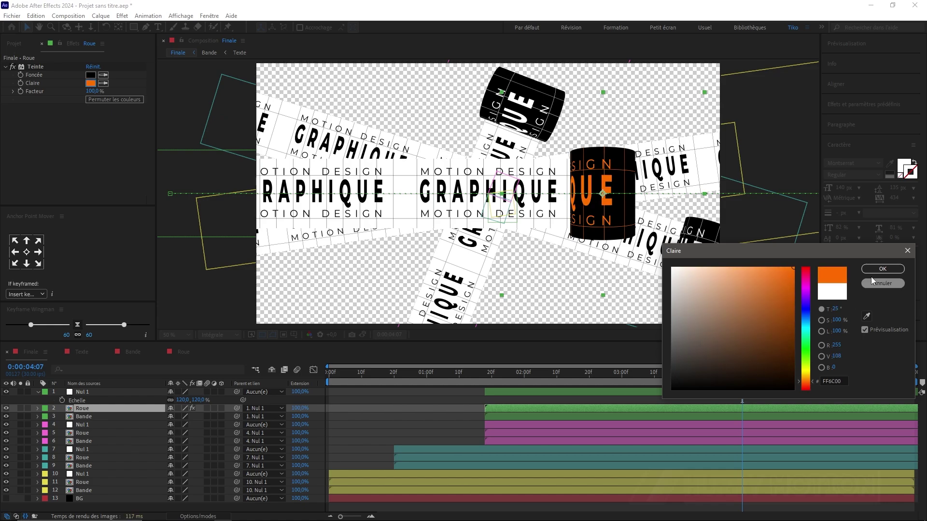
{"action": "left_click", "coordinate": [37, 69]}
{"action": "left_click", "coordinate": [864, 268]}
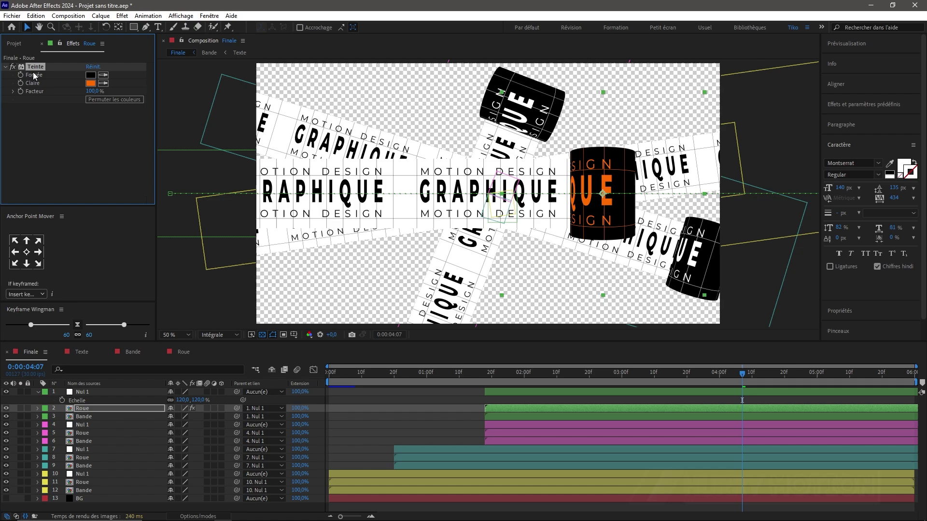
Step: Paste the orange Teinte effect onto the green Bande layer and swap its dark and light colours
{"action": "left_click", "coordinate": [88, 417]}
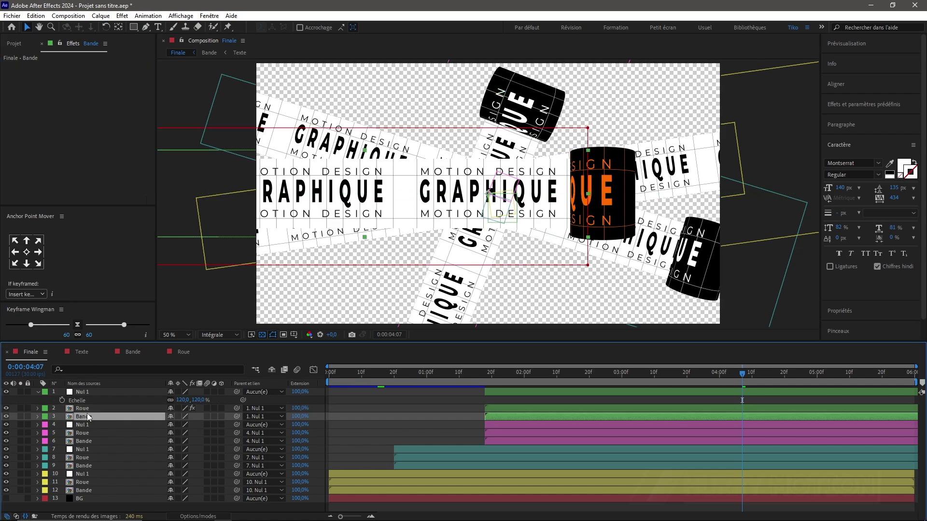
{"action": "key", "text": "ctrl+v"}
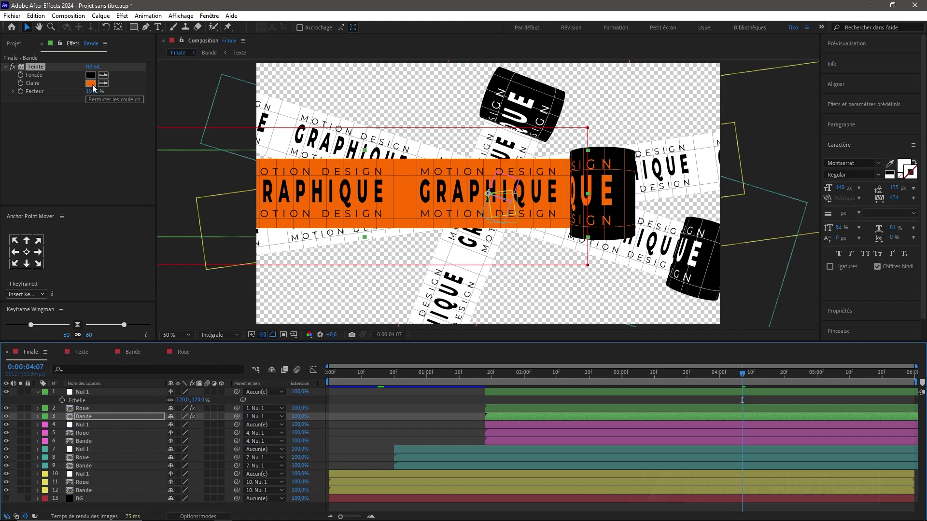
{"action": "left_click", "coordinate": [103, 100]}
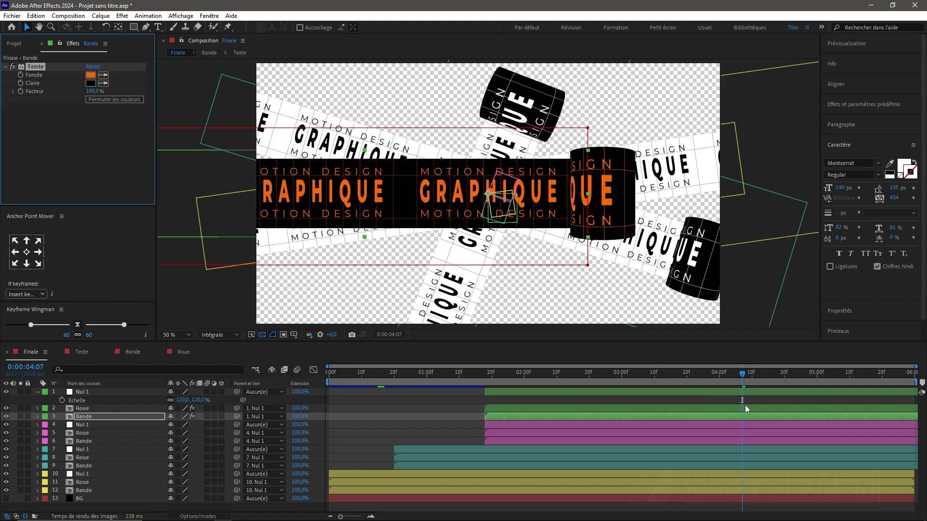
Step: Make the BG layer visible and preview the Finale animation
{"action": "left_click", "coordinate": [6, 499]}
{"action": "left_click", "coordinate": [82, 498]}
{"action": "key", "text": "space"}
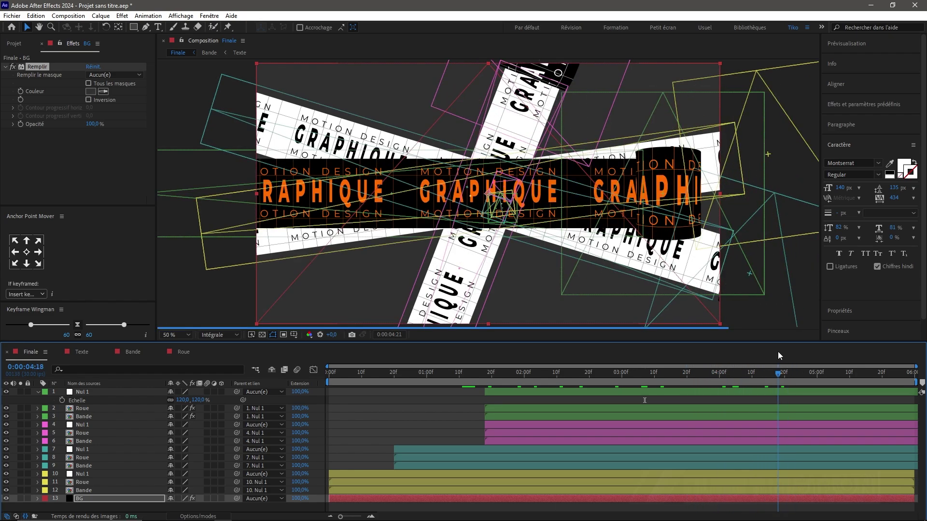
{"action": "left_click_drag", "start_coordinate": [778, 351], "coordinate": [797, 345]}
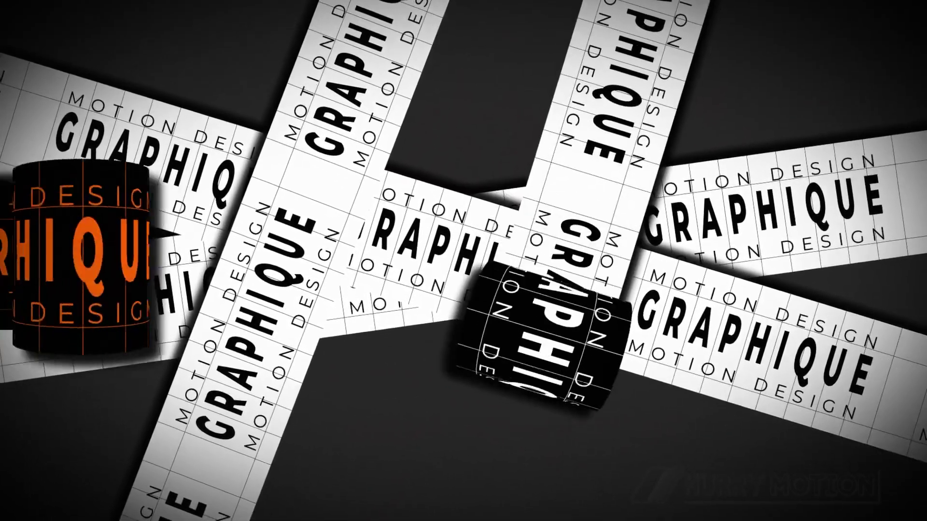
Step: Stop the full-screen playback and turn off the full-screen preview option
{"action": "key", "text": "space"}
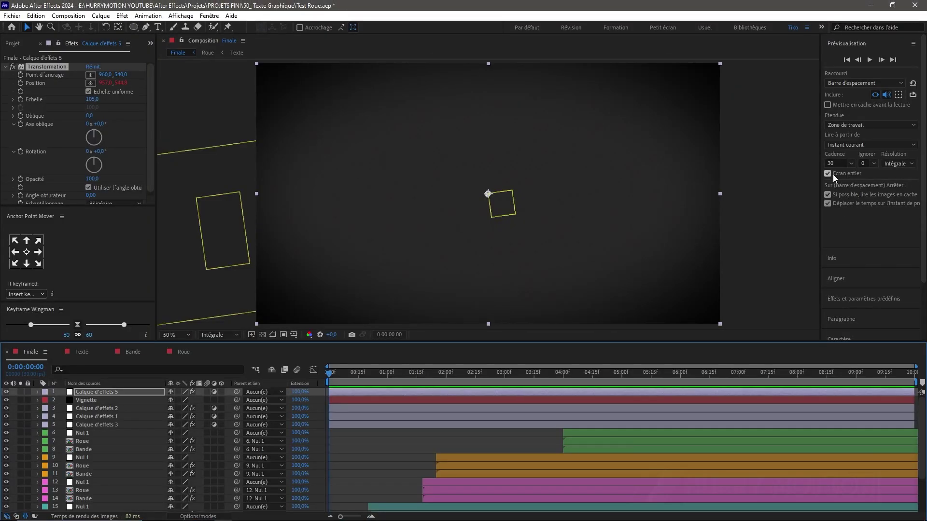
{"action": "left_click", "coordinate": [828, 173]}
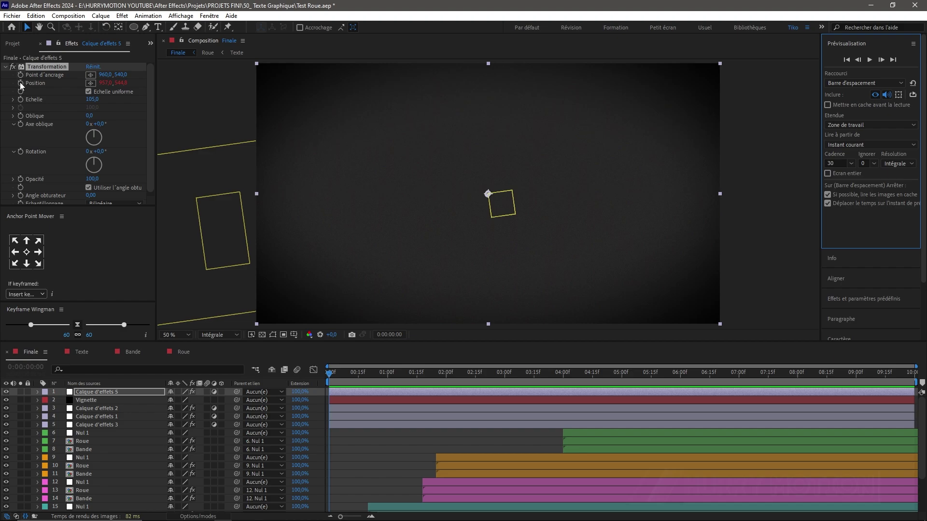
Step: Change the Transformation position expression on Calque d'effets 5 to wiggle(1,10) and preview the animation
{"action": "left_click", "coordinate": [133, 392]}
{"action": "key", "text": "e"}
{"action": "key", "text": "e"}
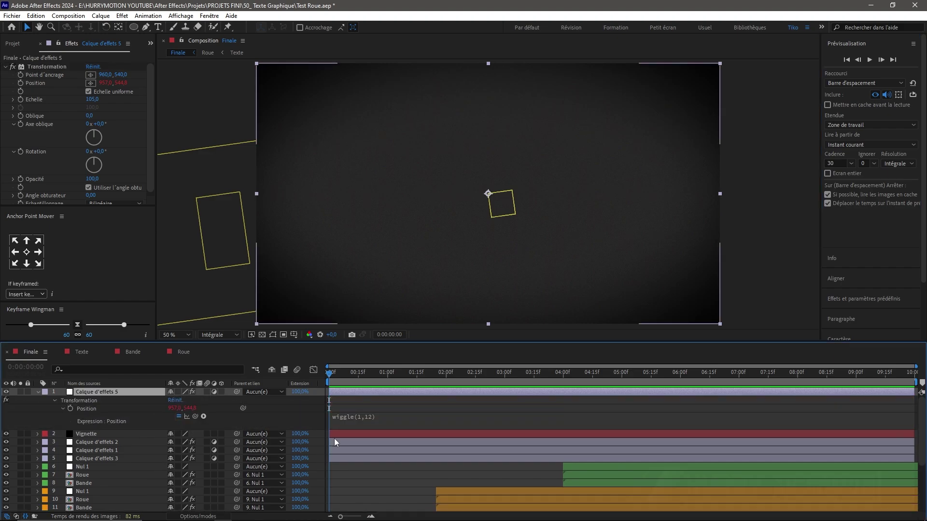
{"action": "left_click", "coordinate": [371, 421]}
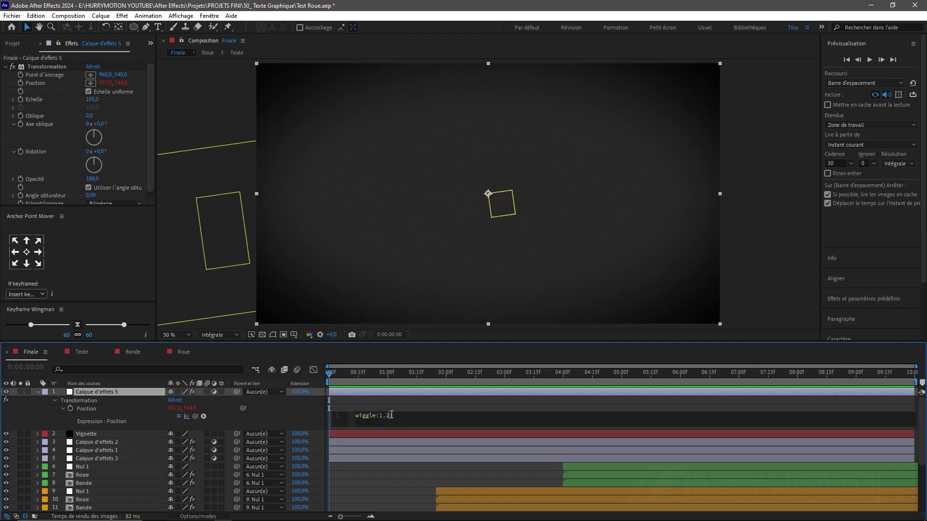
{"action": "left_click", "coordinate": [413, 388]}
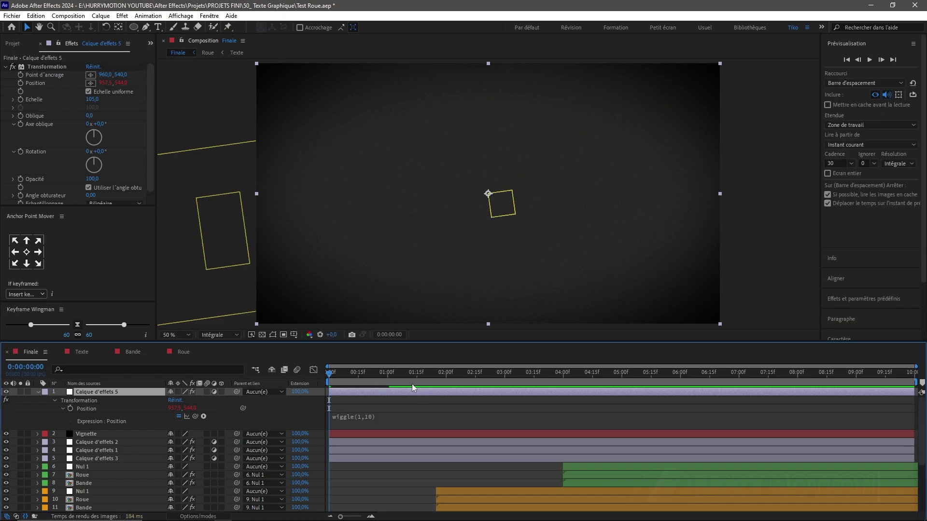
{"action": "key", "text": "space"}
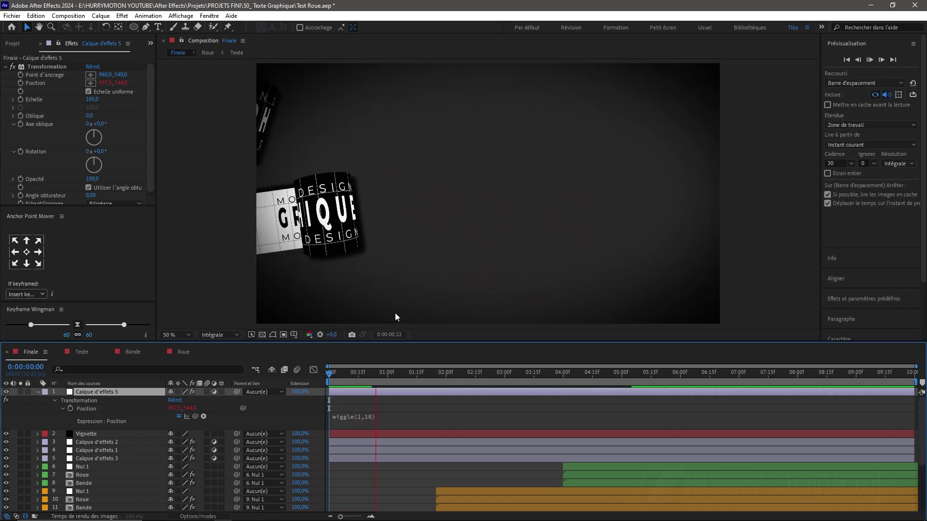